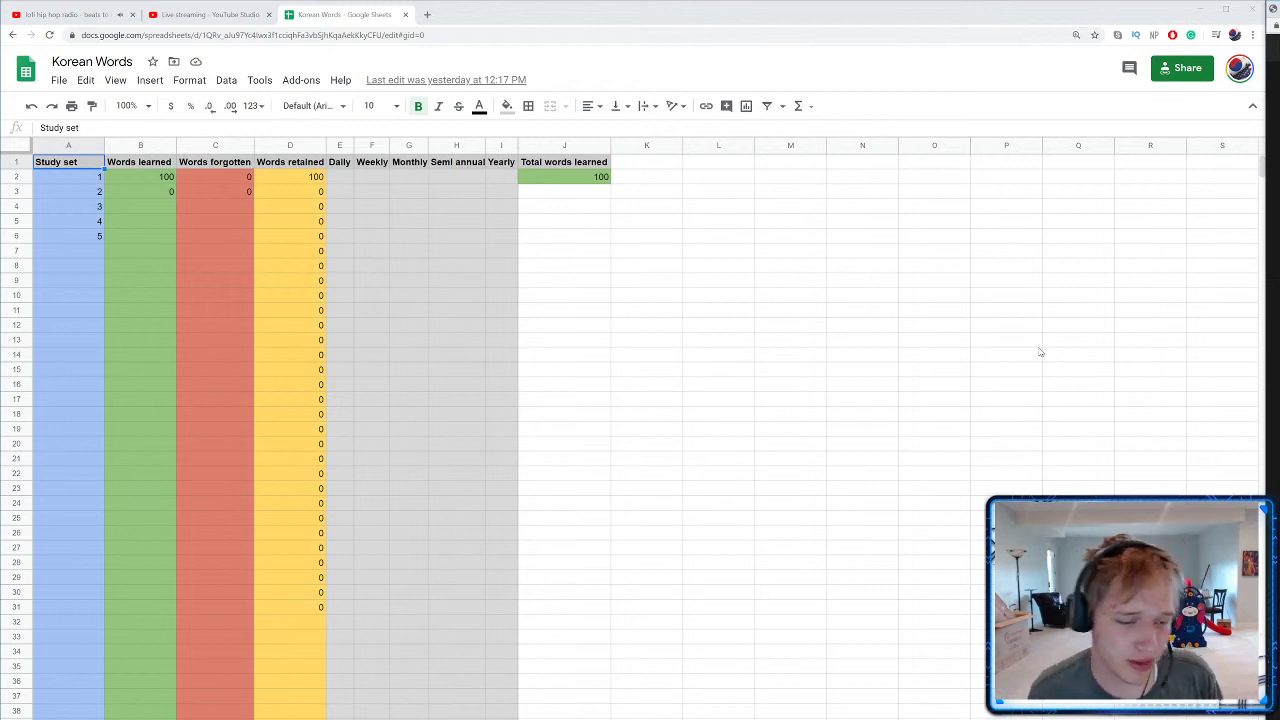
Step: Look through the workbook's other sheets and return to the study set overview
key("ctrl+shift+Page_Down")
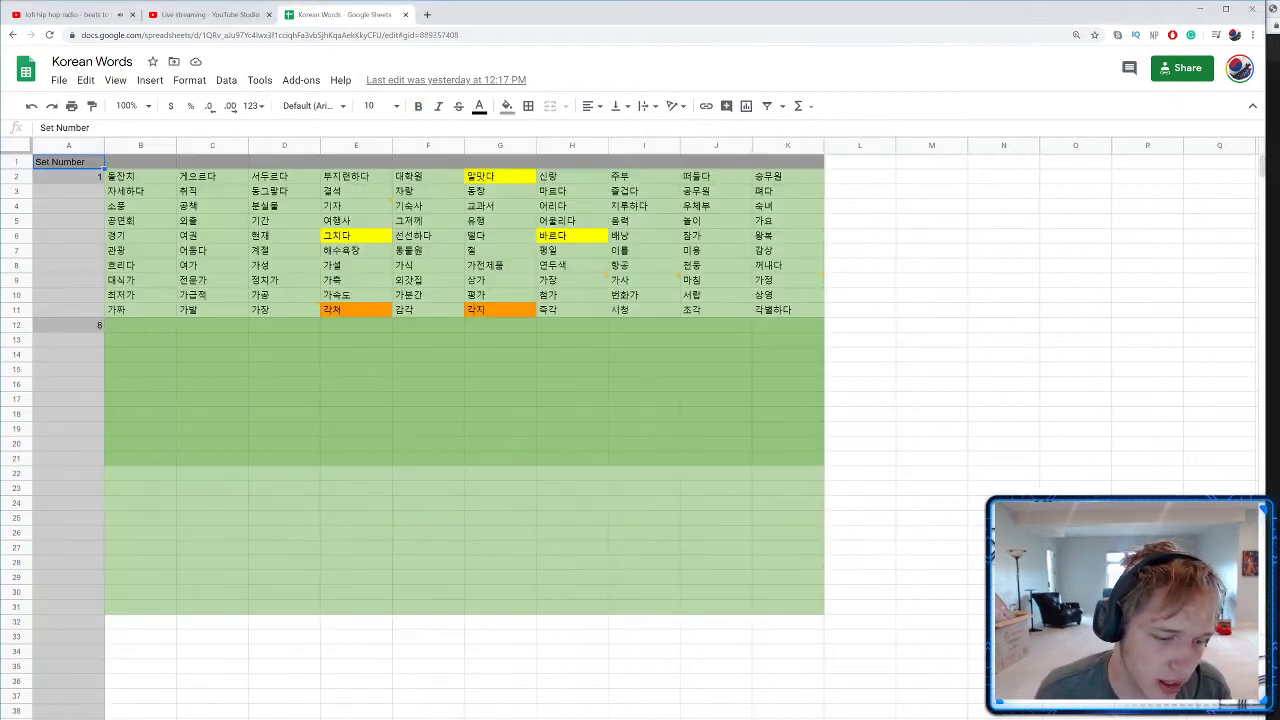
key("ctrl+shift+Page_Down")
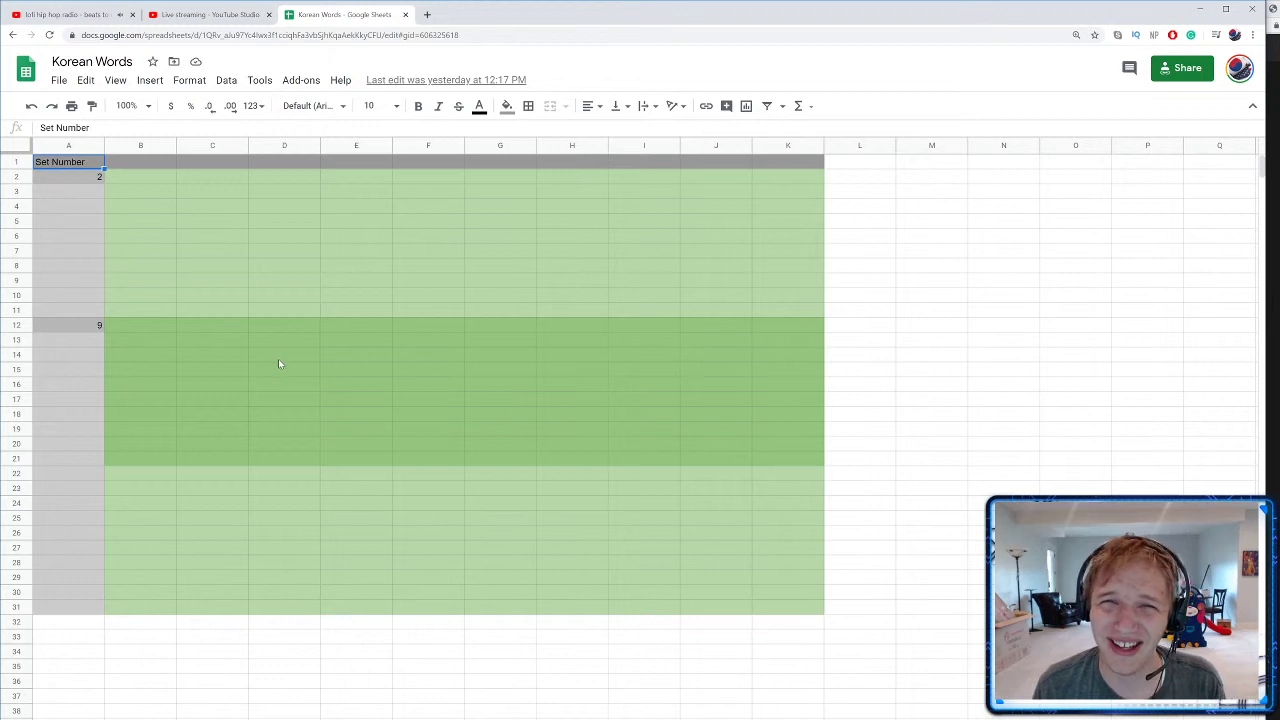
key("ctrl+shift+Page_Down")
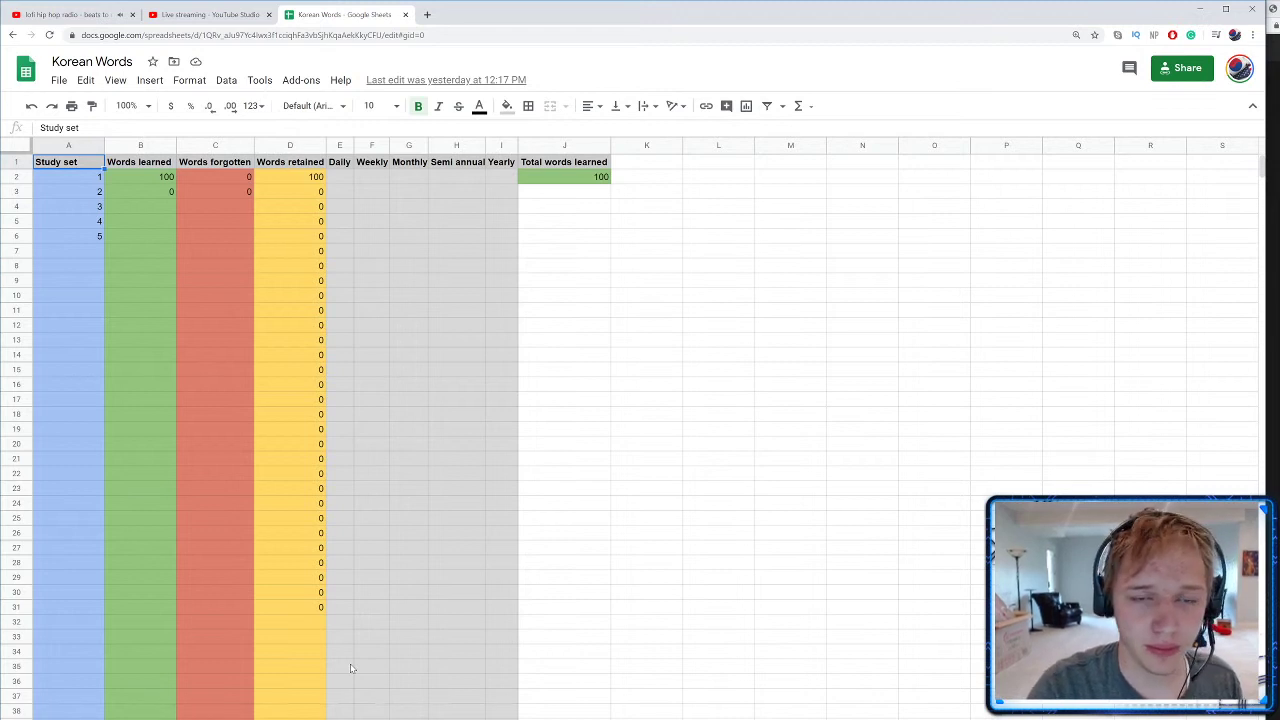
Step: Extend the Total words learned header and its sum cell from column J into column K
left_click(577, 166)
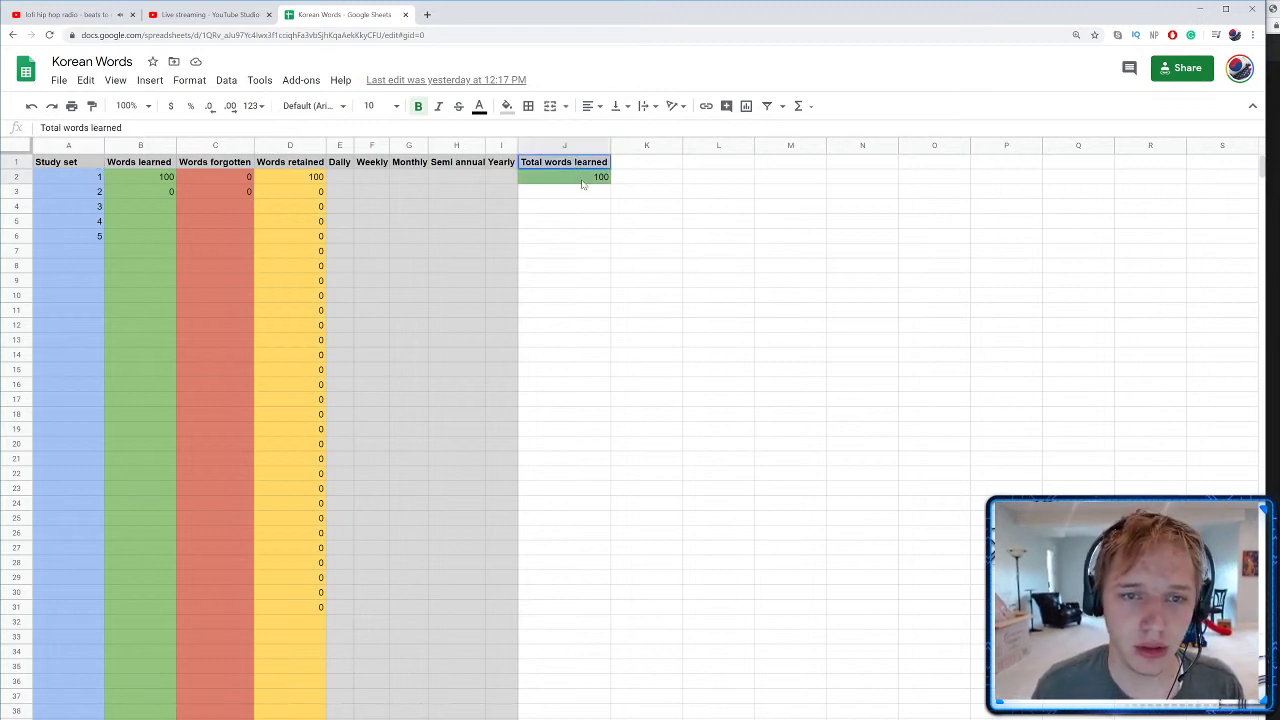
left_click(585, 184, "shift")
left_click_drag(609, 183, 646, 176)
left_click(646, 176)
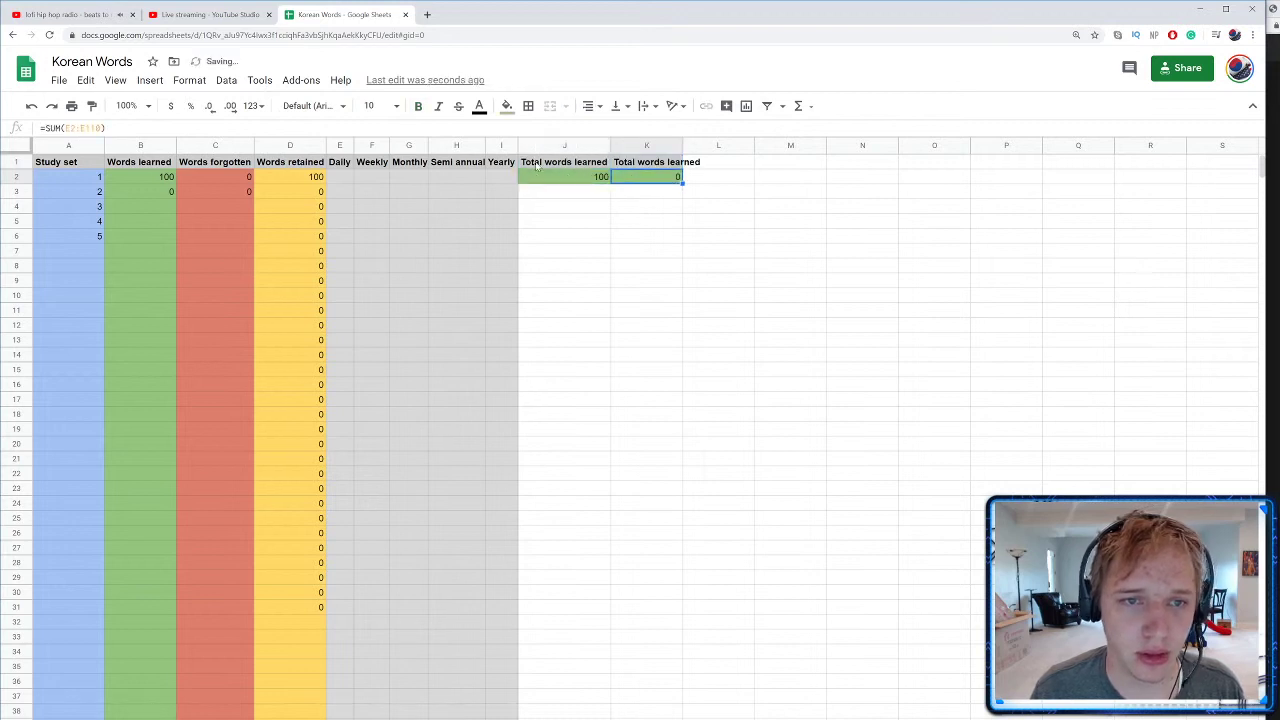
Step: Edit the sum formula in K2 so that its range starts at D2
key("Return")
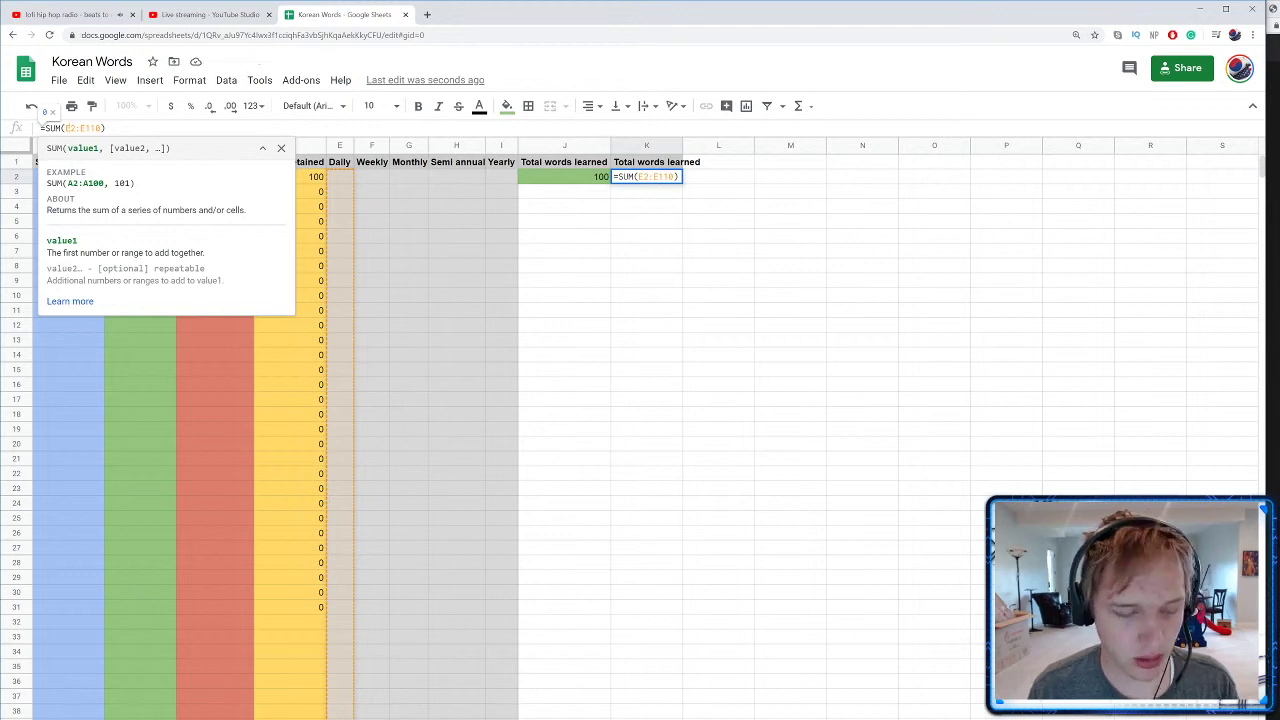
type("D")
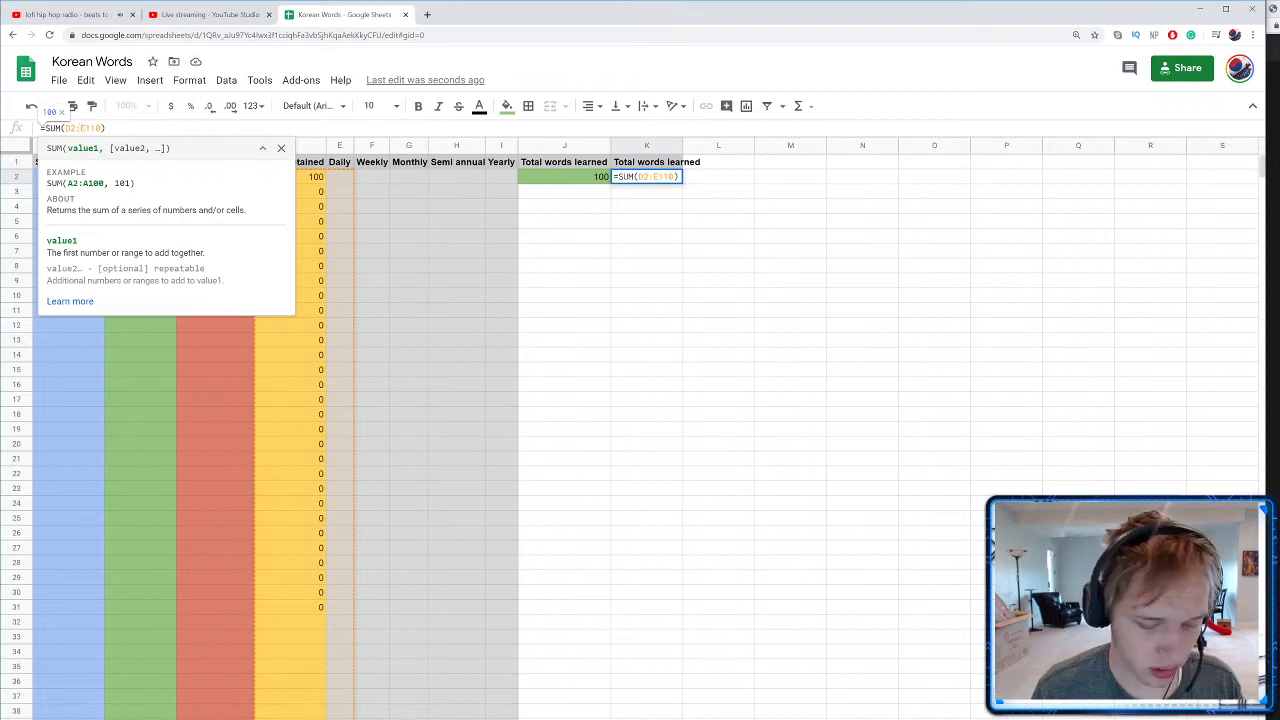
left_click(665, 207)
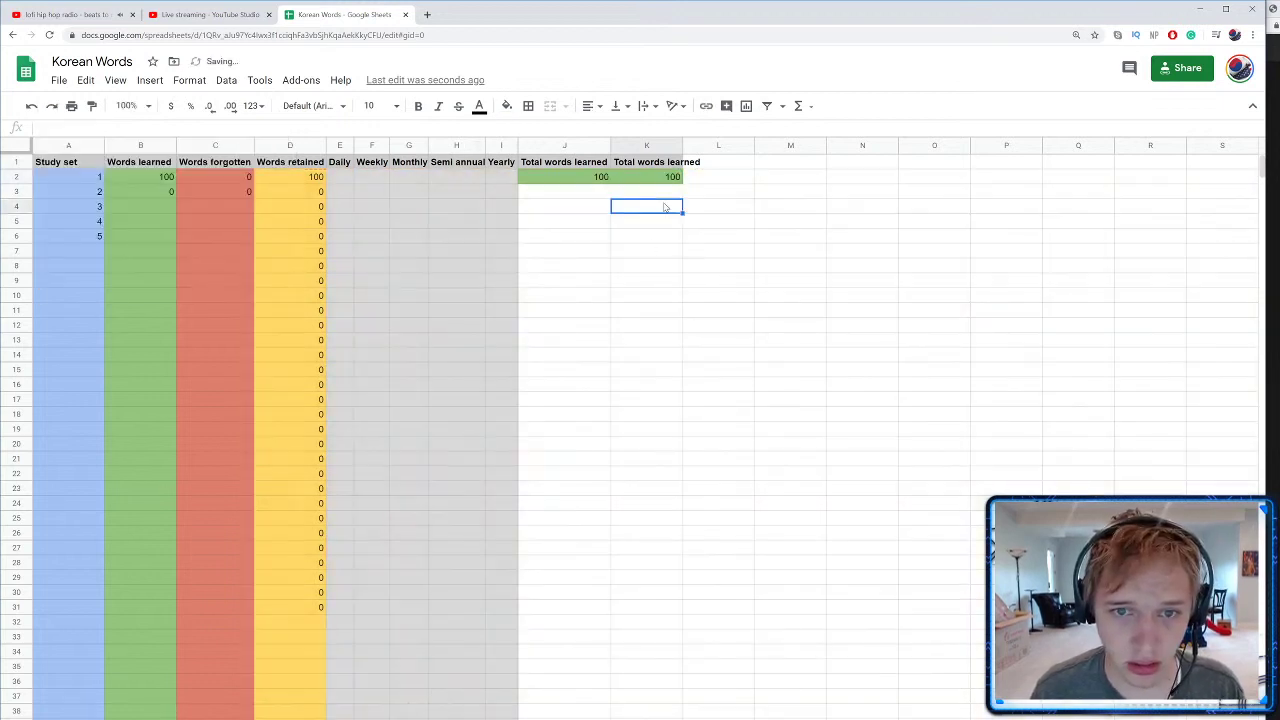
Step: Replace the header in J1 with "Language"
left_click(568, 167)
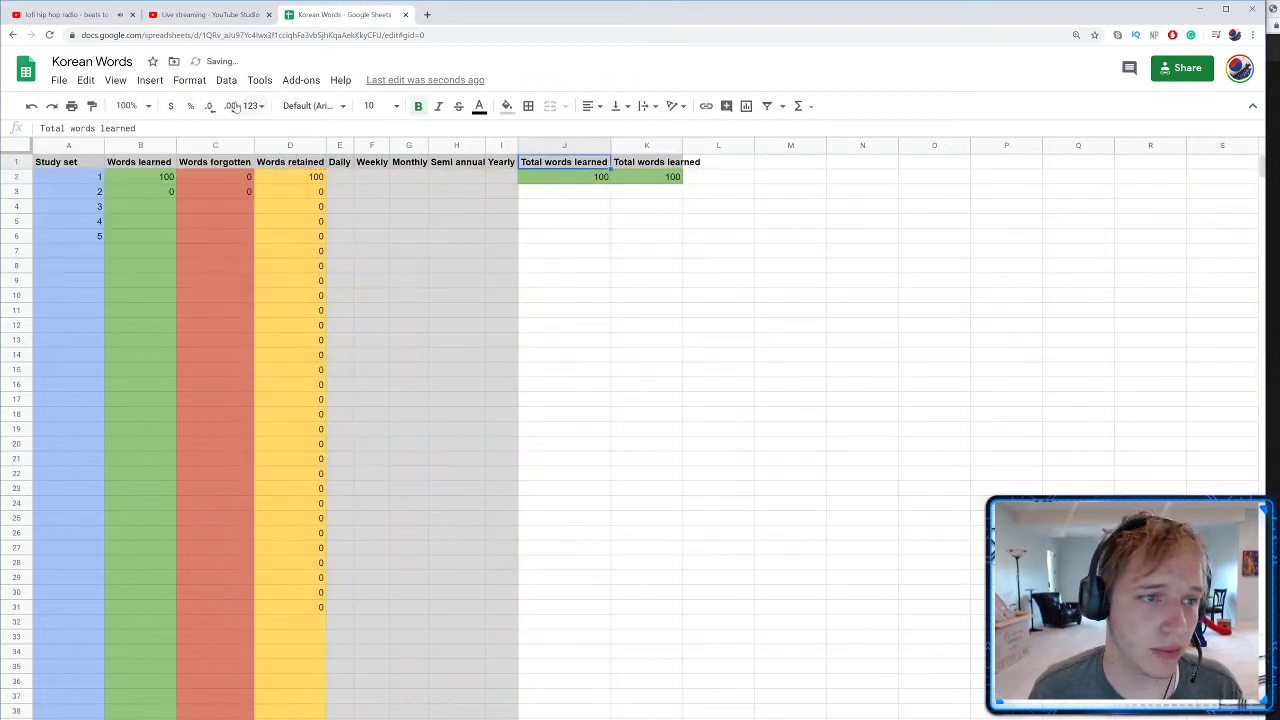
left_click_drag(138, 128, 40, 128)
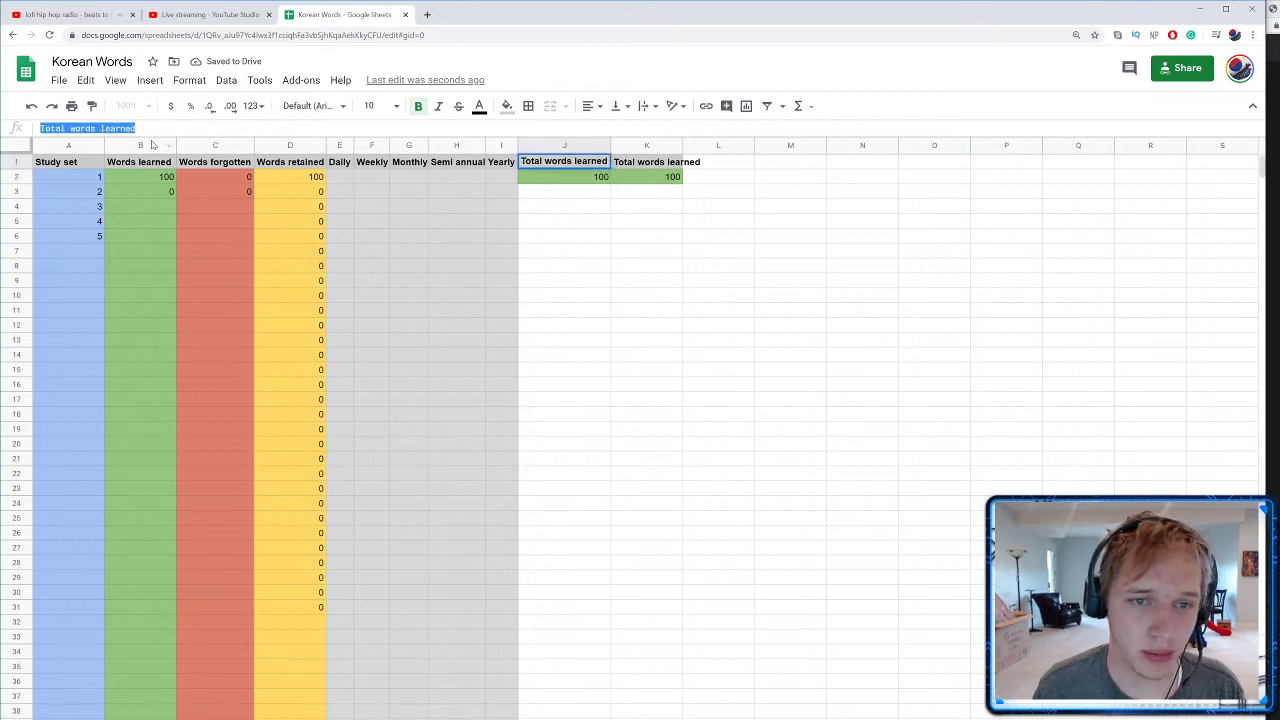
type("T")
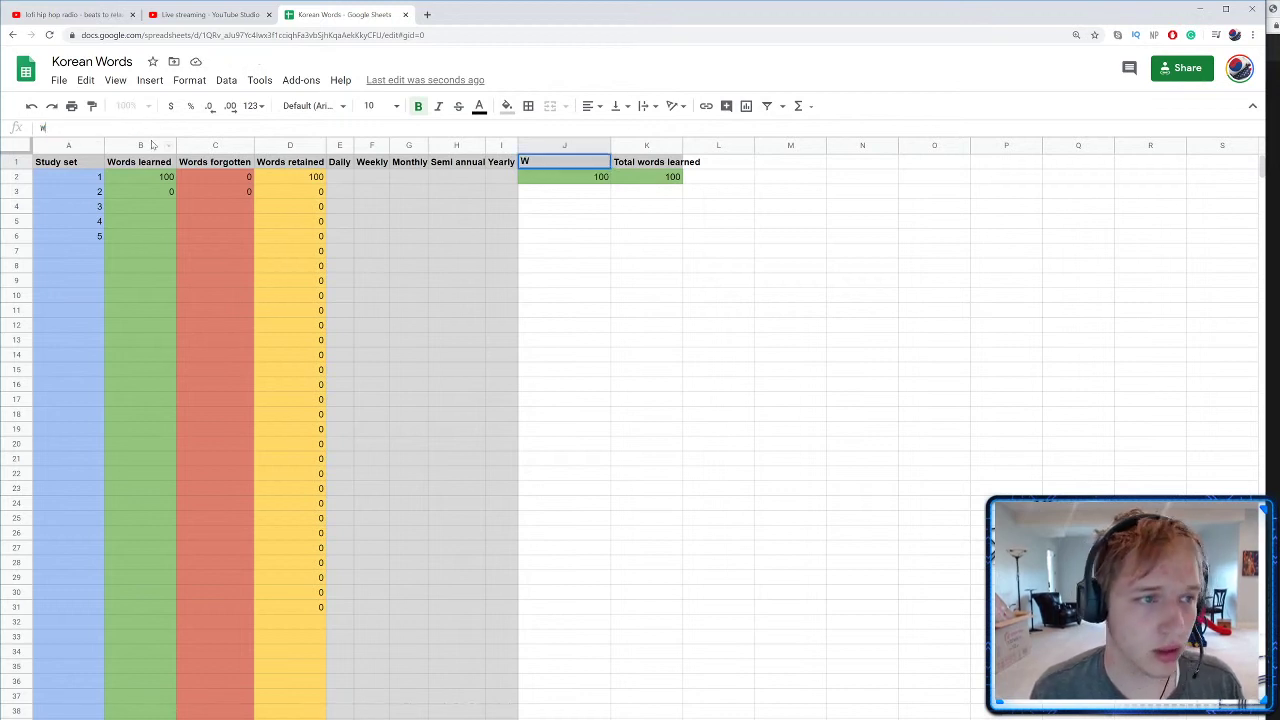
key("BackSpace")
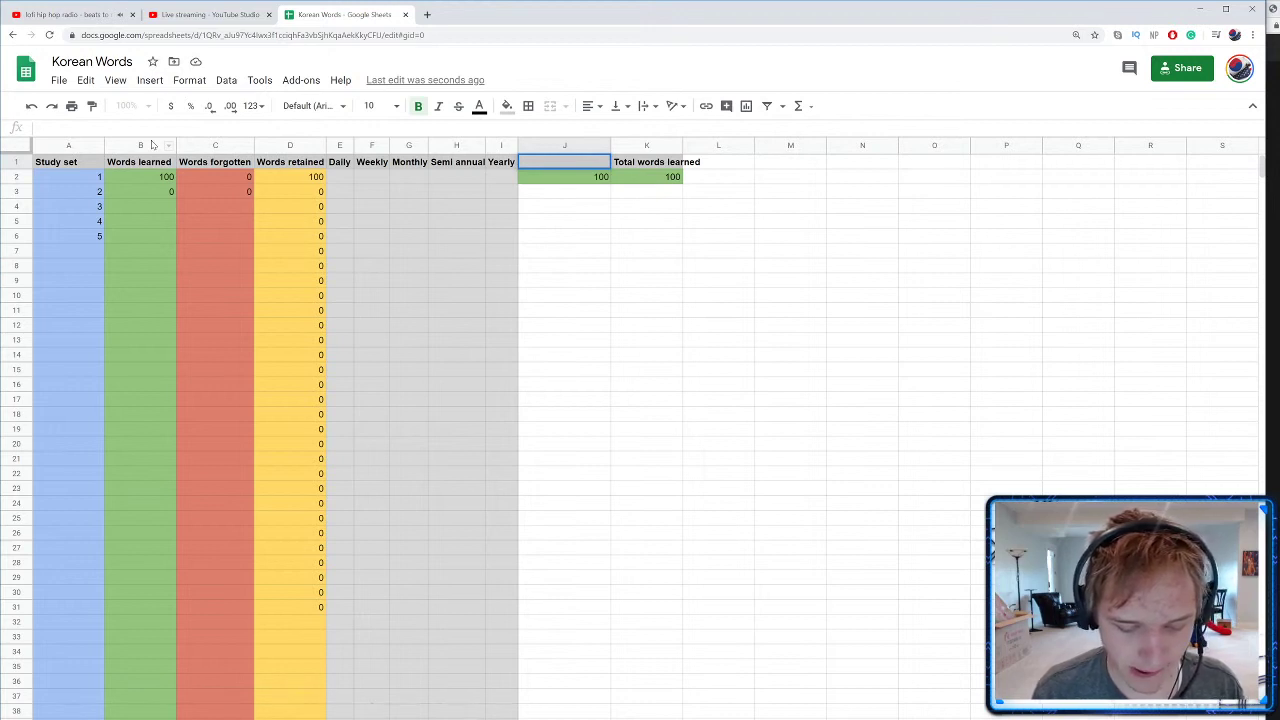
type("Langu")
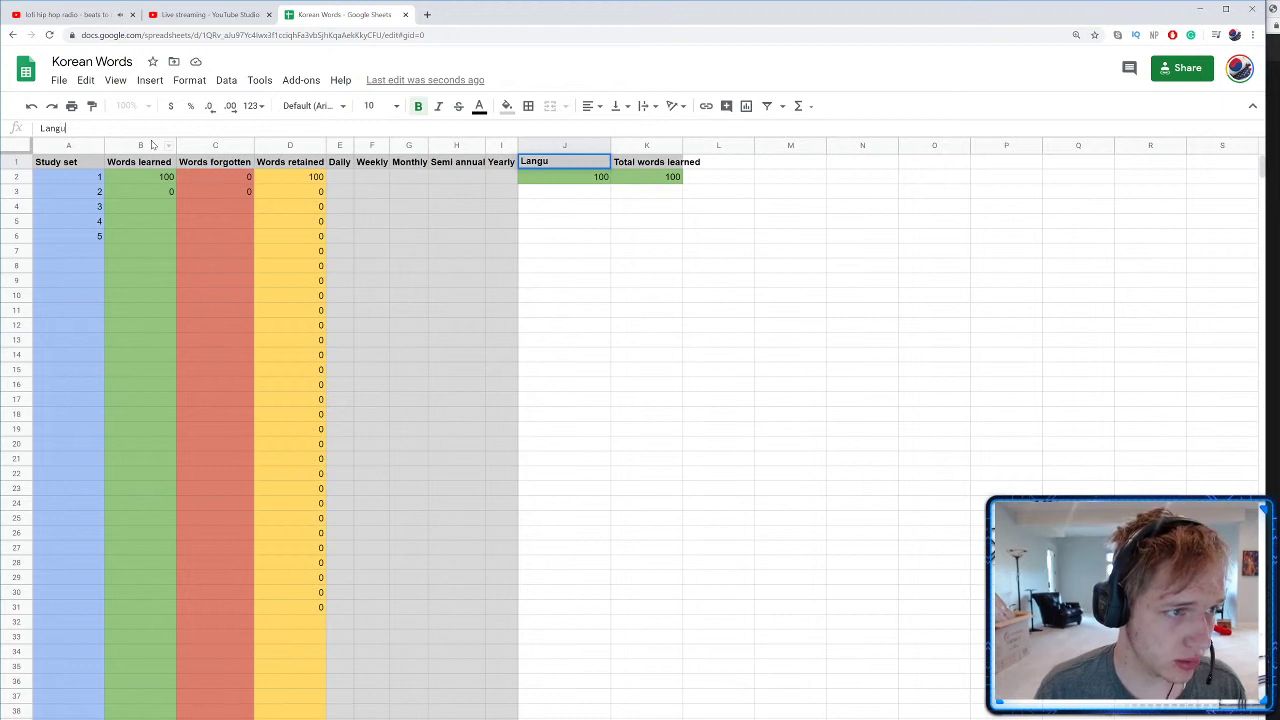
key("BackSpace")
key("BackSpace")
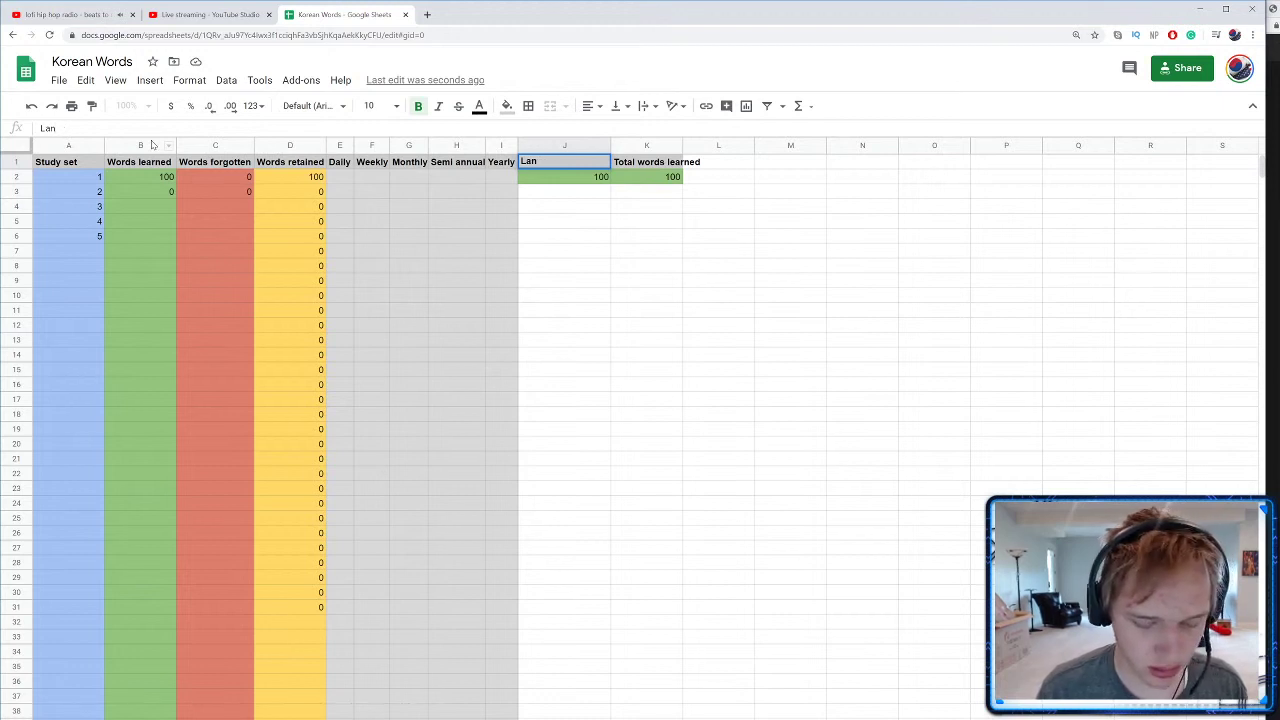
type("guage")
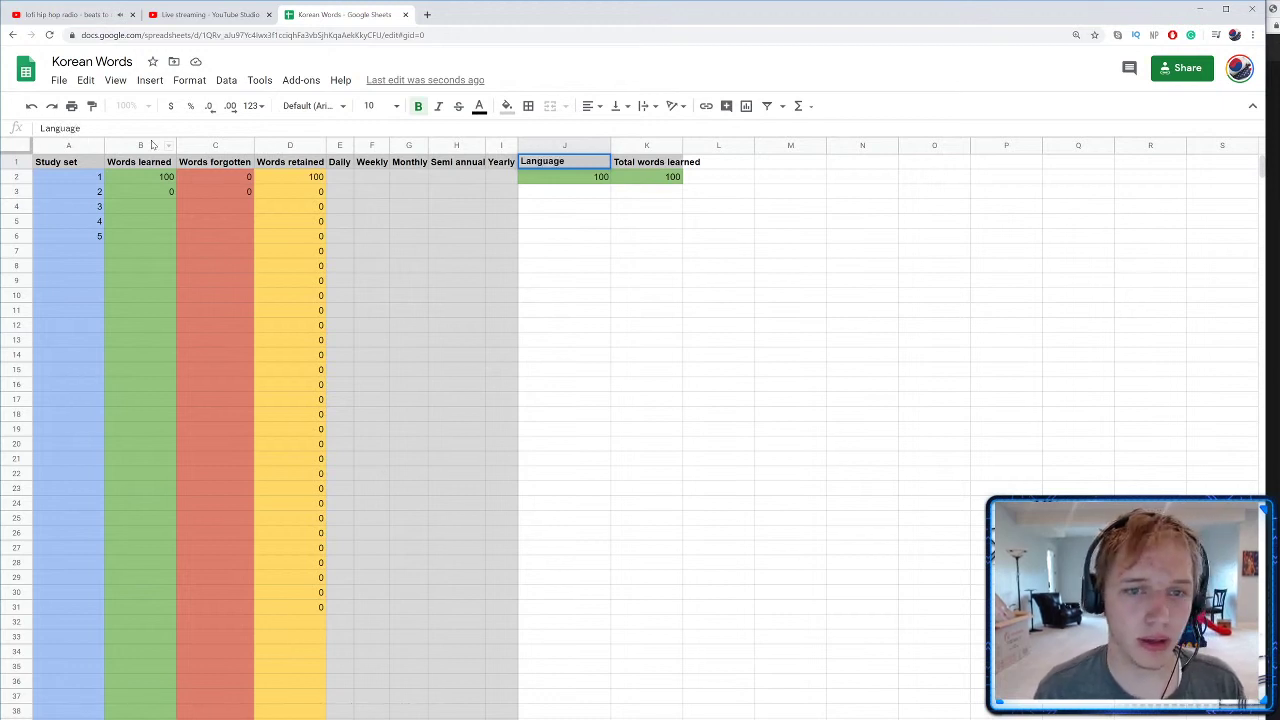
left_click(571, 199)
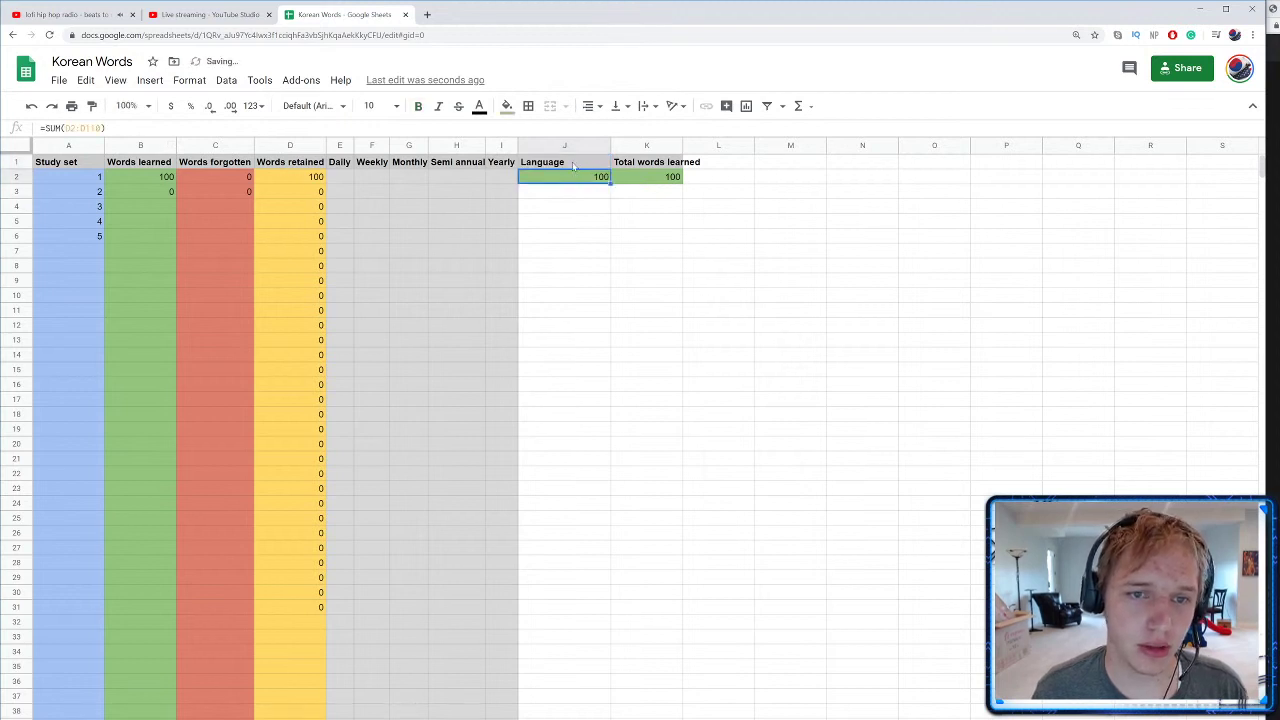
Step: Clear the sum formula from cell J2 under the Language header
left_click(576, 165)
right_click(68, 127)
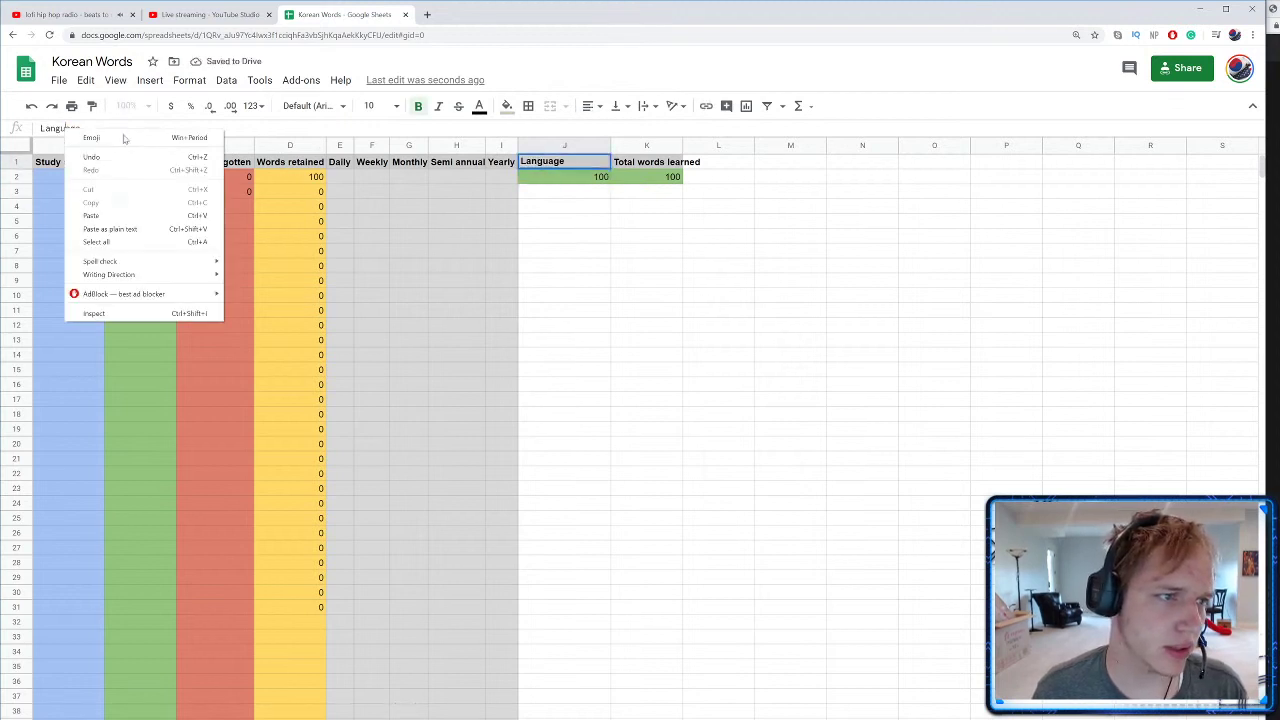
left_click(576, 220)
left_click(593, 177)
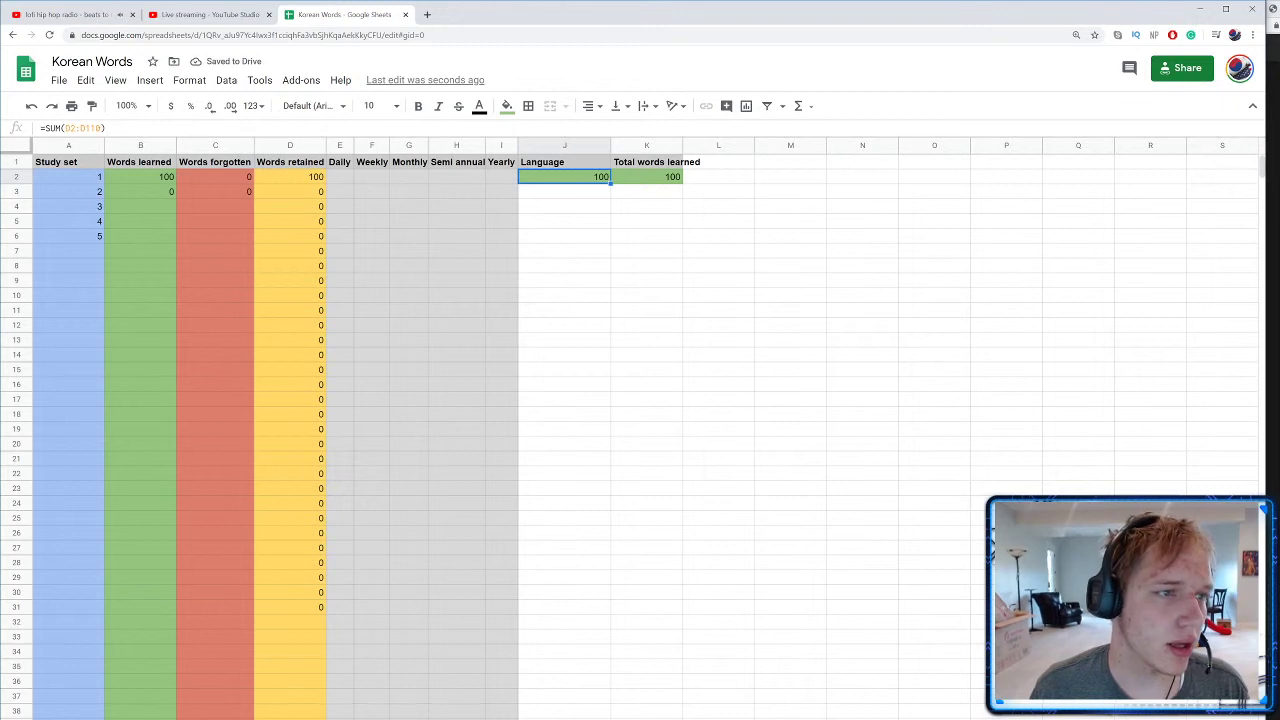
left_click_drag(108, 128, 8, 133)
key("BackSpace")
key("Return")
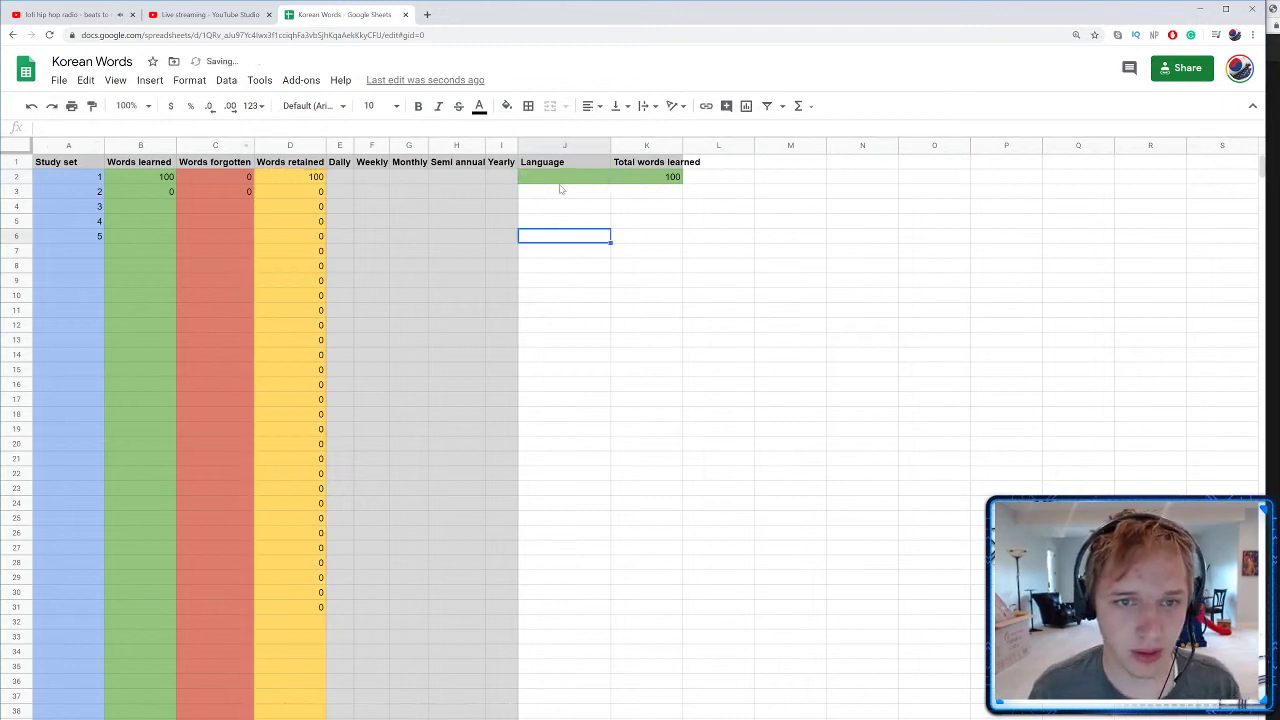
Step: Fill the Language column from J2 downward with dark gray
left_click(568, 177)
left_click_drag(568, 177, 585, 520)
scroll(590, 480, "up", 5)
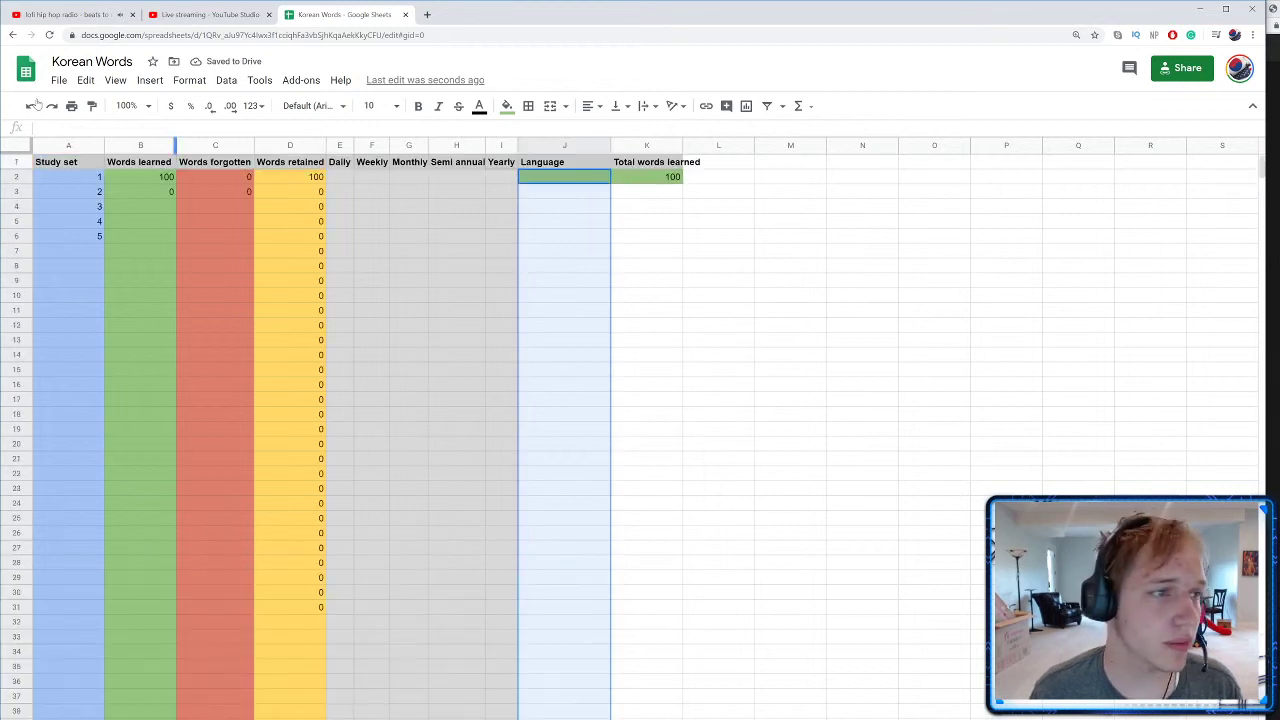
left_click(506, 106)
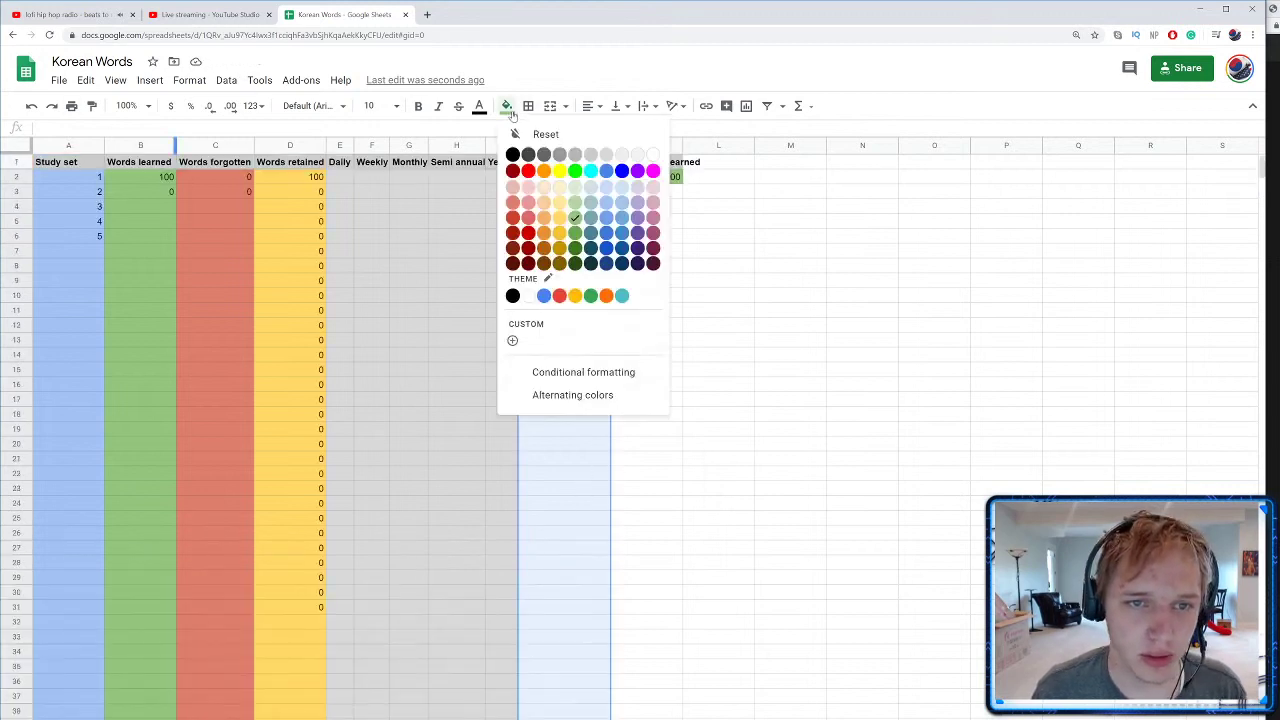
left_click(560, 155)
left_click(599, 231)
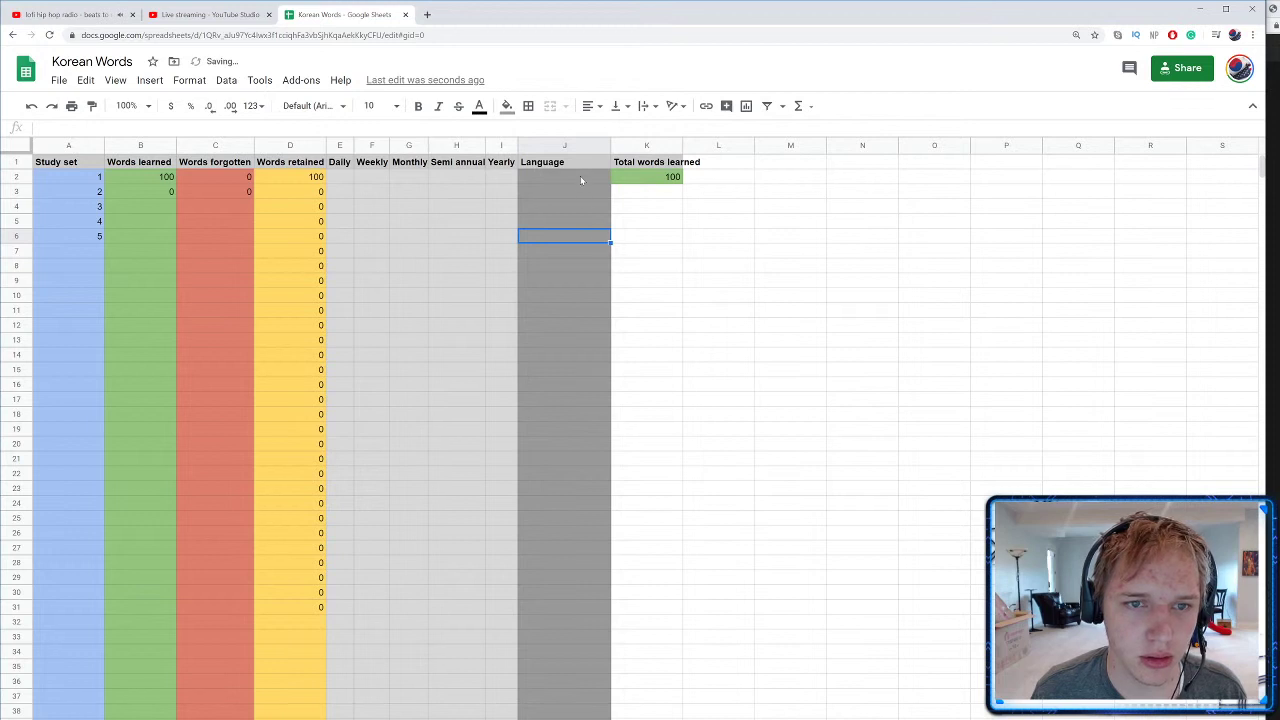
Step: Fill the Language column from J2 downward with one shade lighter gray and narrow the column to fit its header
left_click_drag(577, 178, 601, 620)
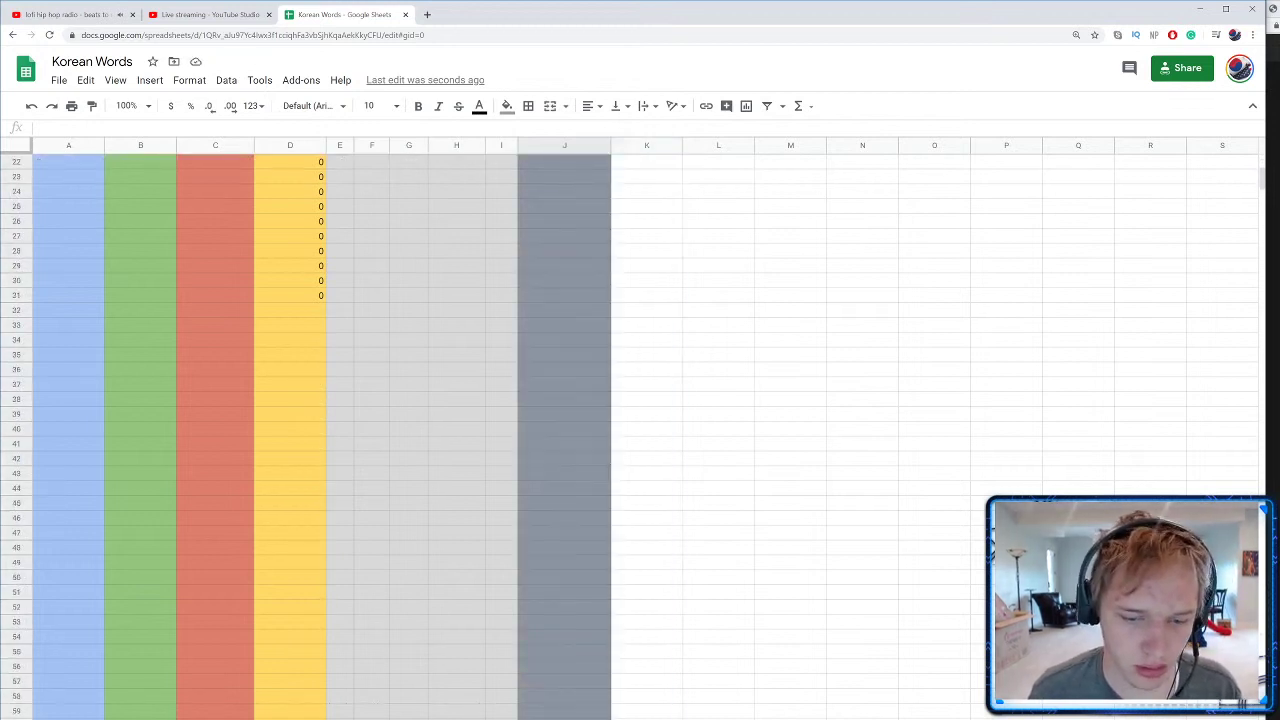
scroll(549, 416, "up", 5)
left_click(507, 106)
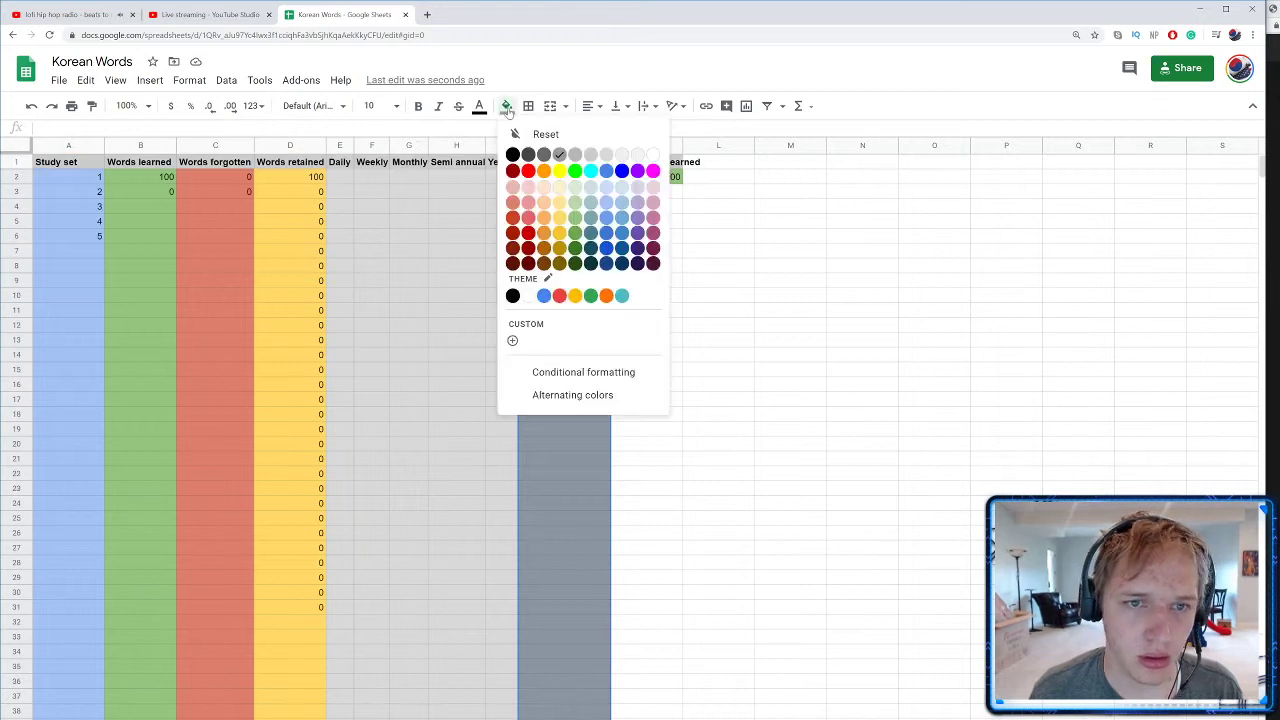
left_click(572, 161)
left_click(631, 245)
left_click(576, 176)
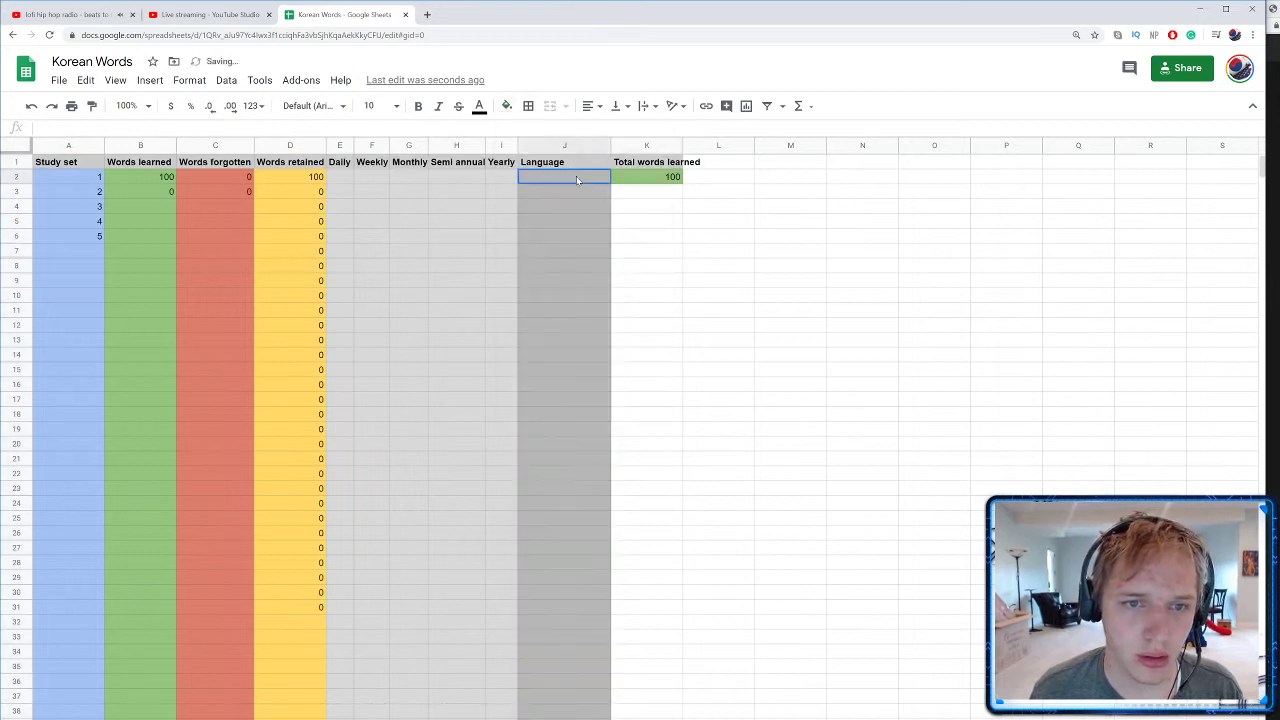
left_click_drag(611, 145, 564, 163)
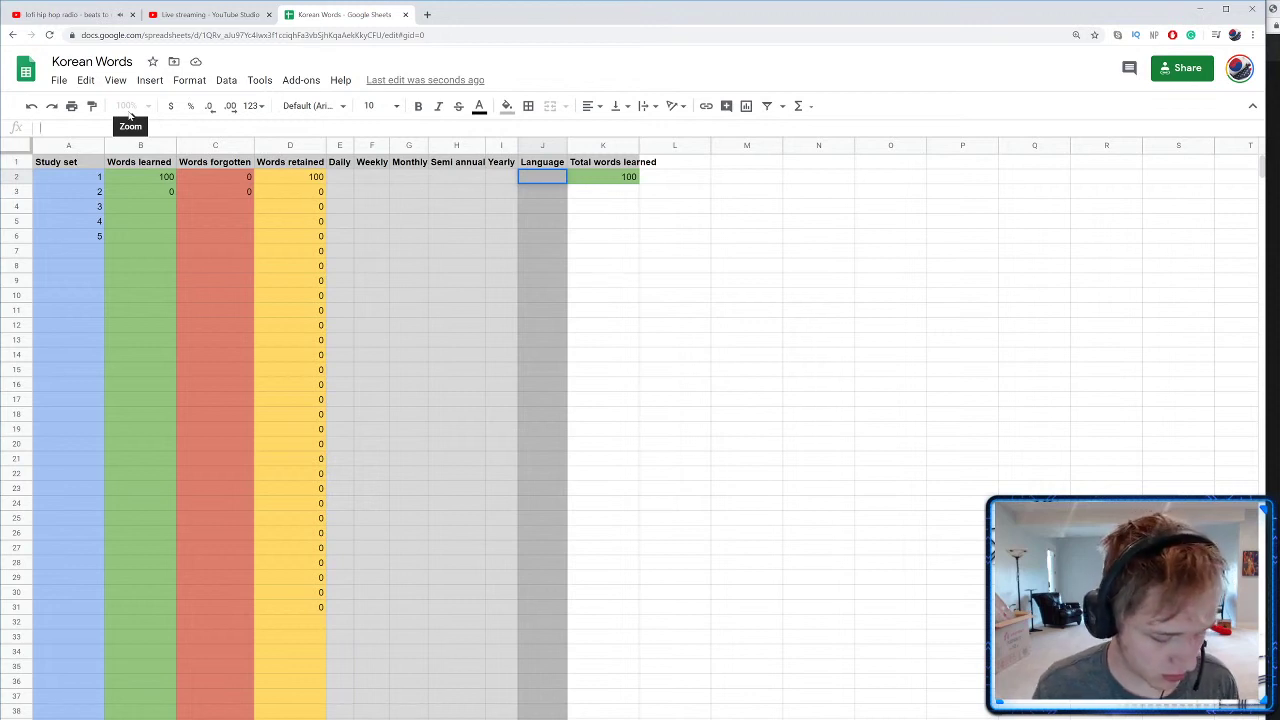
Step: Enter "V" in cell J2 of the Language column
type("E")
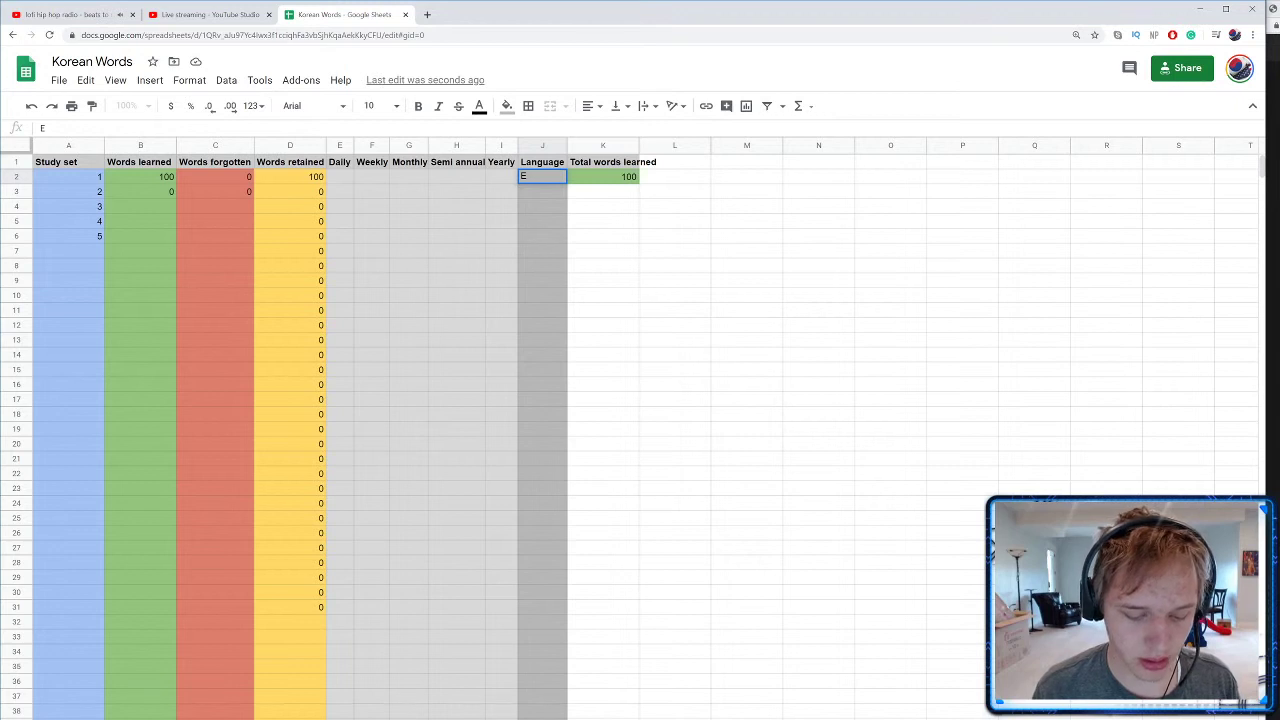
type("V")
key("BackSpace")
key("BackSpace")
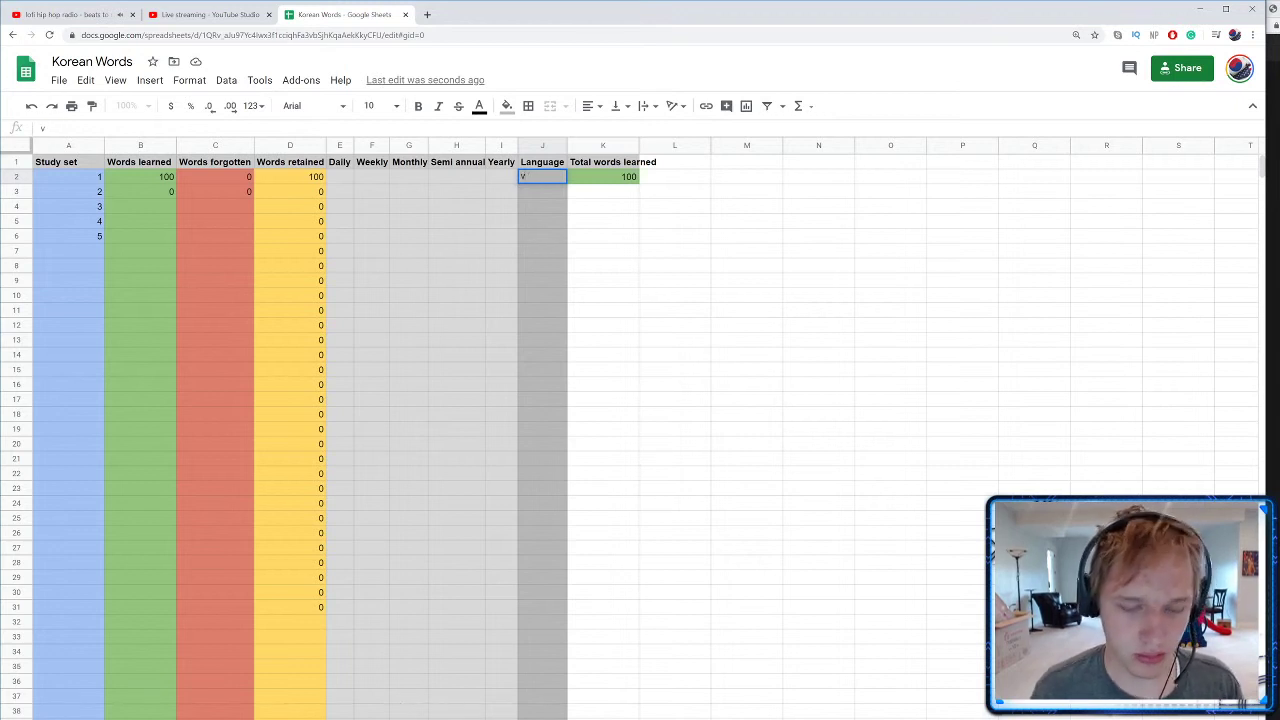
type("v")
key("BackSpace")
type("V")
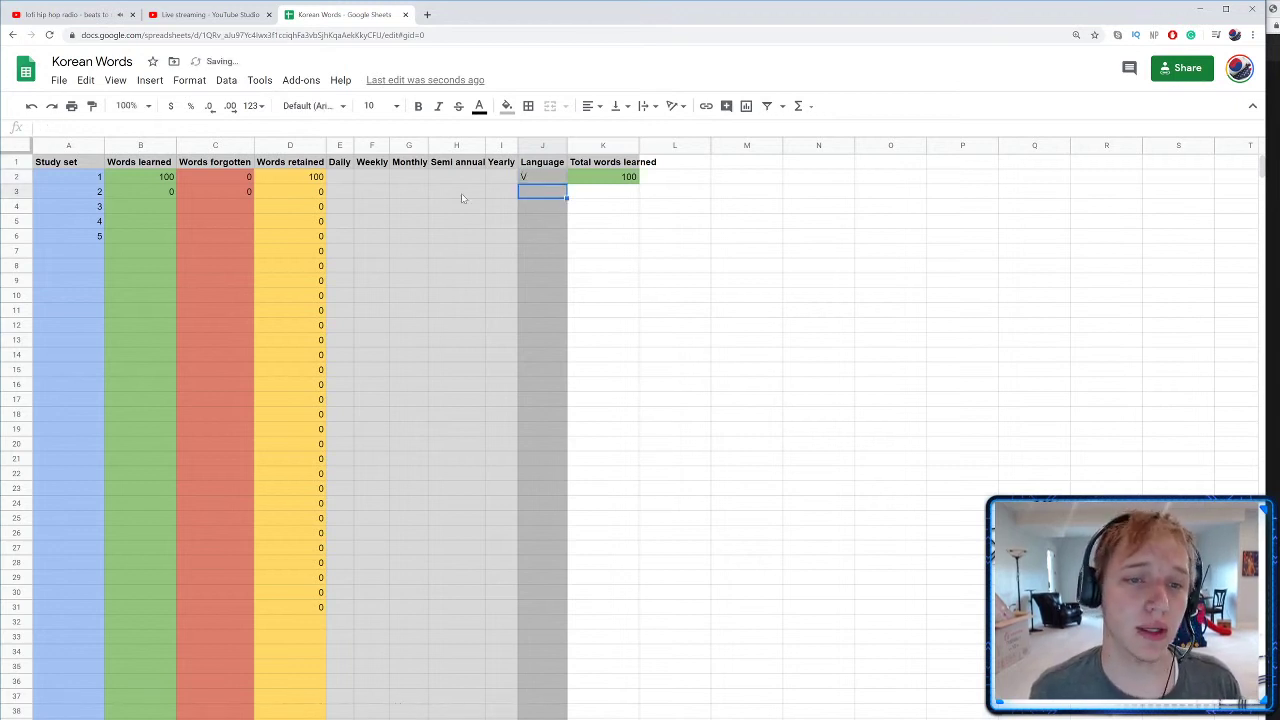
left_click(343, 176)
left_click(537, 182)
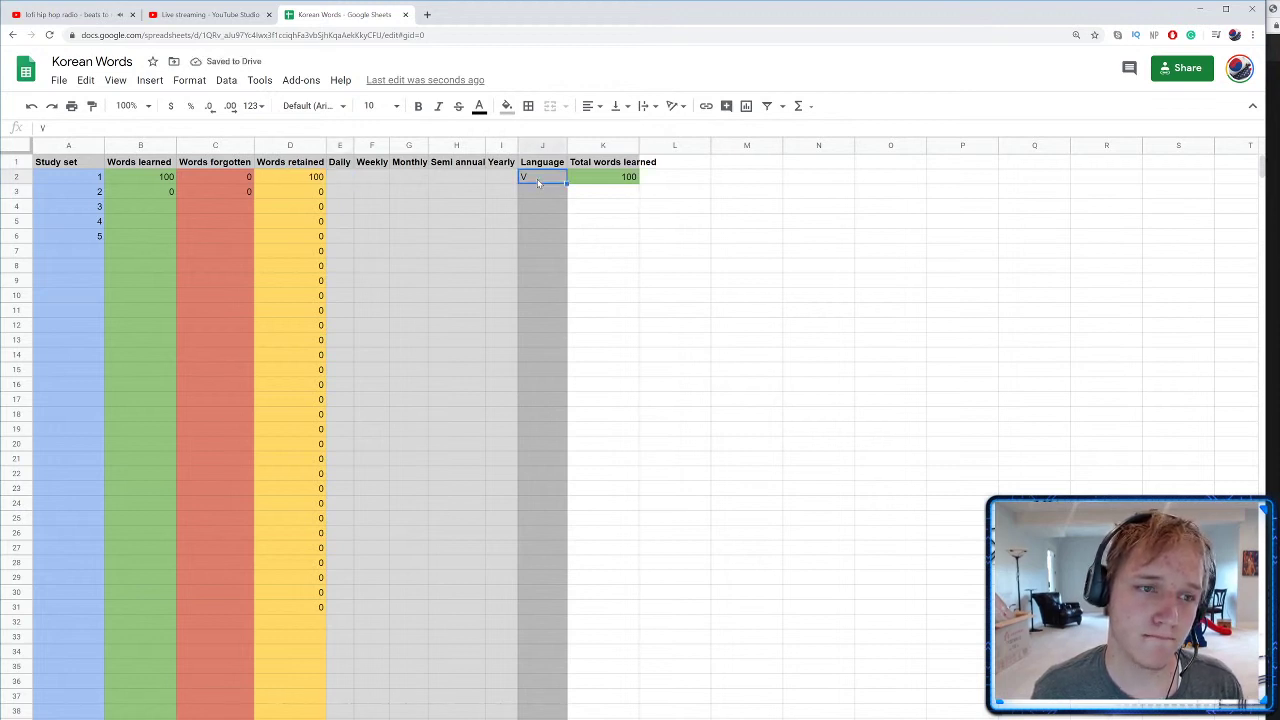
left_click(576, 205)
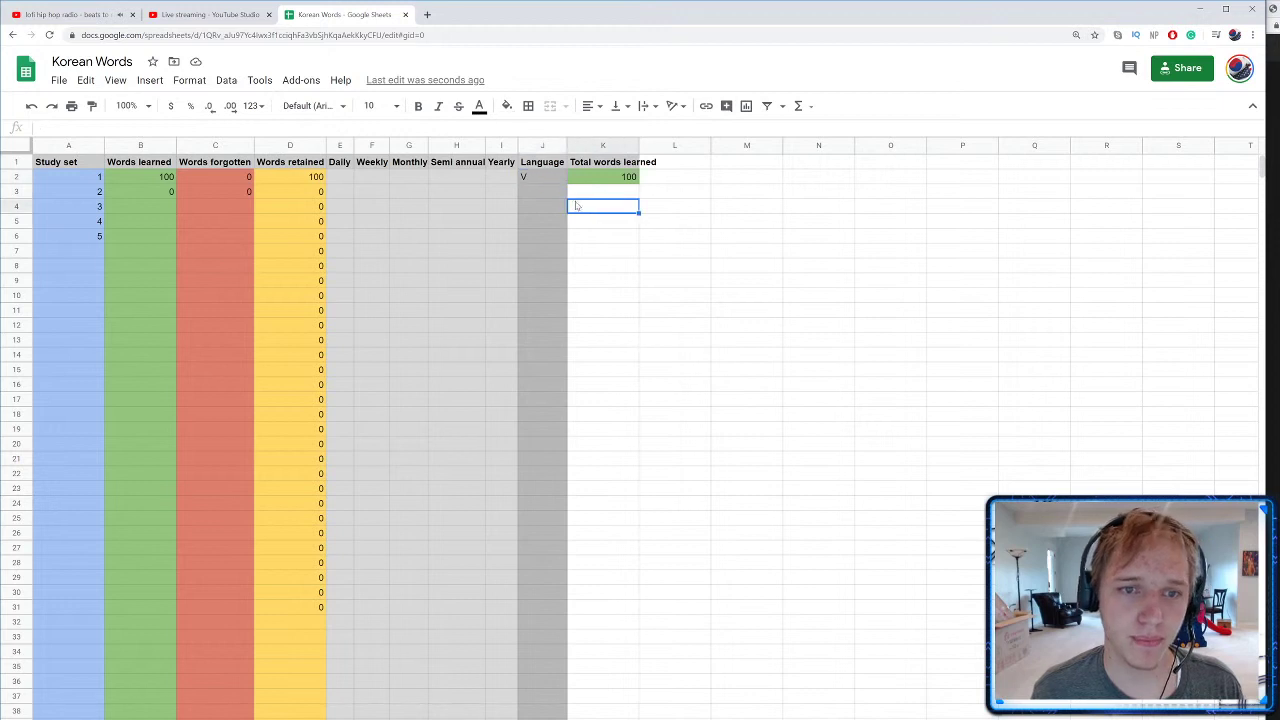
Step: Replace the entry in cell J2 of the Language column with "K"
left_click(546, 182)
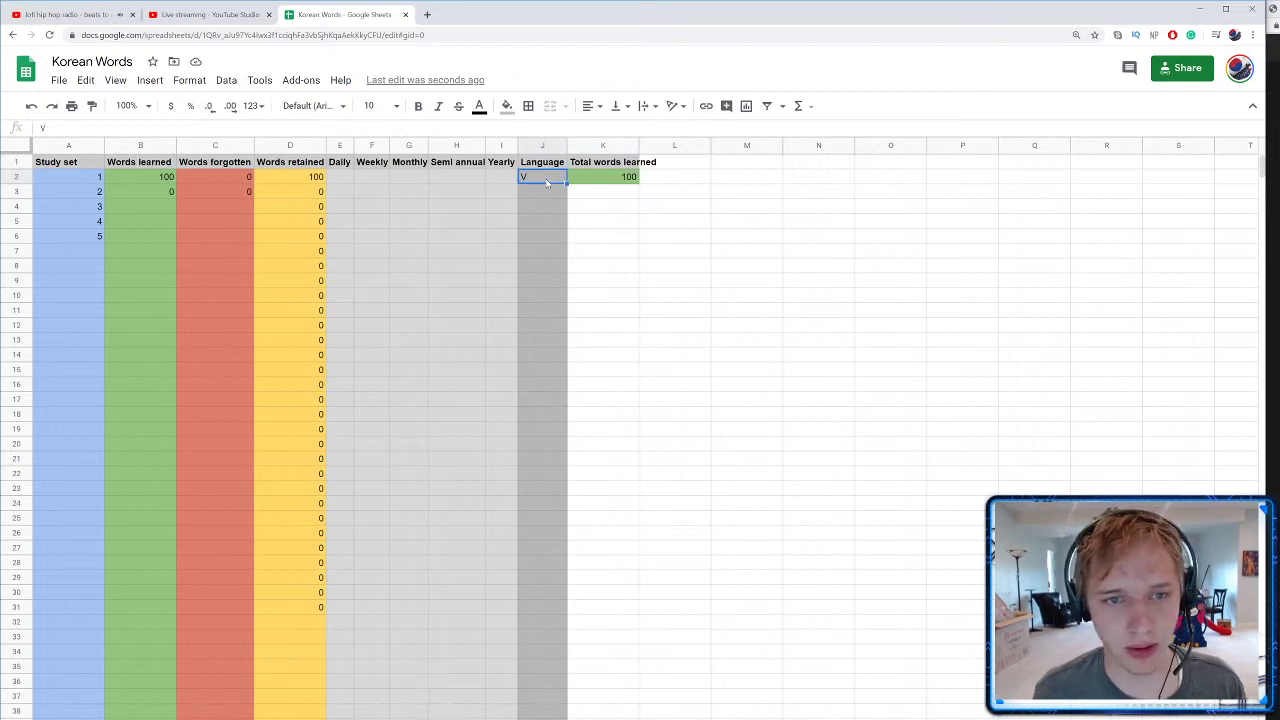
double_click(529, 184)
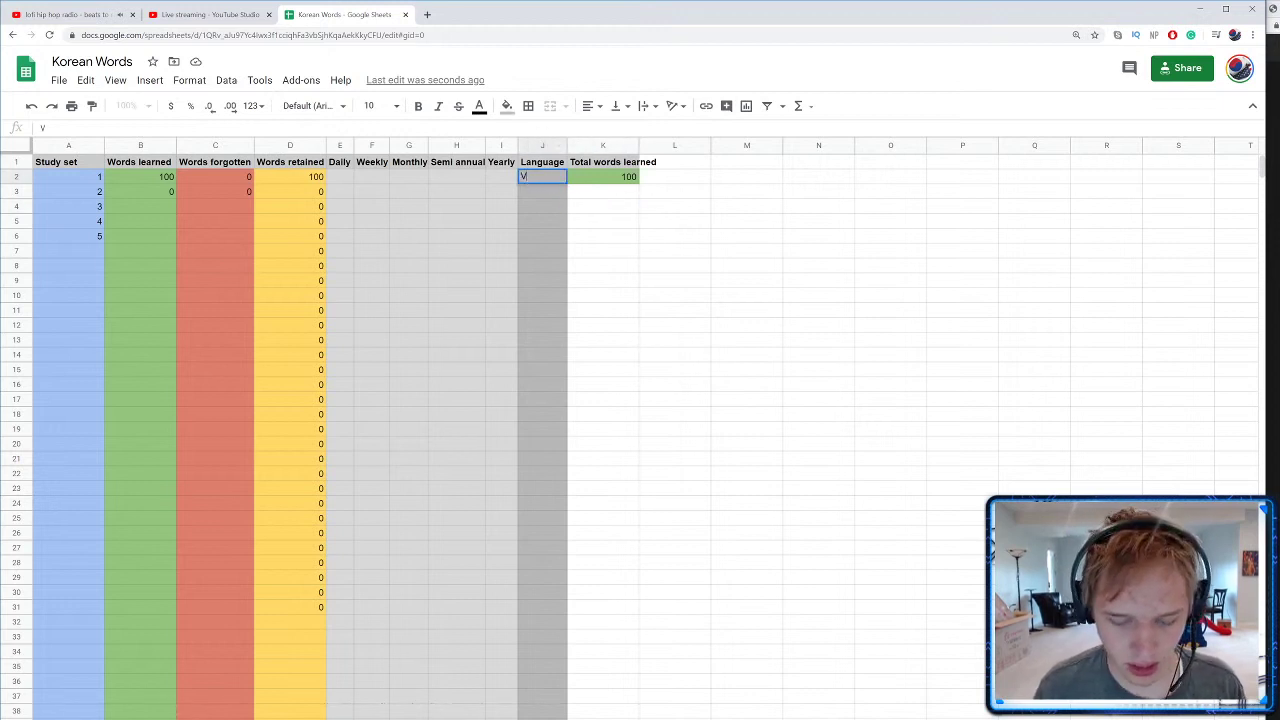
key("BackSpace")
type("K")
left_click(576, 208)
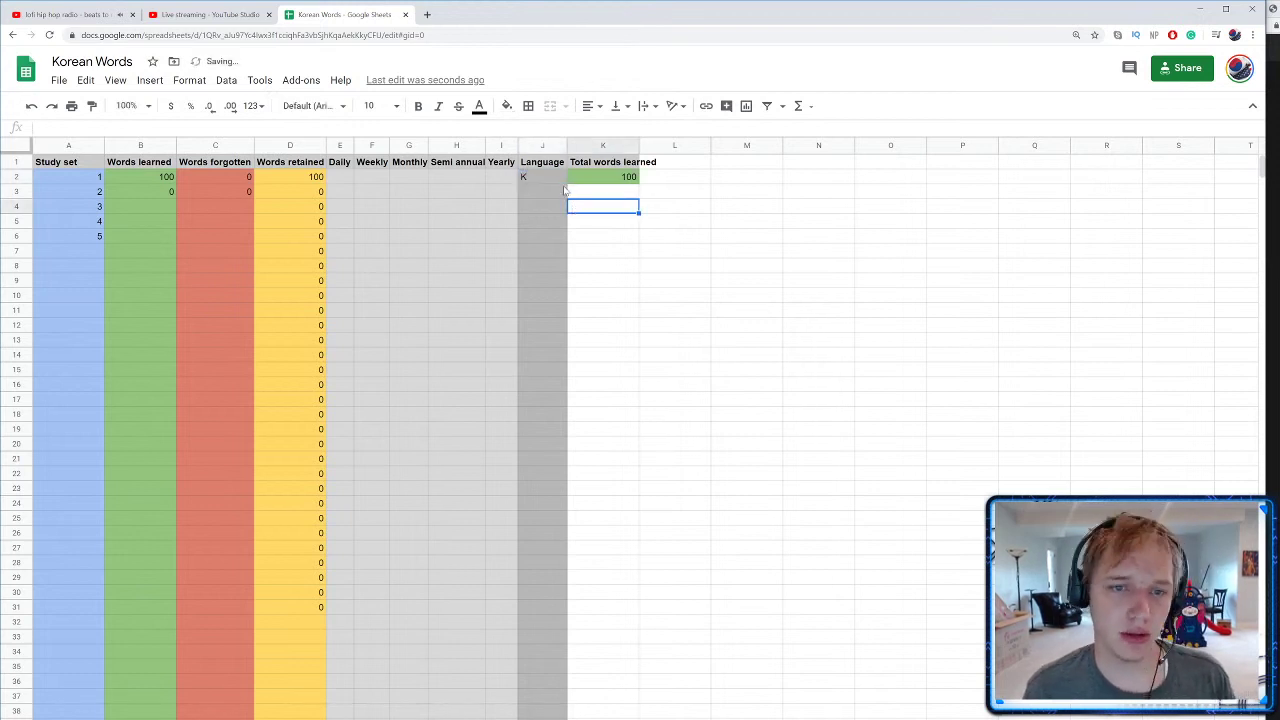
left_click(546, 193)
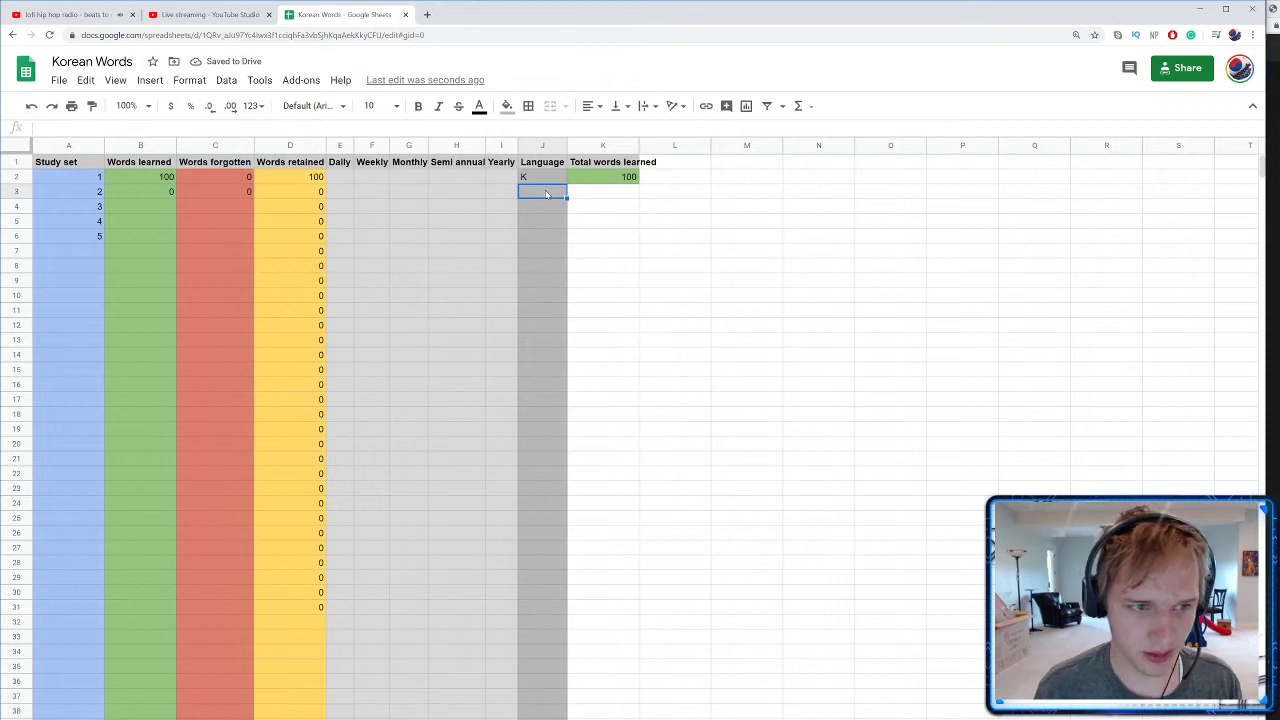
Step: Enter "K" in cell J3 of the Language column and change cell J2 to "E"
type("K")
left_click(546, 180)
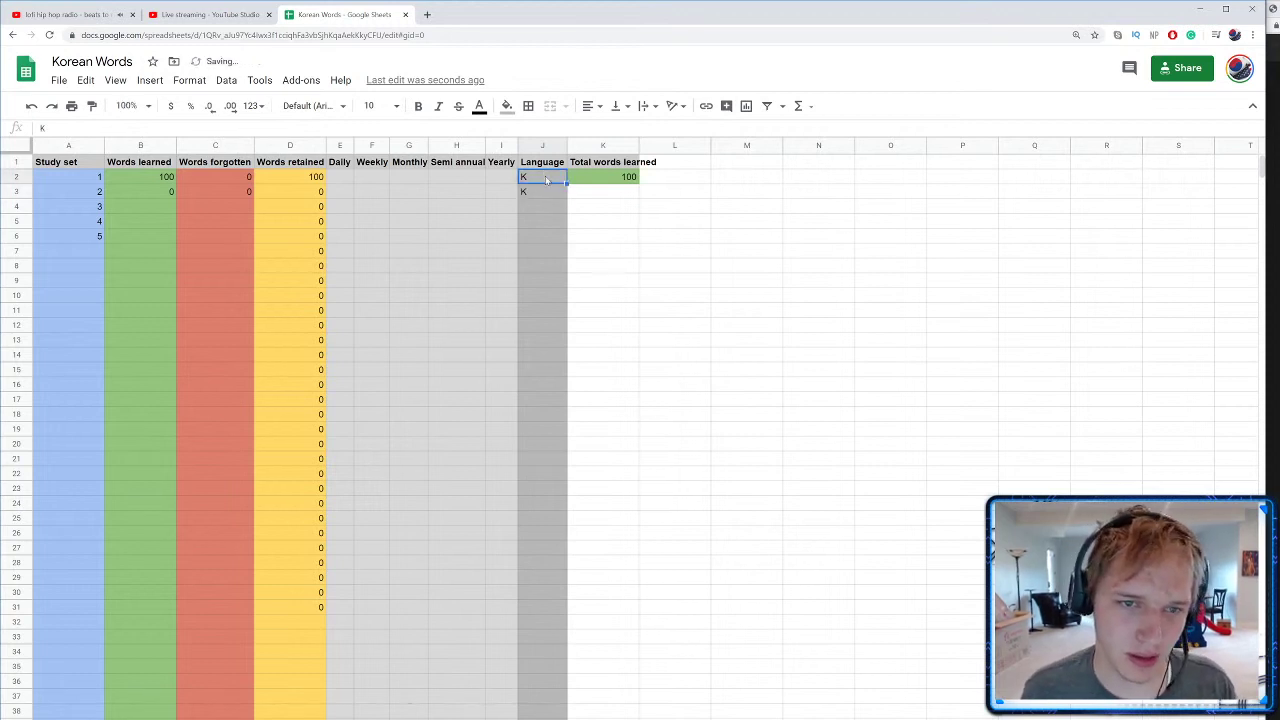
type("K")
key("BackSpace")
type("E")
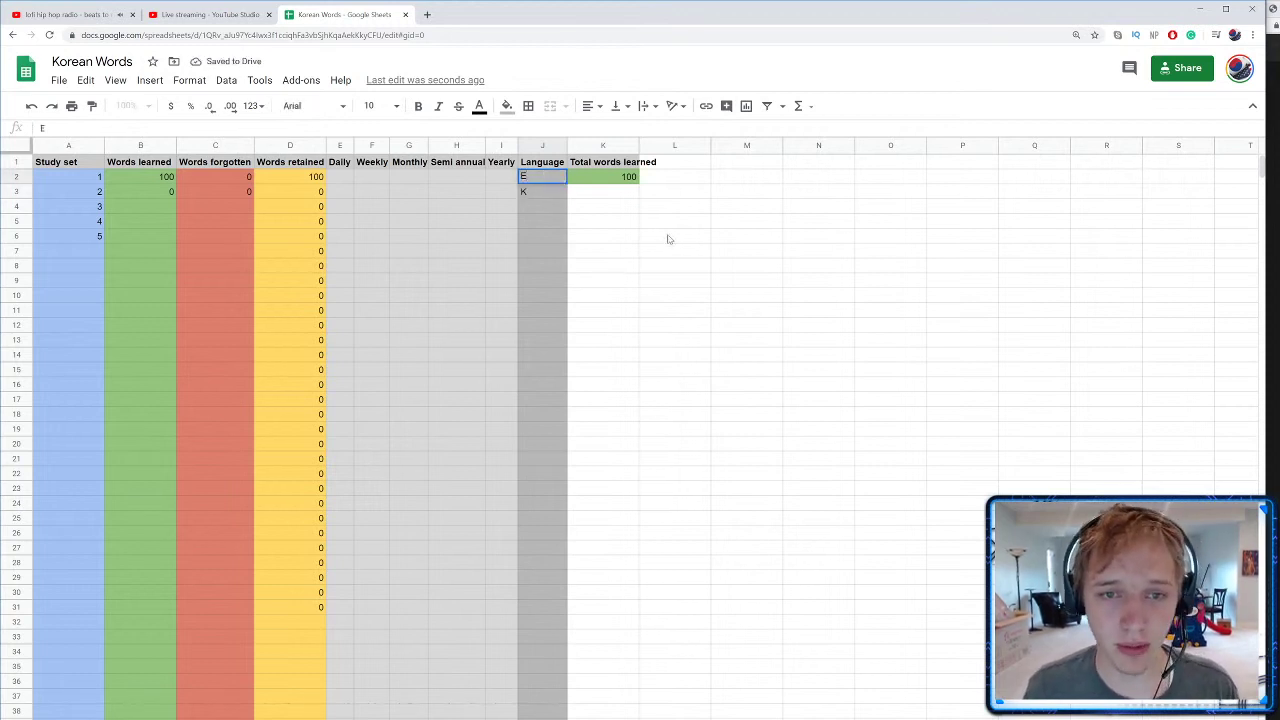
left_click(668, 236)
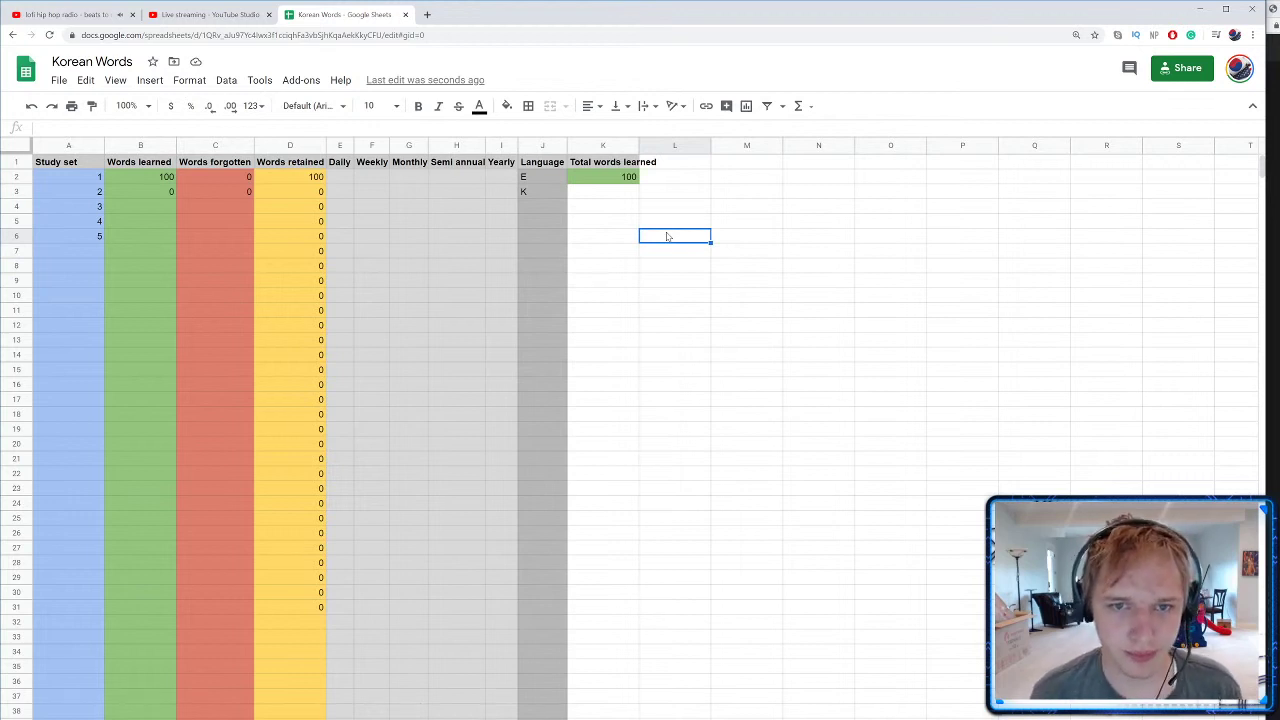
Step: Fit the width of column K to its "Total words learned" header
double_click(639, 146)
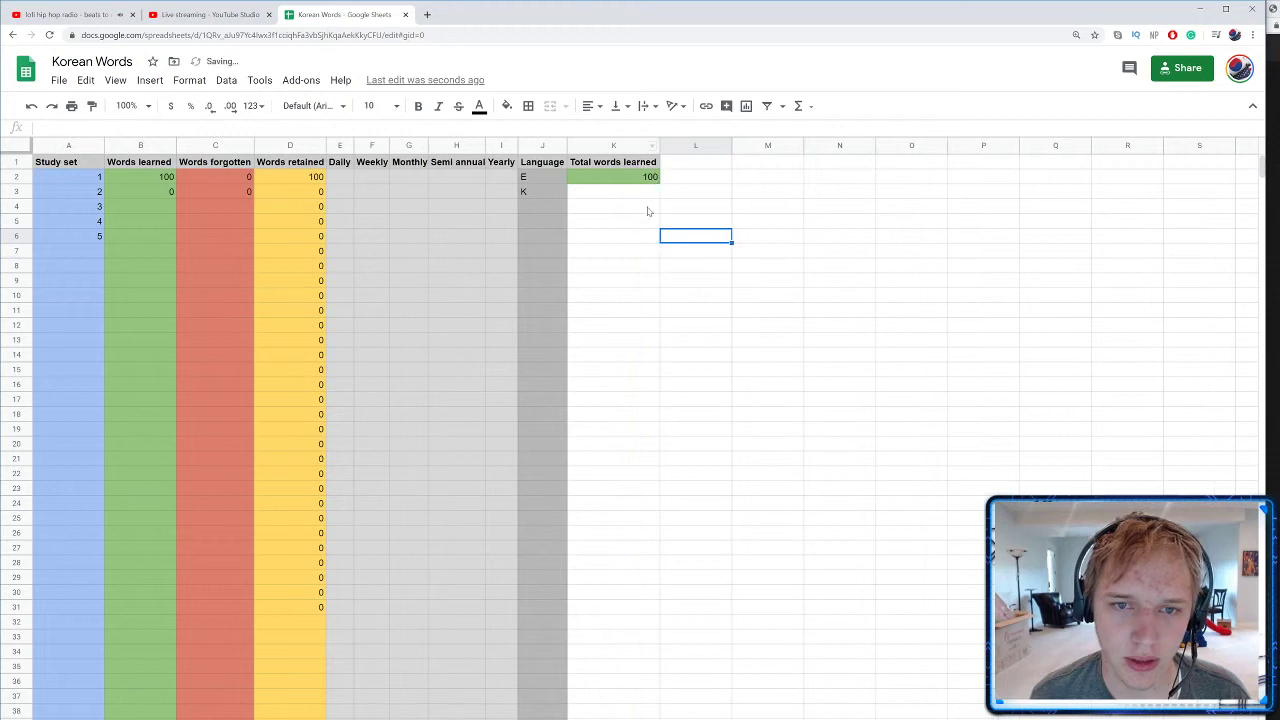
left_click(577, 208)
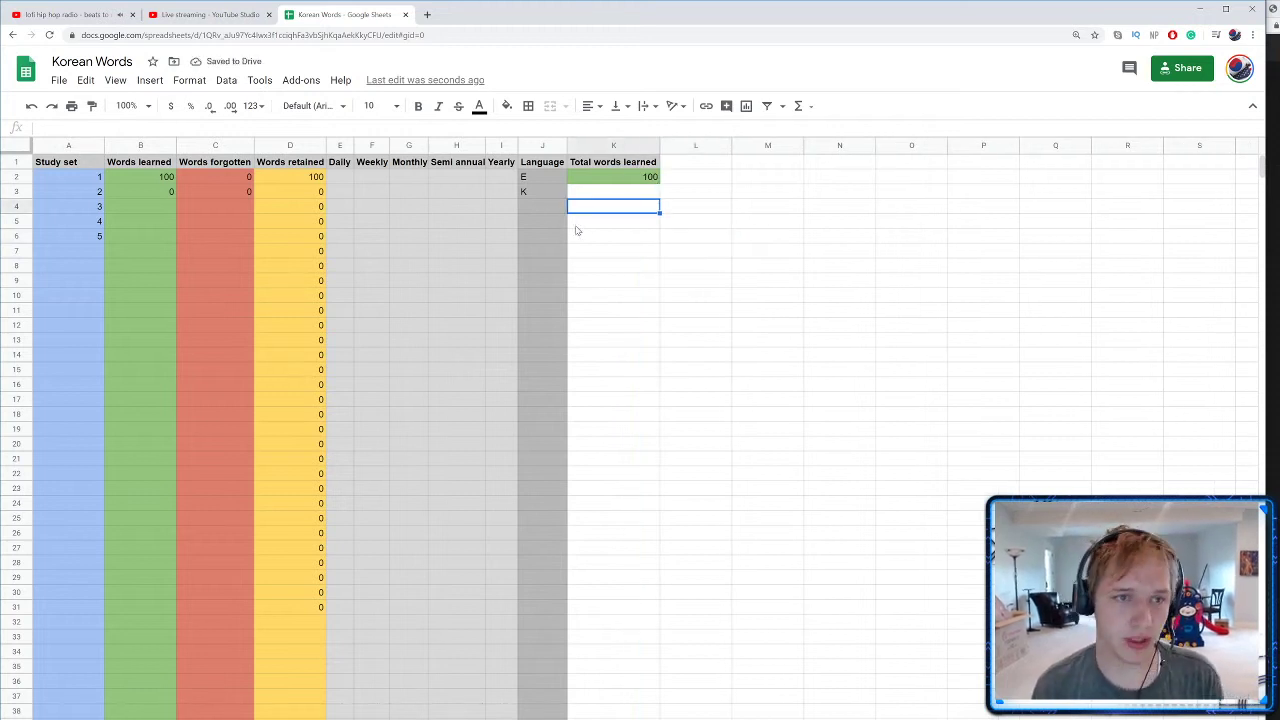
left_click(344, 177)
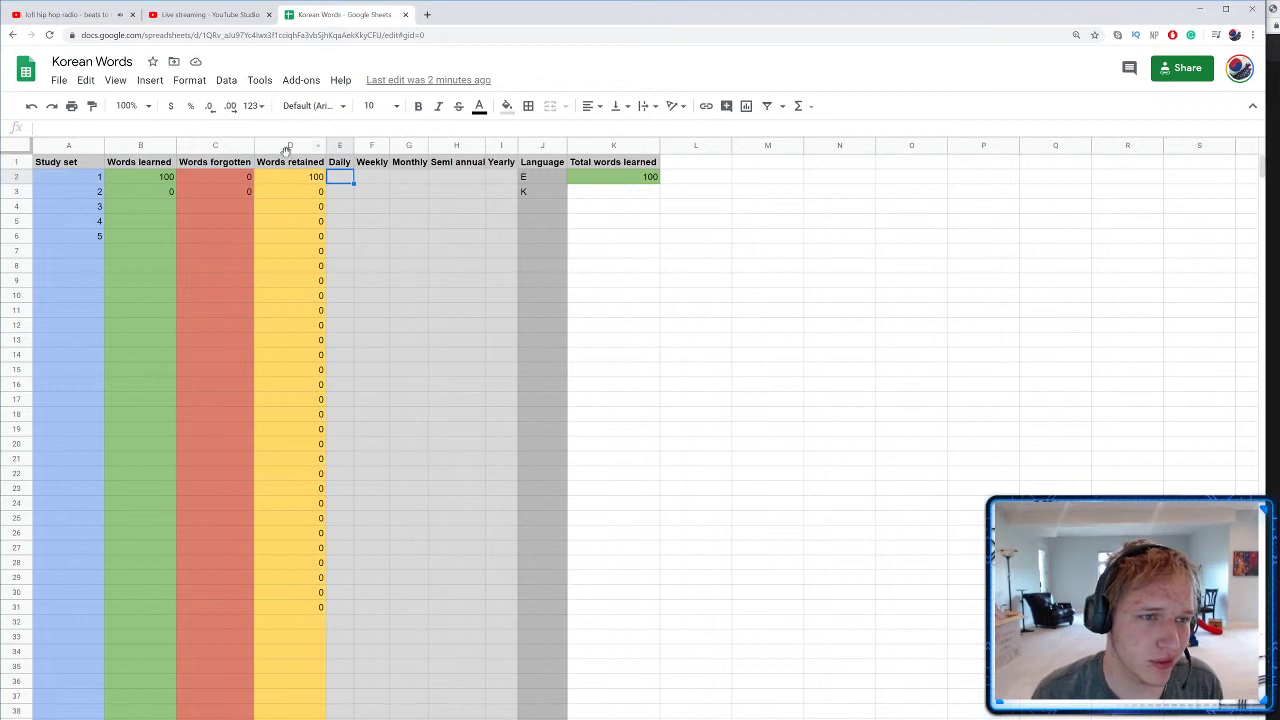
Step: Set Words forgotten for study set 1 to 1 in cell C2
left_click(235, 179)
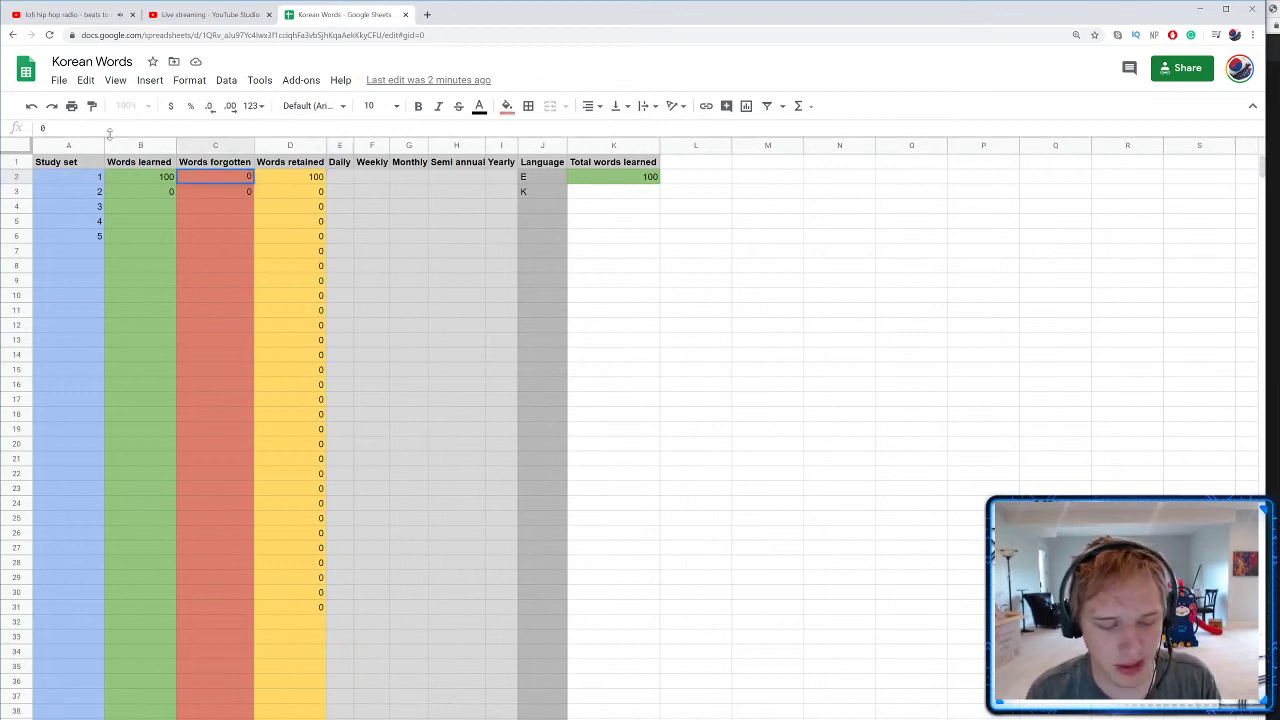
type("1")
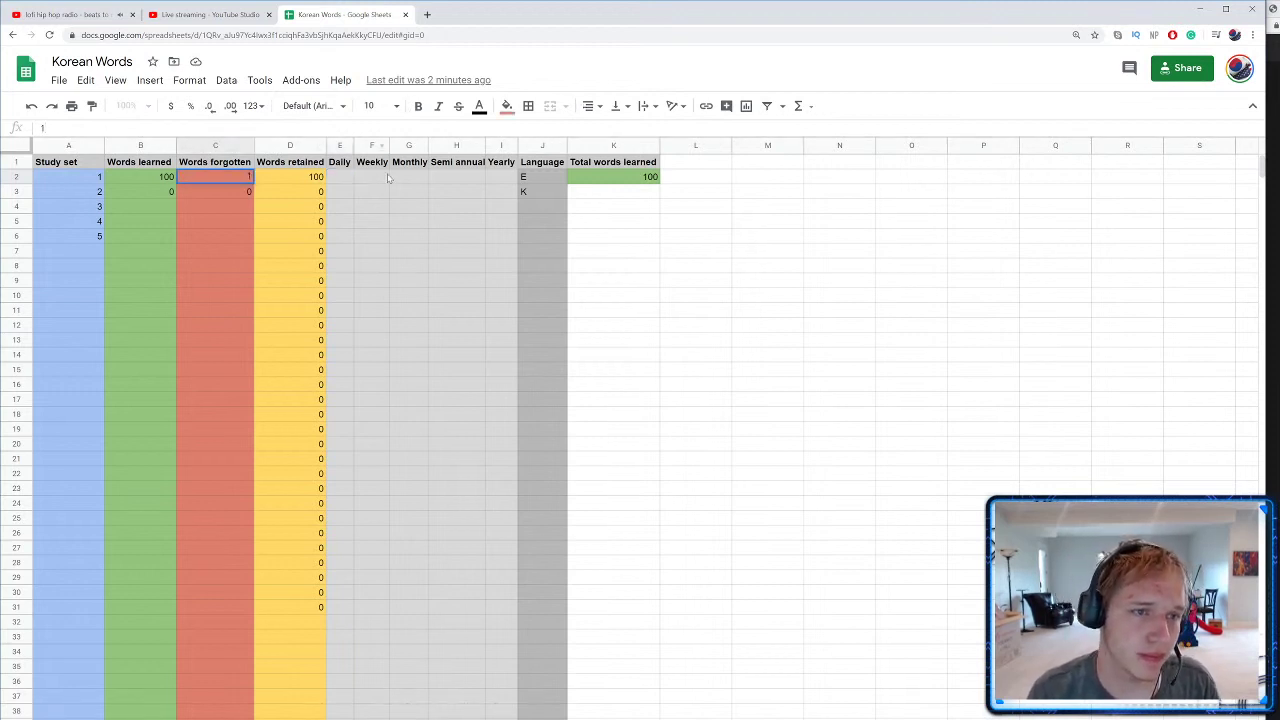
left_click(372, 177)
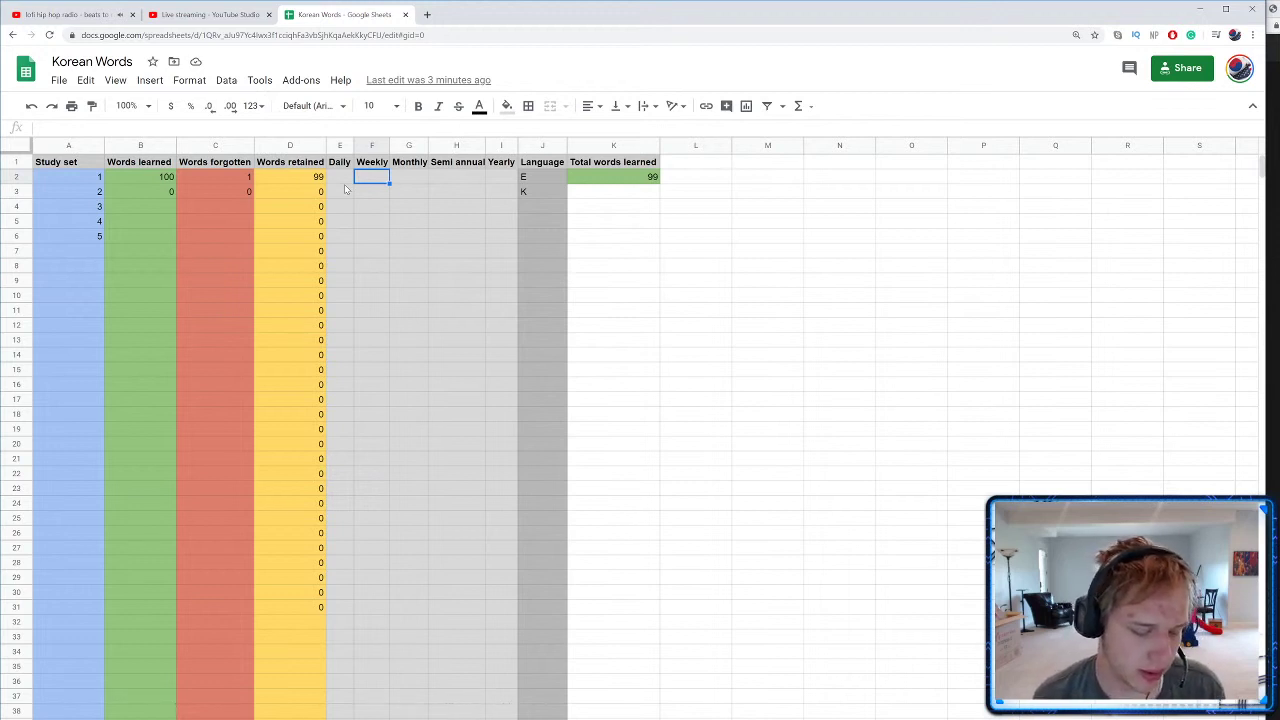
Step: Change Words forgotten for study set 1 to 2 in cell C2
left_click(238, 177)
left_click(52, 128)
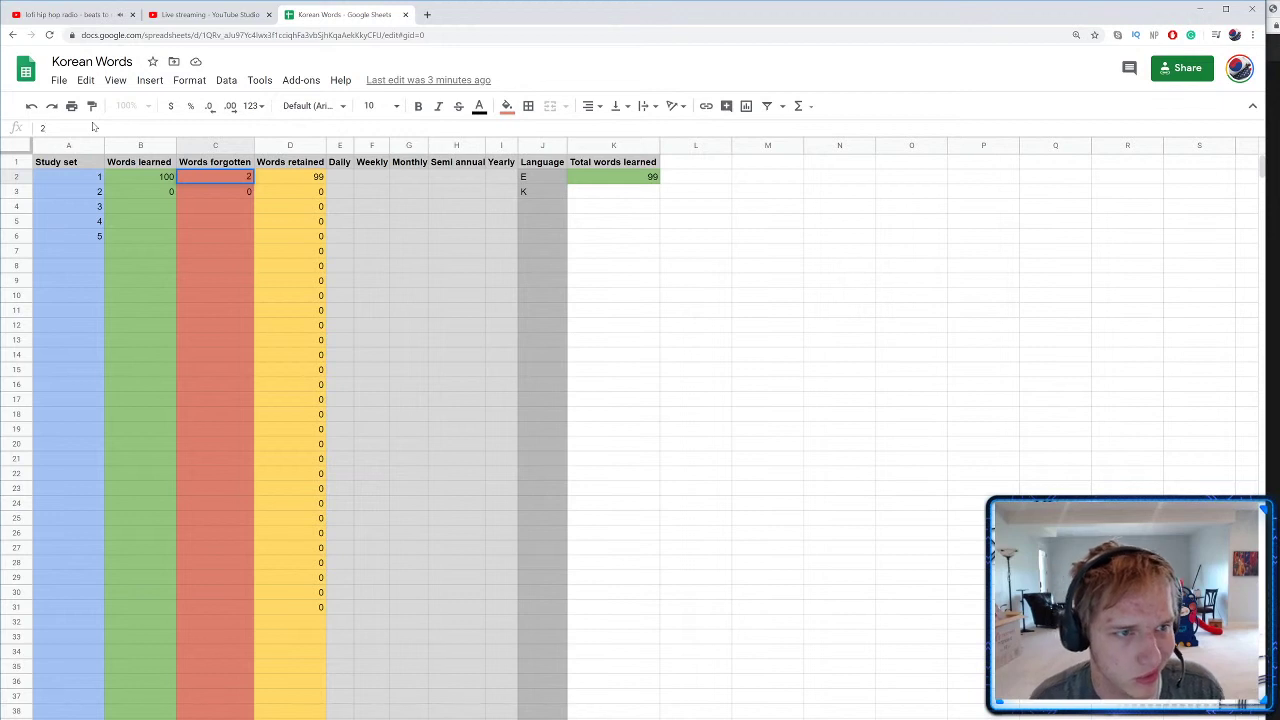
type("2")
key("Return")
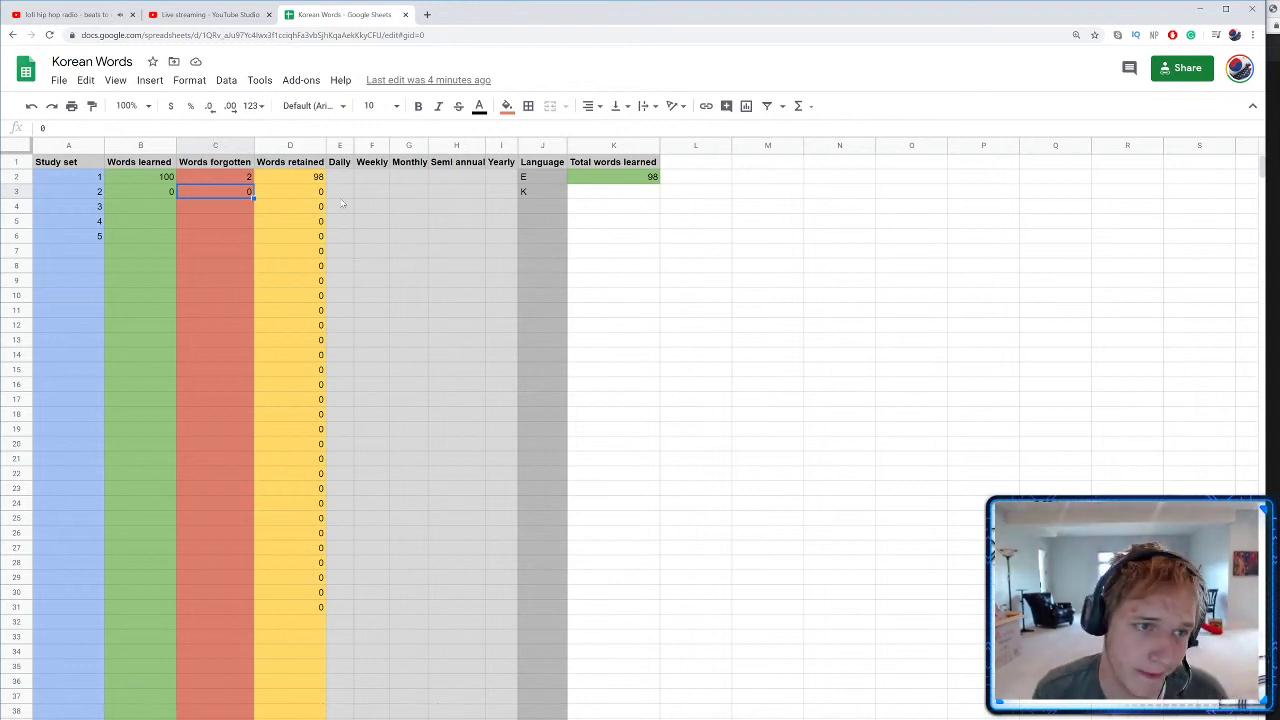
Step: Update Words forgotten for study set 1 to 3 in cell C2 and check the Total words learned formula
key("Up")
left_click(121, 135)
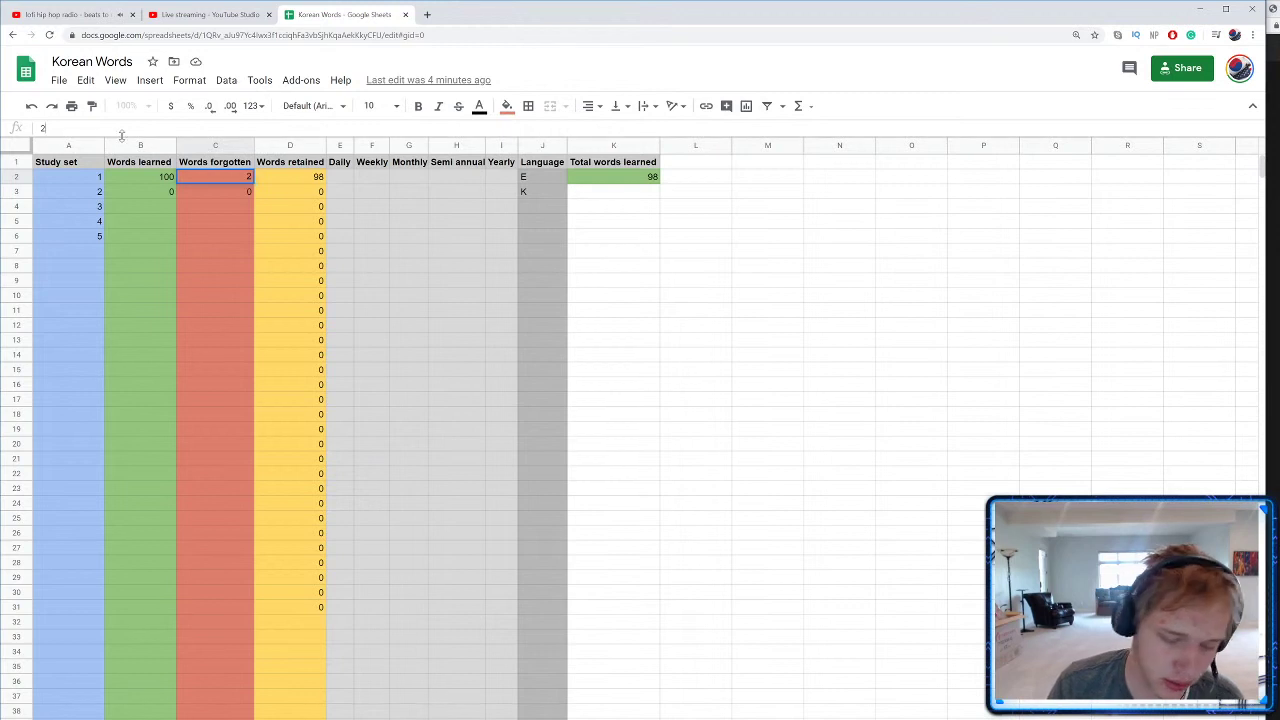
key("BackSpace")
type("3")
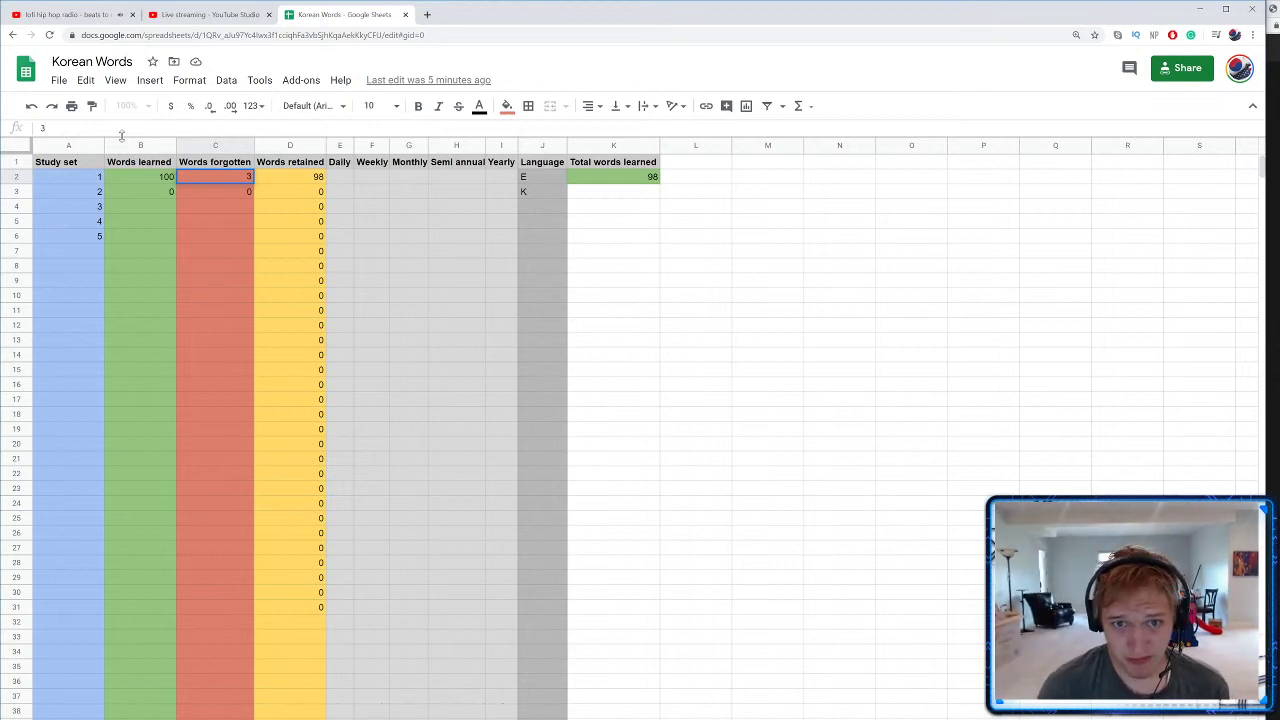
left_click(341, 205)
left_click(456, 206)
left_click(621, 182)
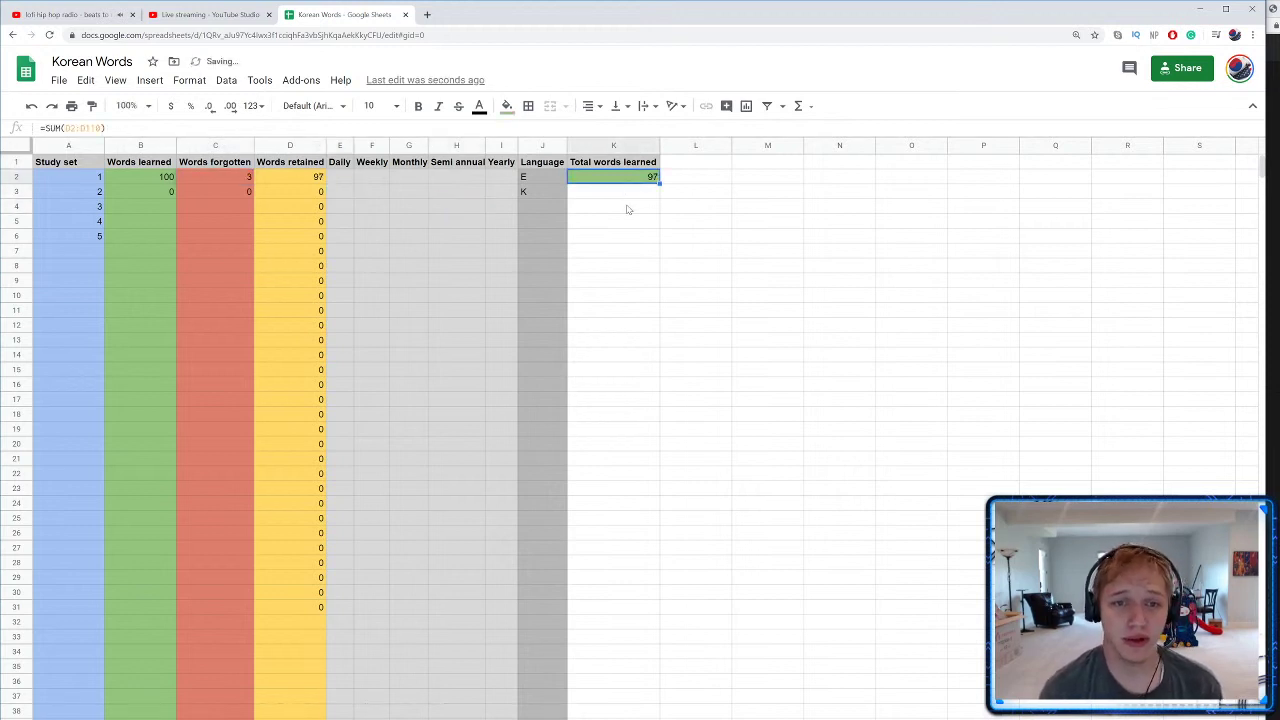
left_click(627, 206)
left_click(615, 197)
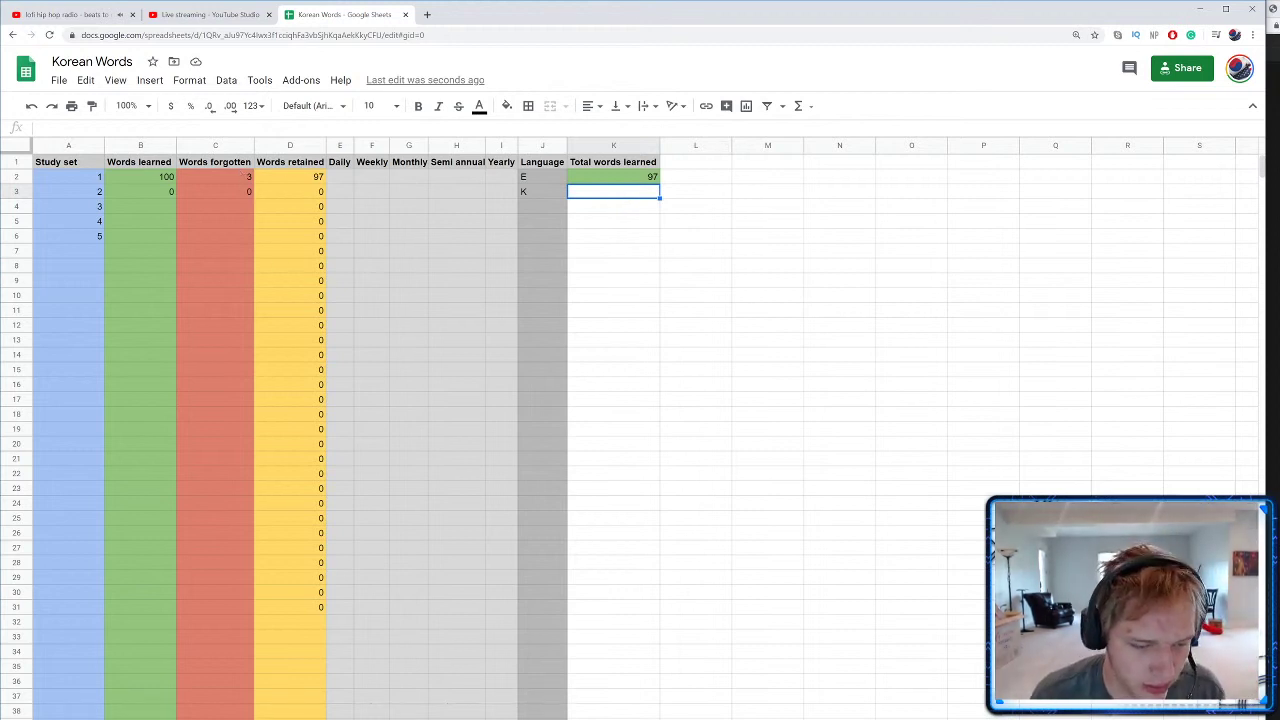
Step: Copy the word 가짜 from cell B11 of the set 1 word list sheet and clear that cell
key("ctrl+shift+Page_Down")
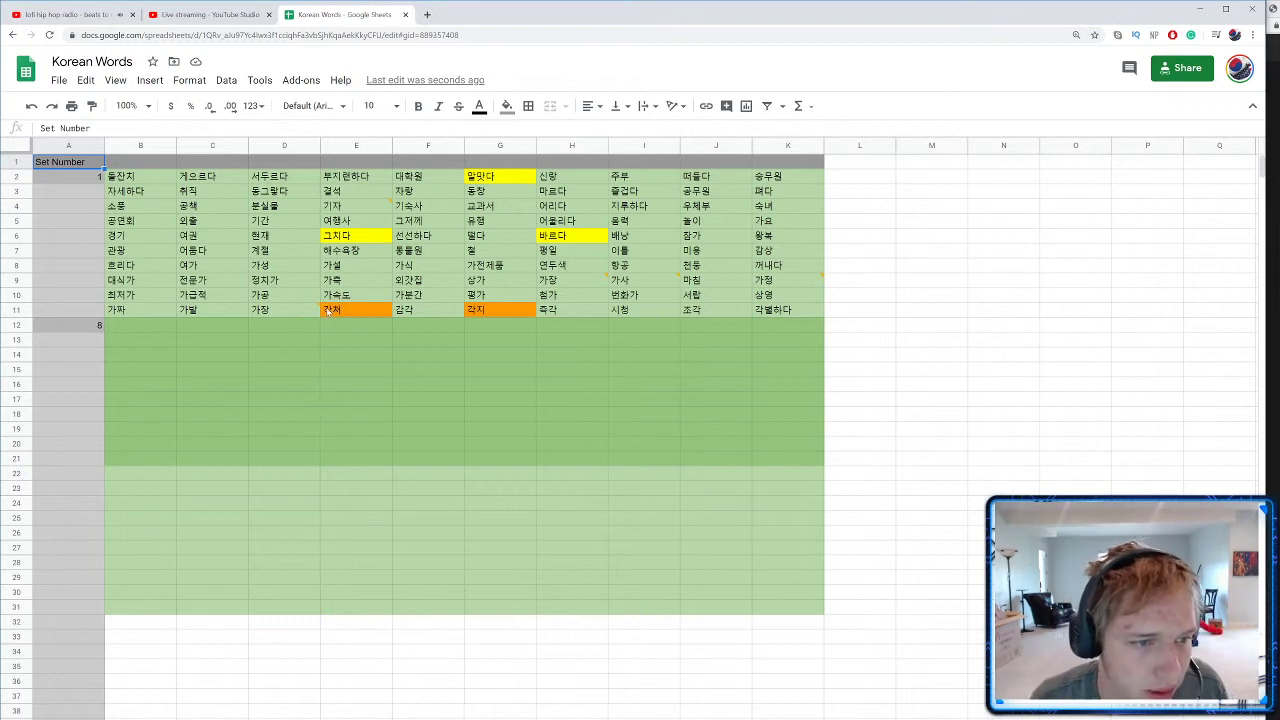
left_click(134, 312)
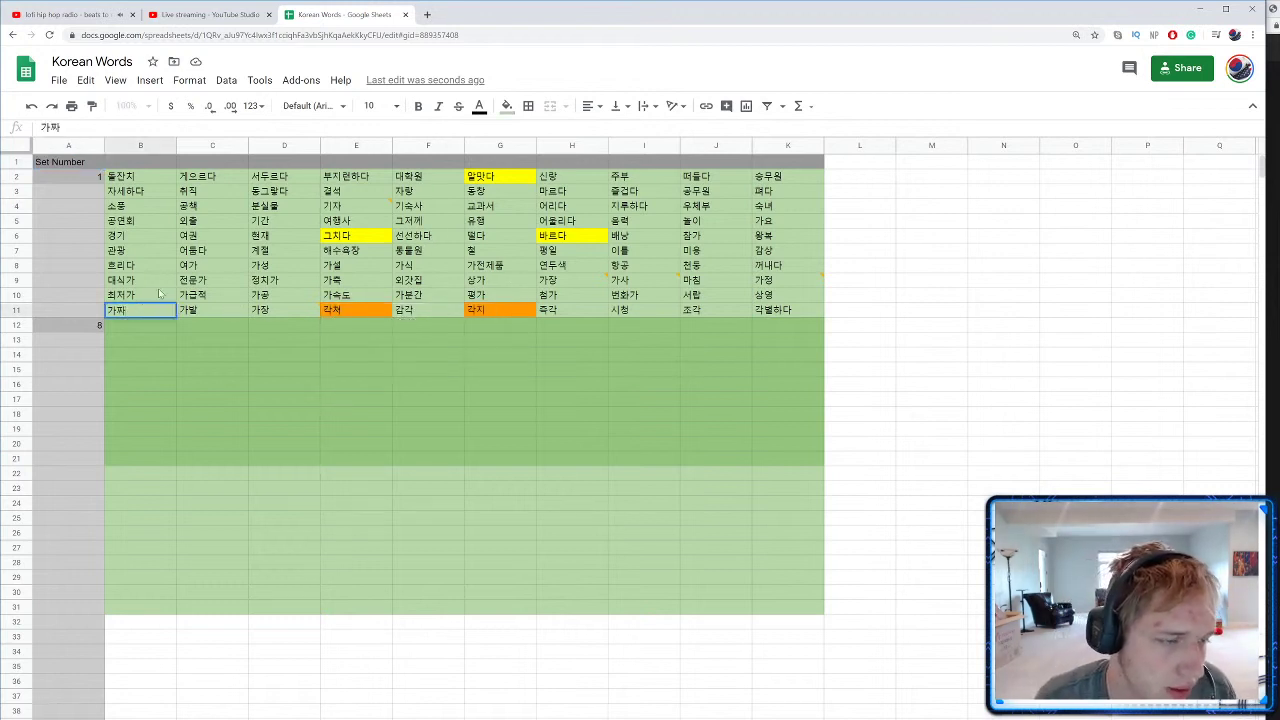
double_click(120, 312)
key("ctrl+c")
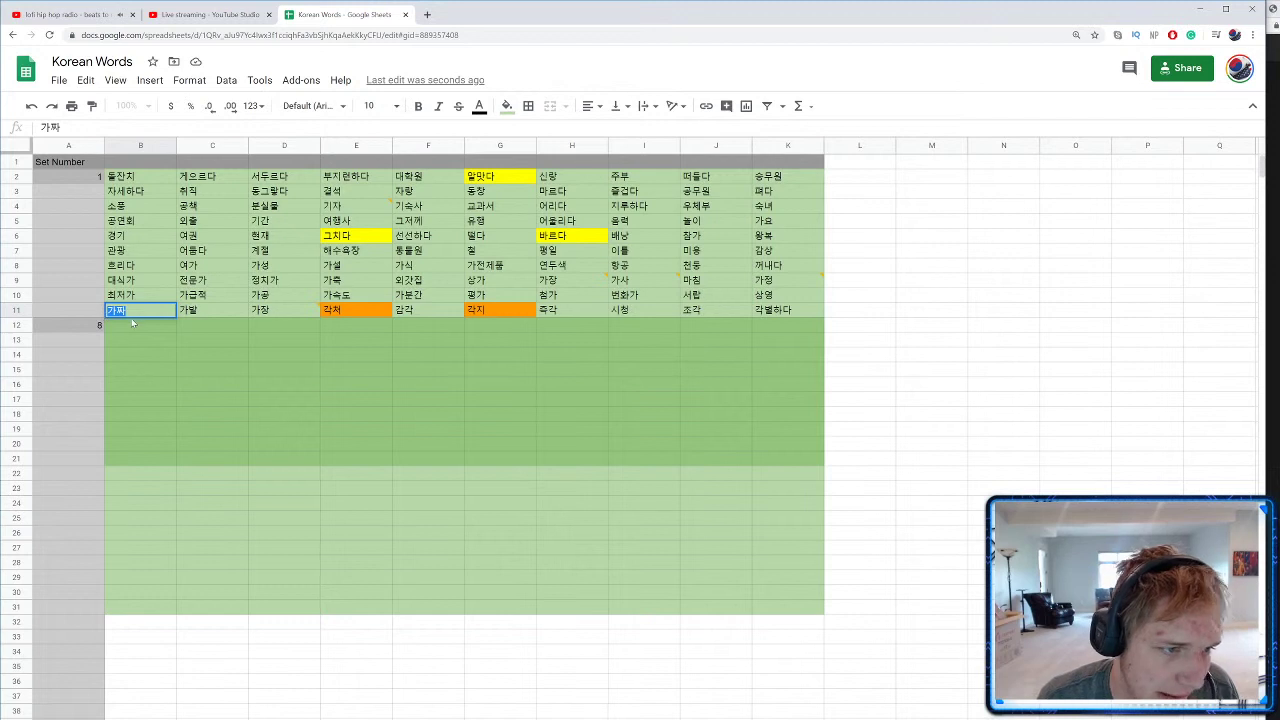
key("BackSpace")
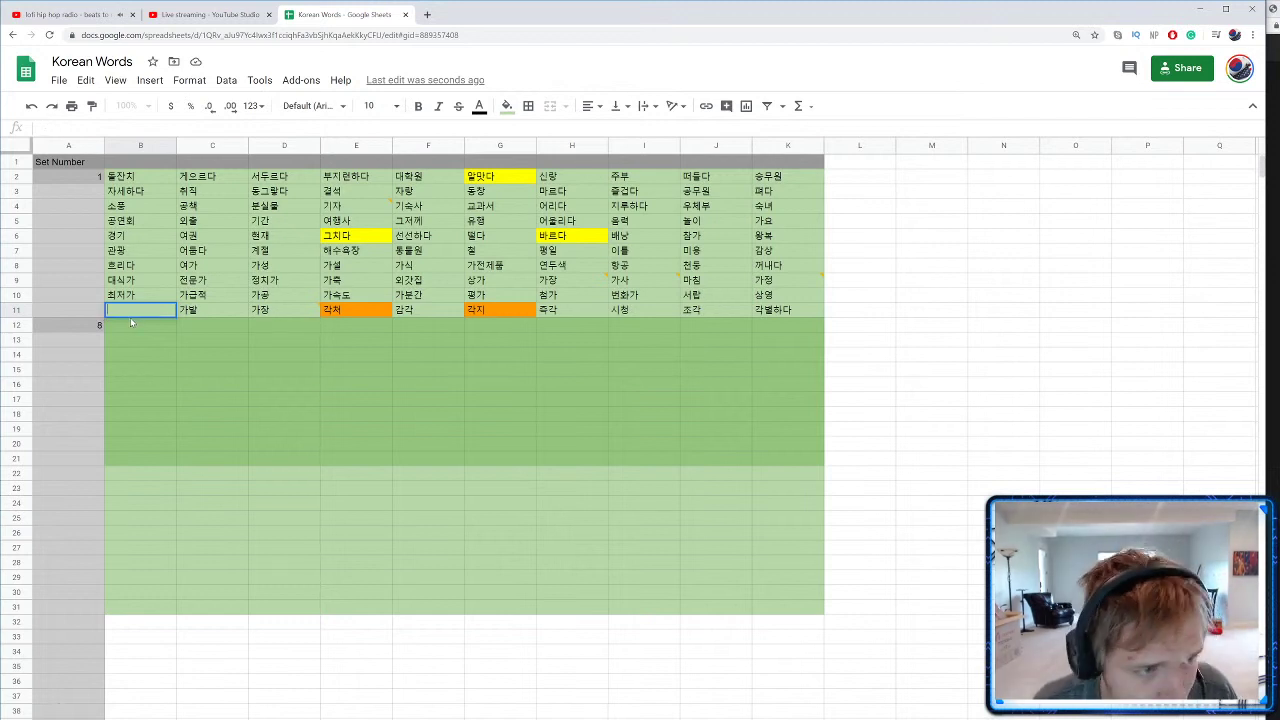
Step: Paste 가짜 as values only into cell B2 of the Words forgotten sheet for set 1
key("ctrl+shift+Page_Down")
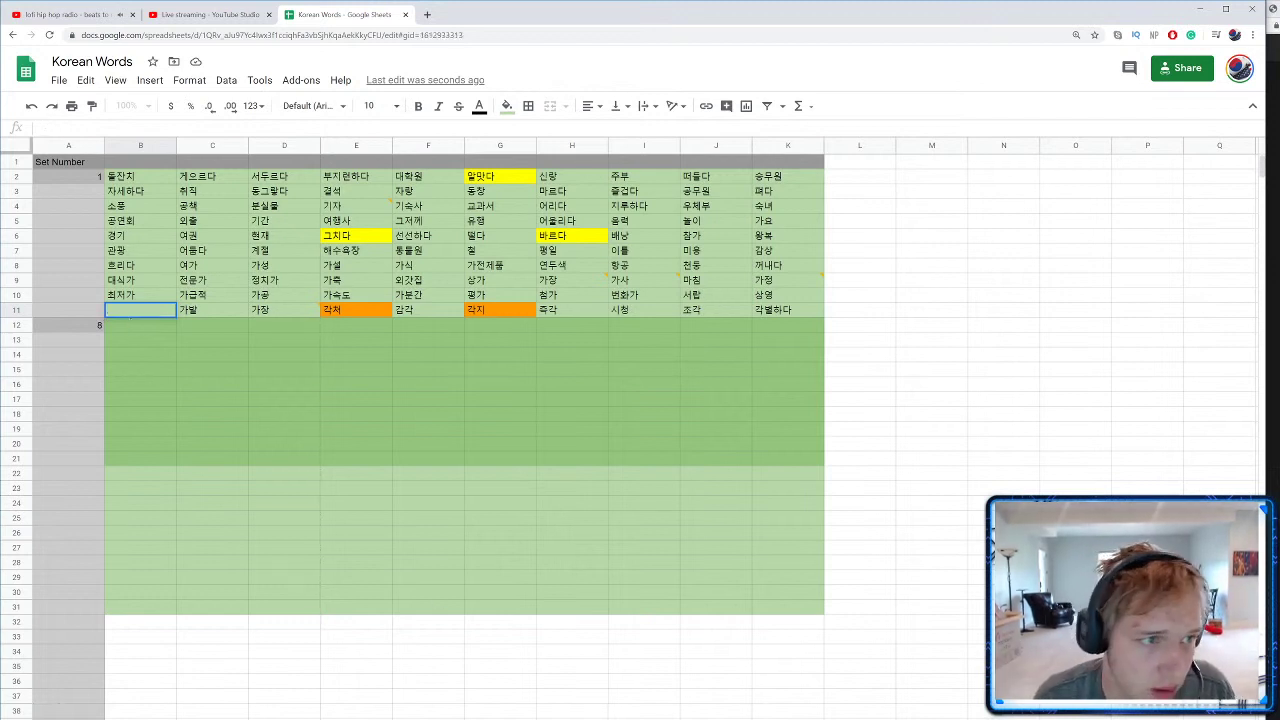
left_click(133, 178)
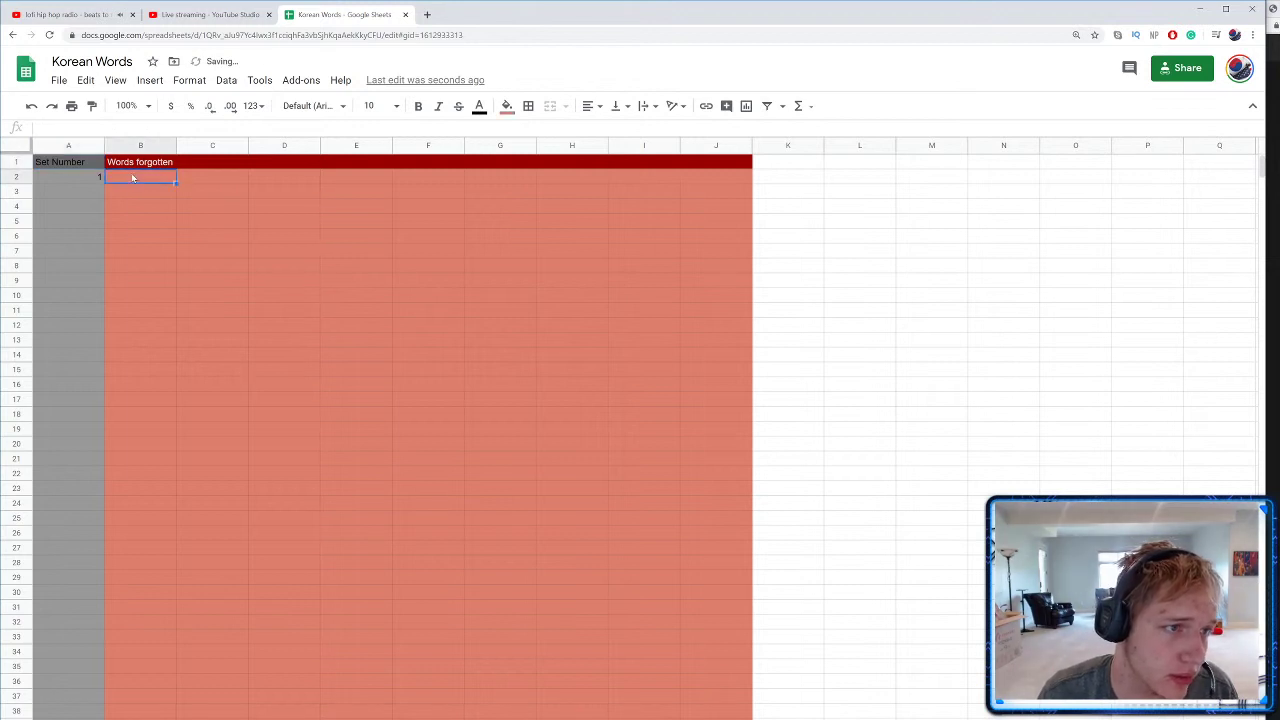
key("ctrl+v")
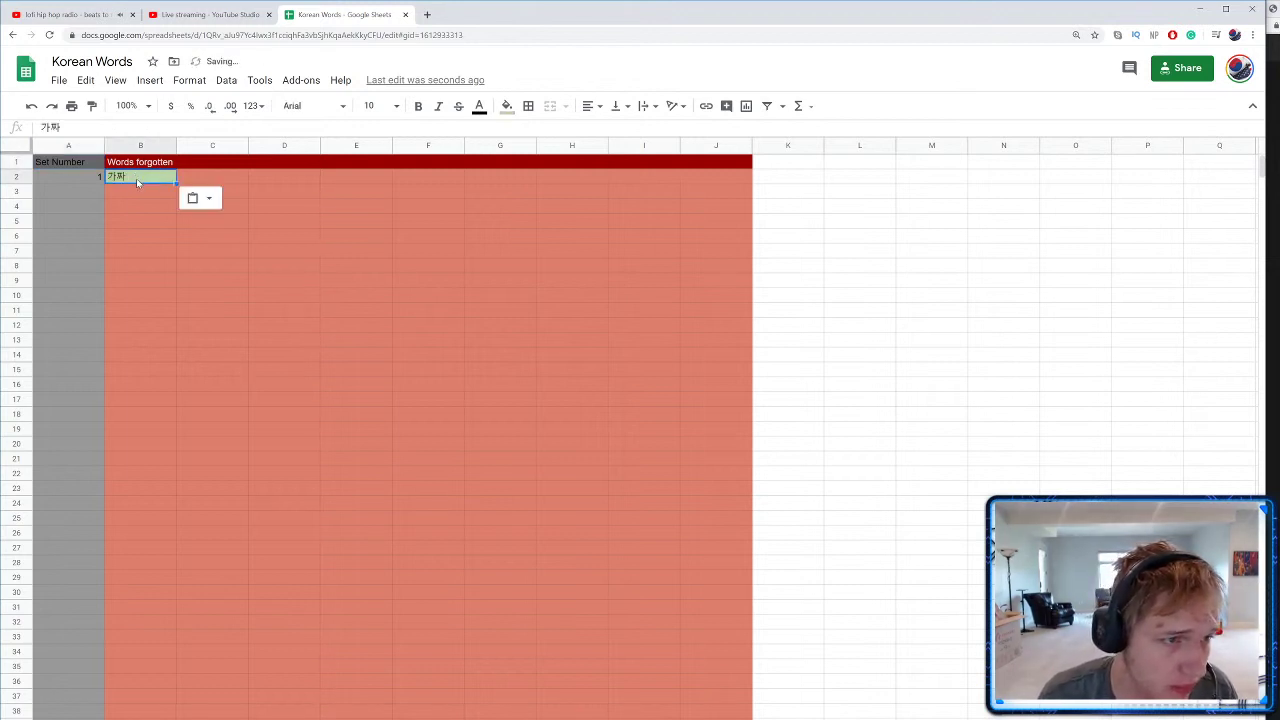
left_click(200, 198)
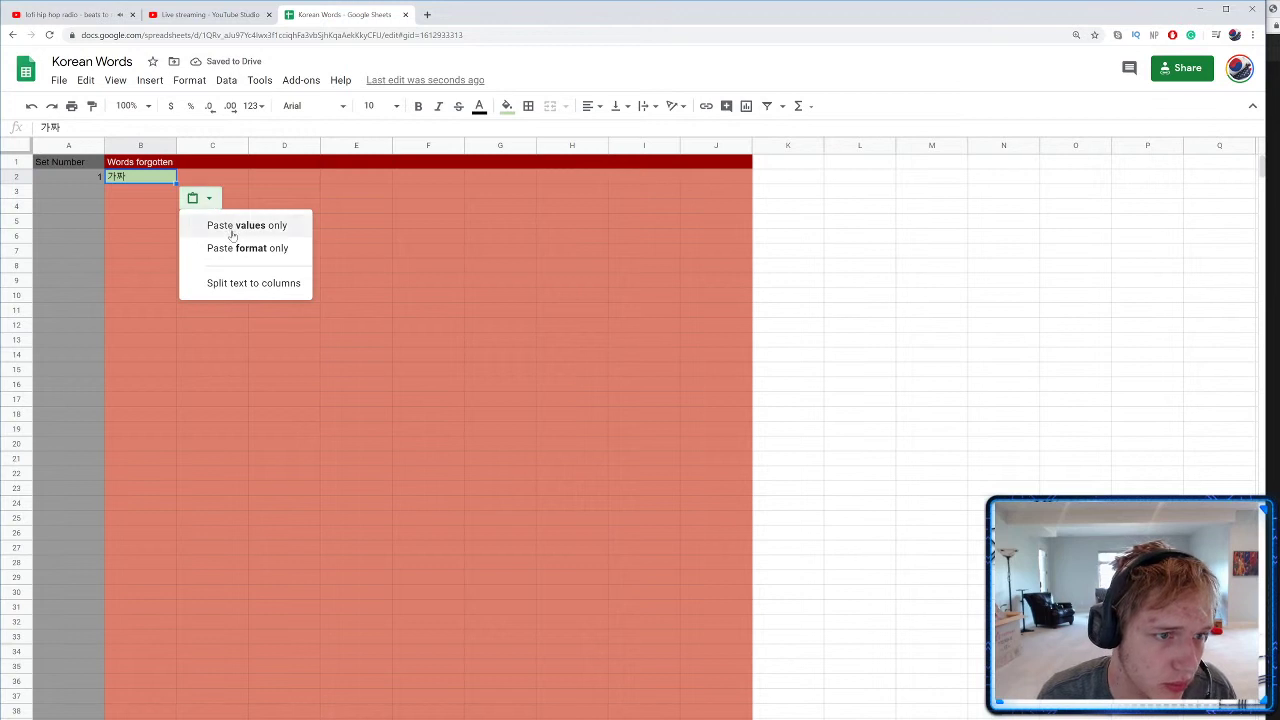
left_click(246, 225)
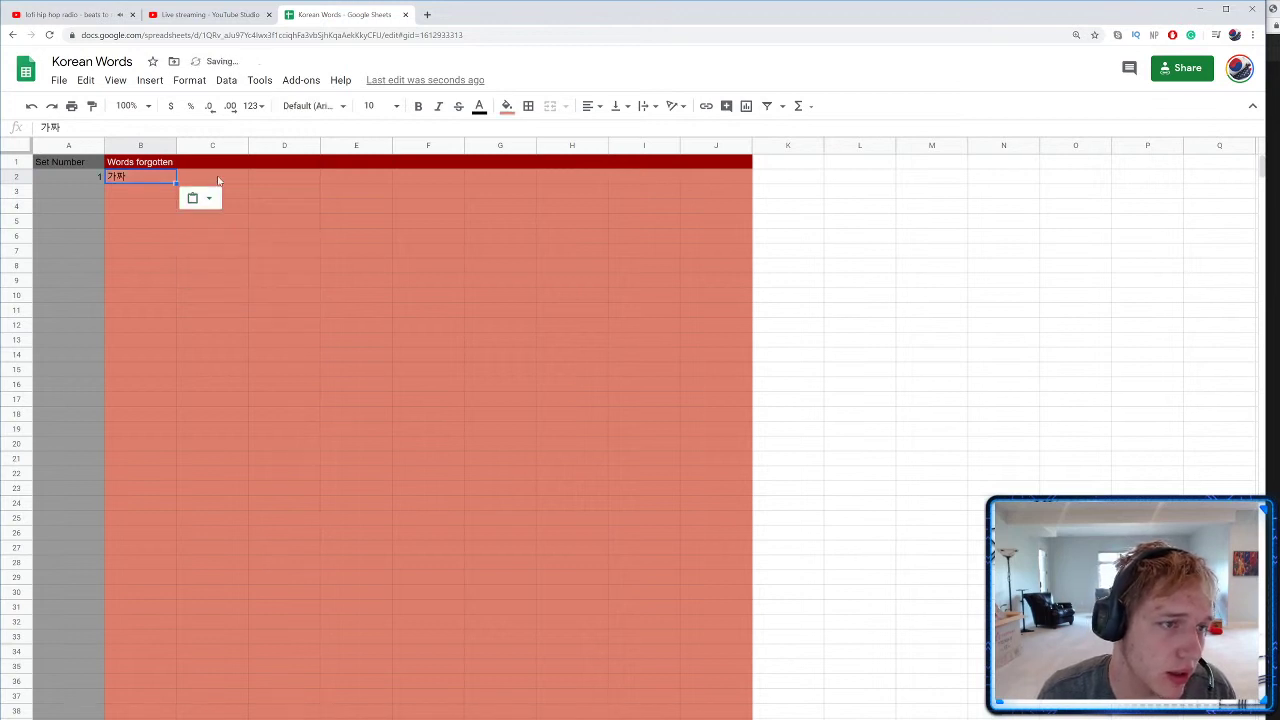
left_click(221, 183)
Step: Copy the word 가공 from cell D10 of the set 1 word list sheet and clear that cell
key("ctrl+shift+Page_Up")
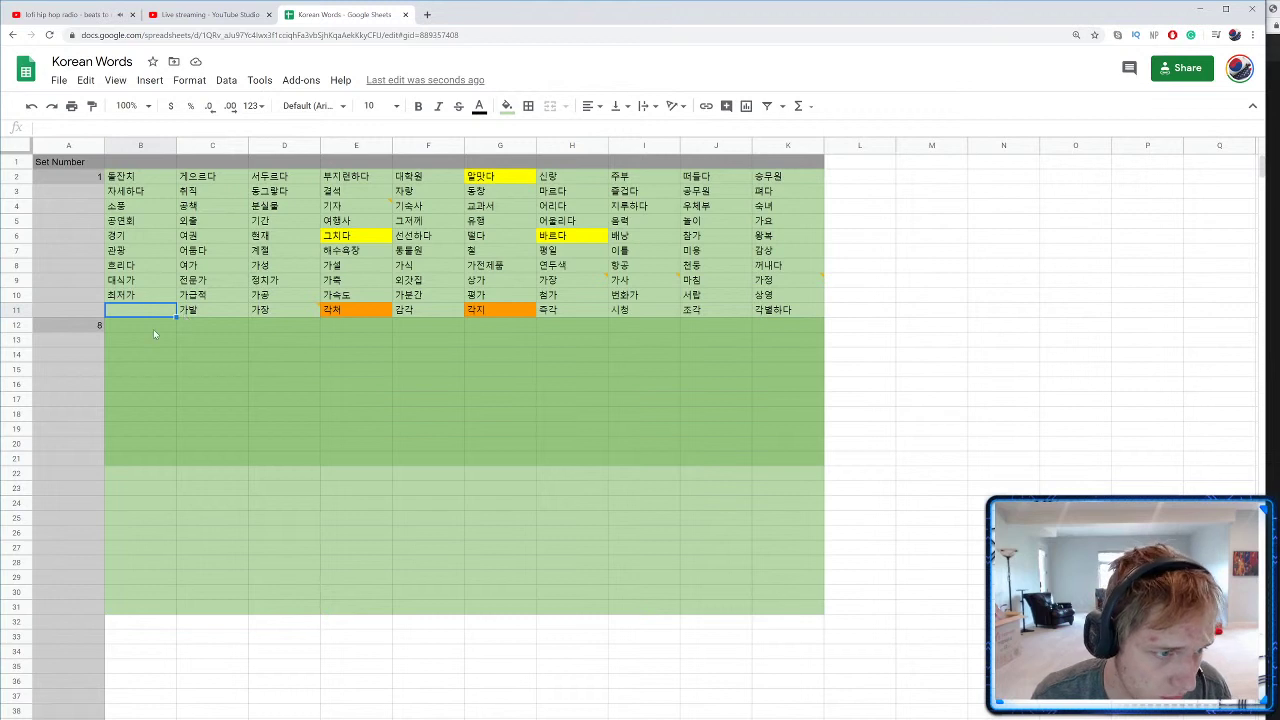
key("ctrl+shift+Page_Down")
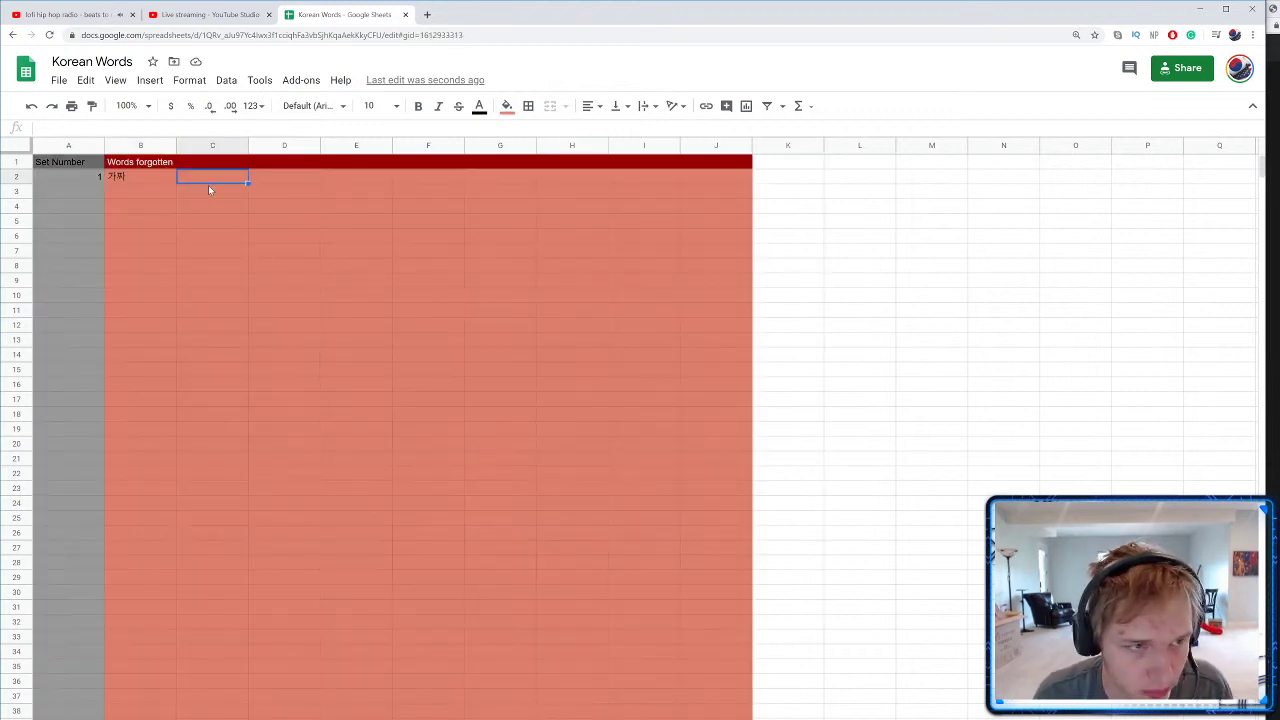
key("ctrl+shift+Page_Up")
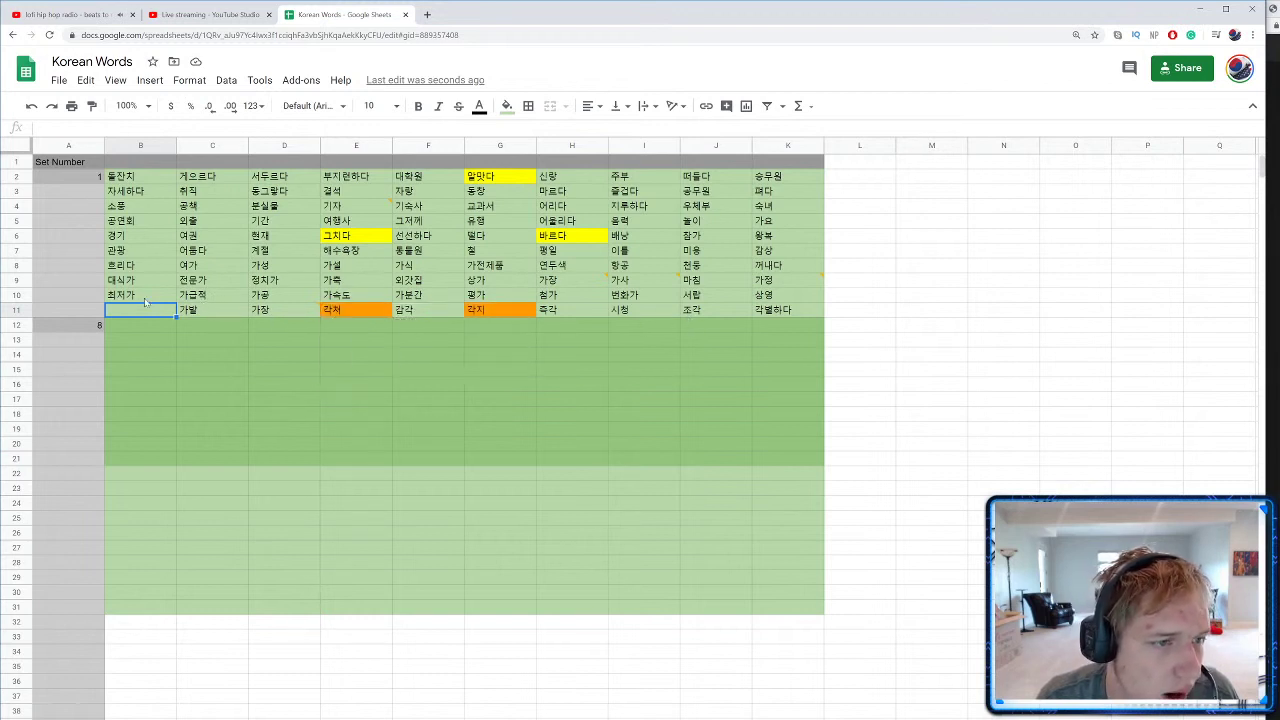
left_click(287, 297)
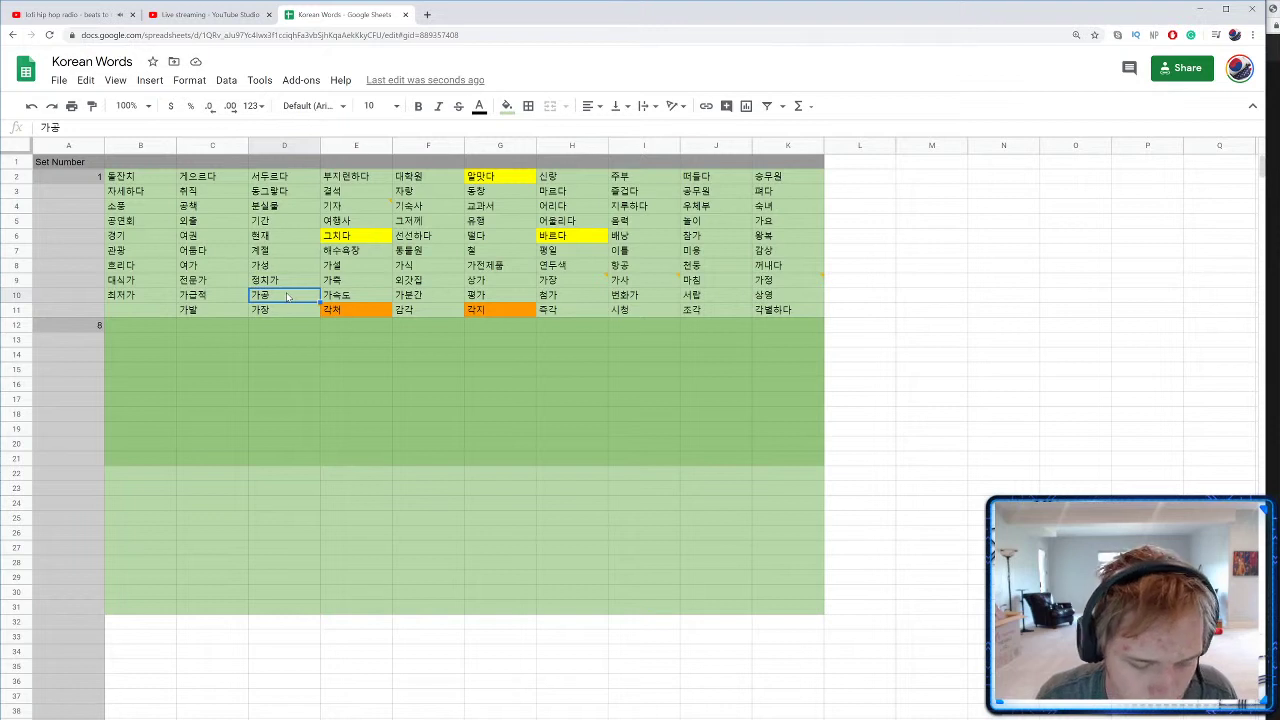
key("Return")
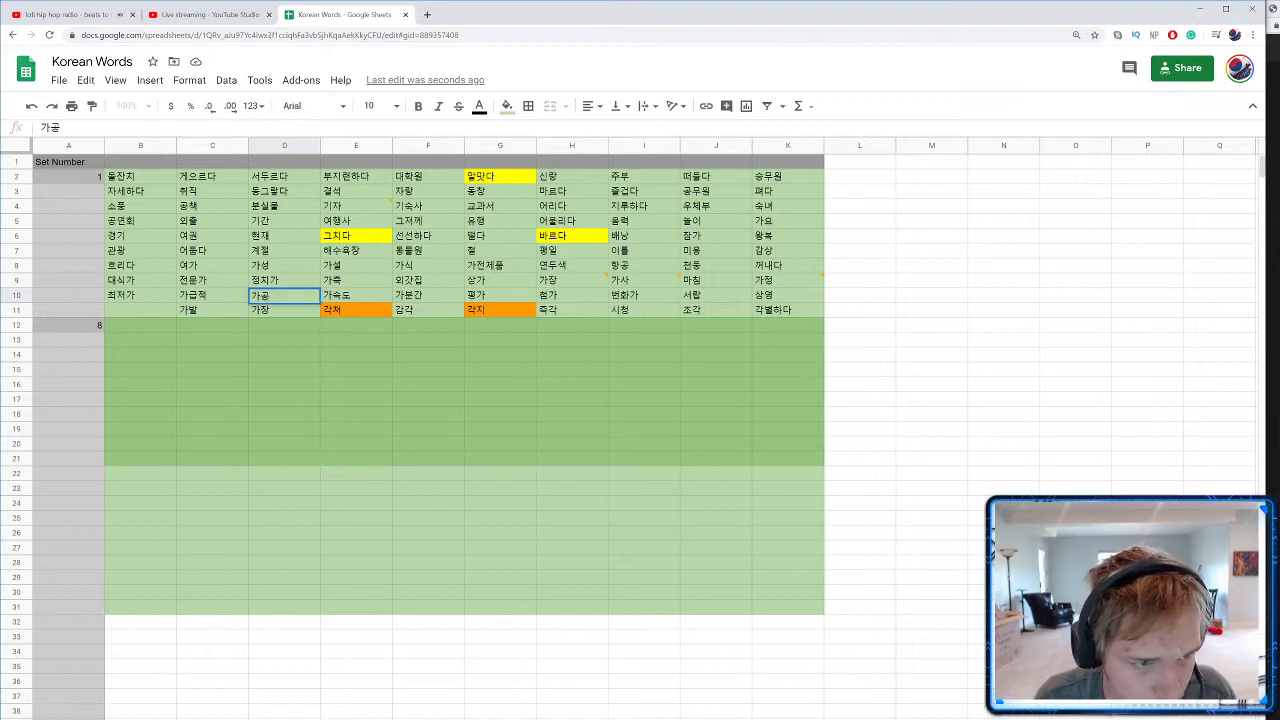
key("ctrl+a")
key("ctrl+c")
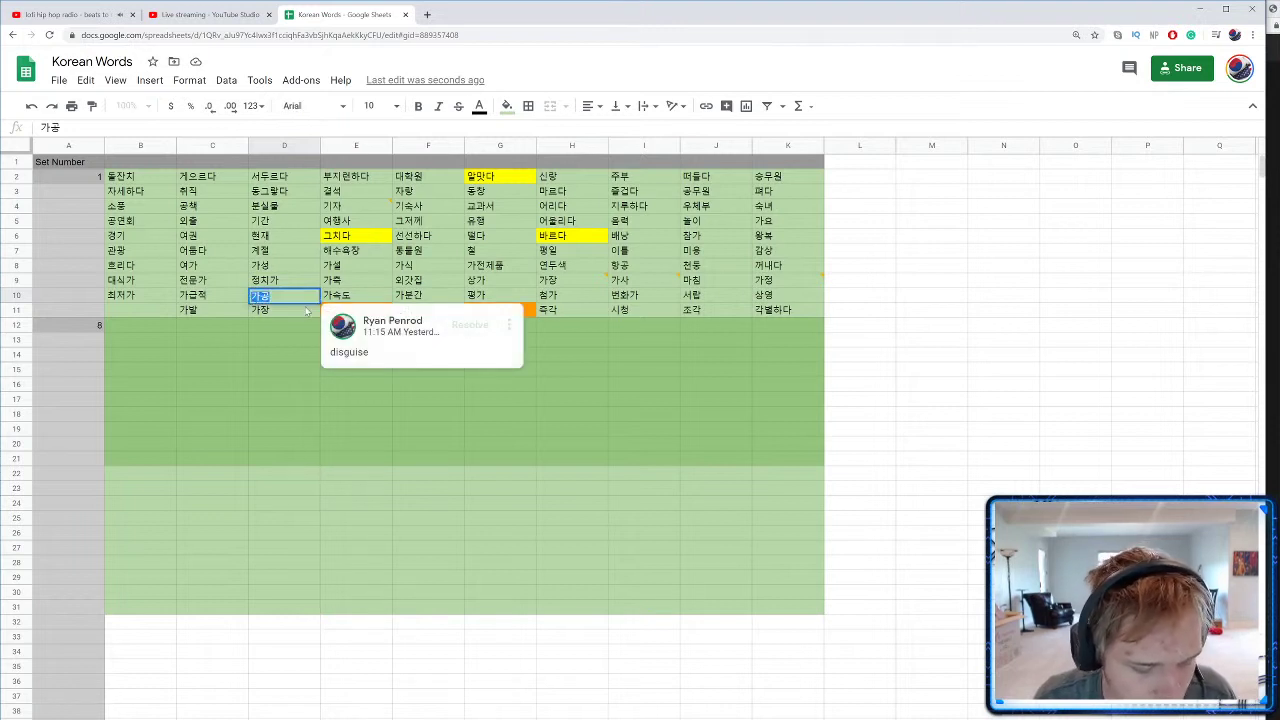
key("BackSpace")
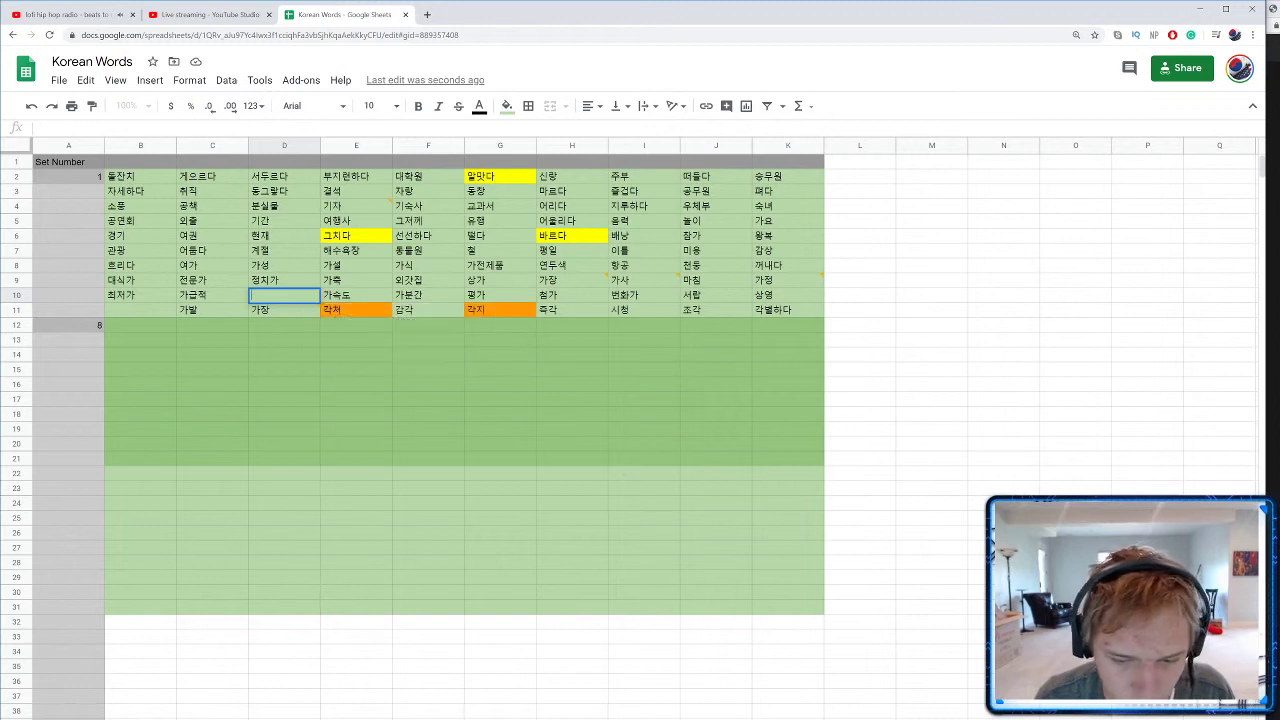
Step: Paste 가공 as values only into cell C2 of the Words forgotten sheet and return to the word list sheet
key("ctrl+shift+Page_Down")
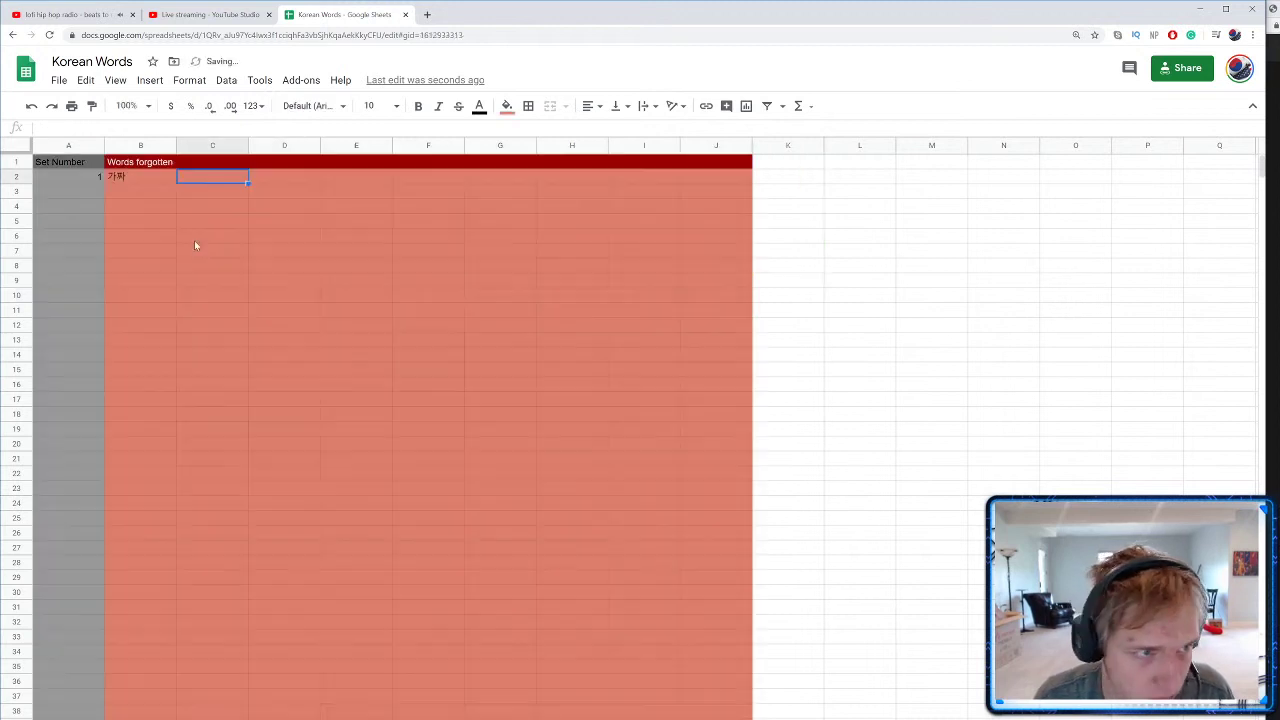
right_click(214, 183)
mouse_move(271, 263)
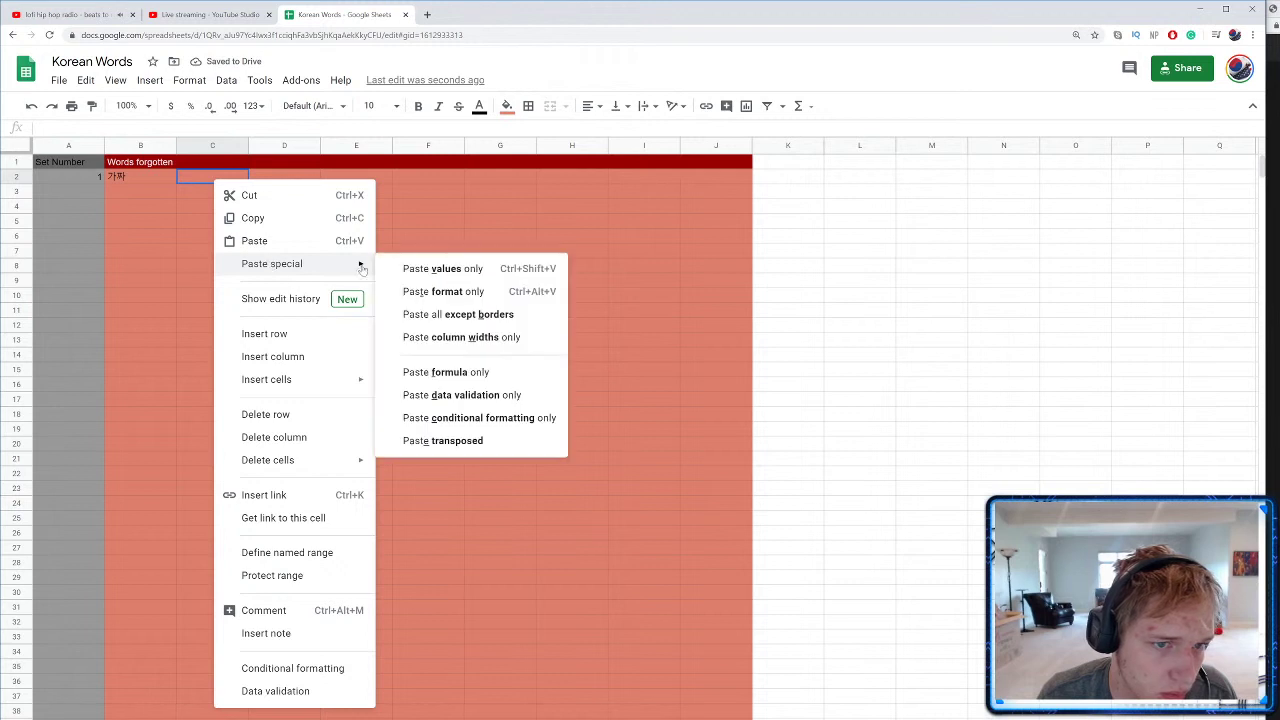
left_click(431, 269)
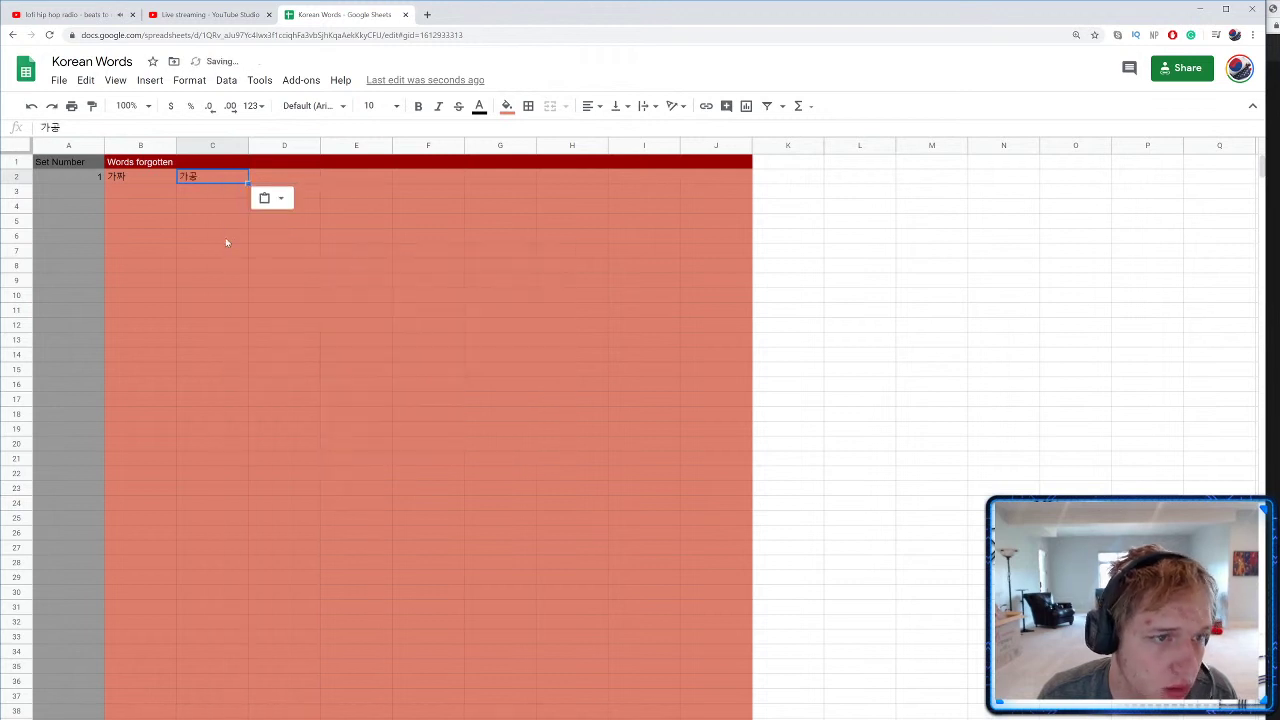
left_click(311, 177)
key("ctrl+shift+Page_Up")
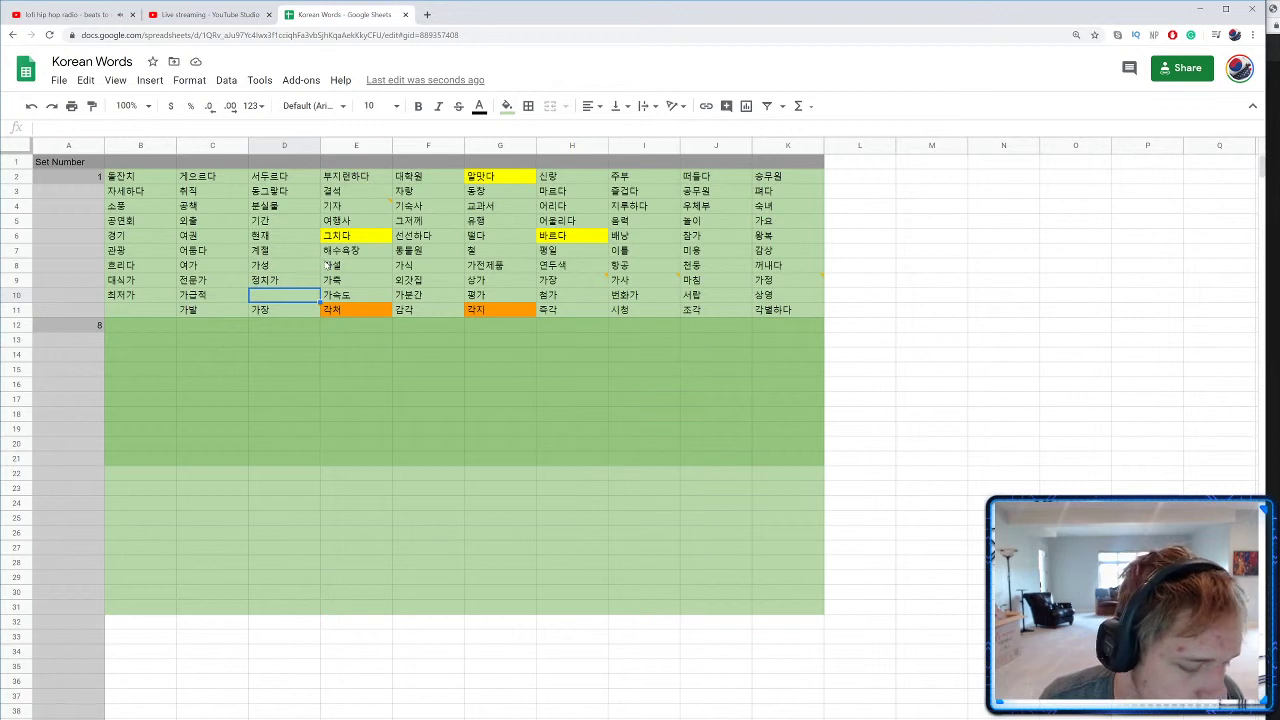
Step: Copy the word 정치가 from cell D9 of the set 1 word list sheet and clear that cell
left_click(297, 283)
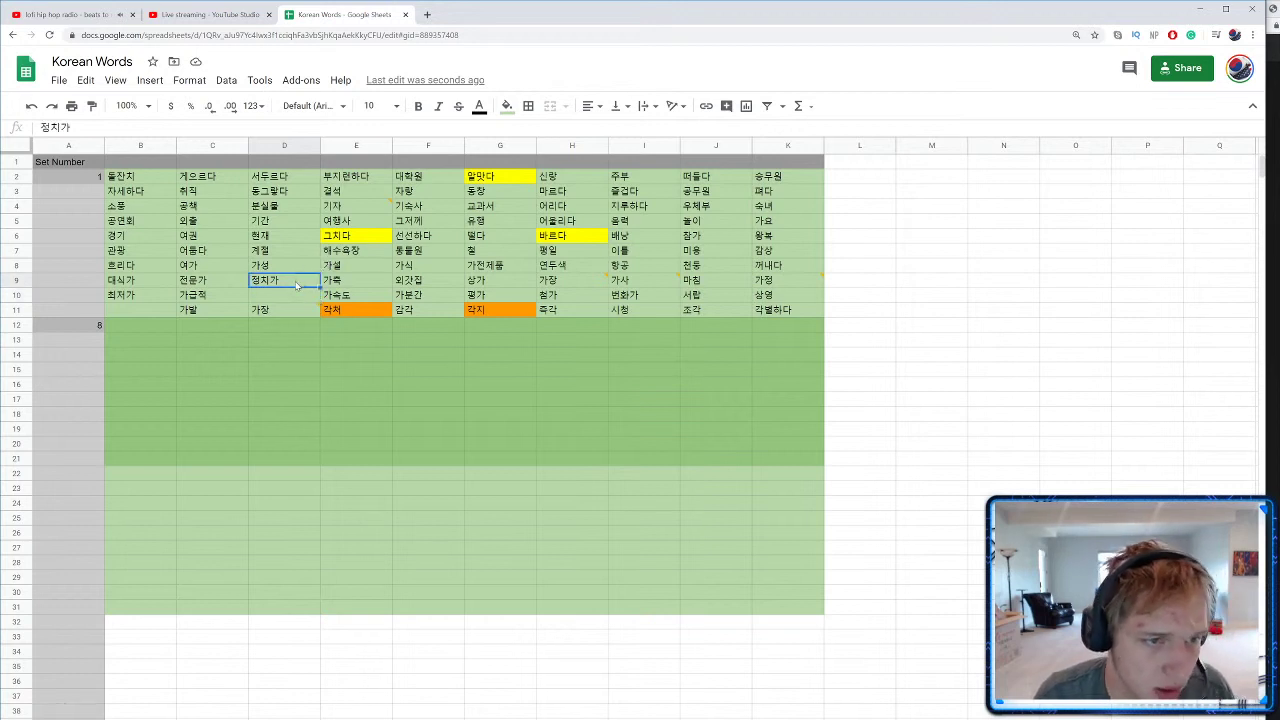
key("Return")
key("ctrl+a")
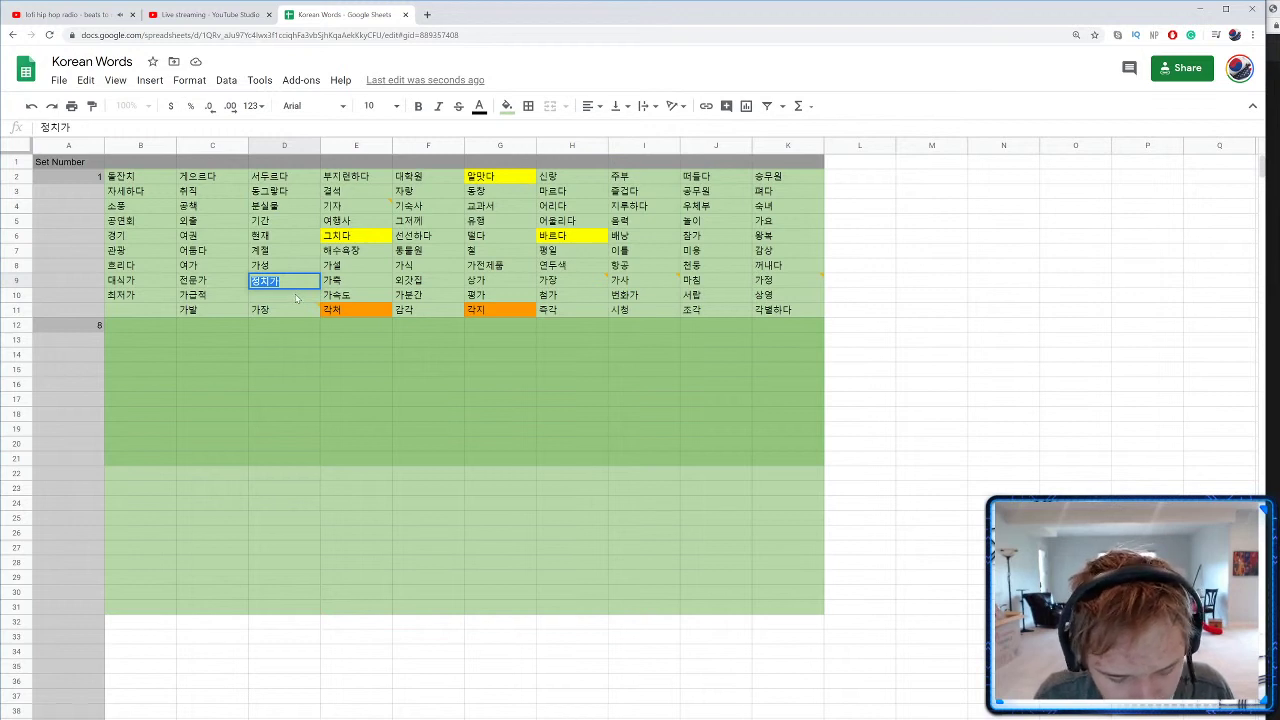
key("BackSpace")
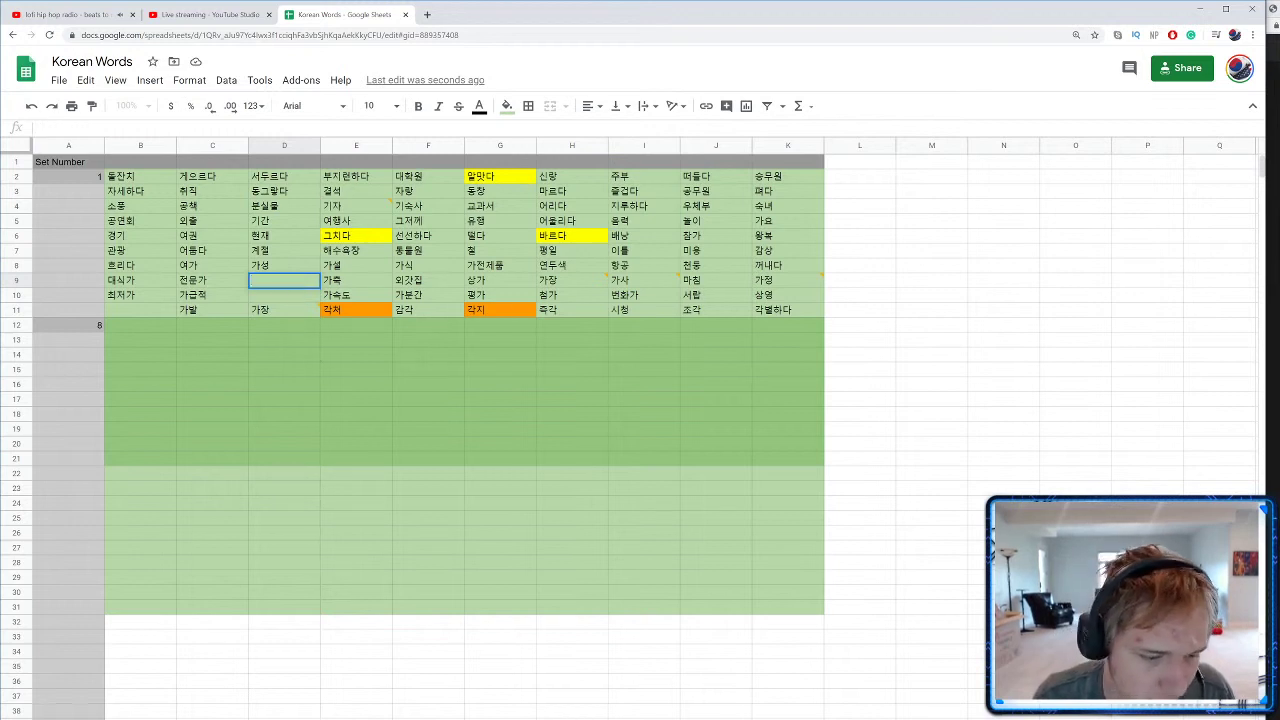
Step: Paste 정치가 as values only into cell D2 of the Words forgotten sheet for set 1
key("ctrl+shift+Page_Down")
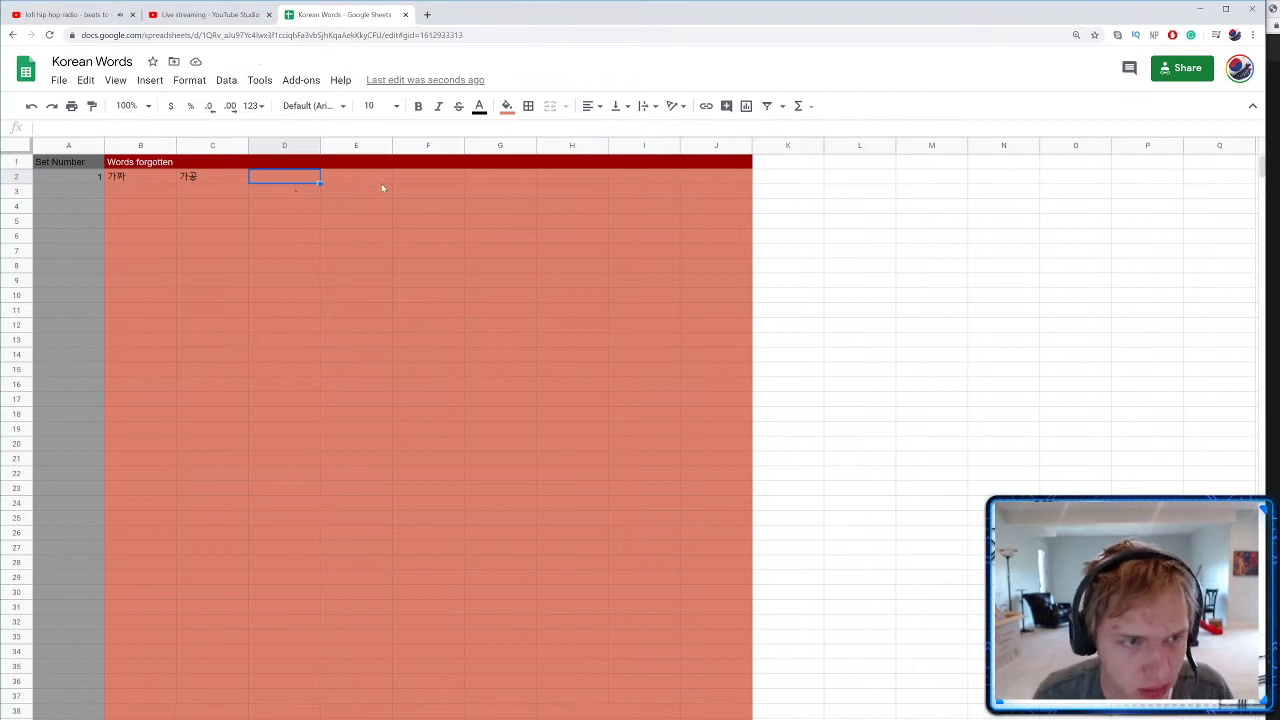
type("정치가")
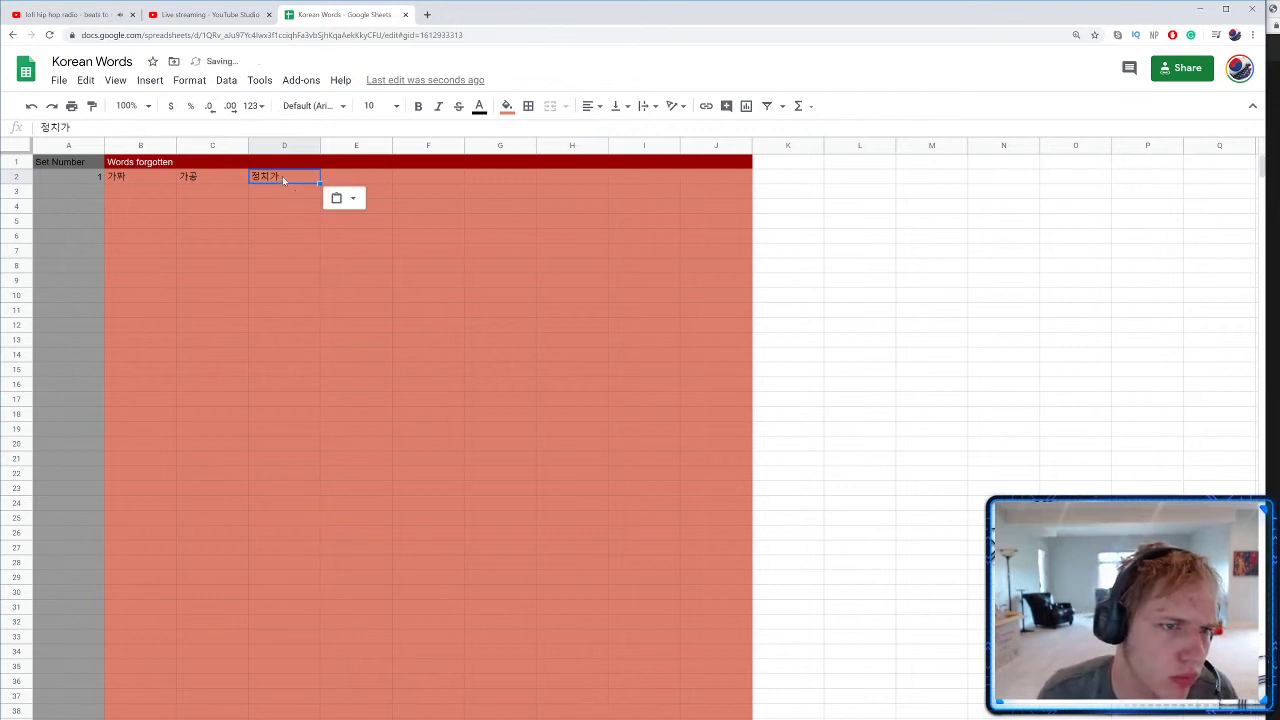
left_click(284, 208)
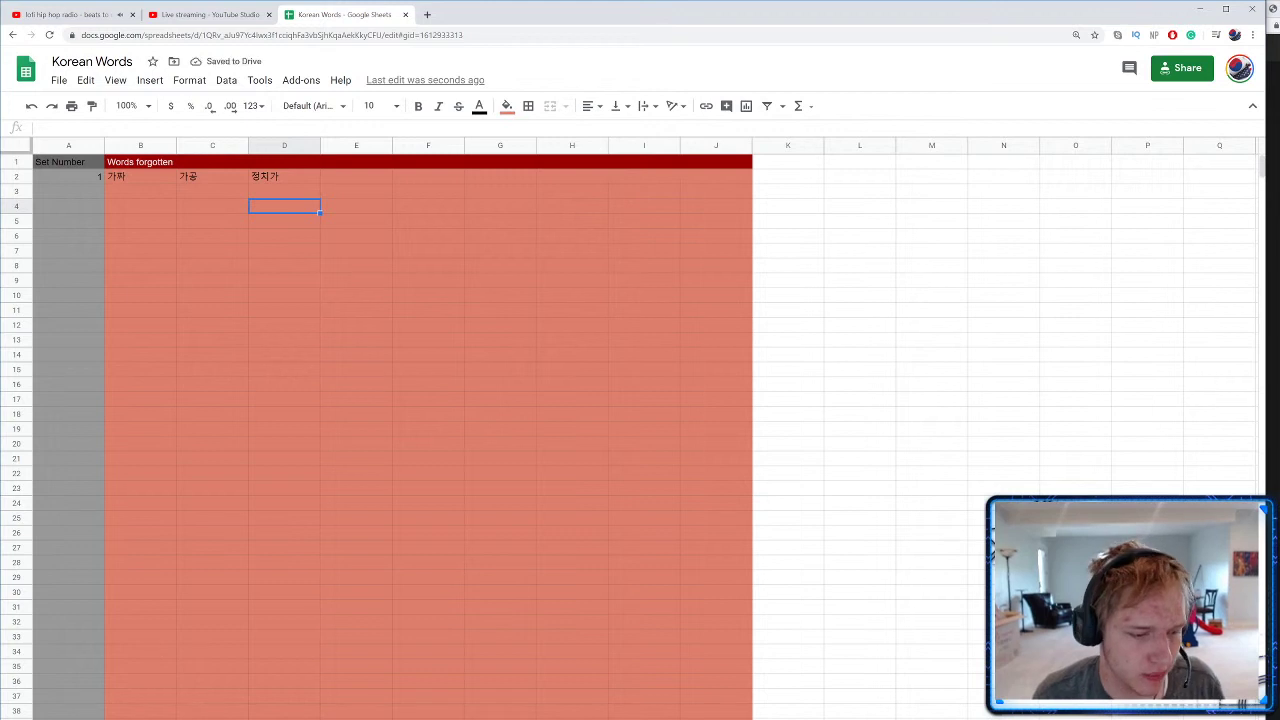
Step: Fill the emptied cells D9, D10 and B11 of the set 1 word list sheet with the lightest green
key("ctrl+shift+Page_Down")
left_click(519, 341)
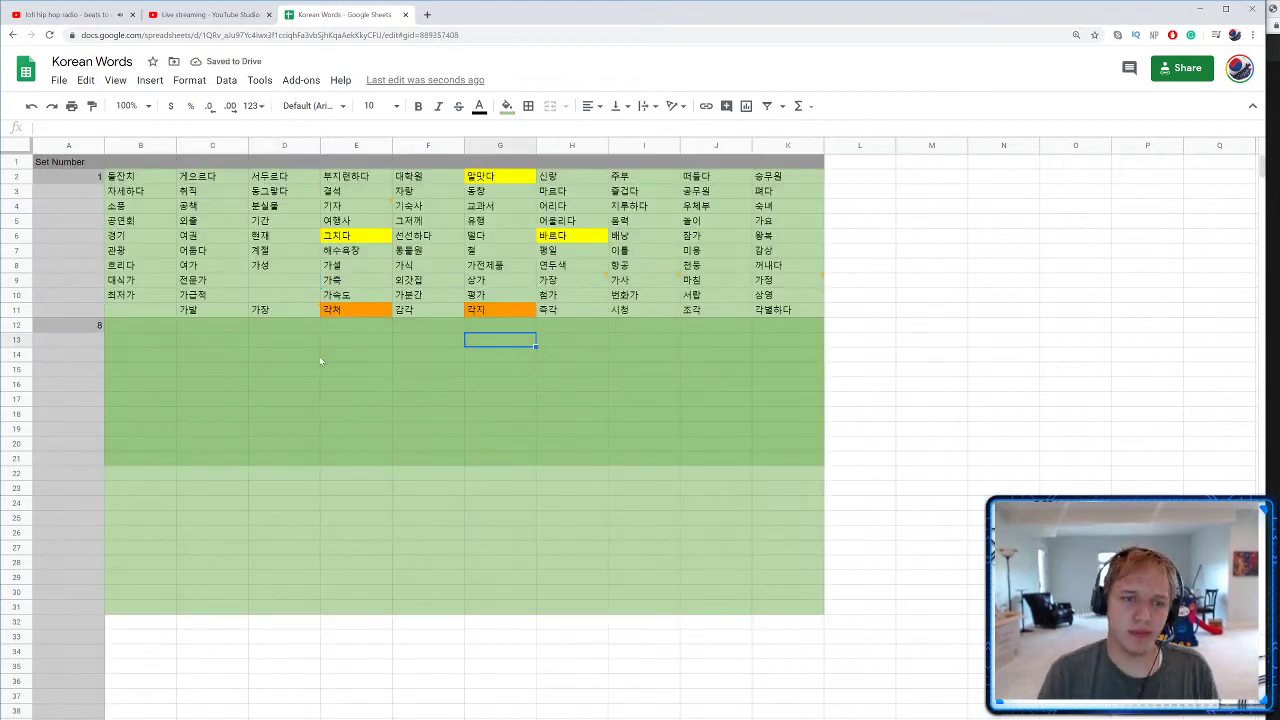
left_click(290, 282)
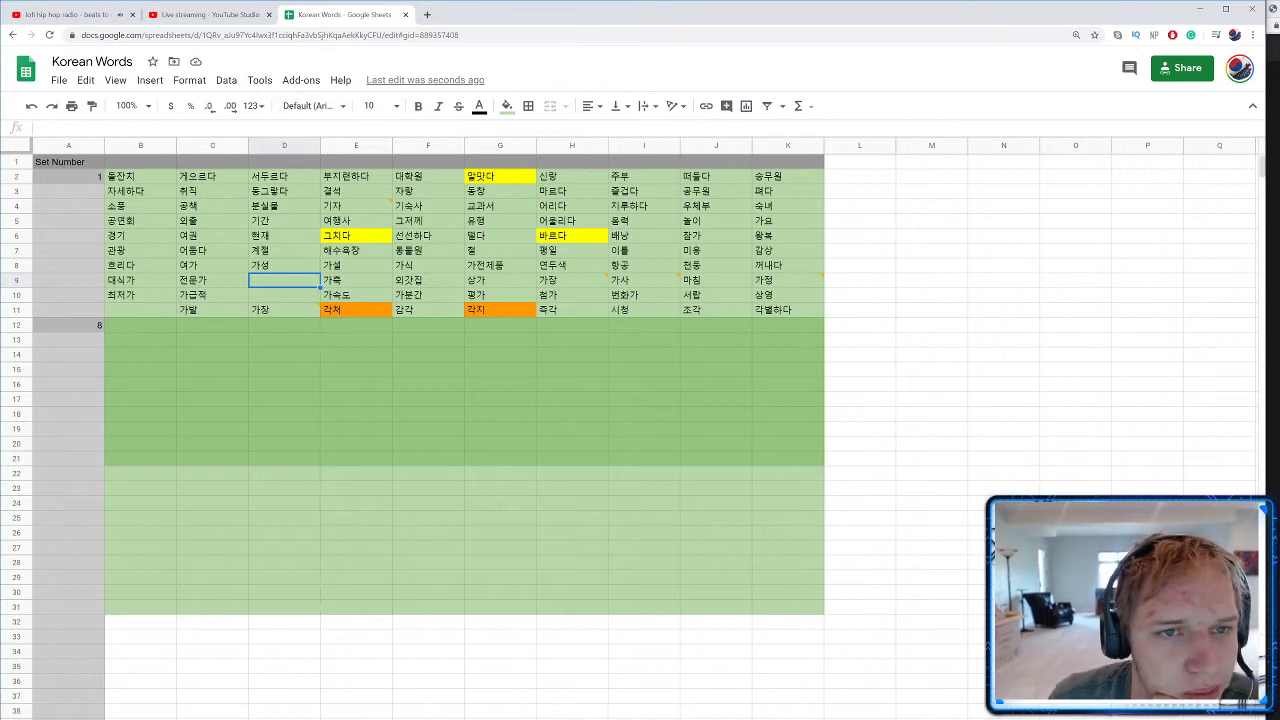
left_click(506, 106)
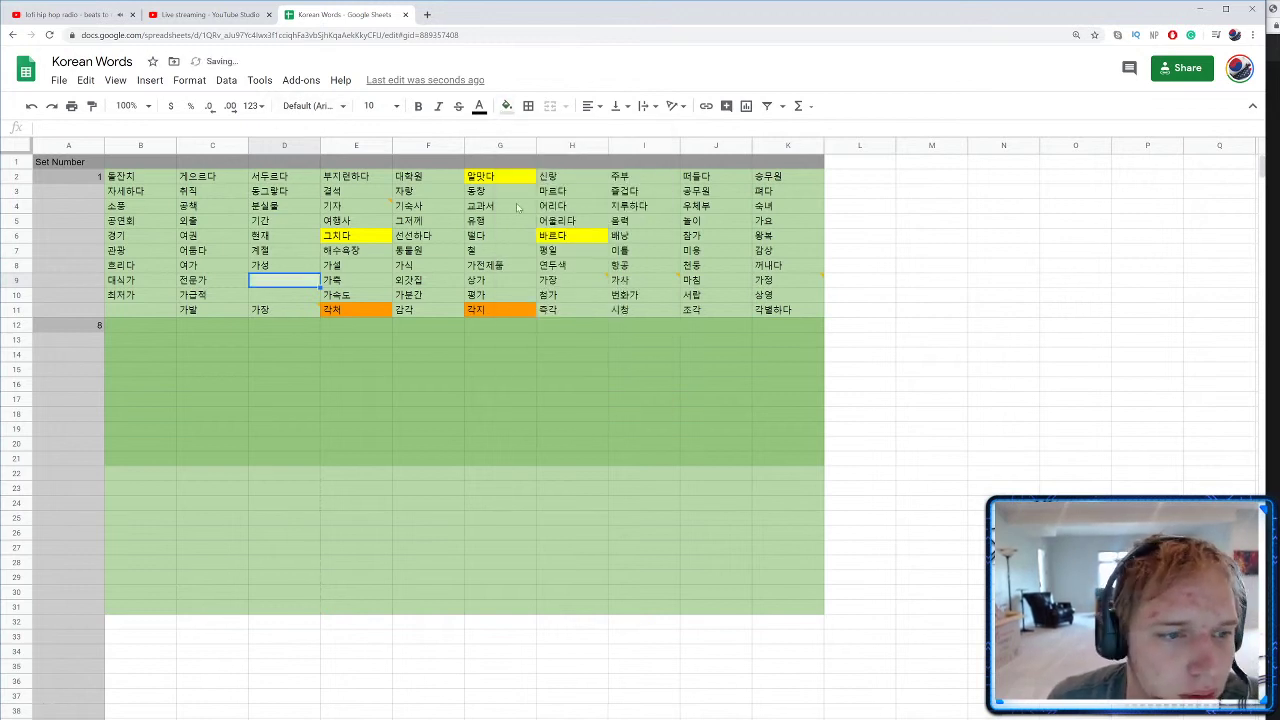
left_click(575, 186)
left_click(279, 293)
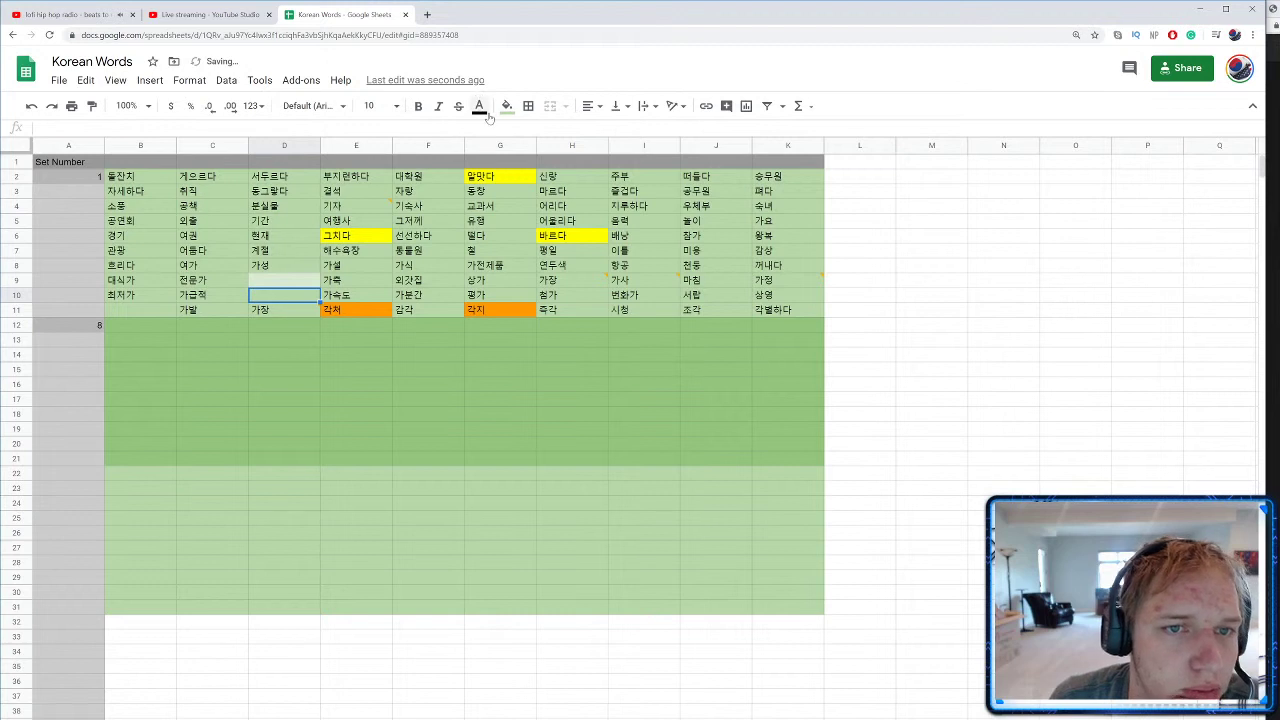
left_click(507, 108)
left_click(575, 186)
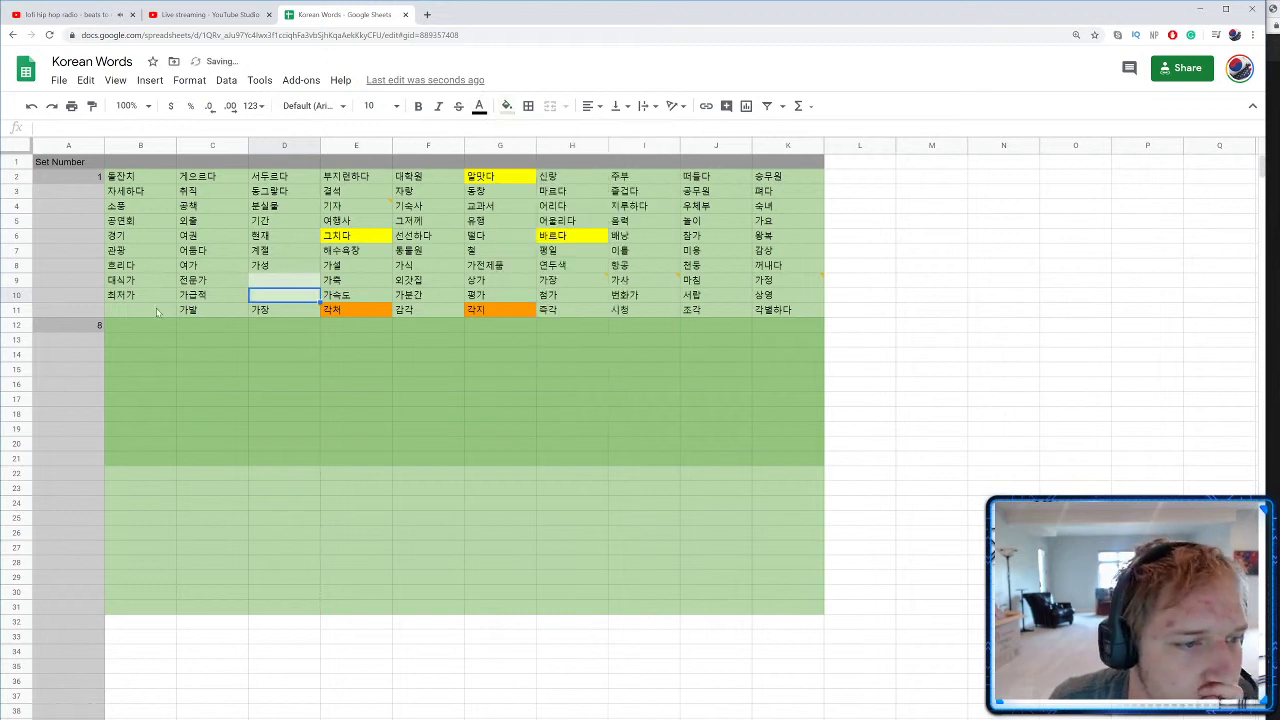
left_click(160, 311)
left_click(507, 106)
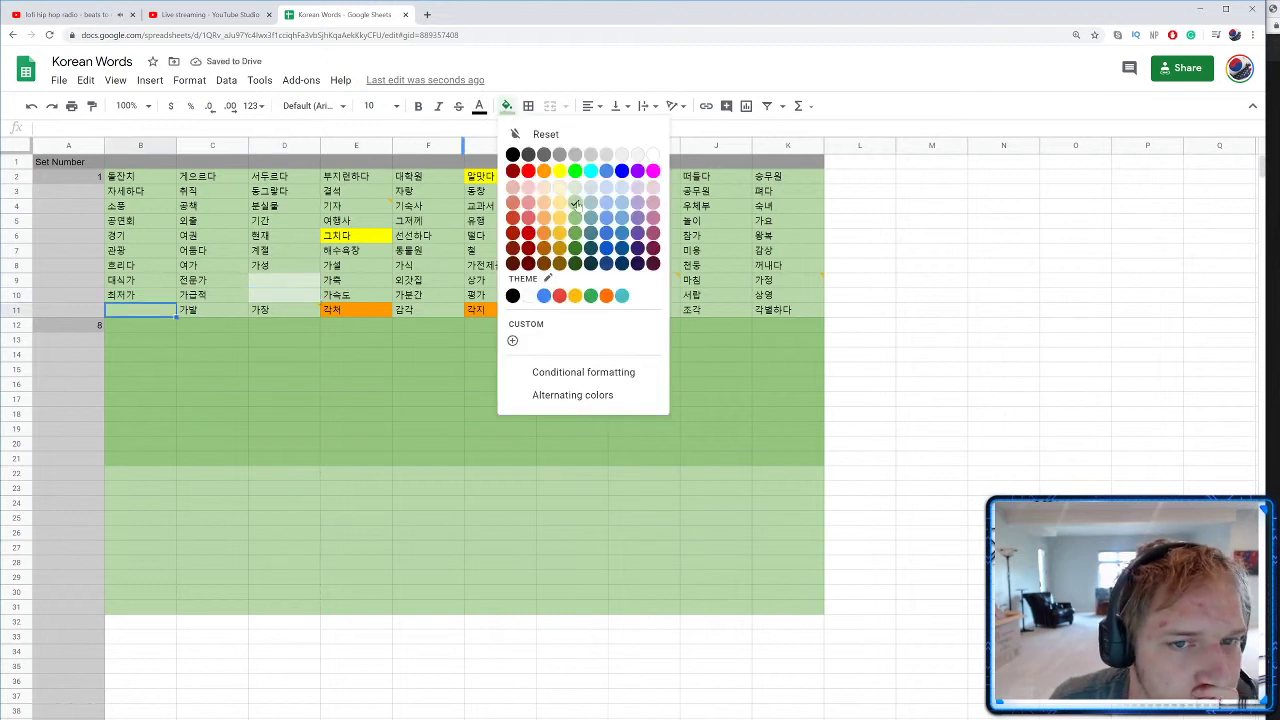
left_click(583, 188)
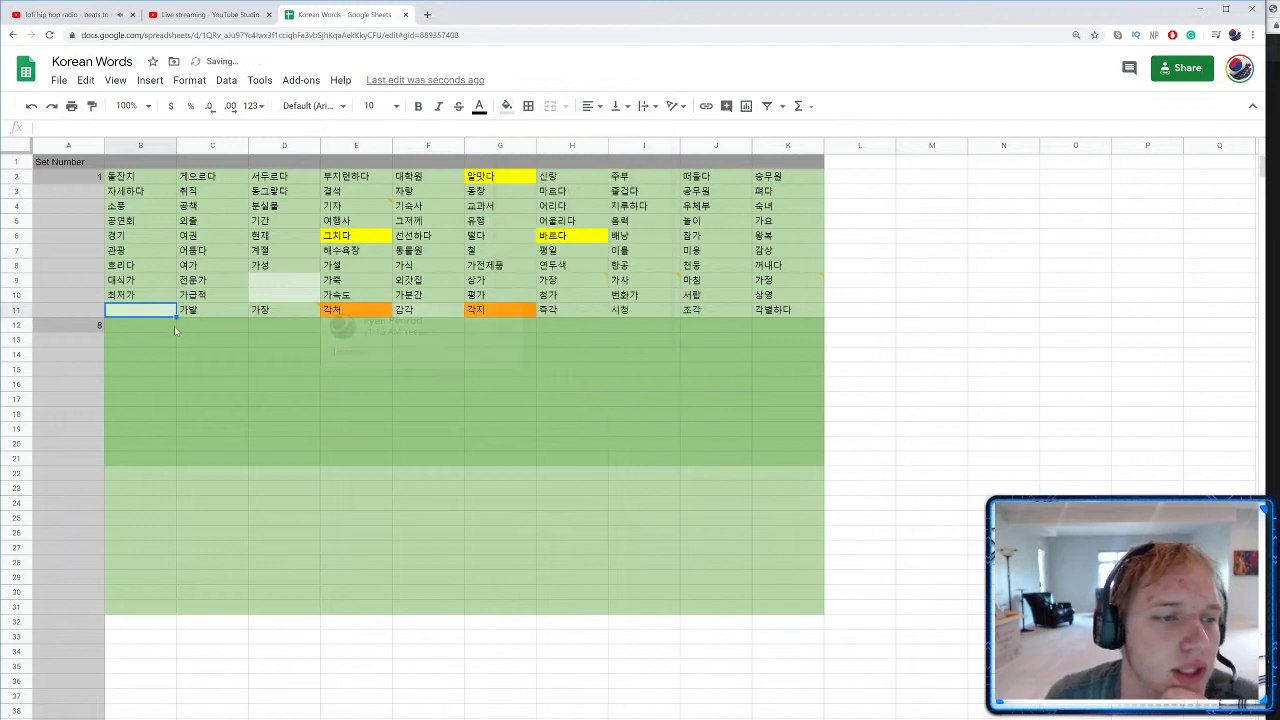
left_click(172, 326)
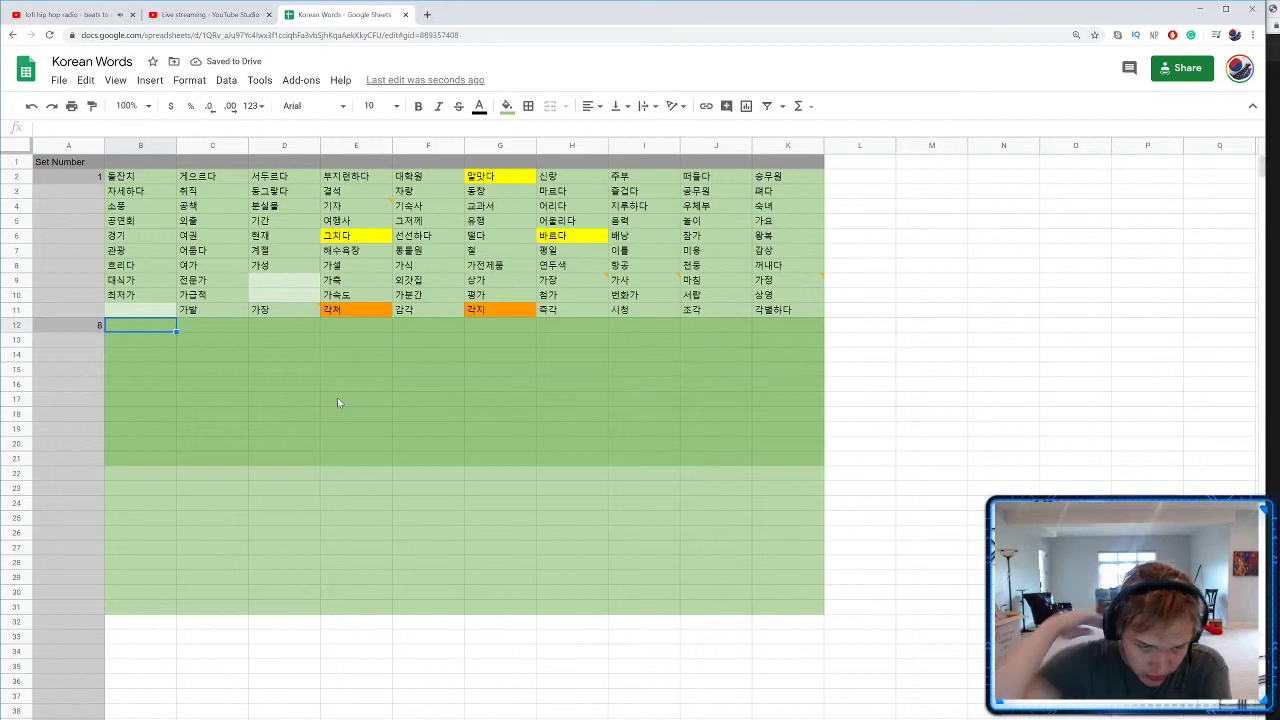
Step: Enter 1 in the Daily column for study set 1, cell E2 of the study overview sheet
key("ctrl+shift+Page_Up")
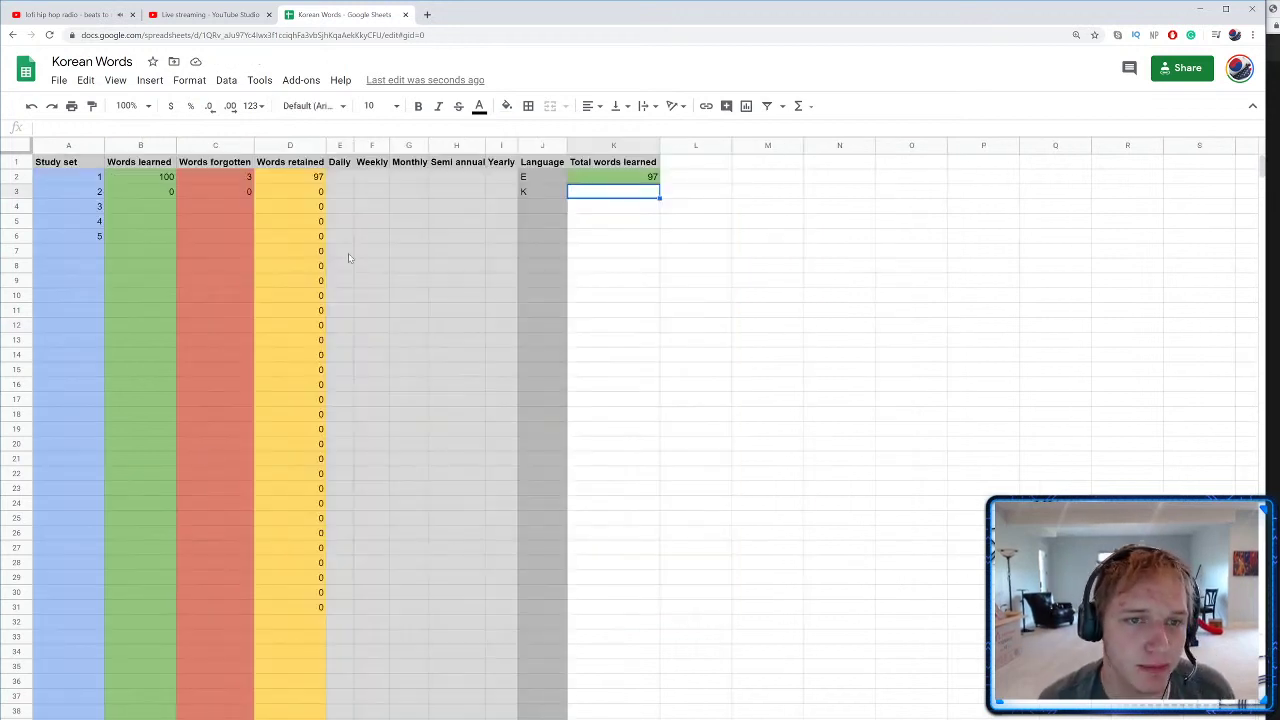
left_click(340, 176)
type("1")
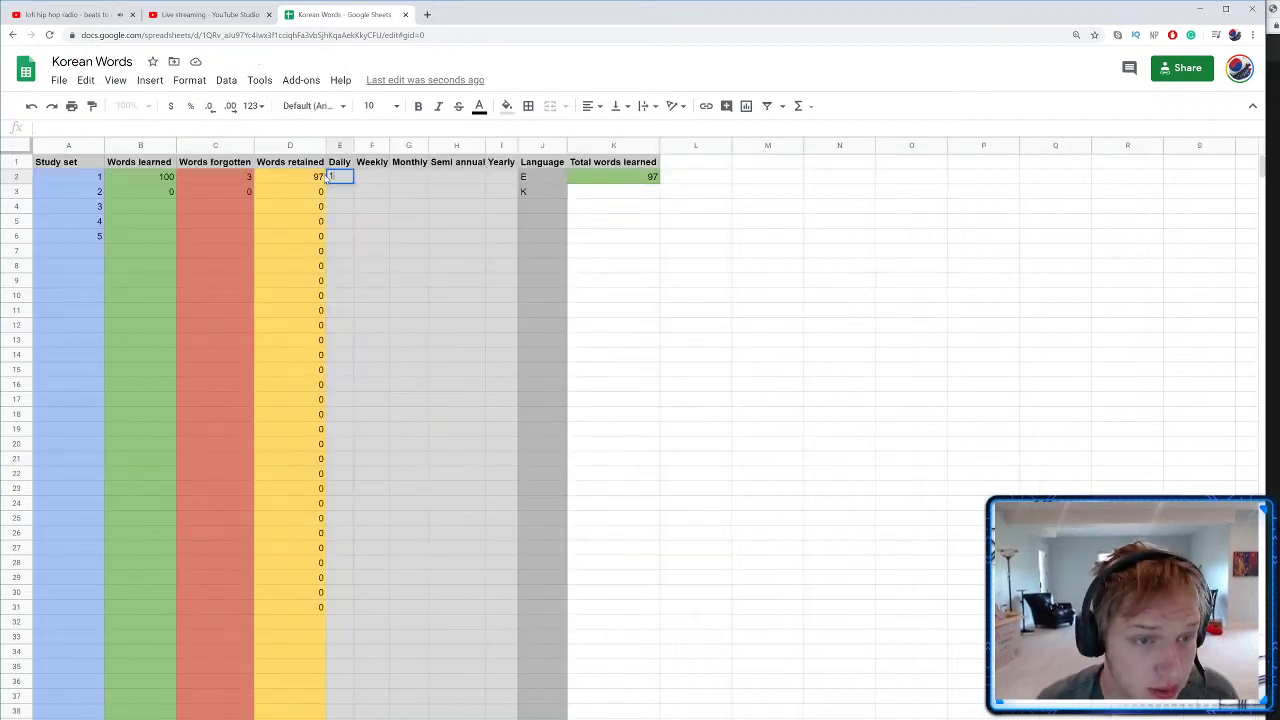
key("Tab")
key("Left")
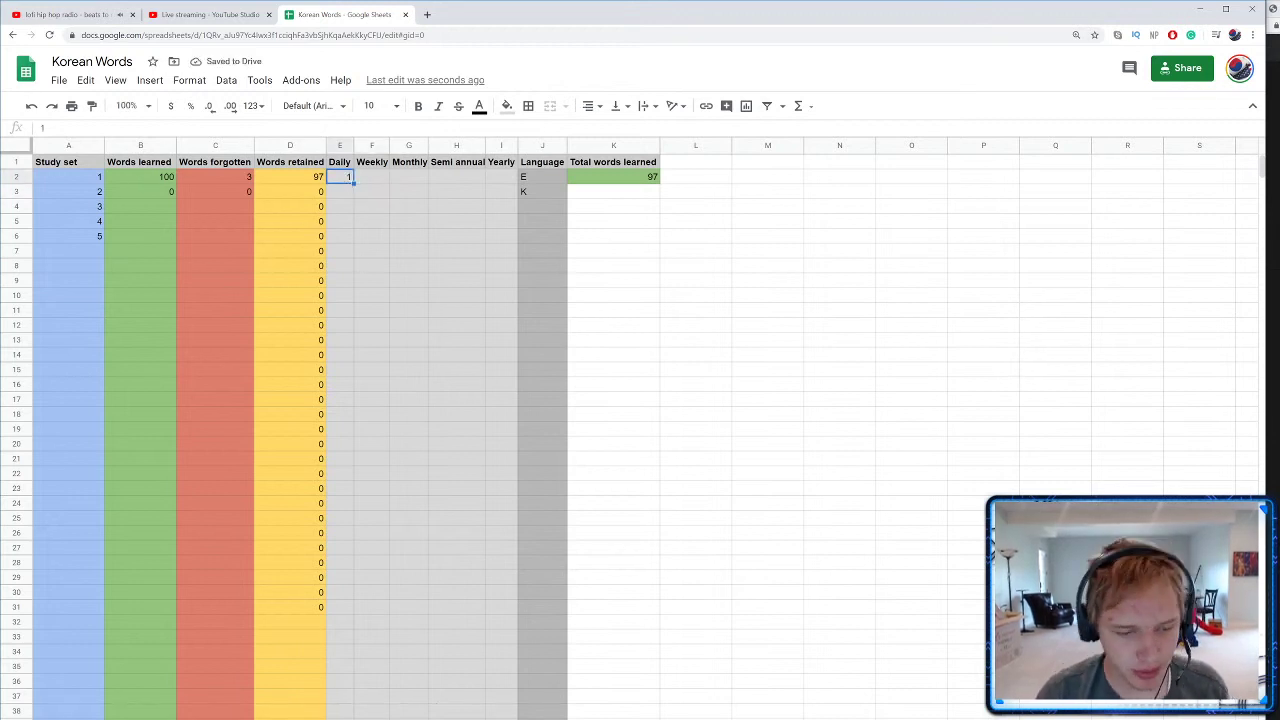
Step: View the set 2 word list sheet at cell B2 and return to the Words forgotten sheet
key("ctrl+shift+Page_Down")
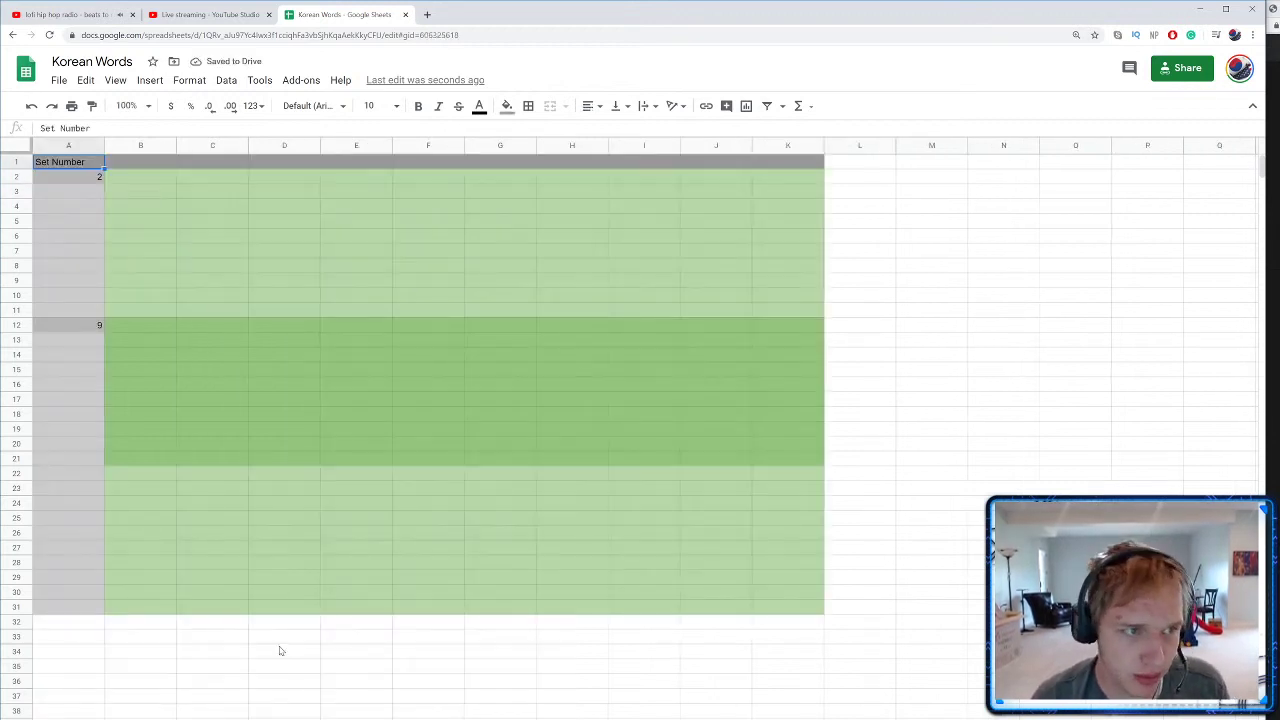
left_click(147, 183)
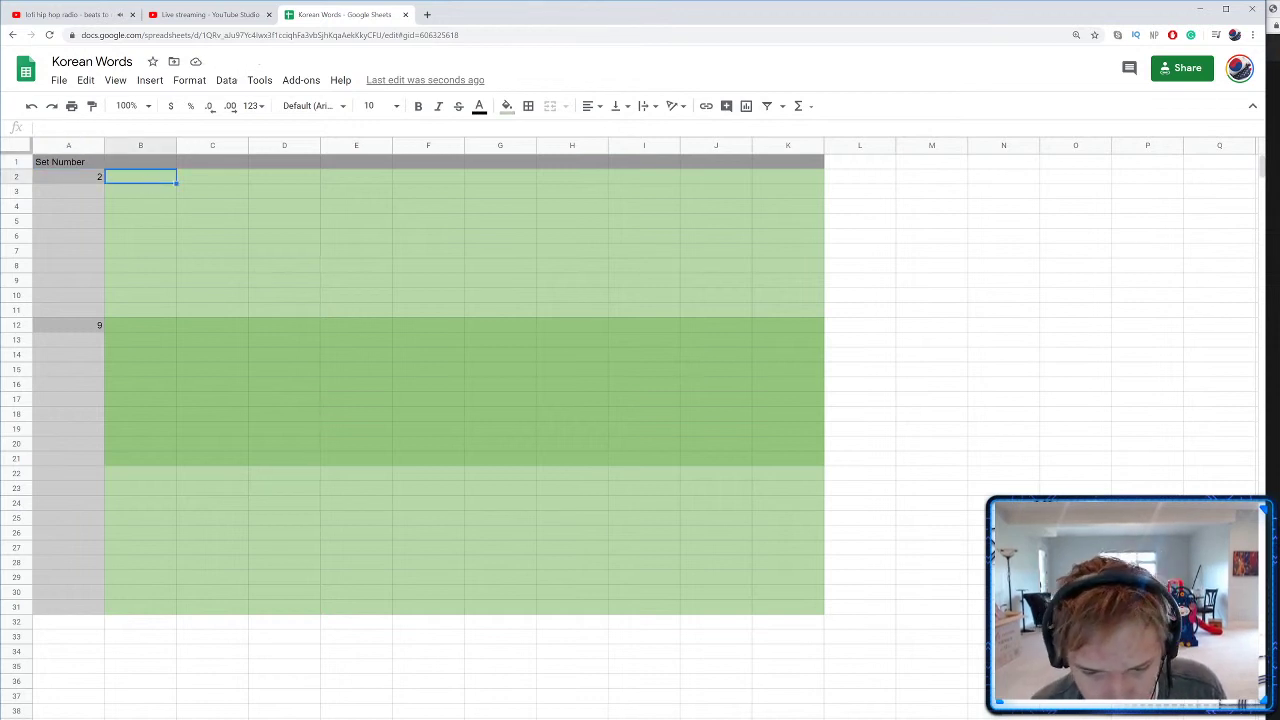
key("ctrl+shift+Page_Down")
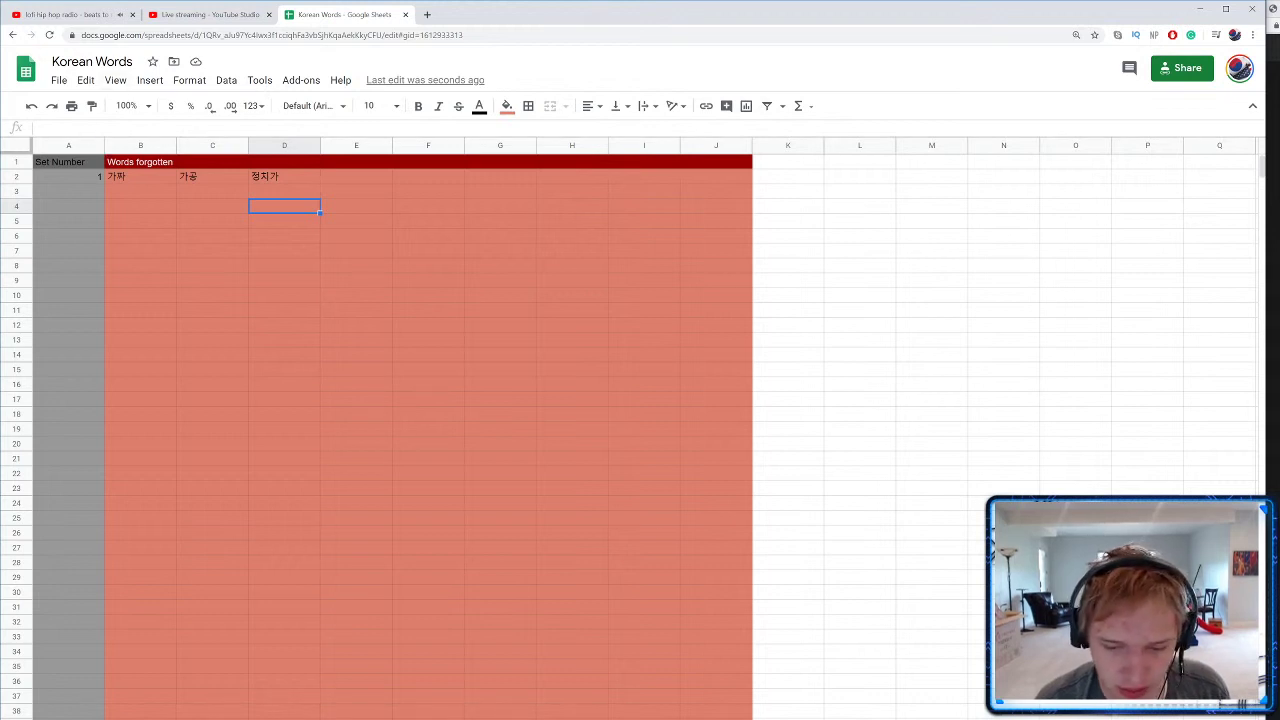
right_click(790, 705)
left_click(783, 608)
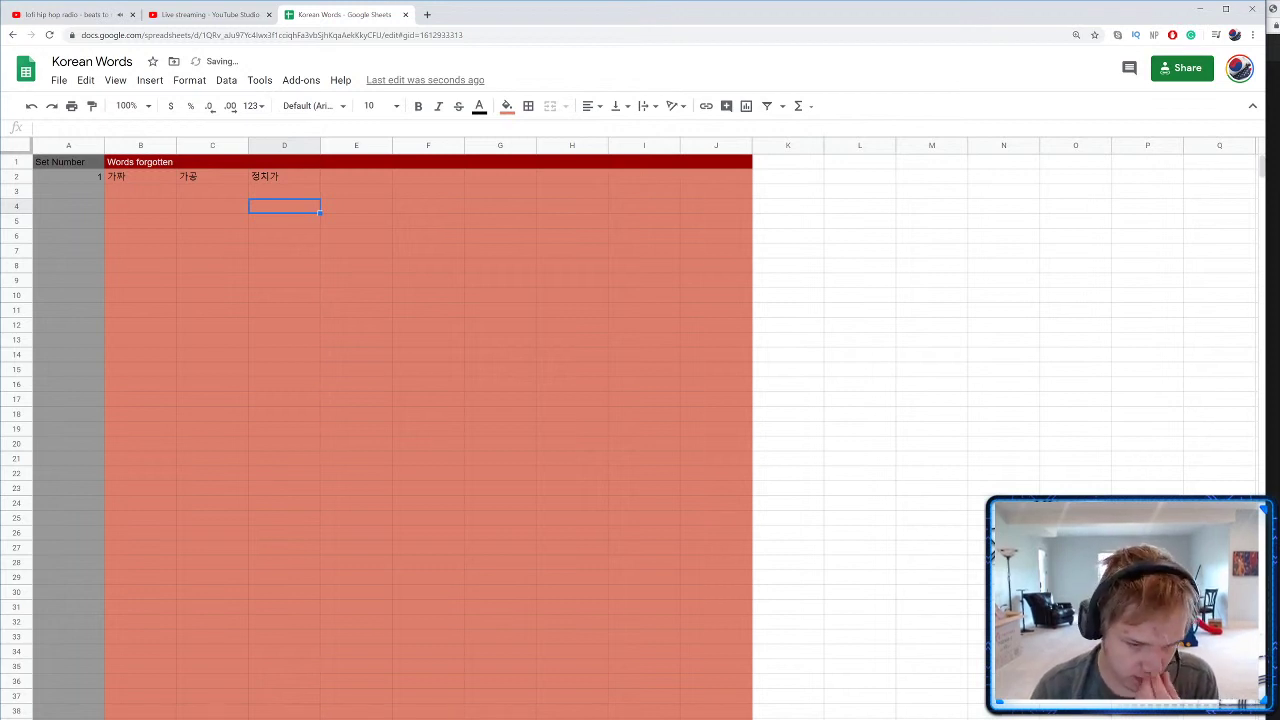
Step: Enter the words 장면, 걸다 and 연고 in cells B2, C2 and D2 of the set 2 word list sheet
key("ctrl+shift+Page_Down")
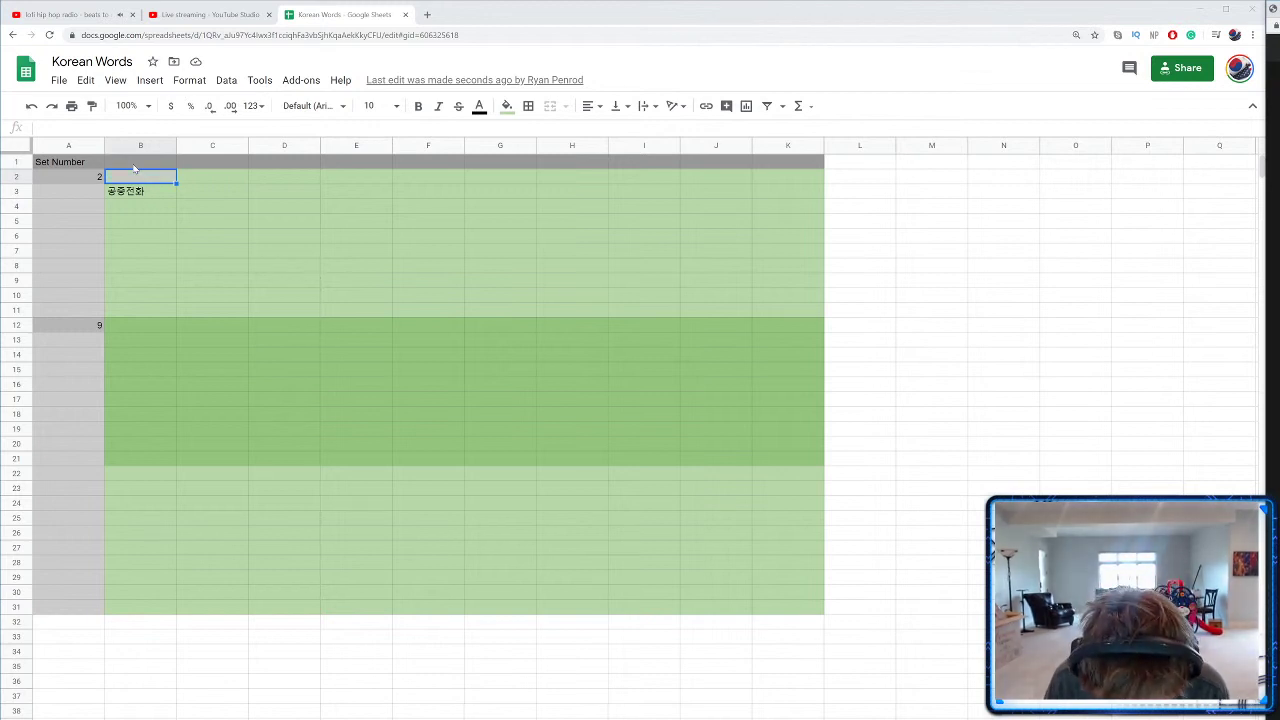
type("장면")
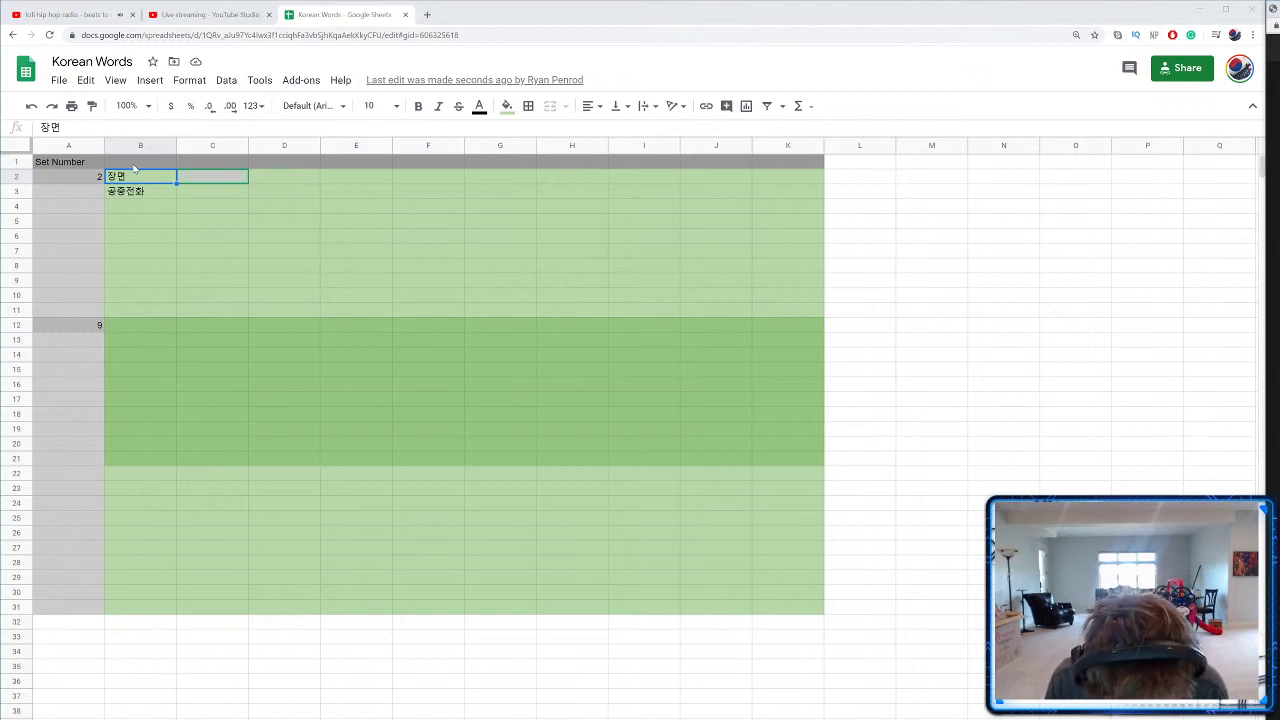
type("걸다")
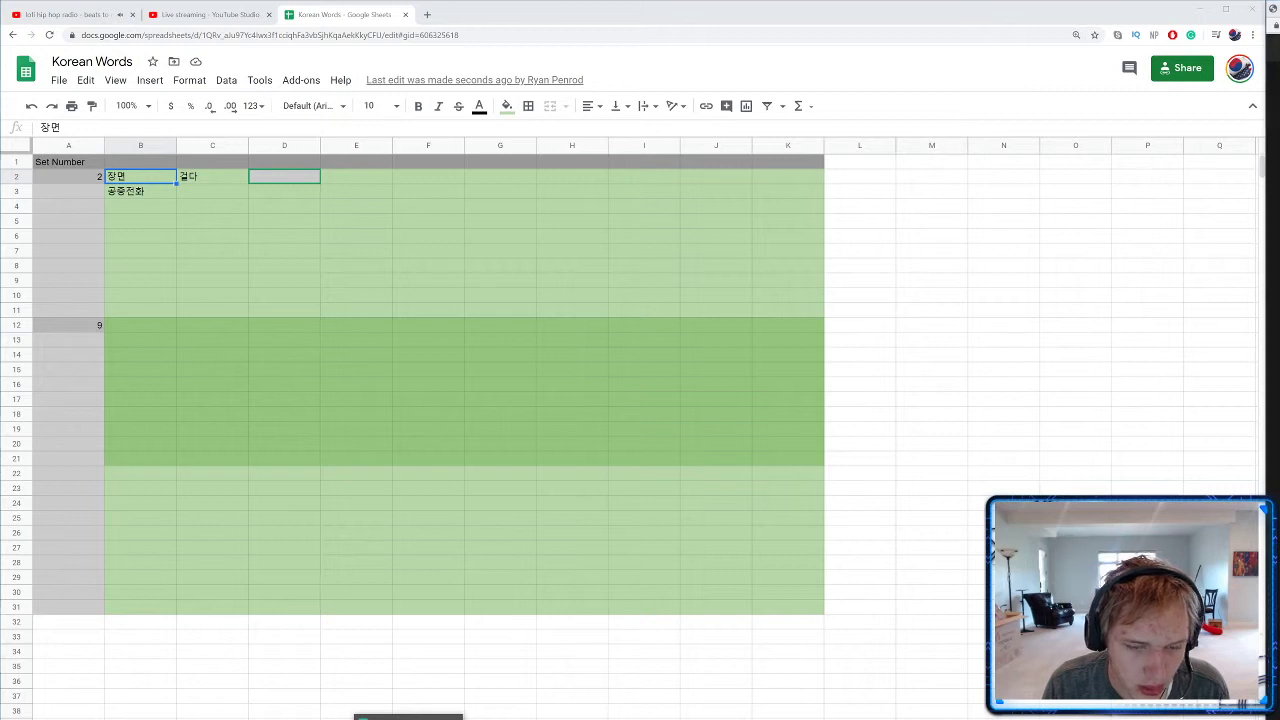
key("alt+Tab")
key("alt+Tab")
left_click(500, 717)
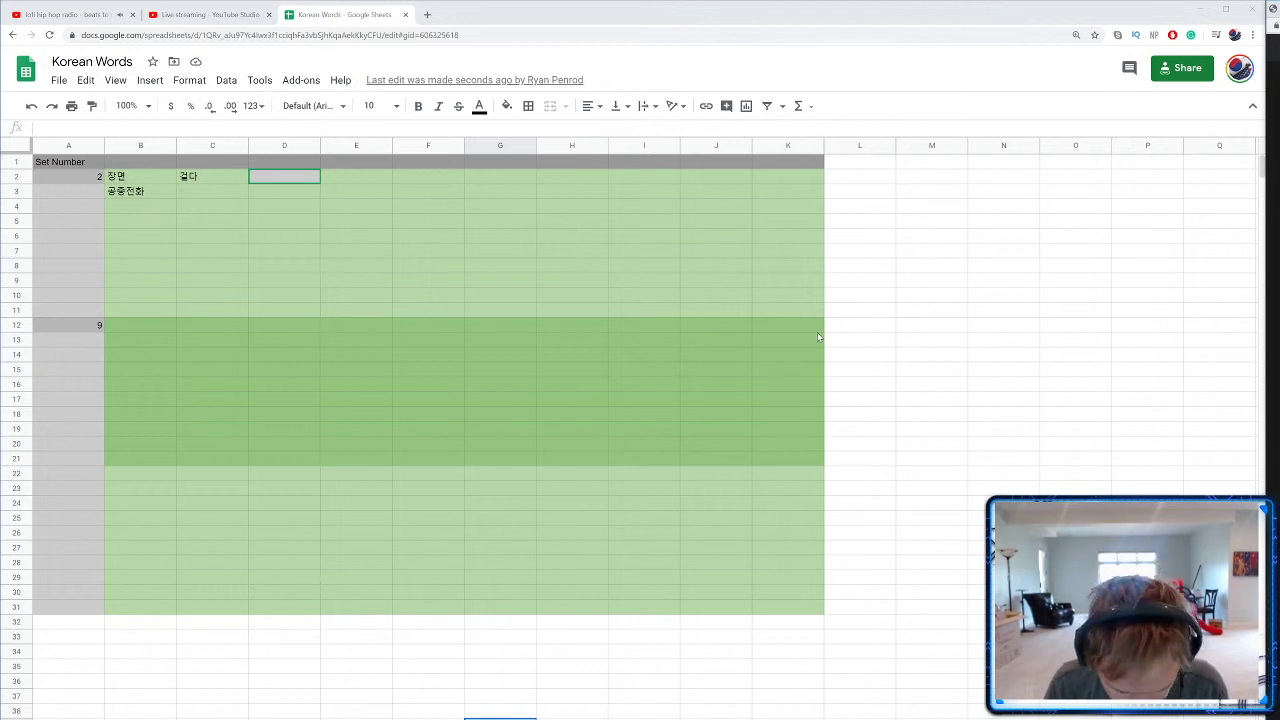
type("연고")
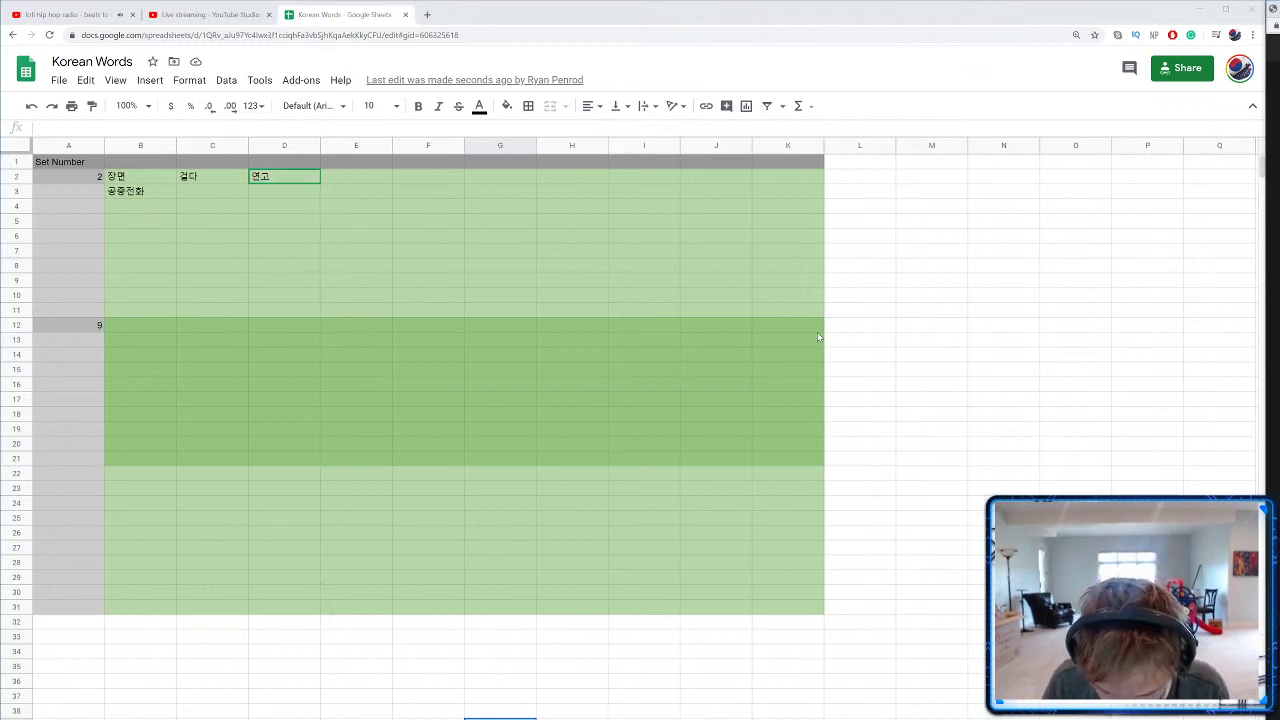
key("Tab")
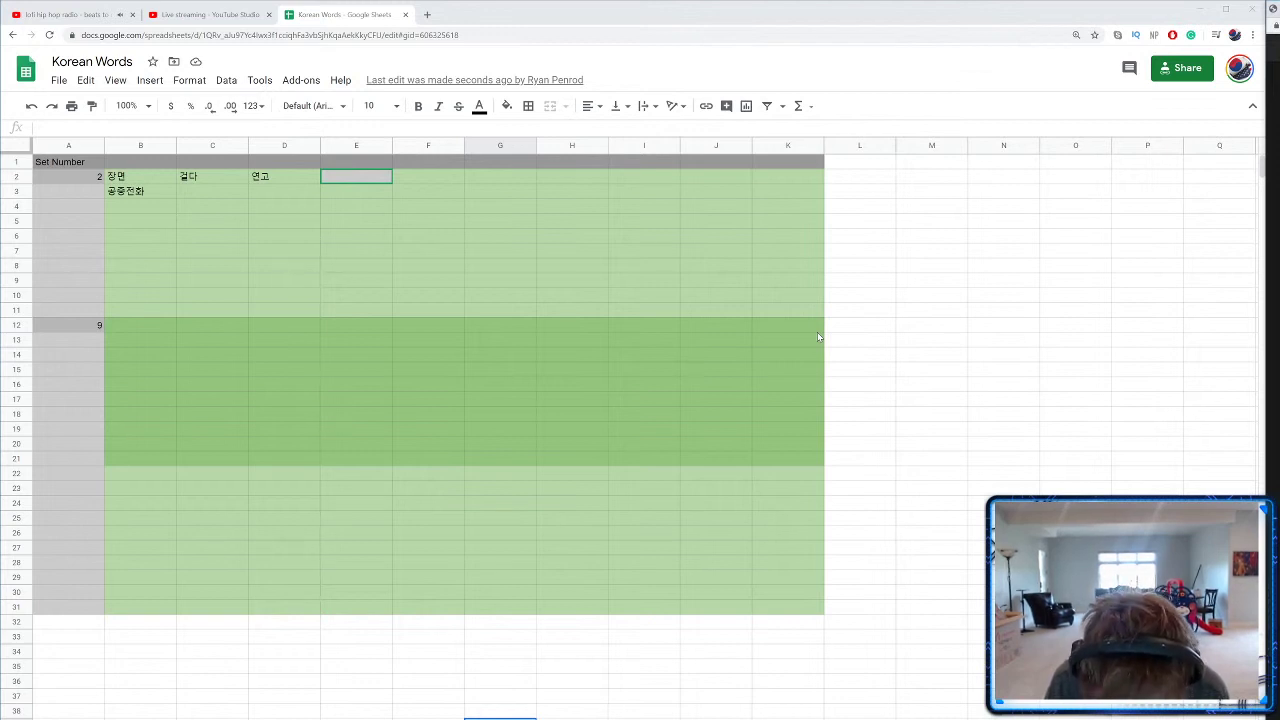
Step: Enter the words 갈아타다, 다지다 and 부치다 in cells E2, F2 and G2 of the set 2 word list
type("갈아타다")
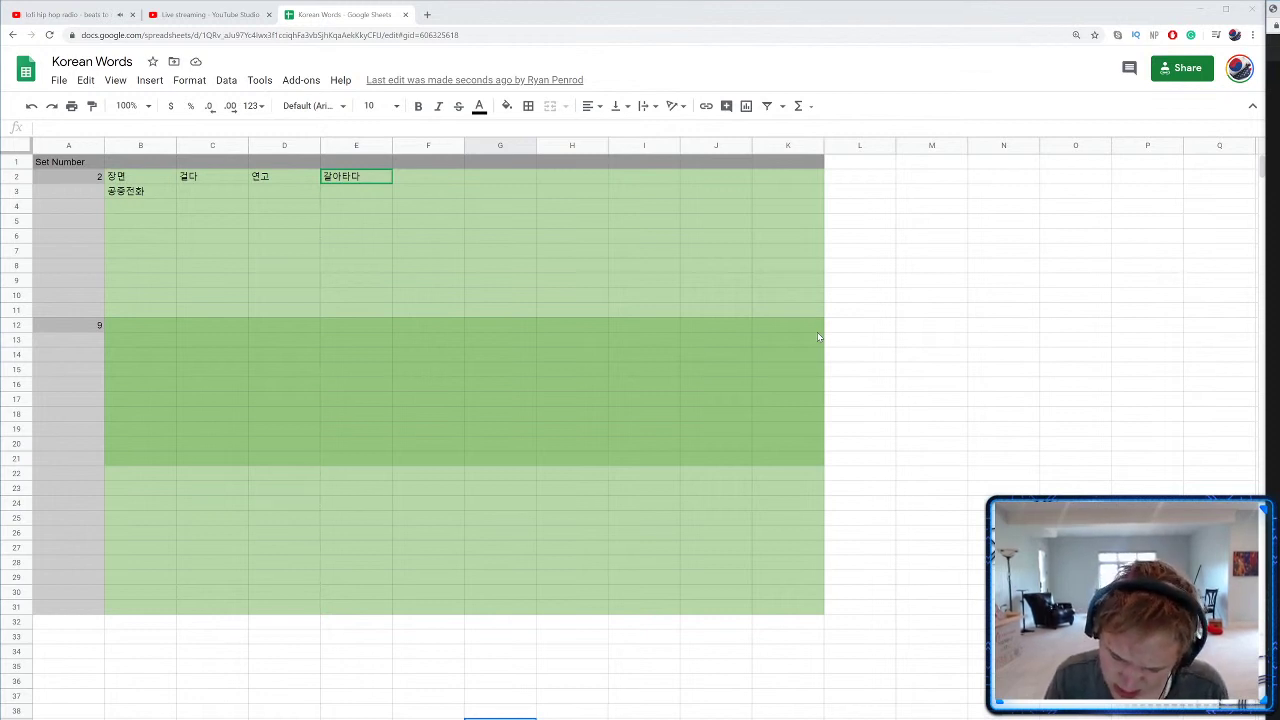
key("Tab")
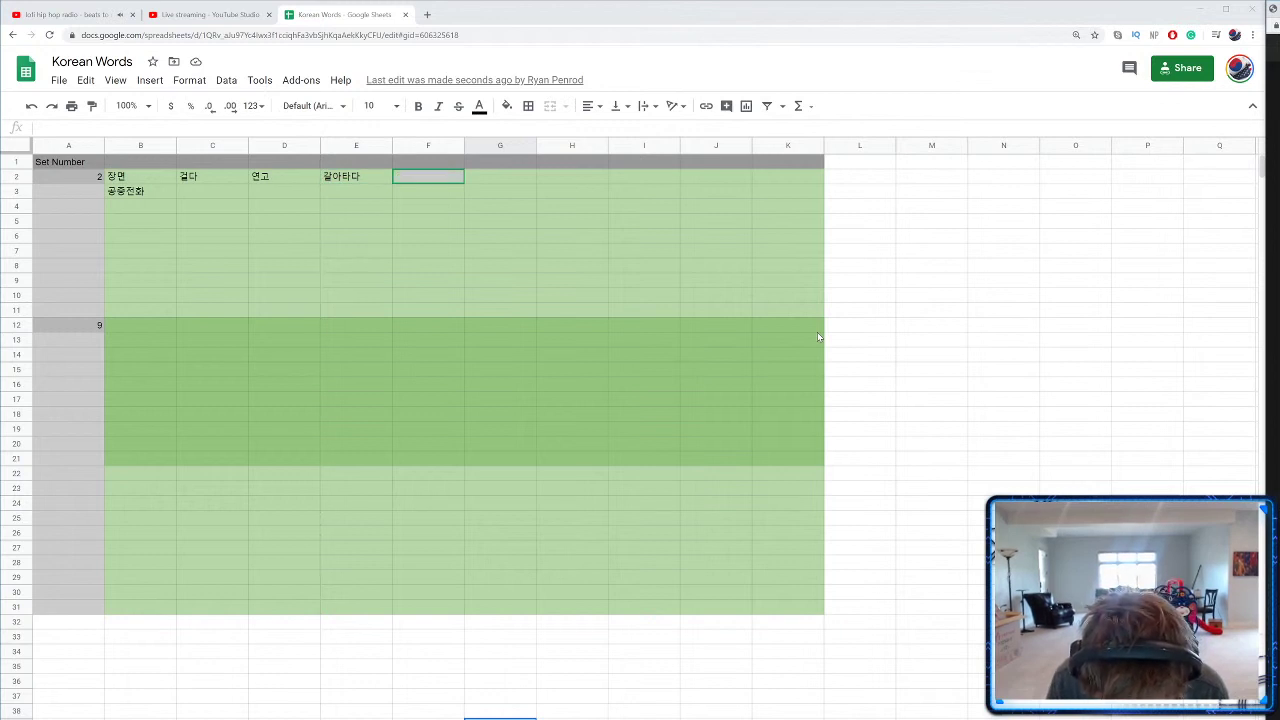
type("다지다")
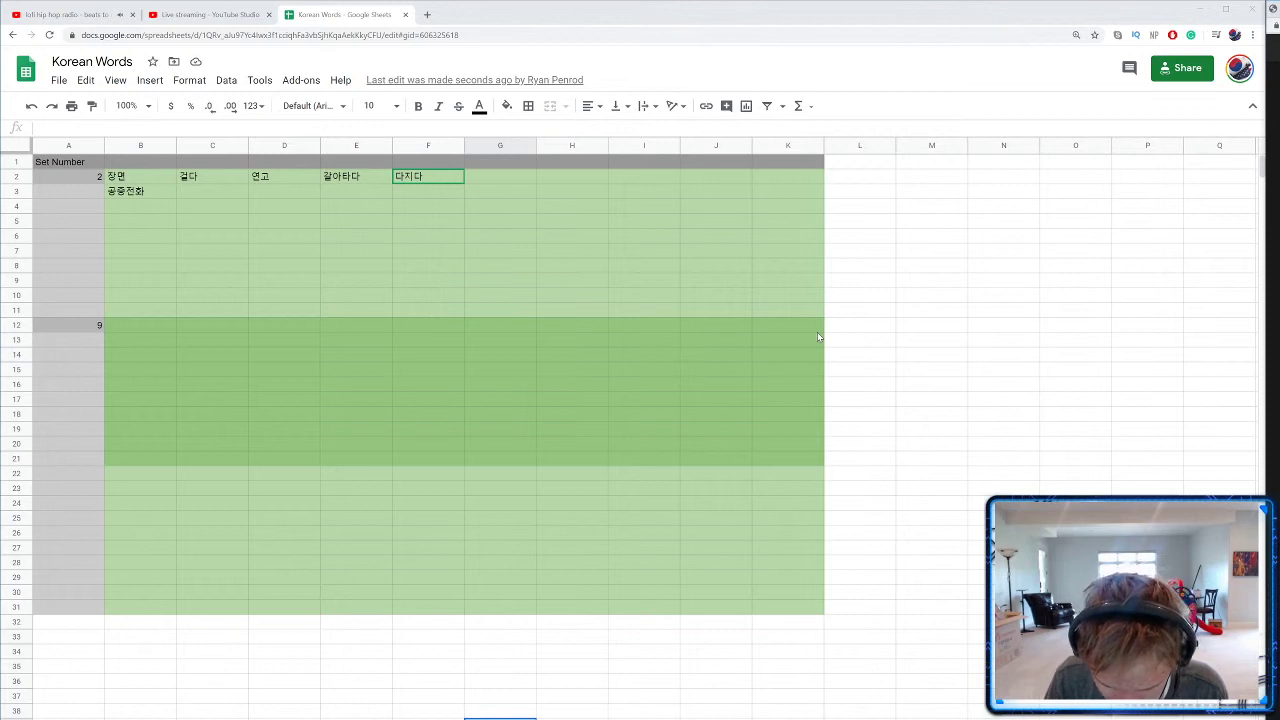
key("Tab")
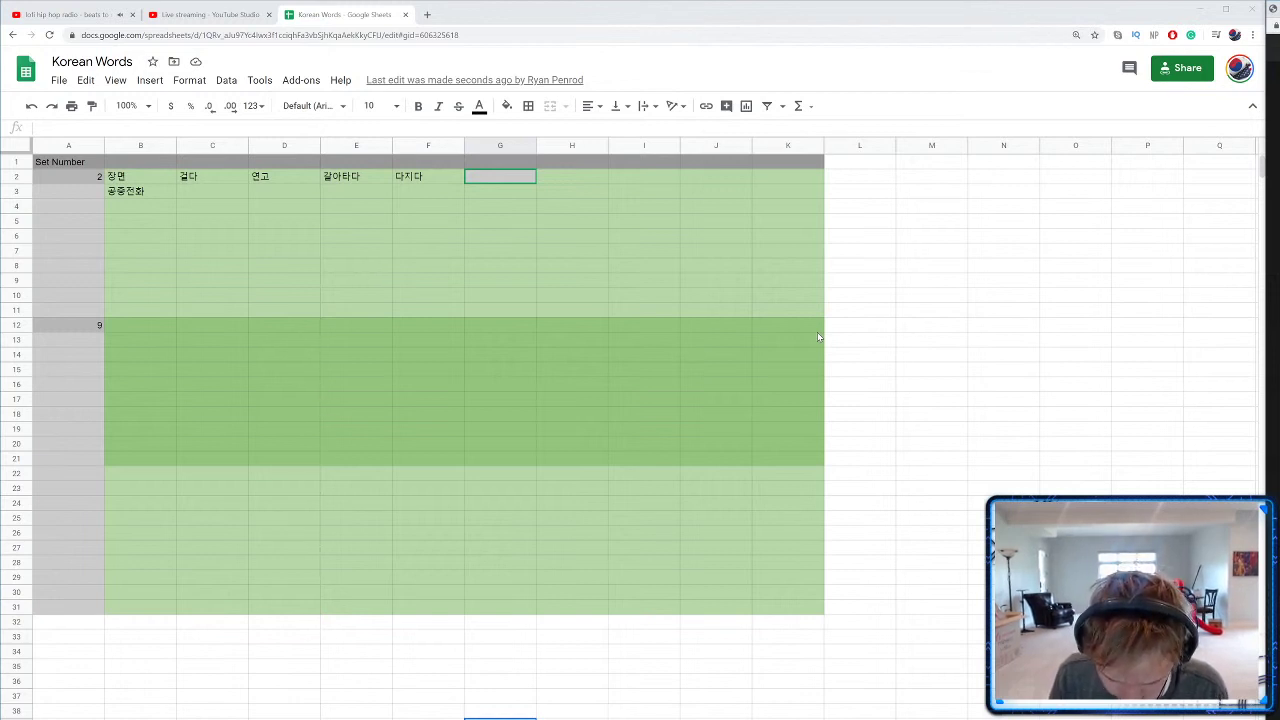
type("부치다")
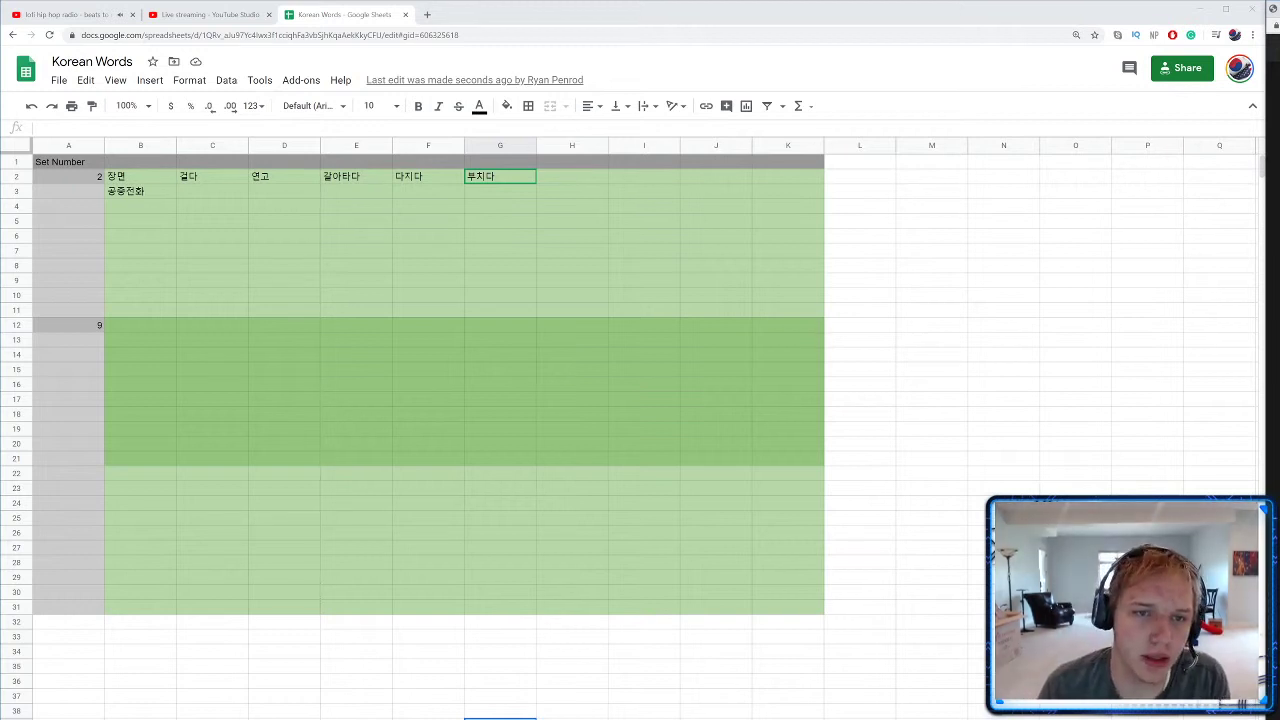
Step: Fill cell G2, containing the word 부치다, with yellow in the set 2 word list
left_click(491, 181)
right_click(491, 181)
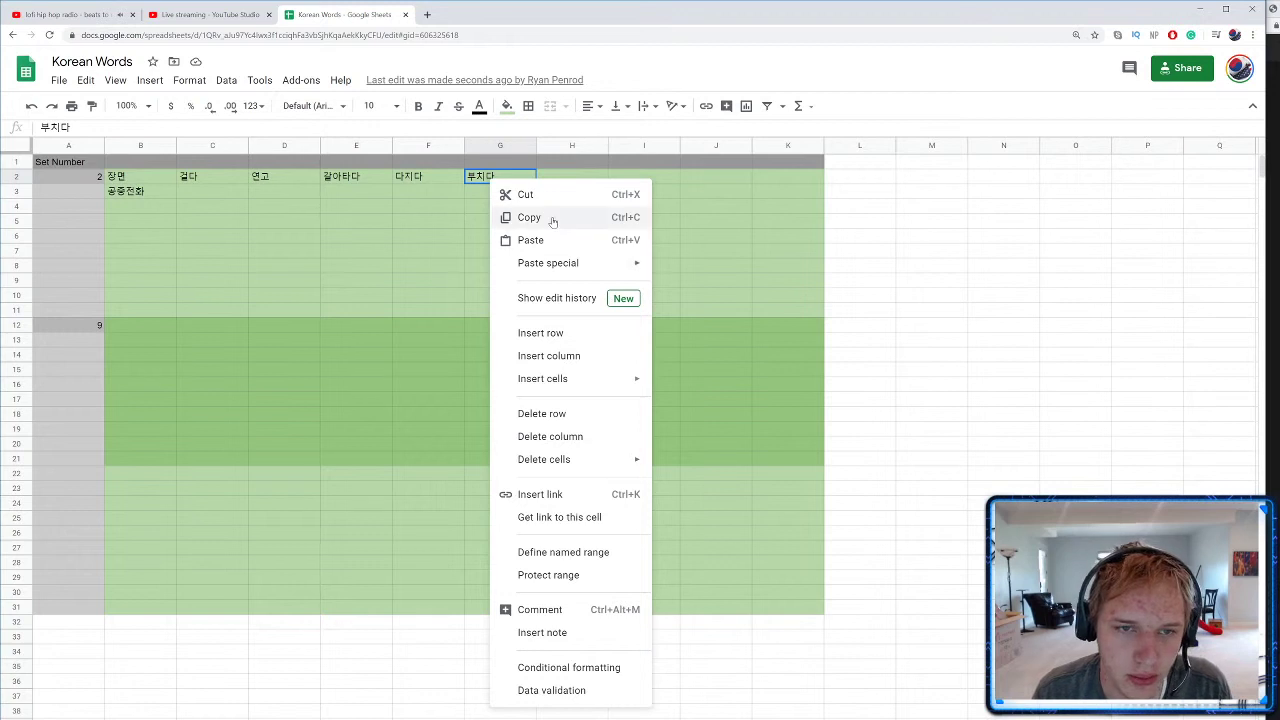
left_click(505, 106)
left_click(562, 176)
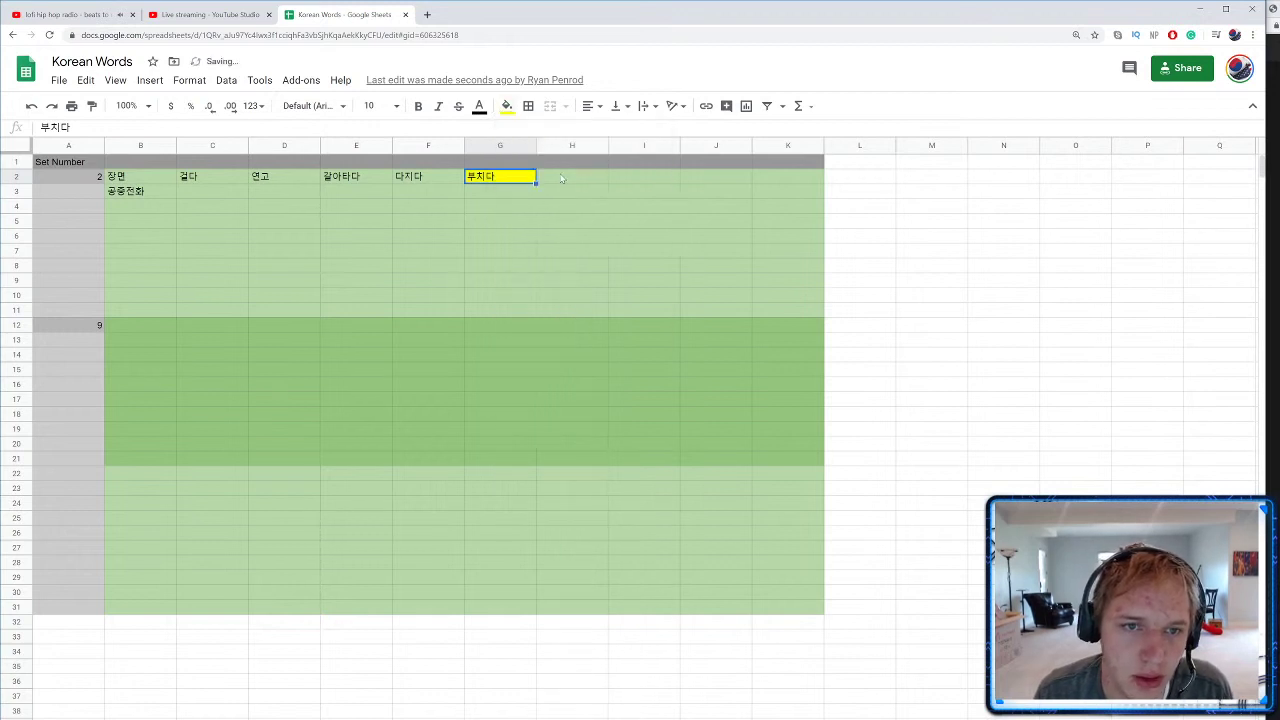
right_click(505, 179)
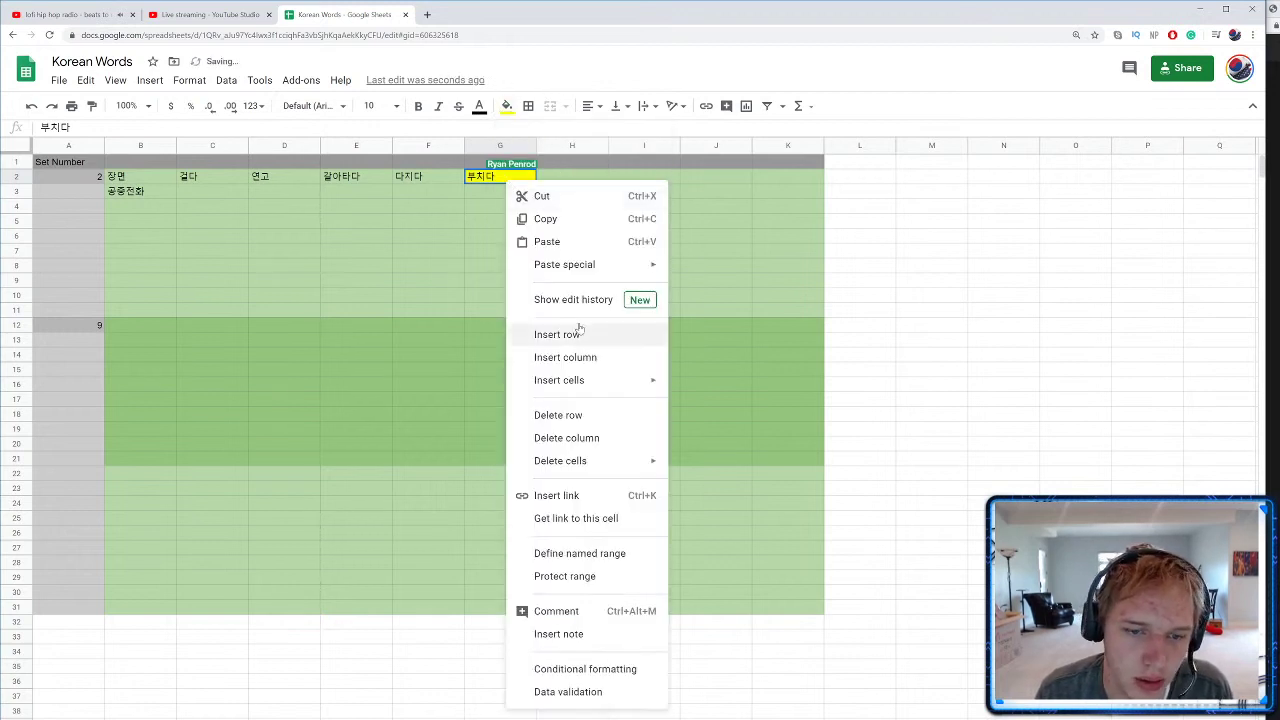
left_click(600, 611)
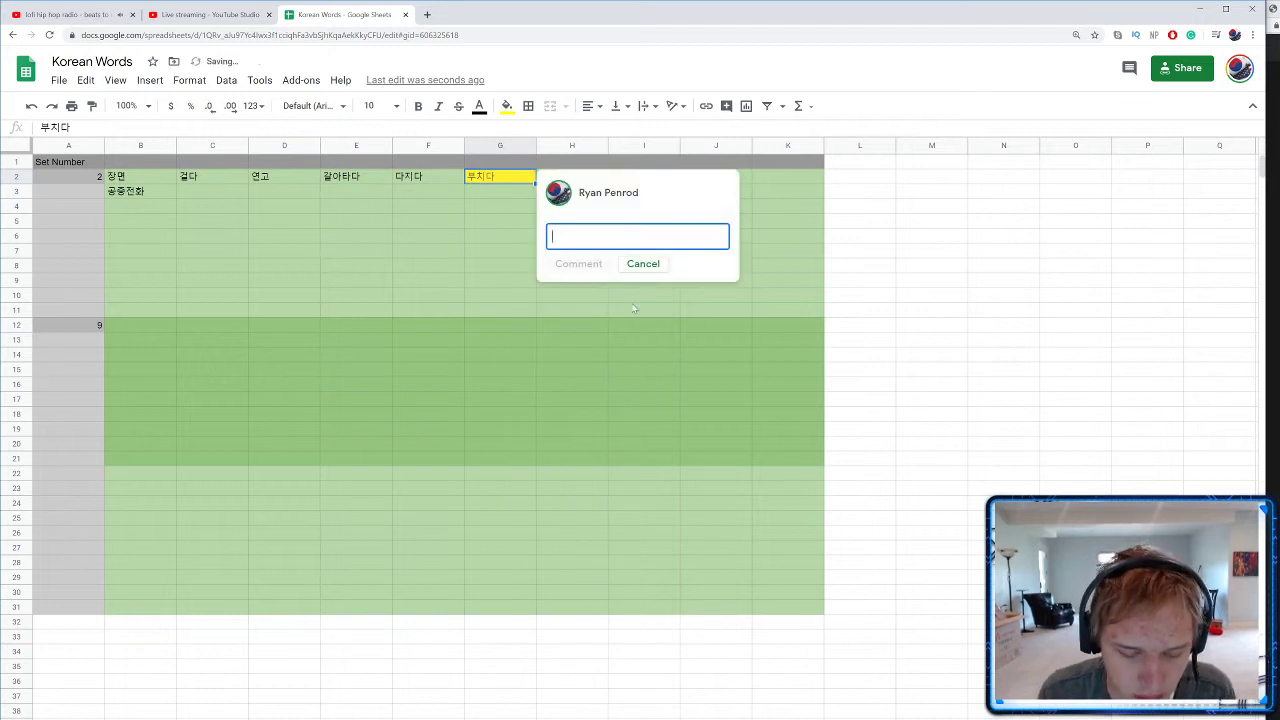
type("How")
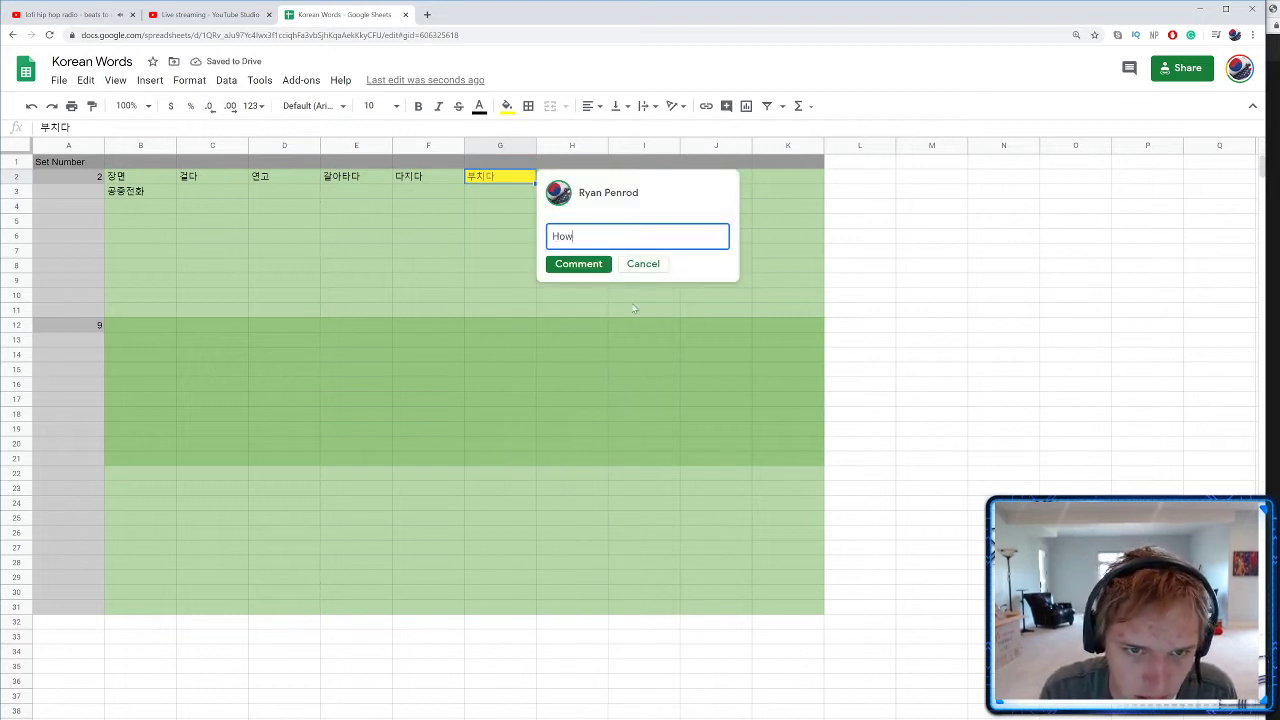
type(" differen")
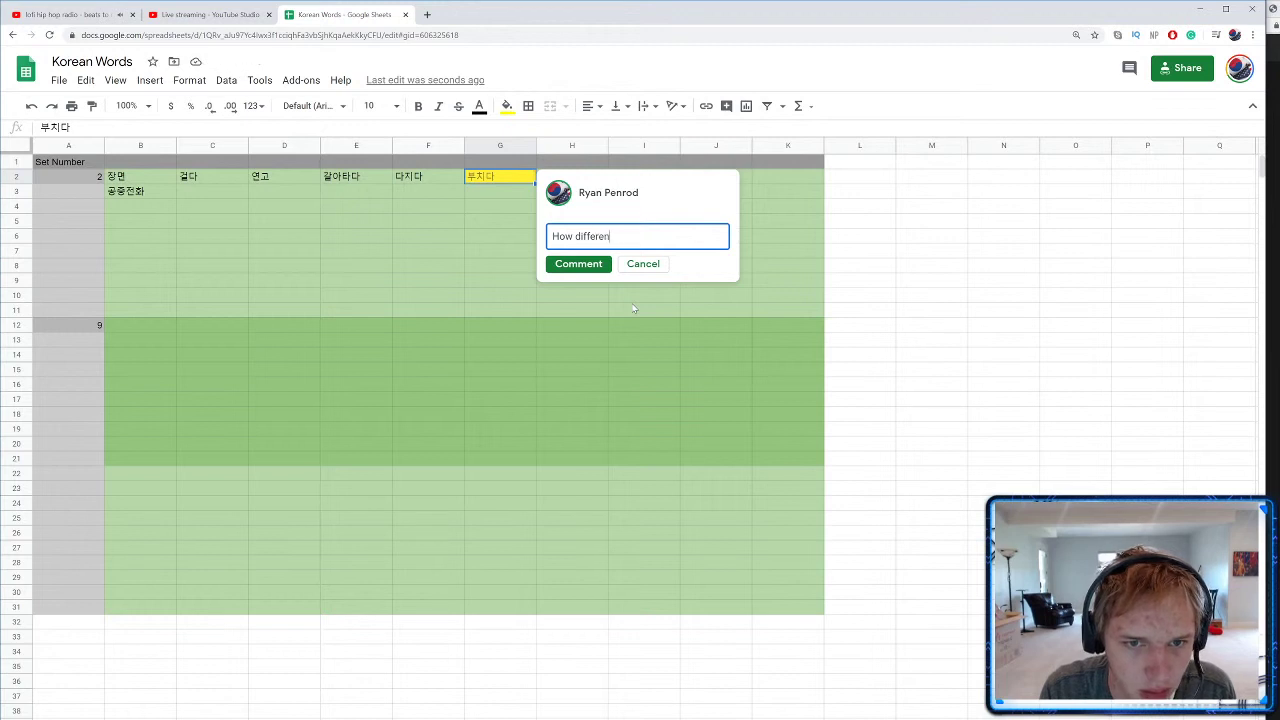
key("BackSpace")
key("BackSpace")
key("BackSpace")
key("BackSpace")
key("BackSpace")
key("BackSpace")
key("BackSpace")
key("BackSpace")
key("BackSpace")
key("BackSpace")
key("BackSpace")
key("BackSpace")
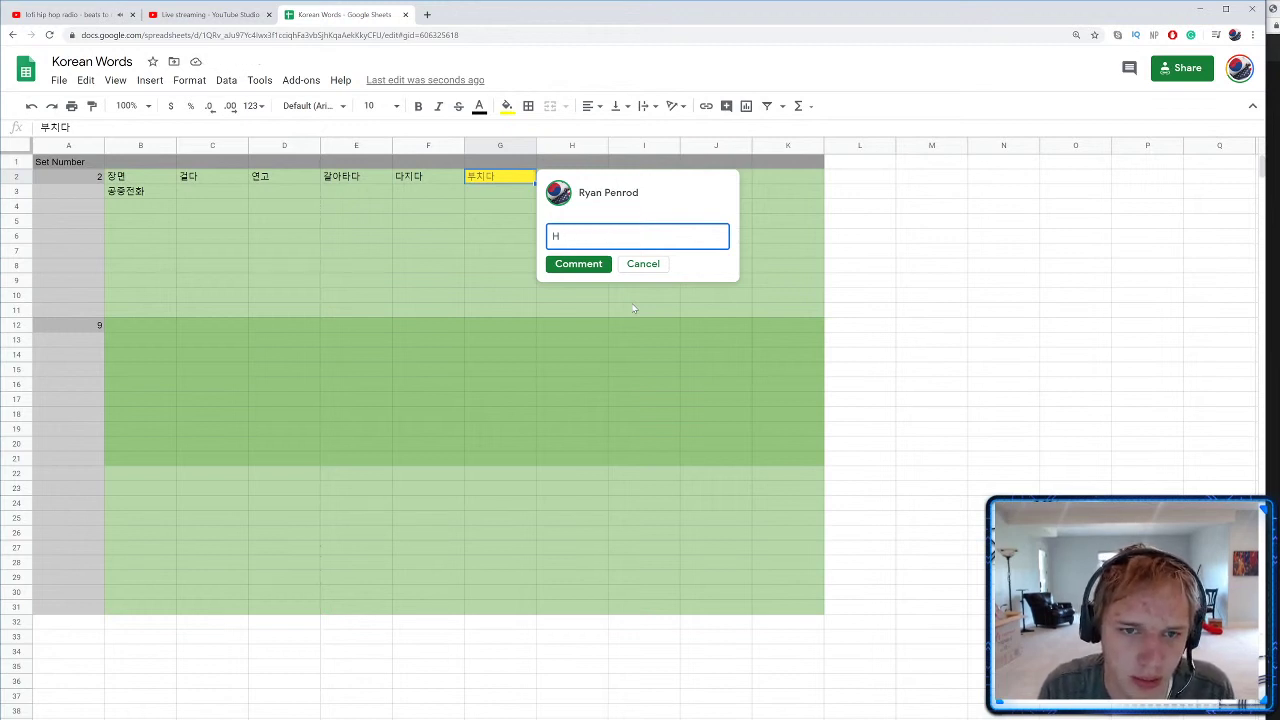
left_click(633, 266)
left_click(550, 176)
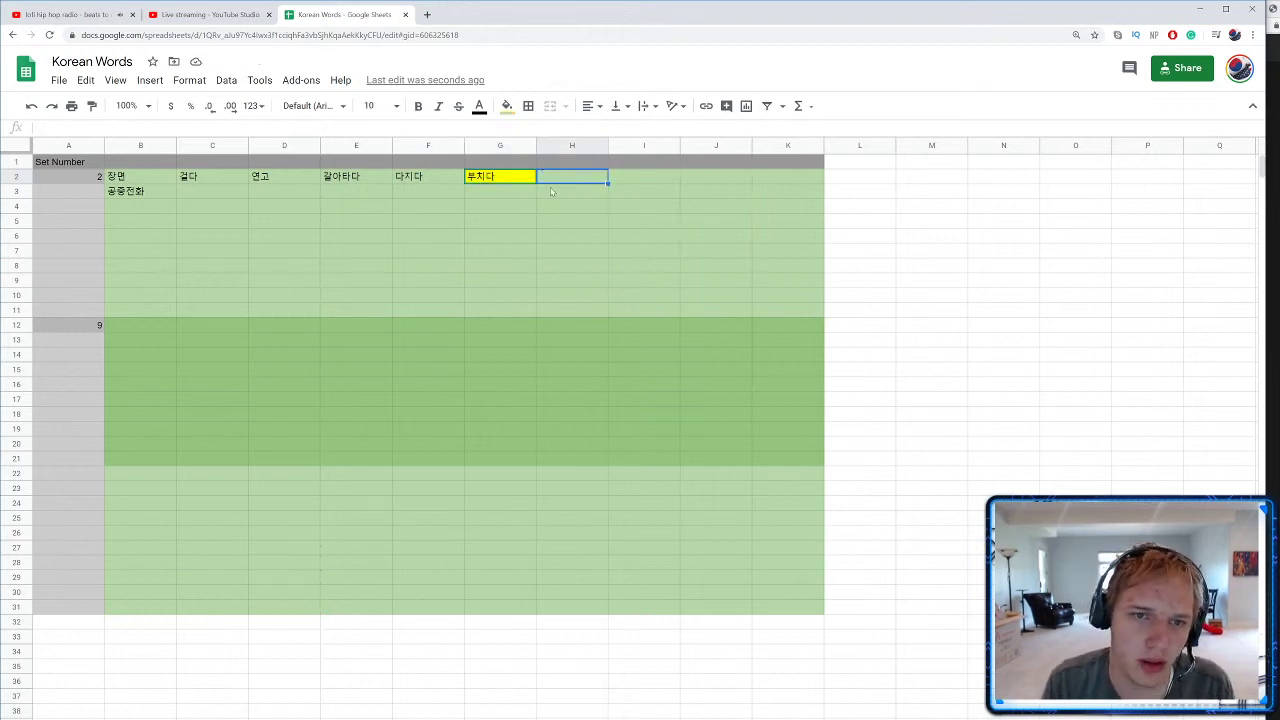
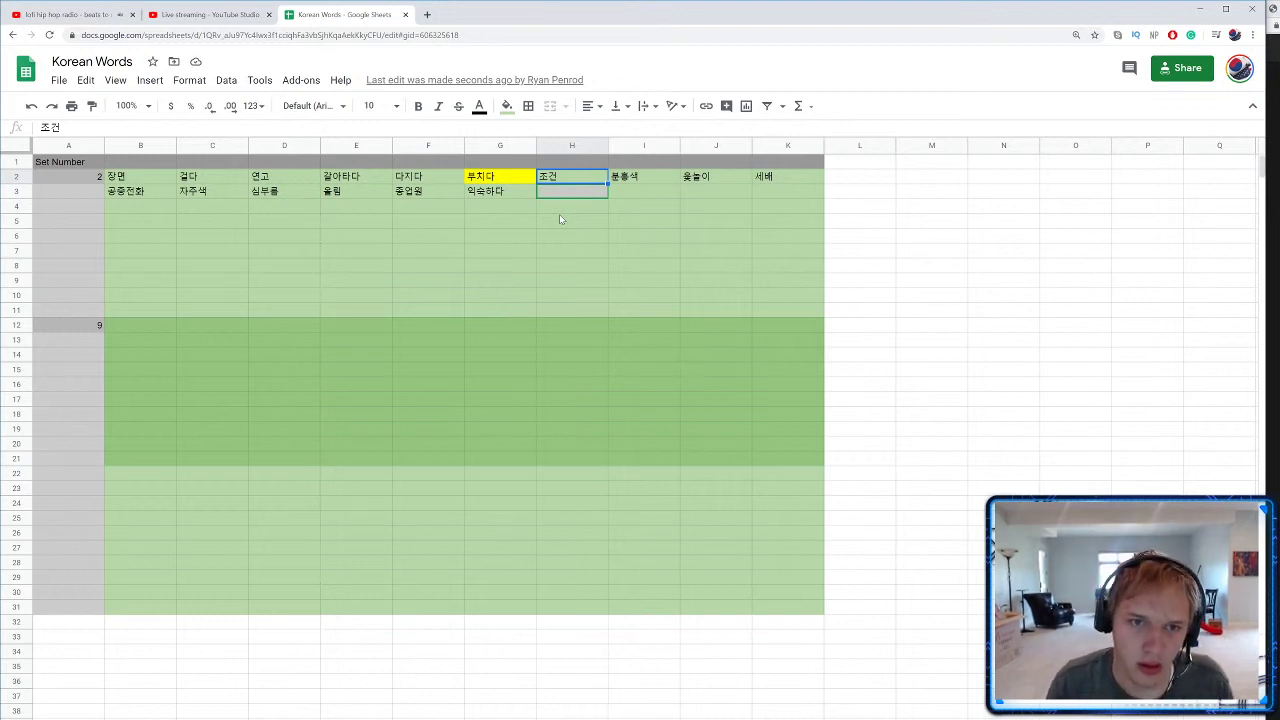
Step: Enter the word 회의 in cell H3 of the set 2 word list and fill that cell with yellow
left_click(562, 192)
type("회의")
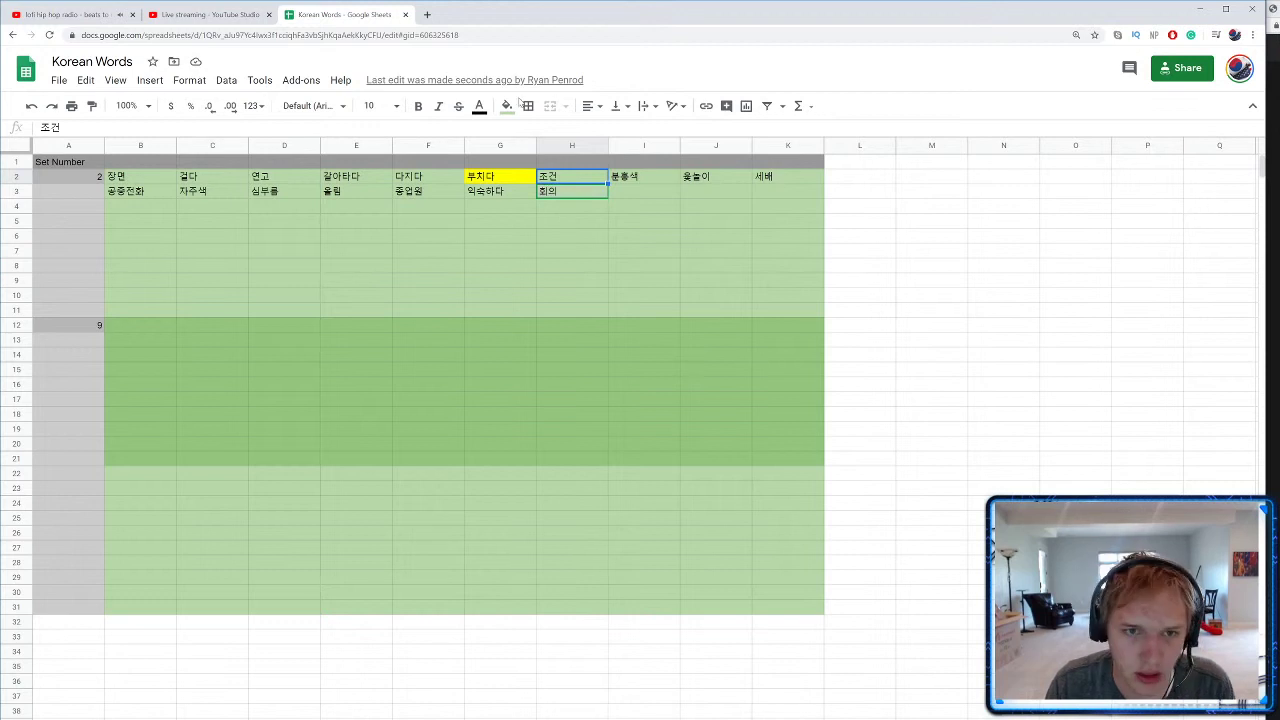
left_click(507, 106)
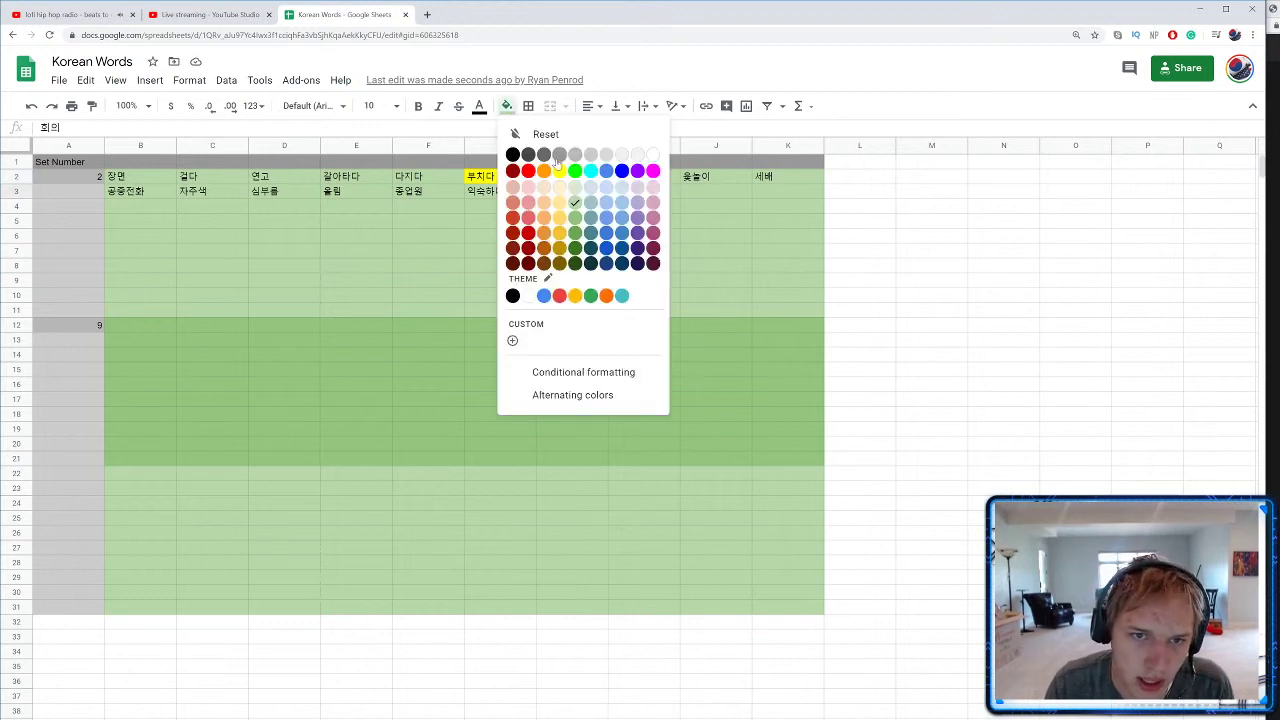
left_click(565, 172)
Step: Enter the words 교외 in cell I3, 예매 in cell C4 and 동료 in cell D4 of the set 2 word list
left_click(673, 196)
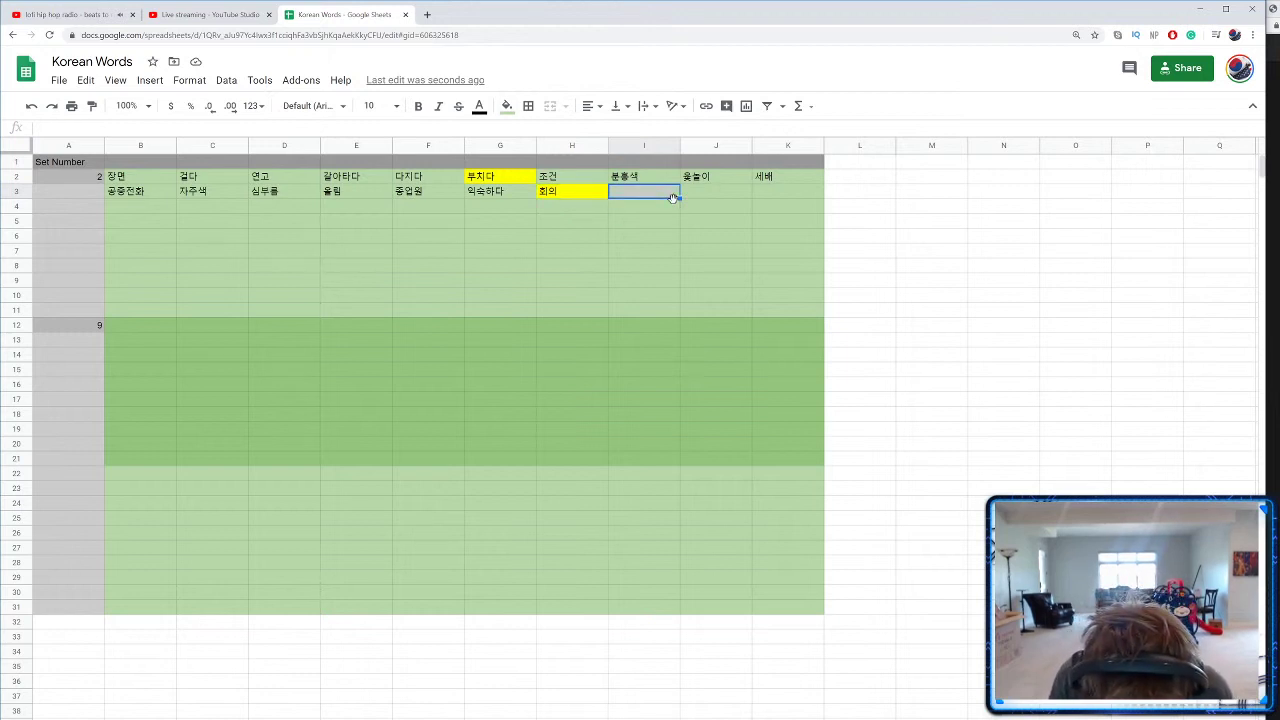
type("교외")
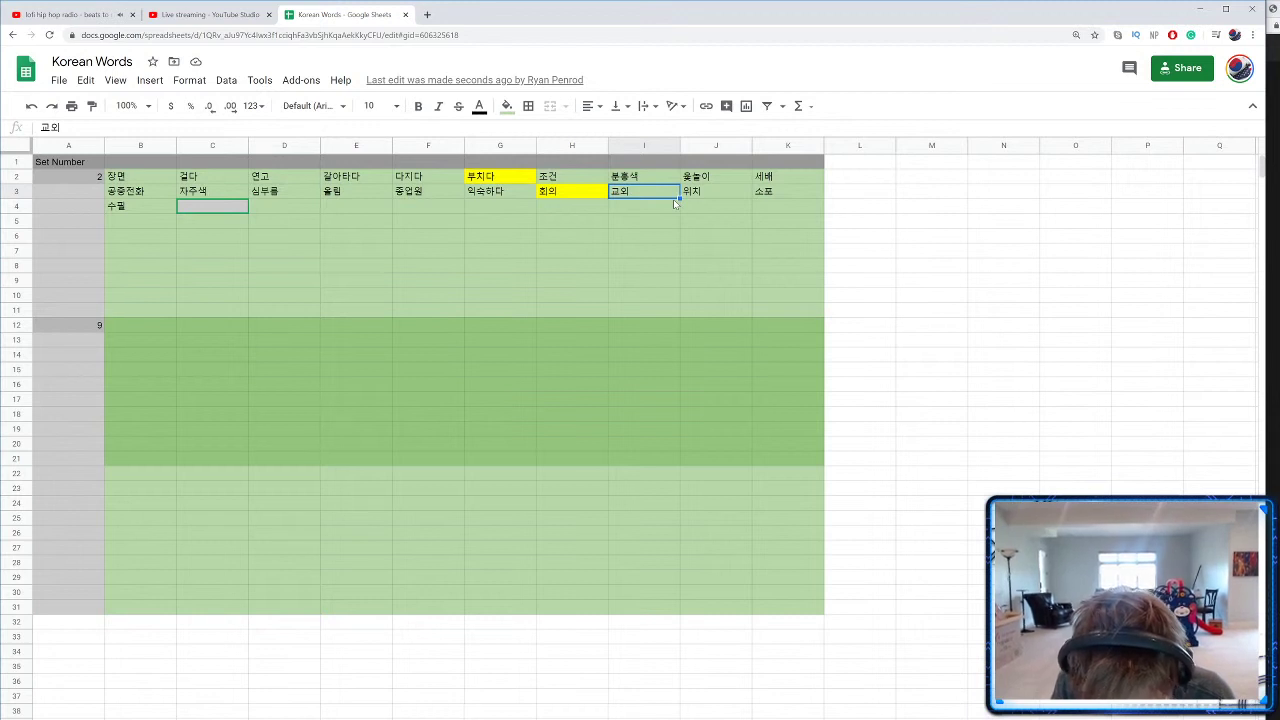
type("예매")
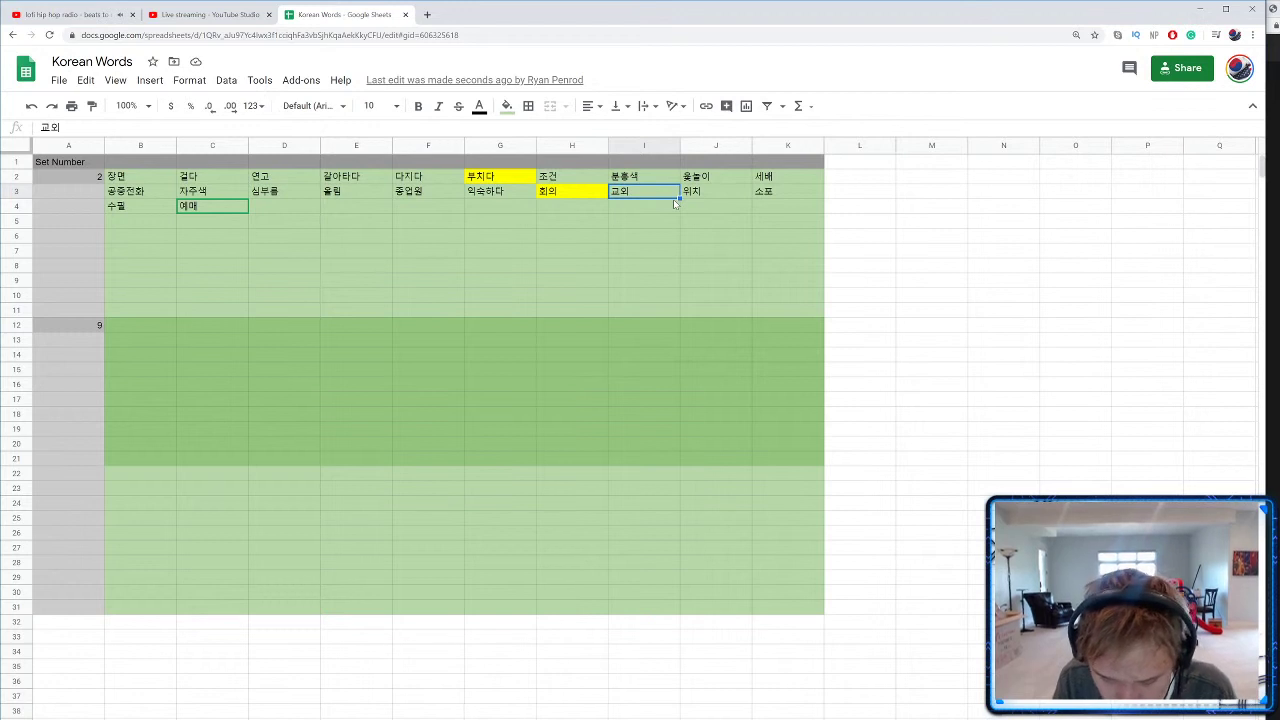
key("Tab")
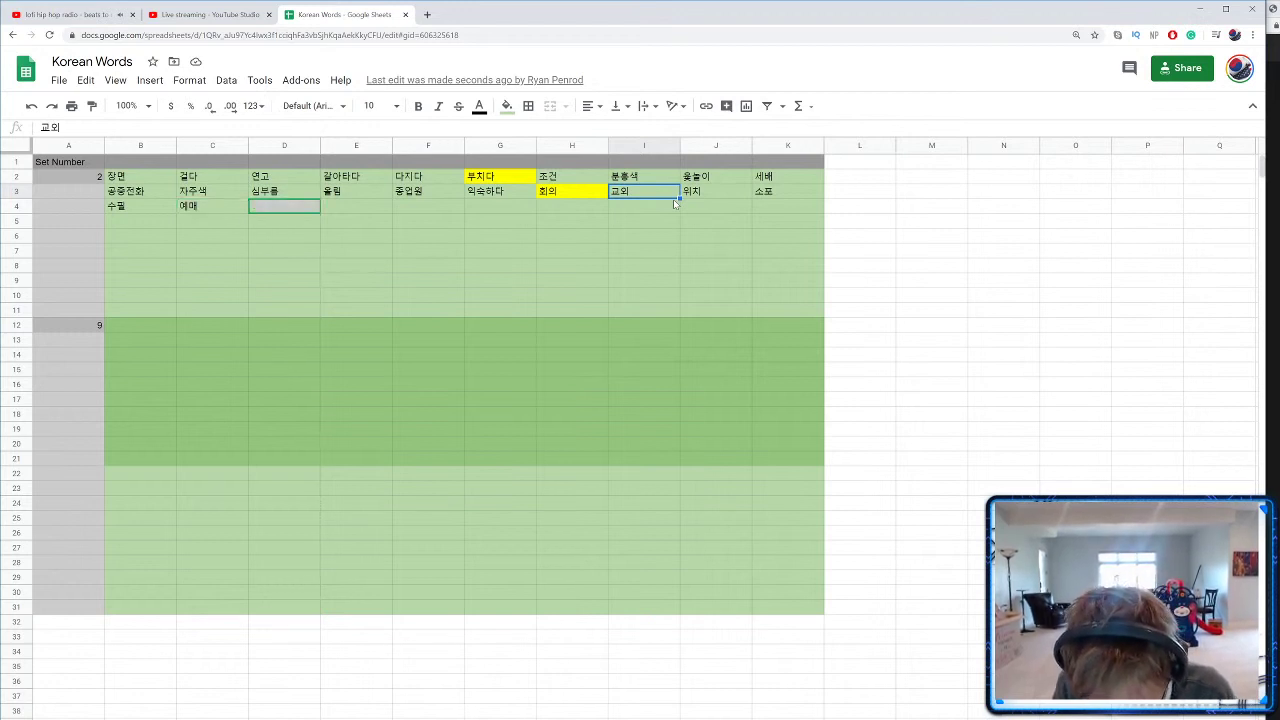
type("동료")
key("Tab")
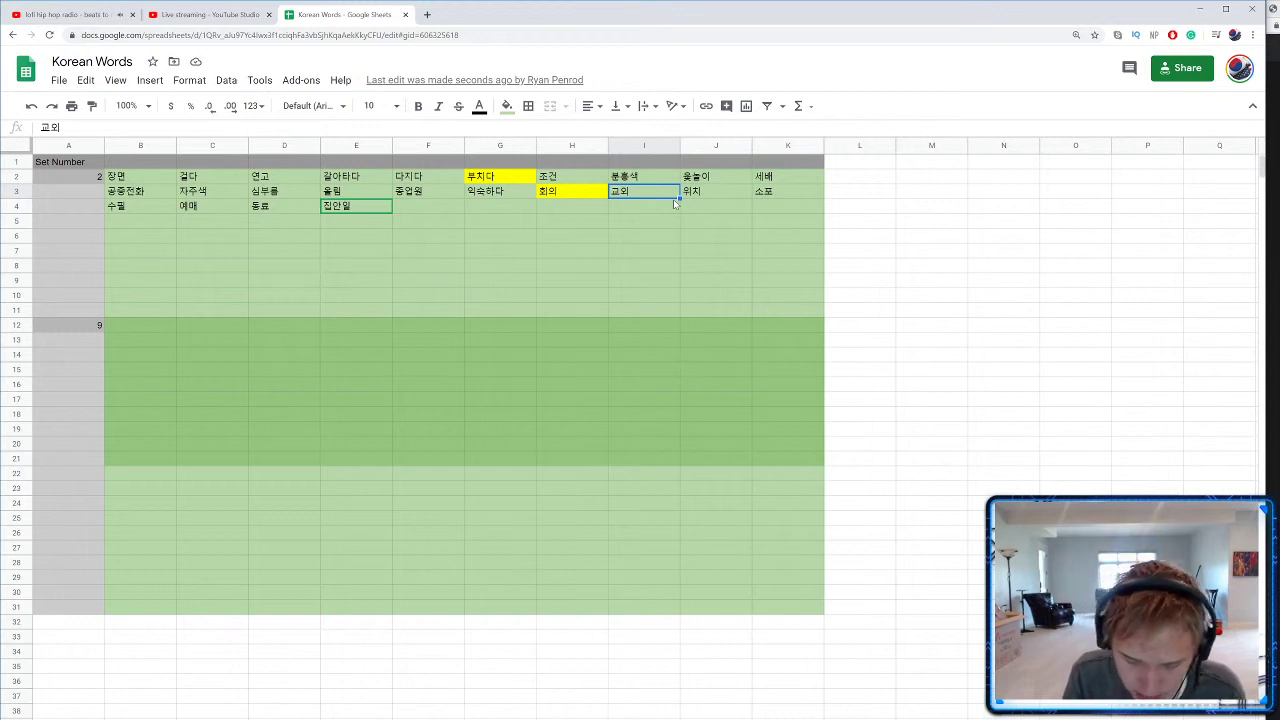
Step: Enter the words 집안일, 다행 and 무리 in cells E4, F4 and G4 of the set 2 word list
key("Tab")
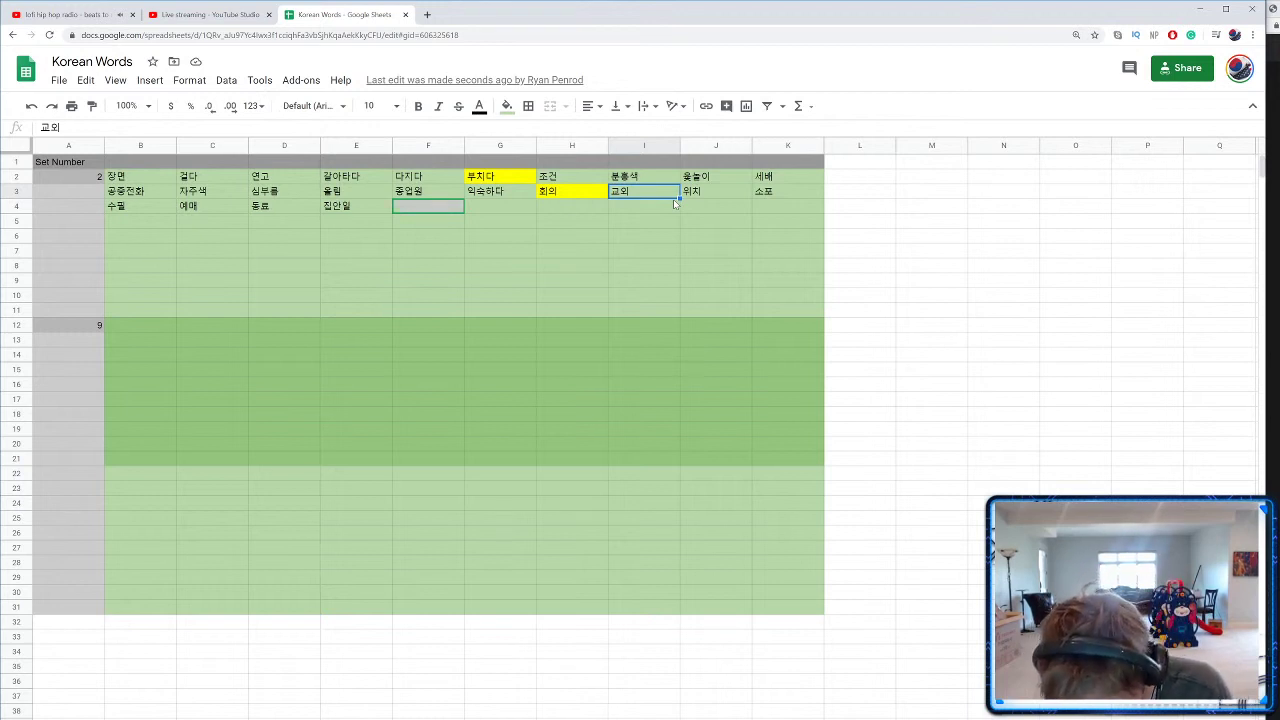
type("다행")
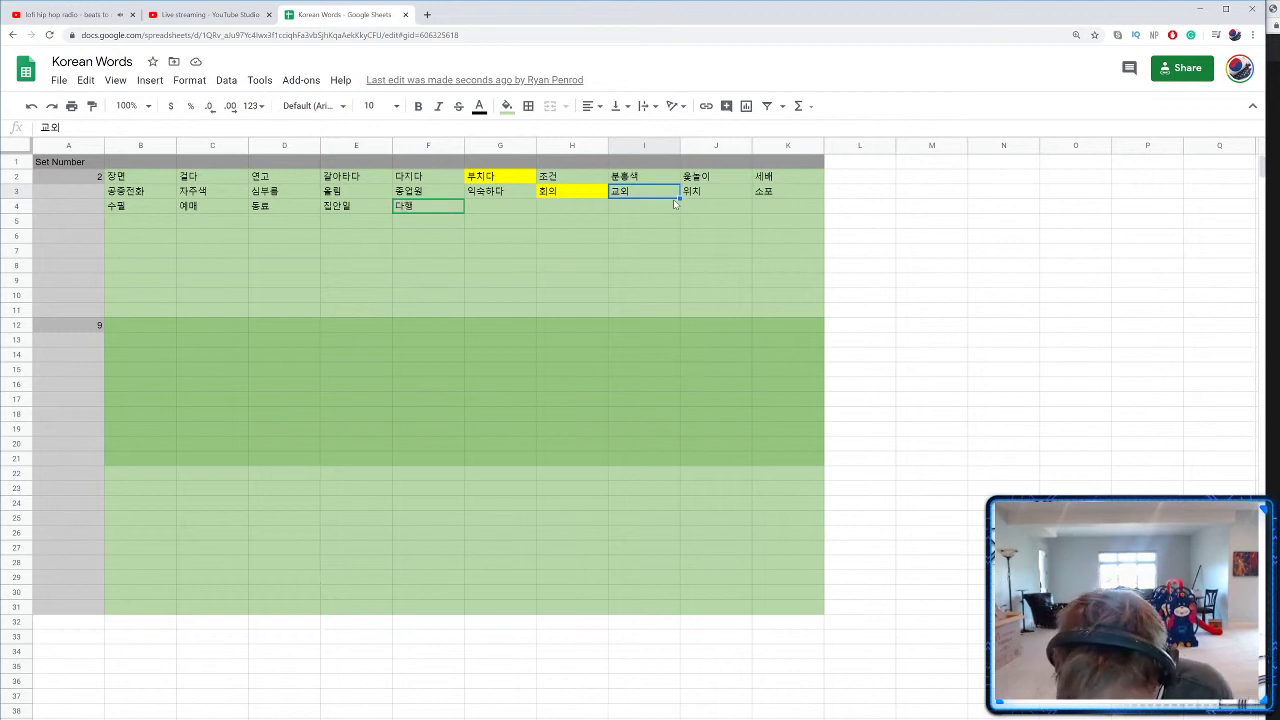
key("Tab")
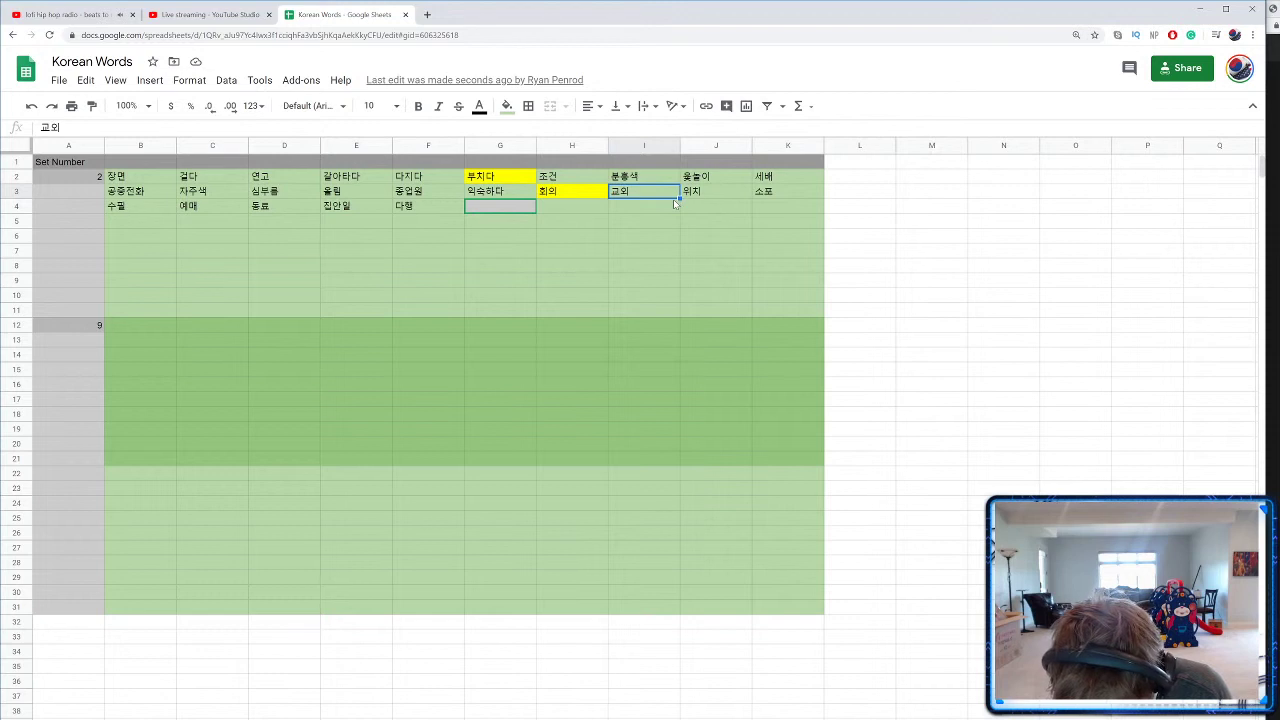
type("무리")
key("Tab")
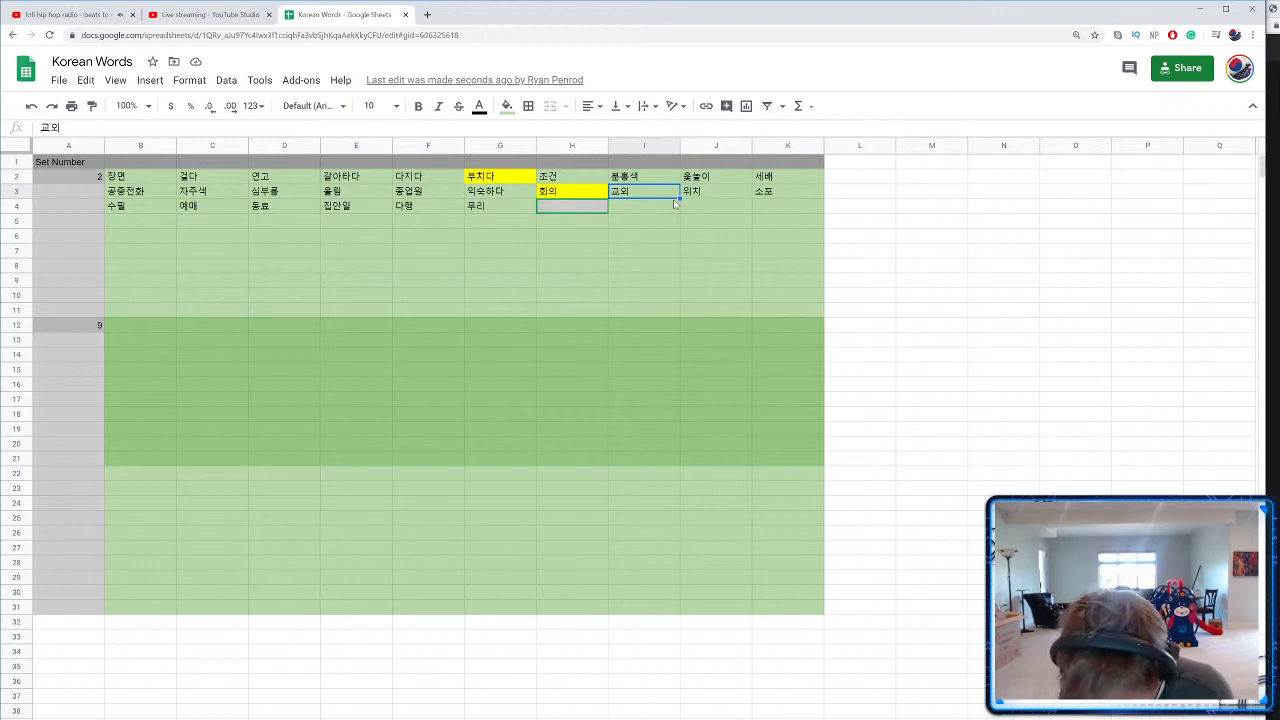
Step: Enter the words 방해 in cell H4, 별일 in cell J4 and 채소 in cell K4 of the set 2 word list
type("방해")
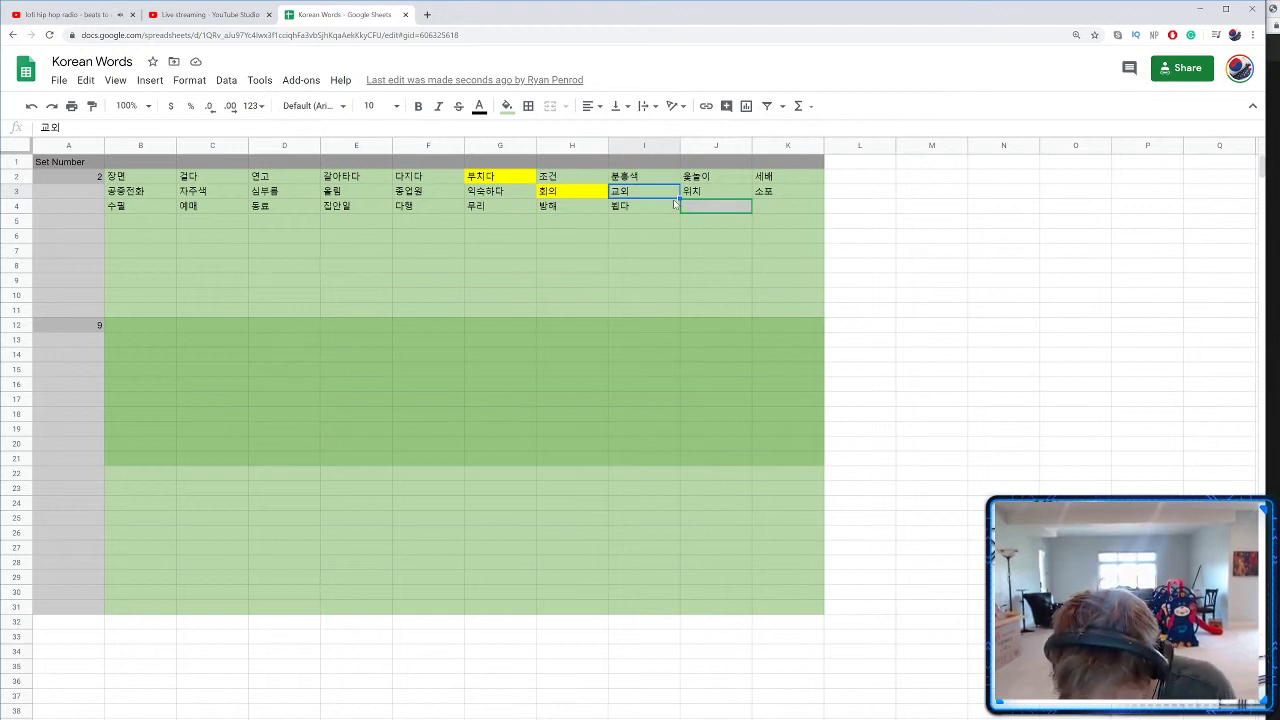
type("별일")
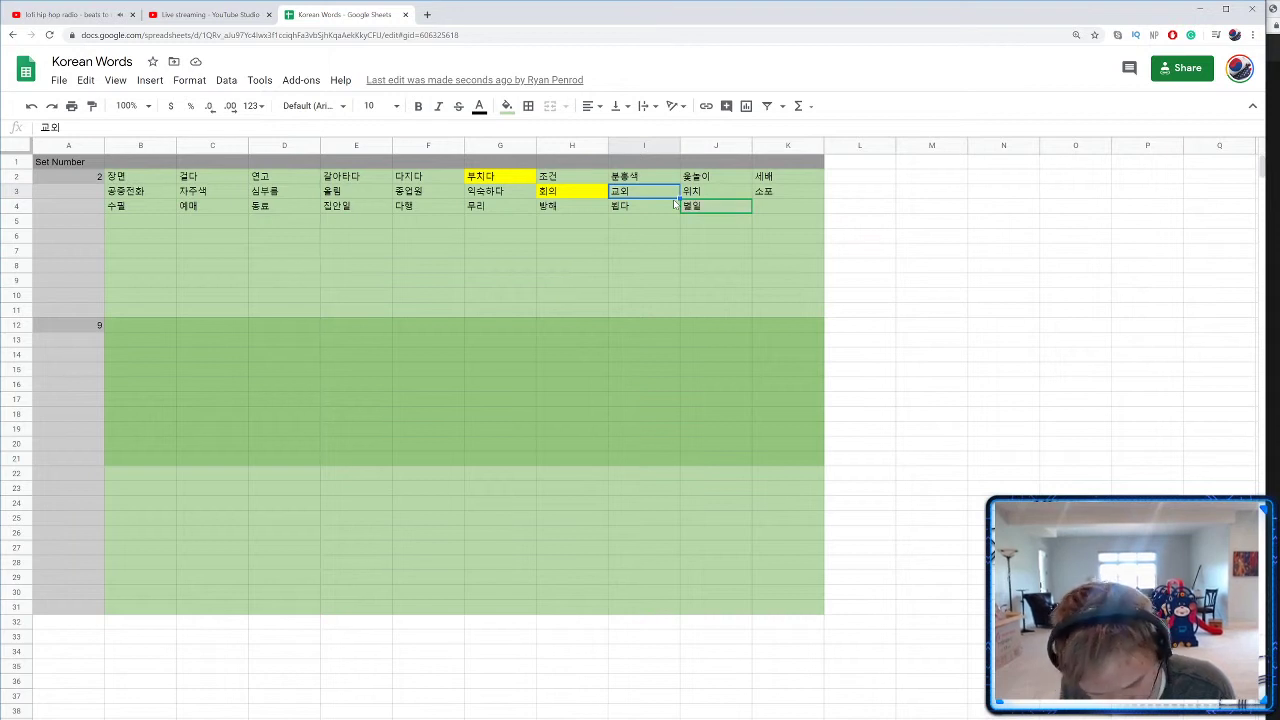
key("Tab")
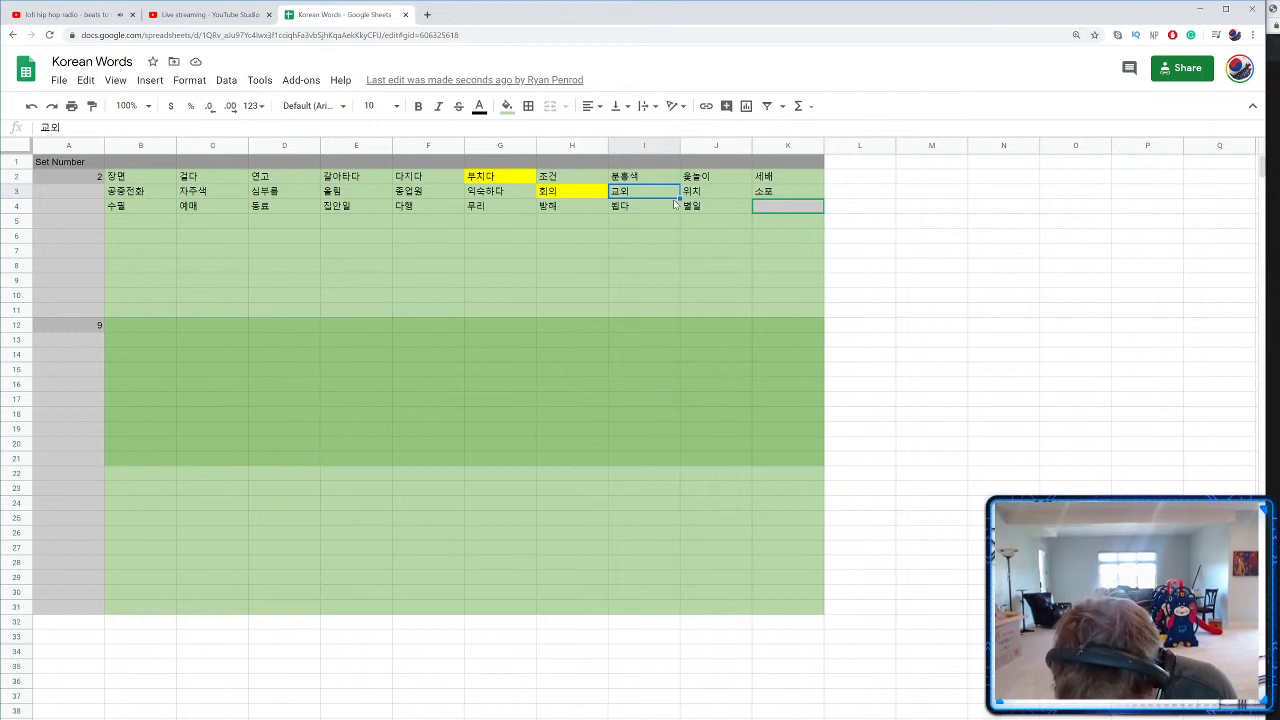
type("채소")
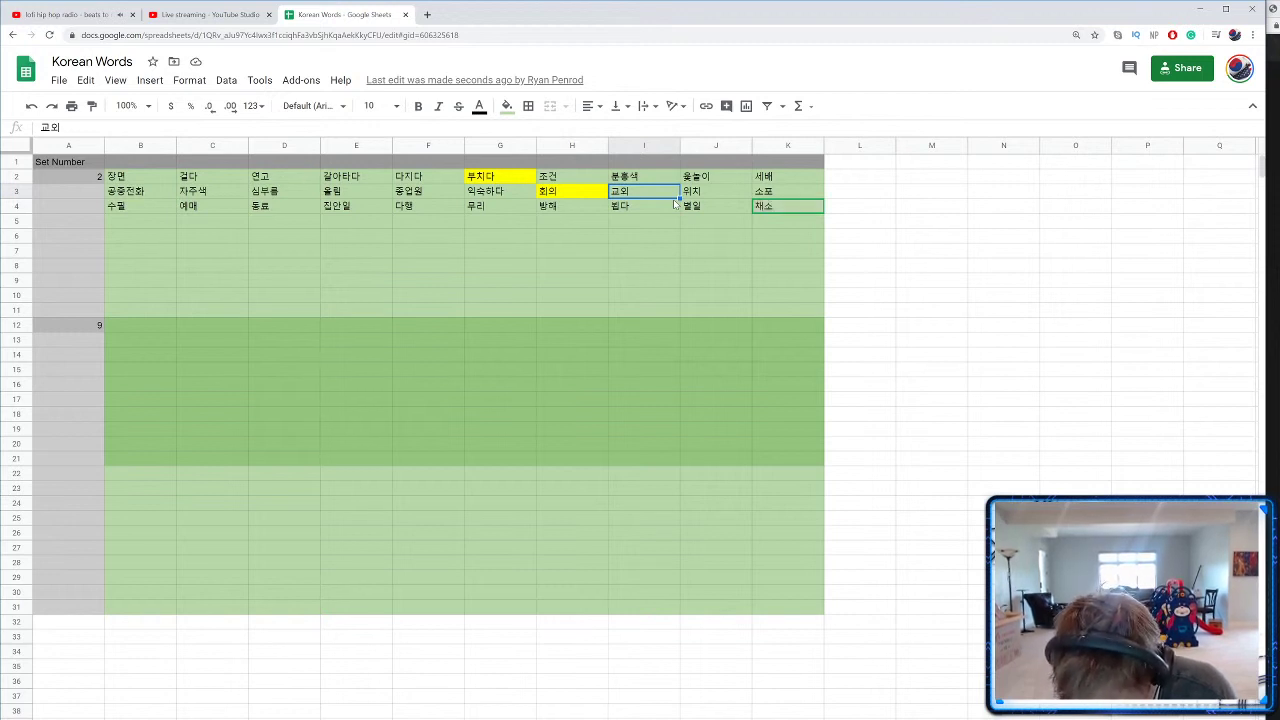
key("Return")
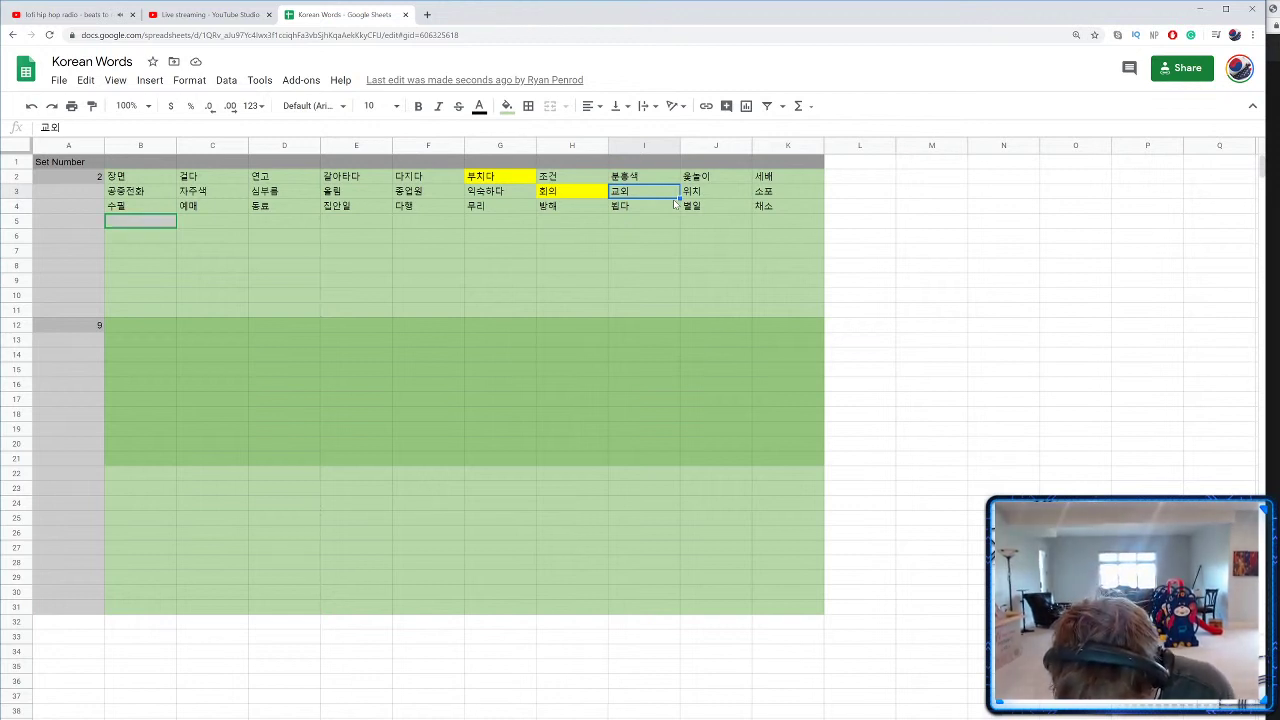
Step: Enter the words 푹, 붓다 and 붕대 in cells B5, C5 and D5 of the set 2 word list
key("Tab")
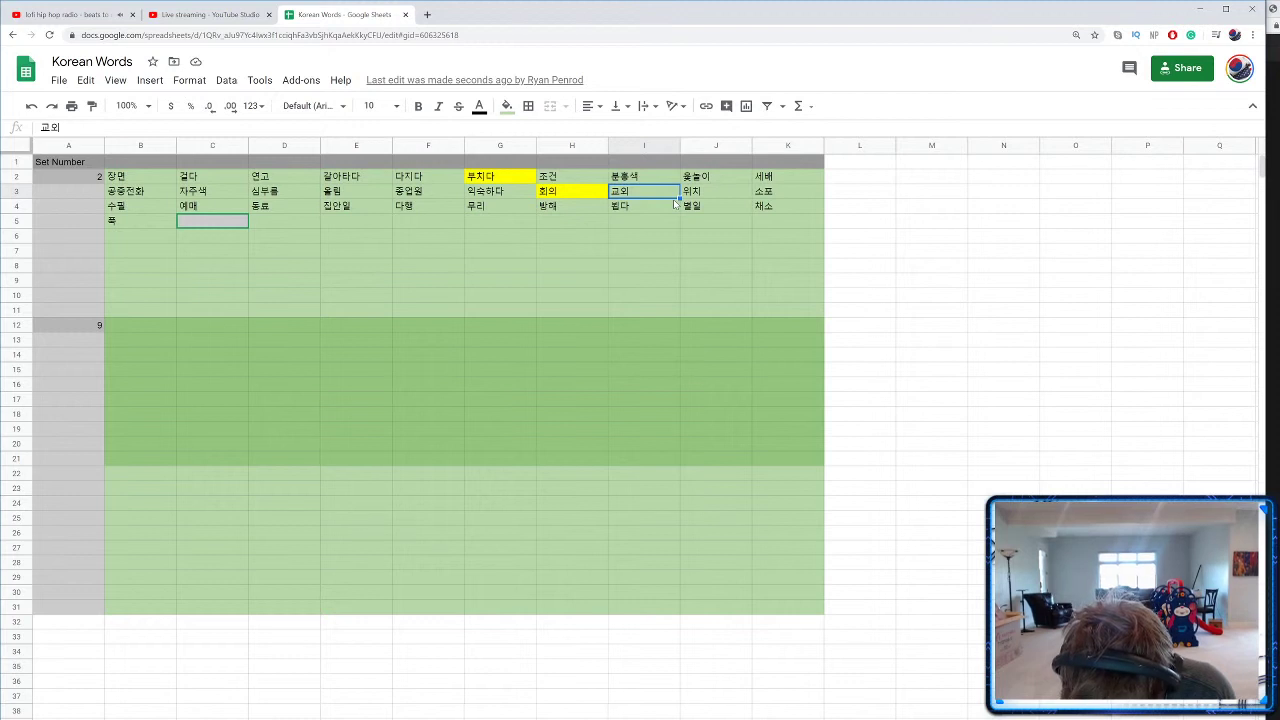
type("뽑다")
key("Tab")
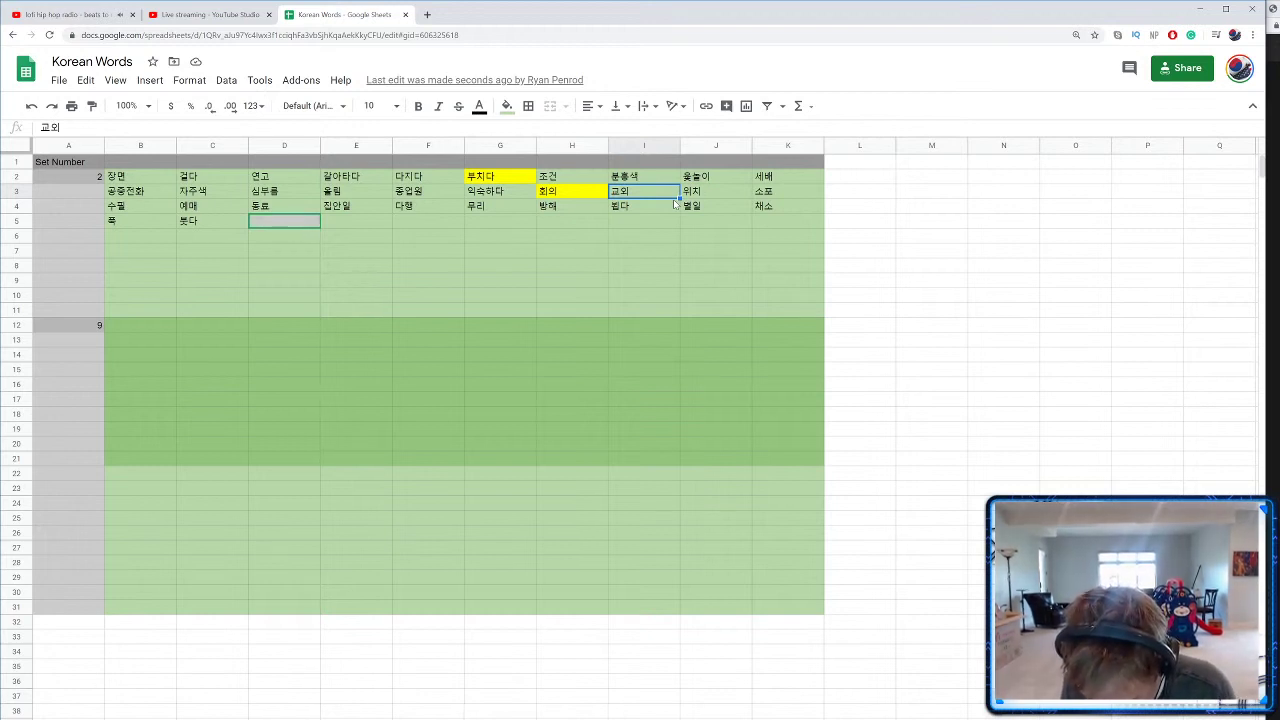
type("뽑다")
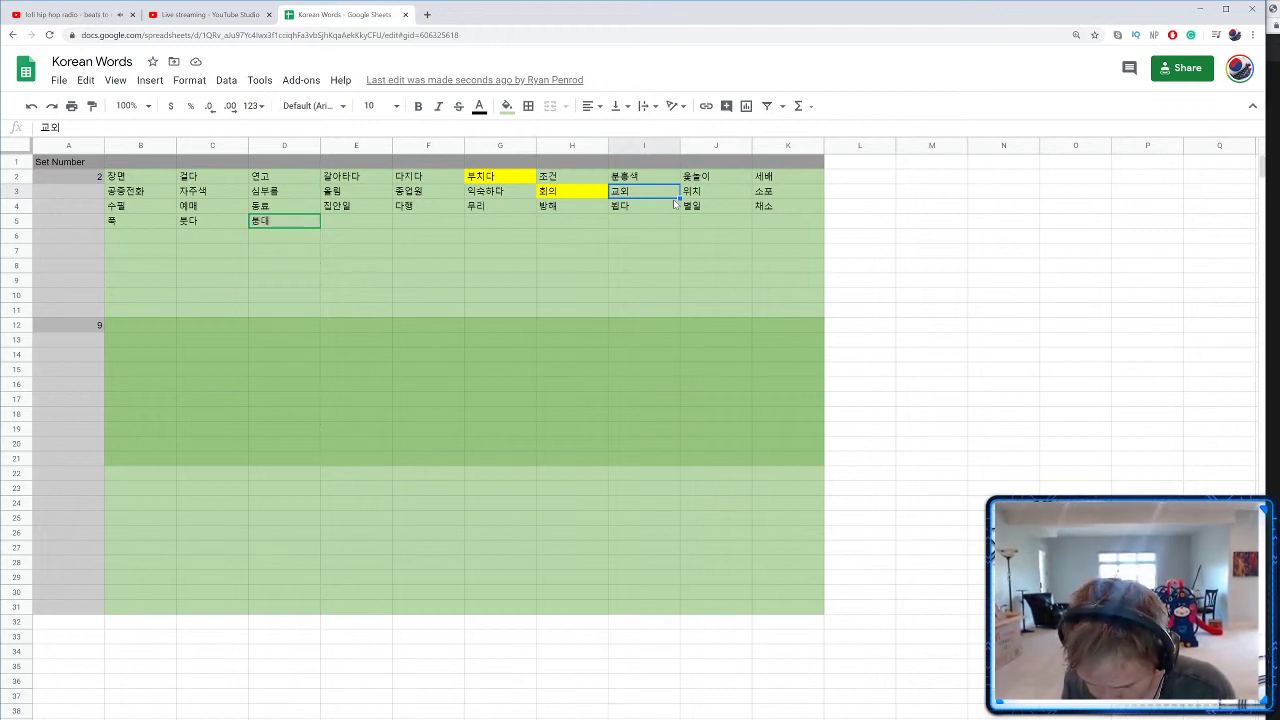
key("Tab")
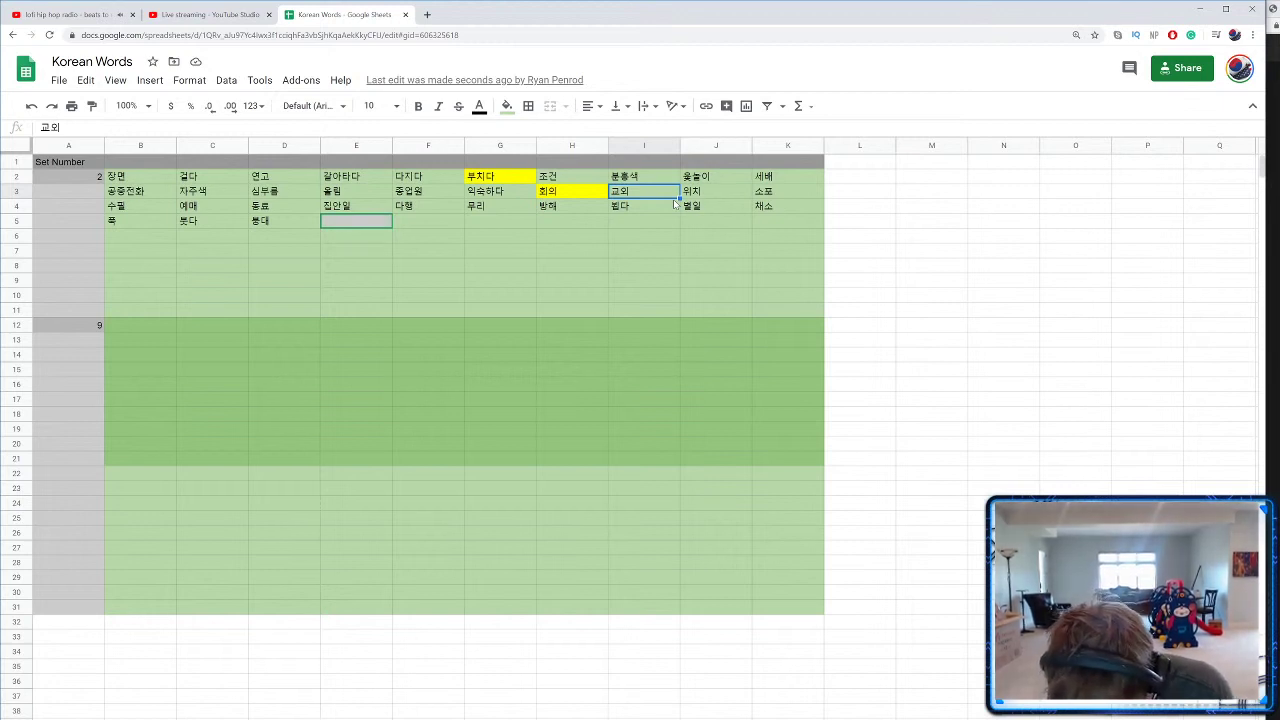
Step: Enter the words 서류 in cell E5, 예의 in cell G5 and 차갑다 in cell H5 of the set 2 word list
type("서류")
key("Tab")
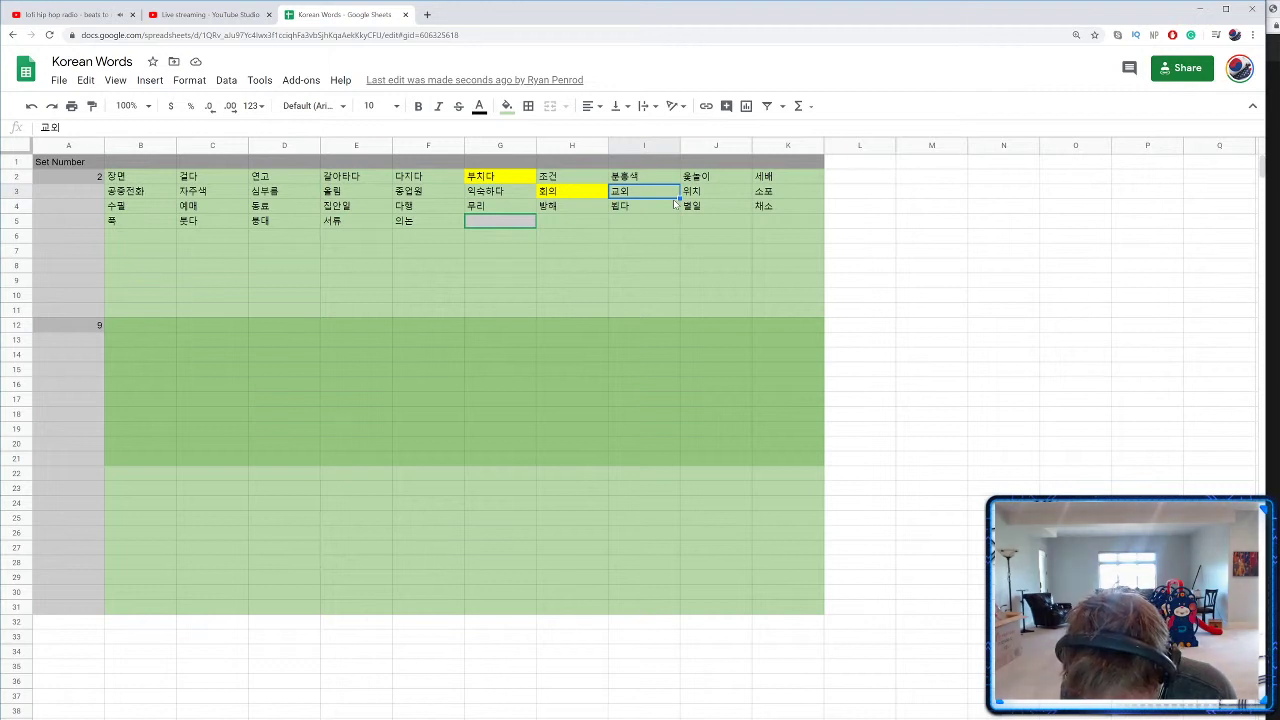
type("예의")
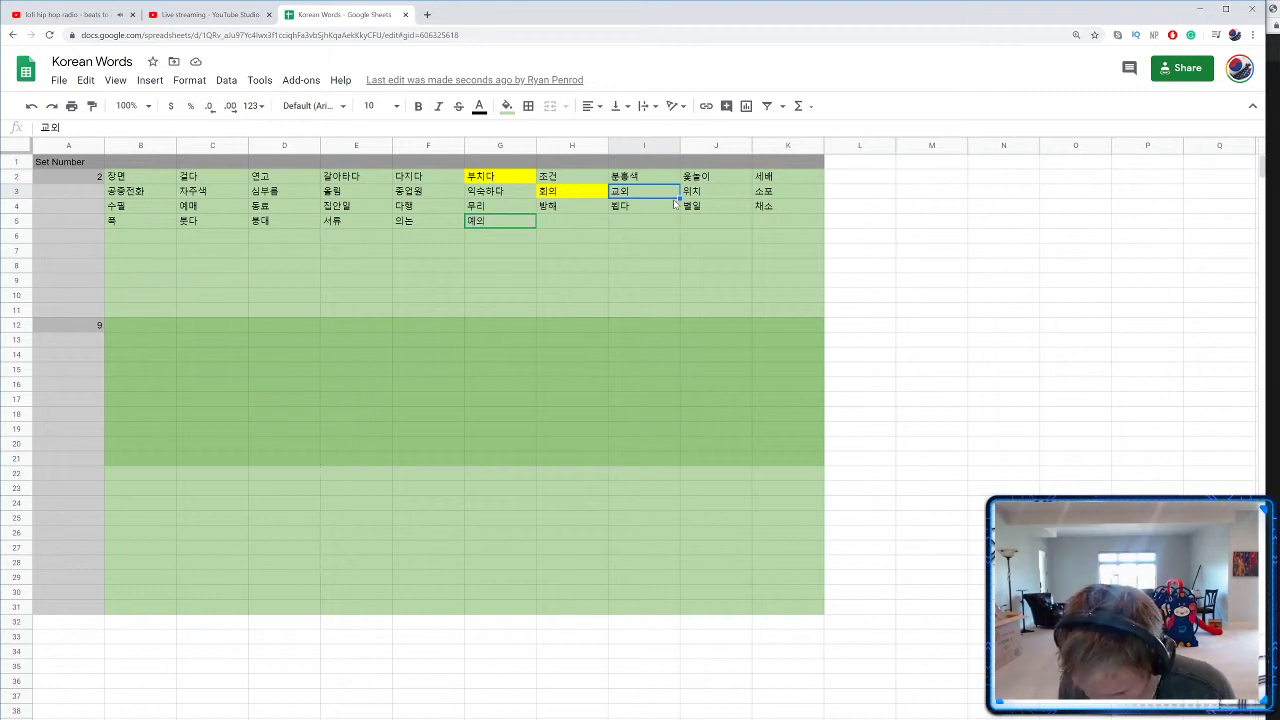
key("Tab")
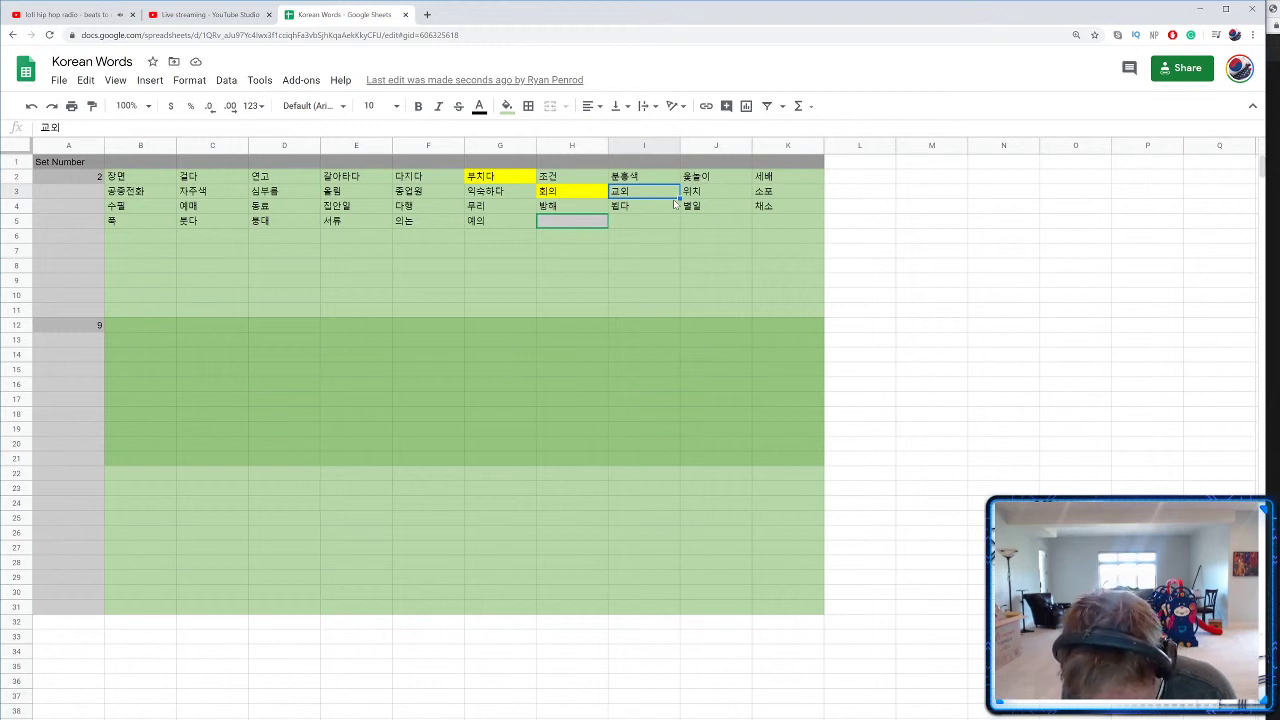
type("차갑다")
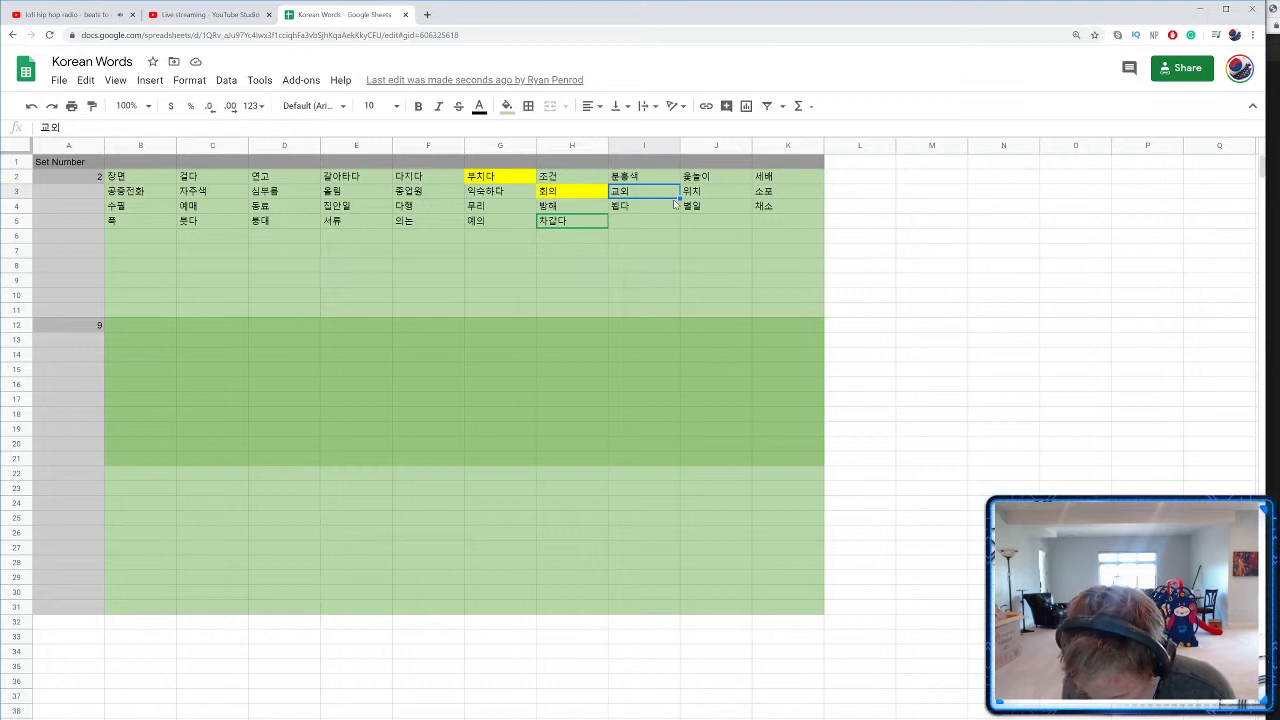
key("Tab")
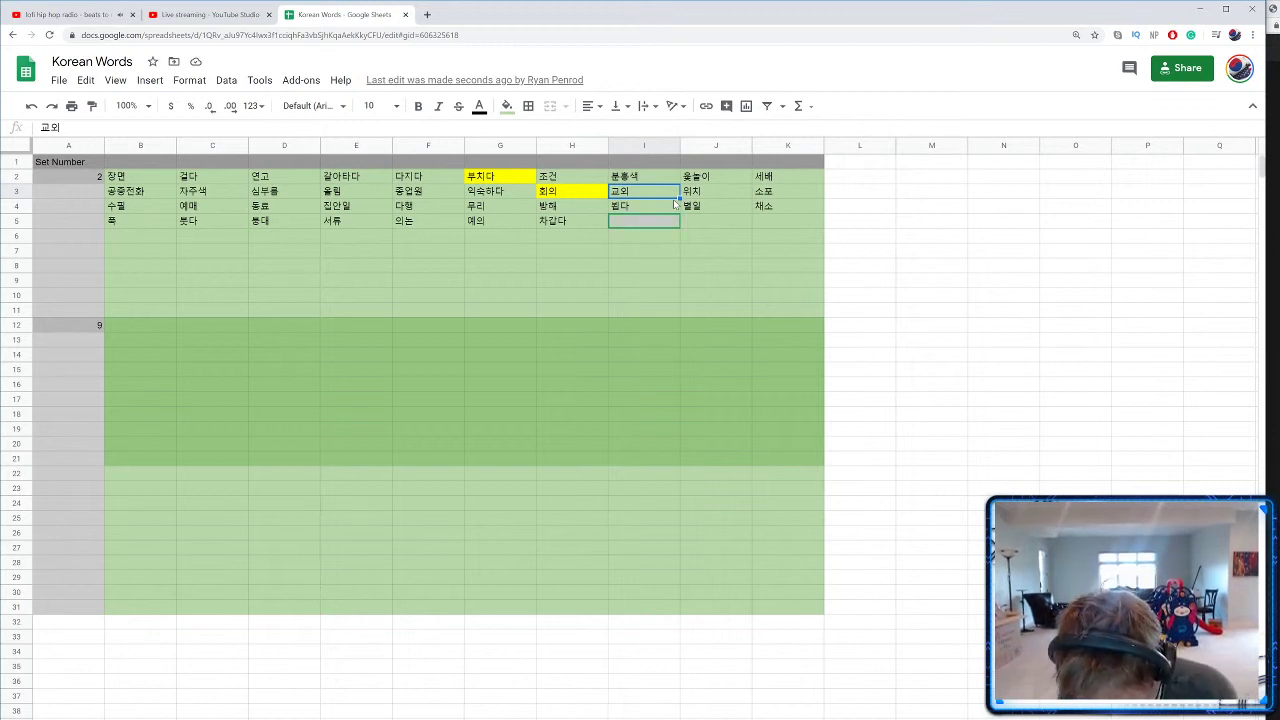
Step: Enter the word 차리다 in cell I5 of the set 2 word list and apply the same yellow fill to it
type("차리다")
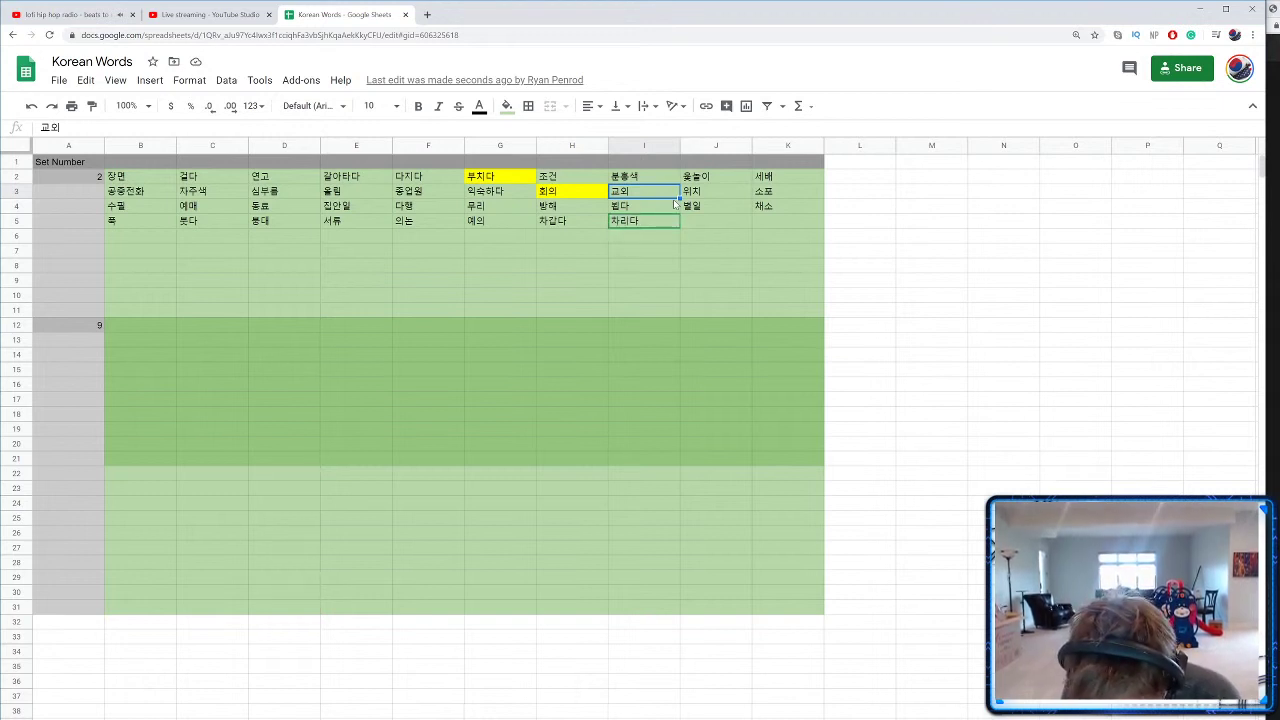
key("F4")
key("Right")
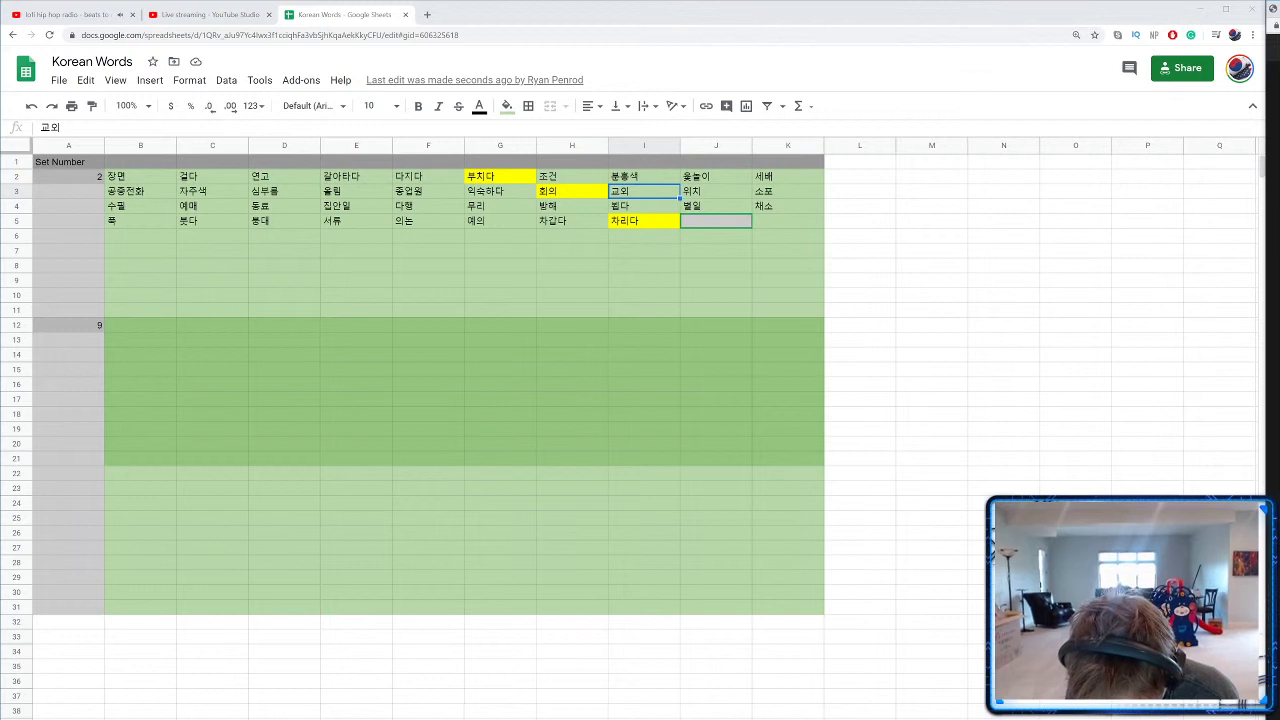
Step: Enter the words 정형외가 in cell J5 and 소아과 in cell K5 of the set 2 word list
type("정형외가")
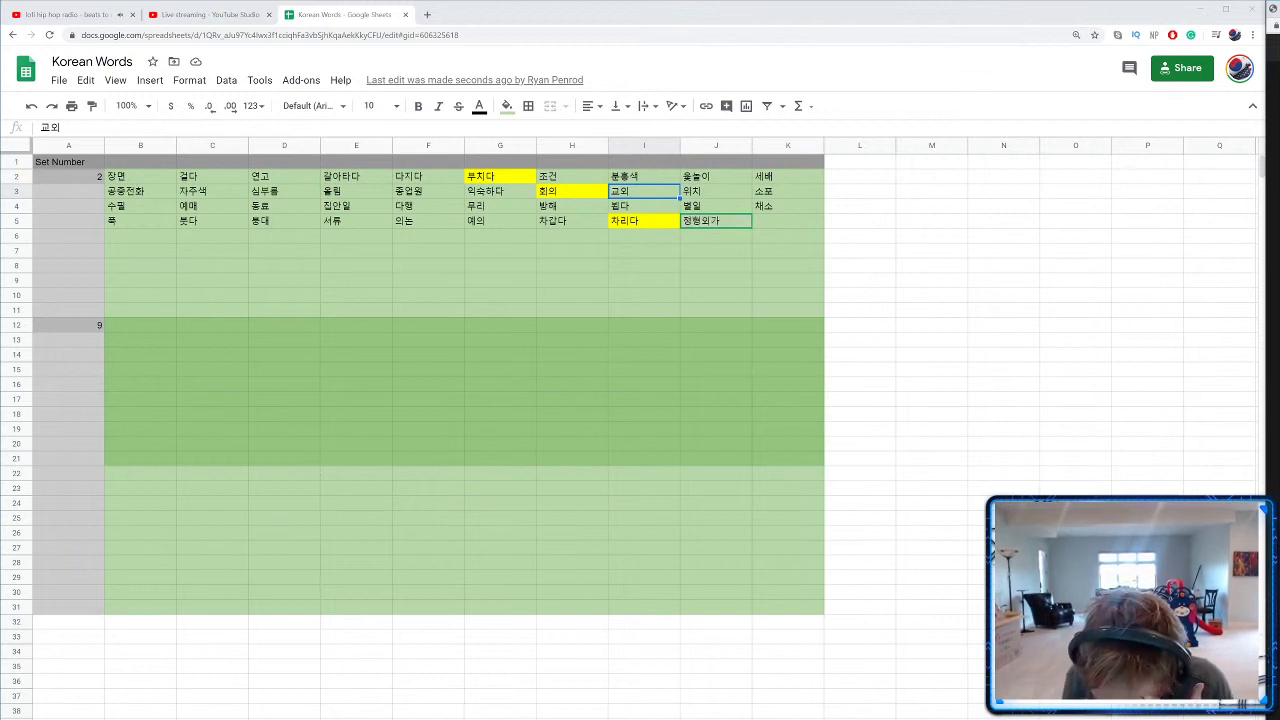
key("Tab")
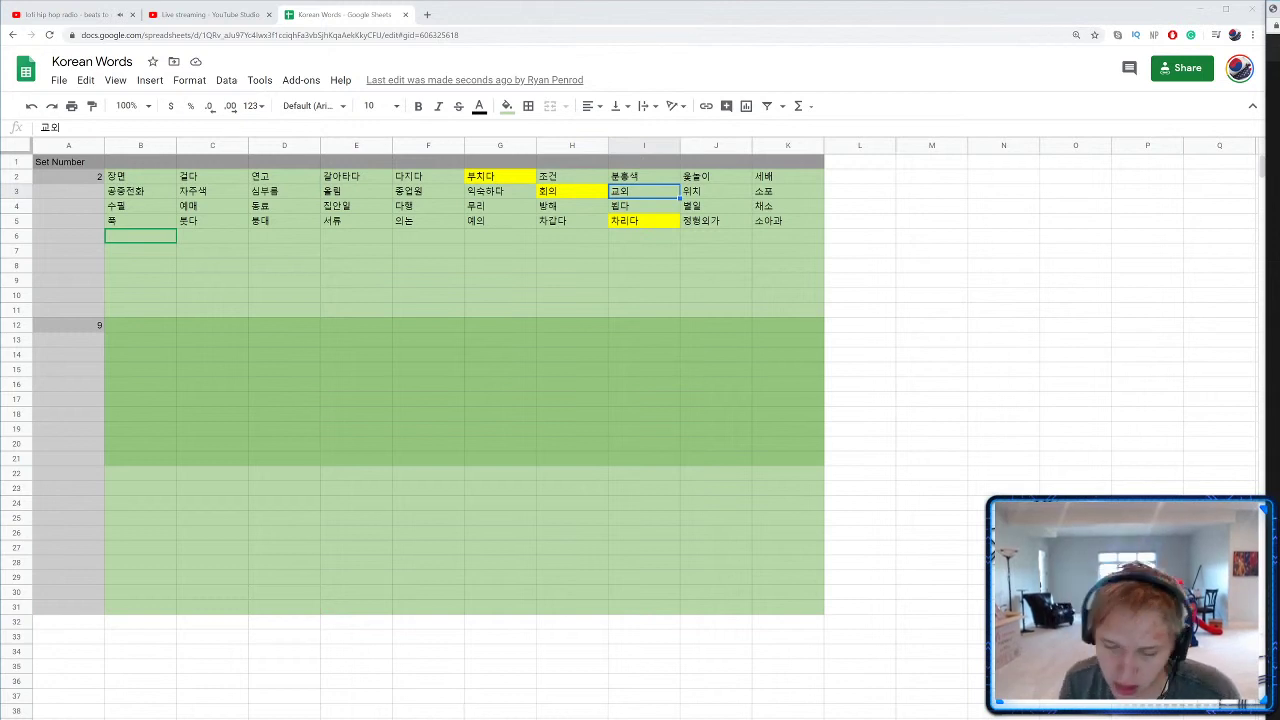
key("alt+Tab")
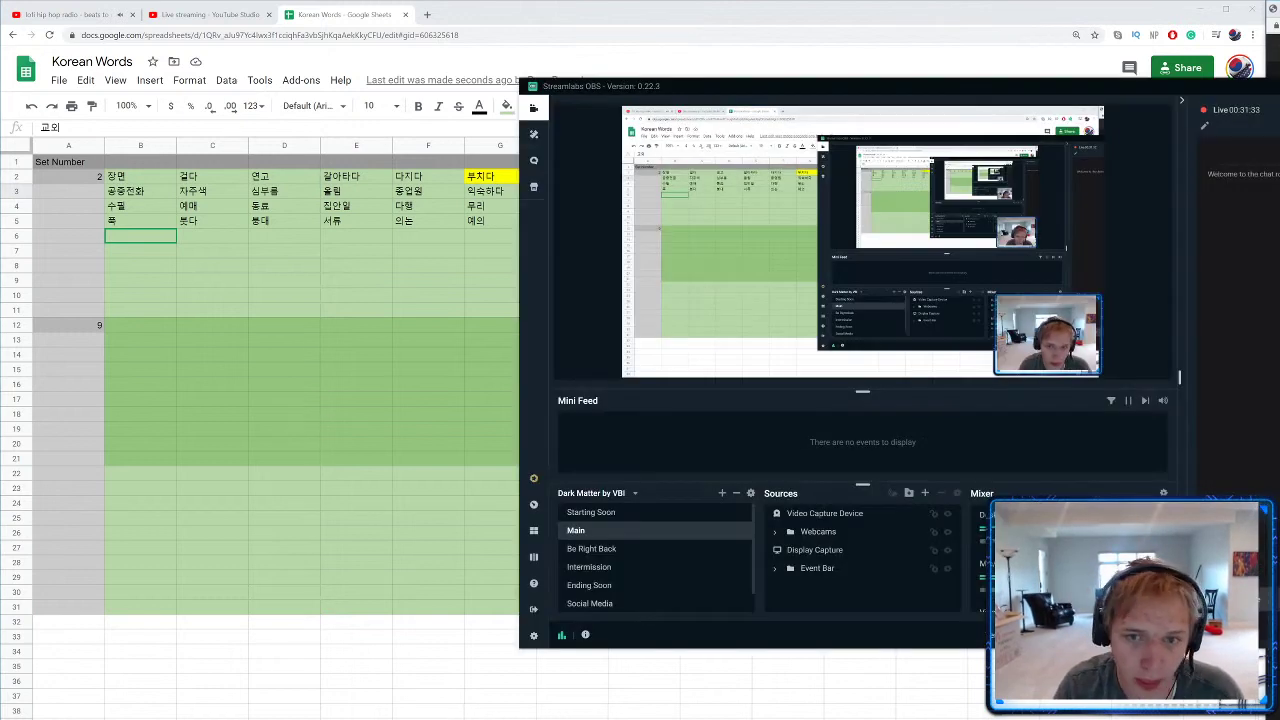
left_click(492, 705)
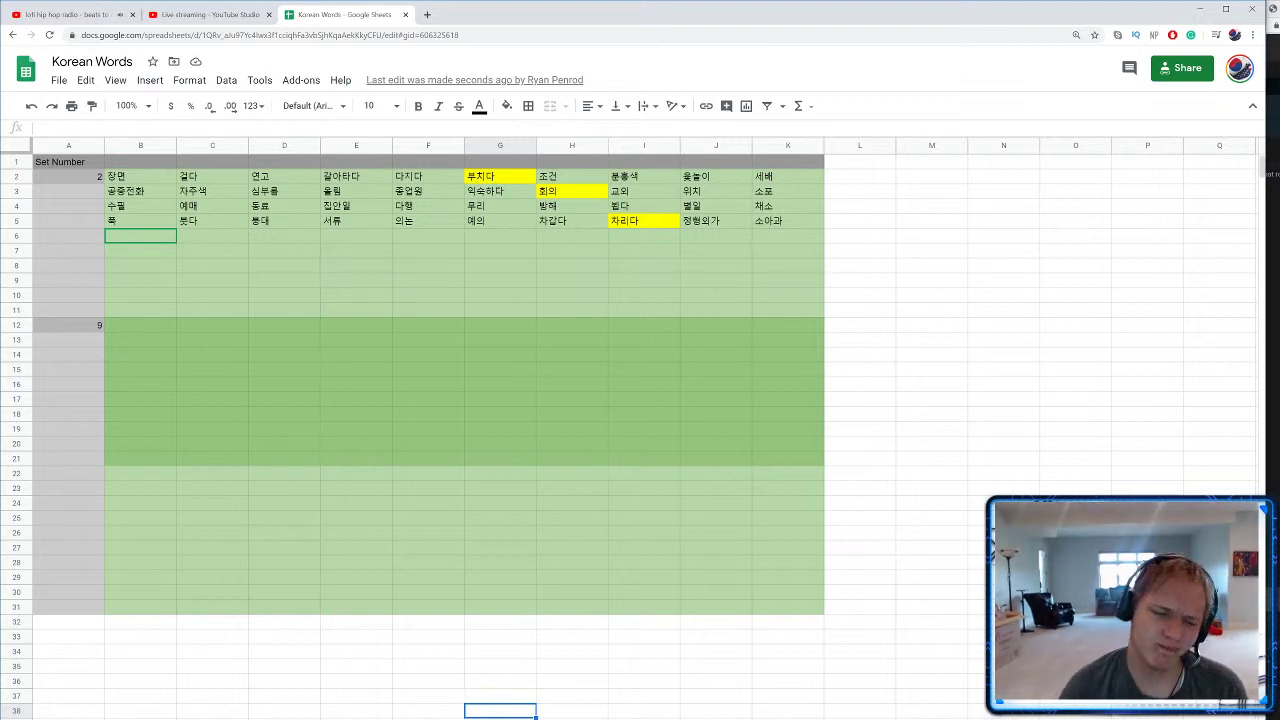
key("ctrl+shift+Page_Up")
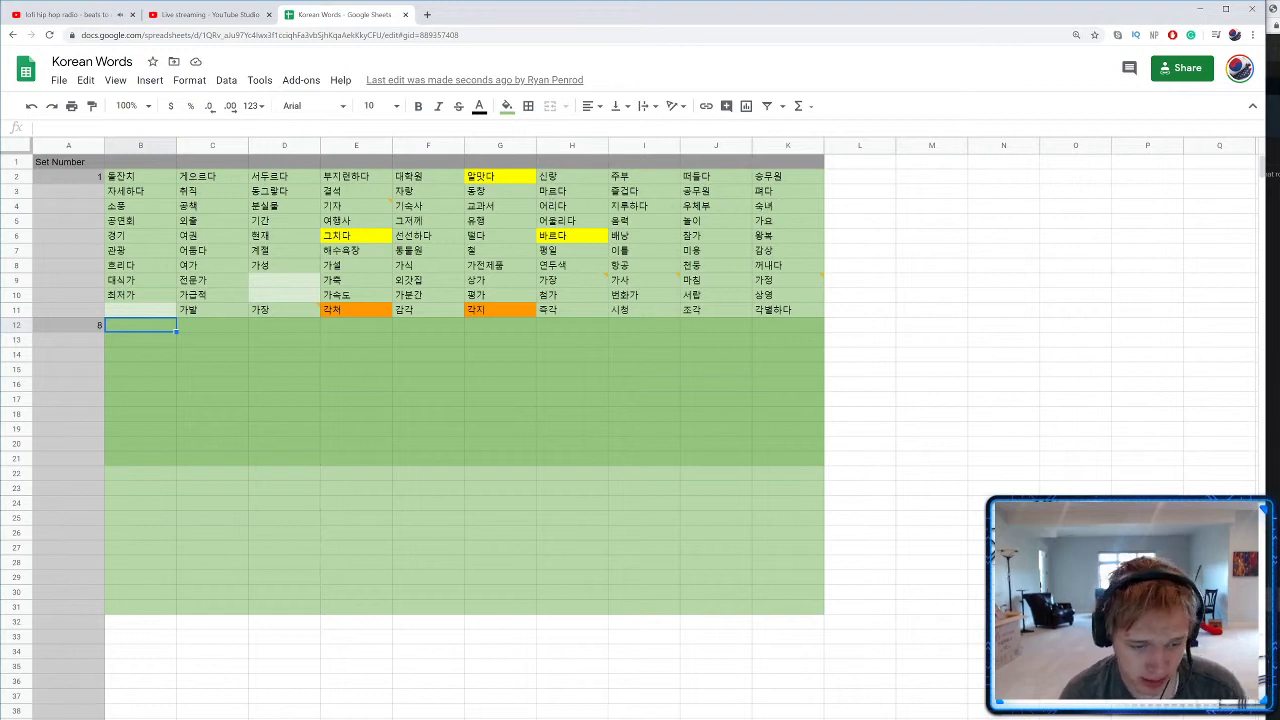
left_click(350, 718)
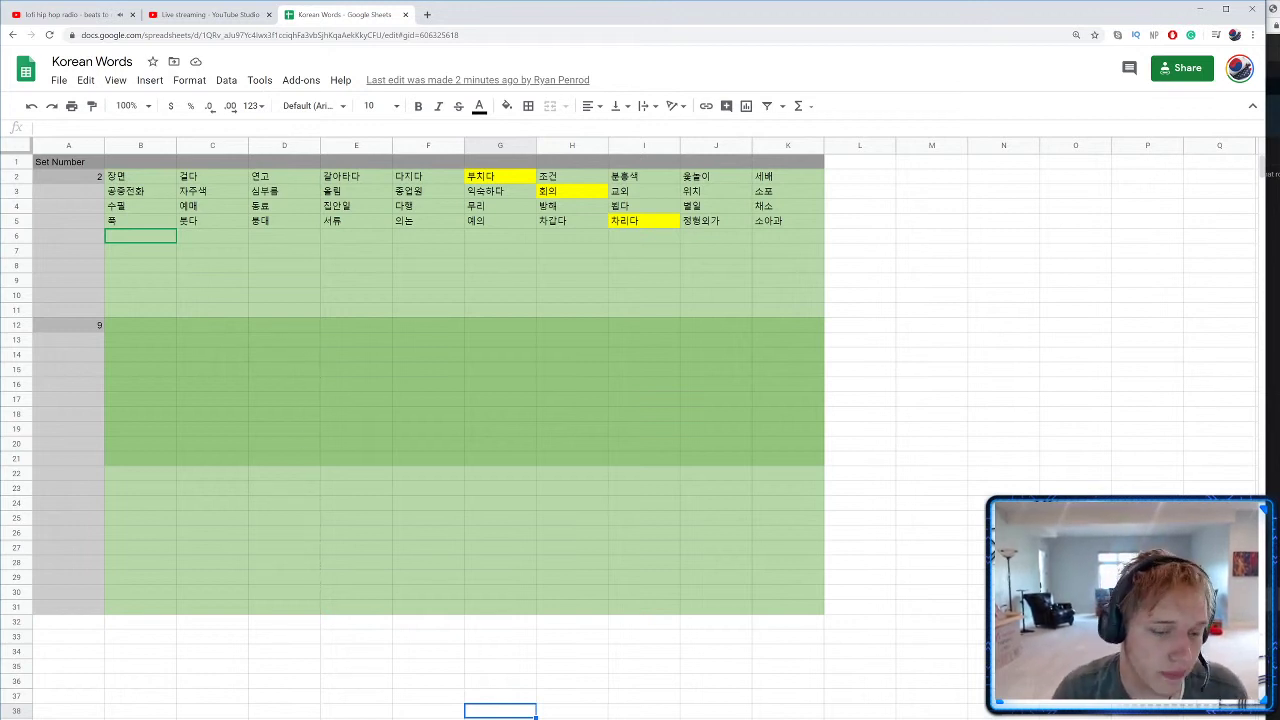
Step: Add the comment "To be gaunt, Skinny" to the word 마르다 in cell H3 of the set 1 word list
key("ctrl+shift+Page_Up")
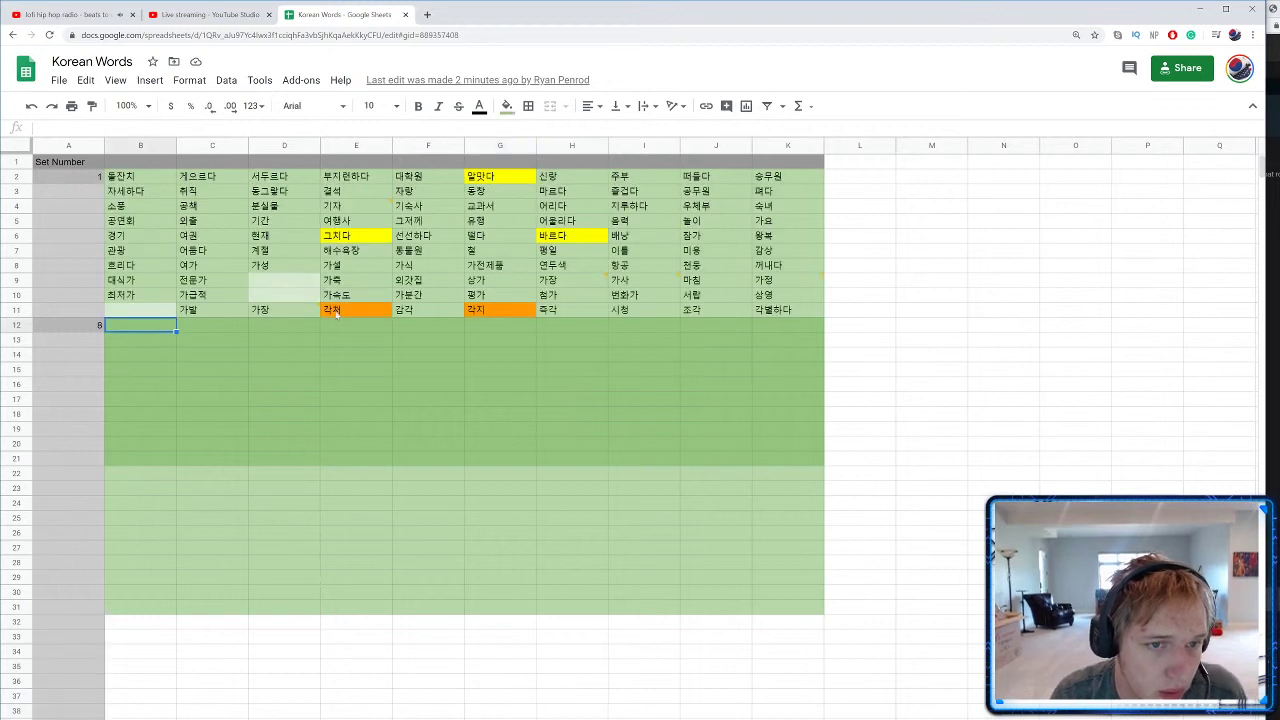
left_click(586, 192)
right_click(586, 192)
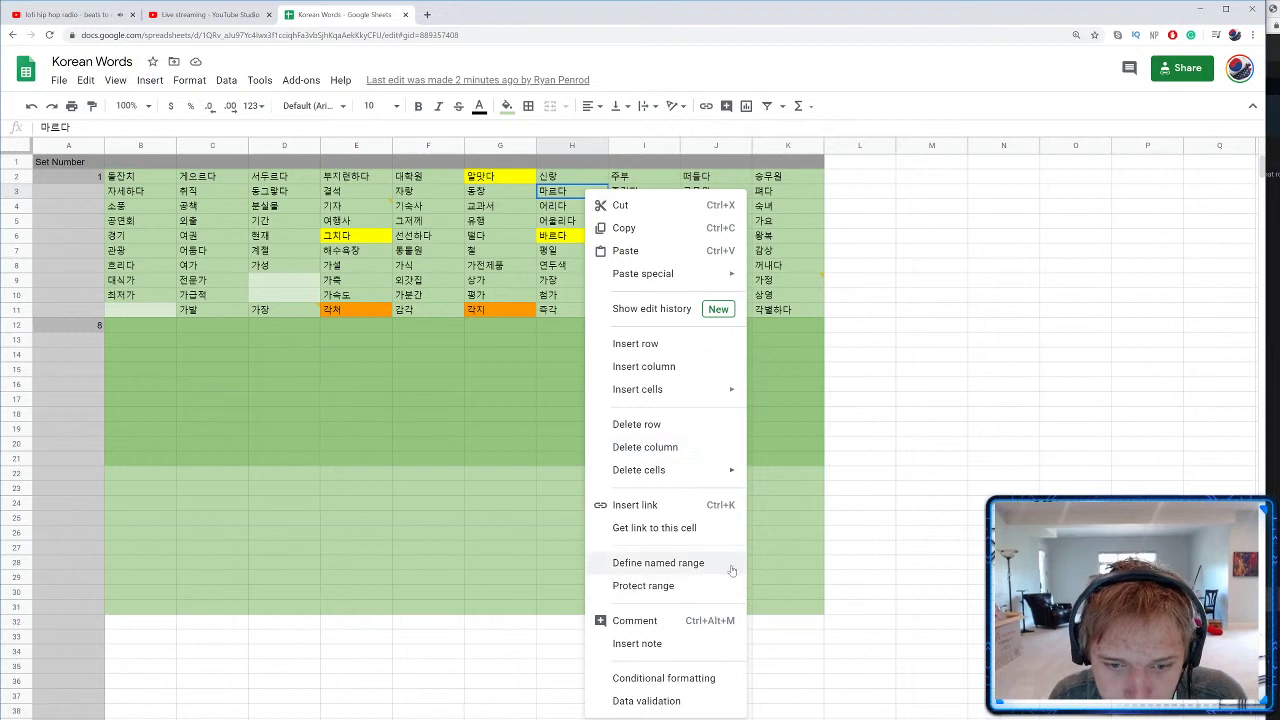
left_click(700, 621)
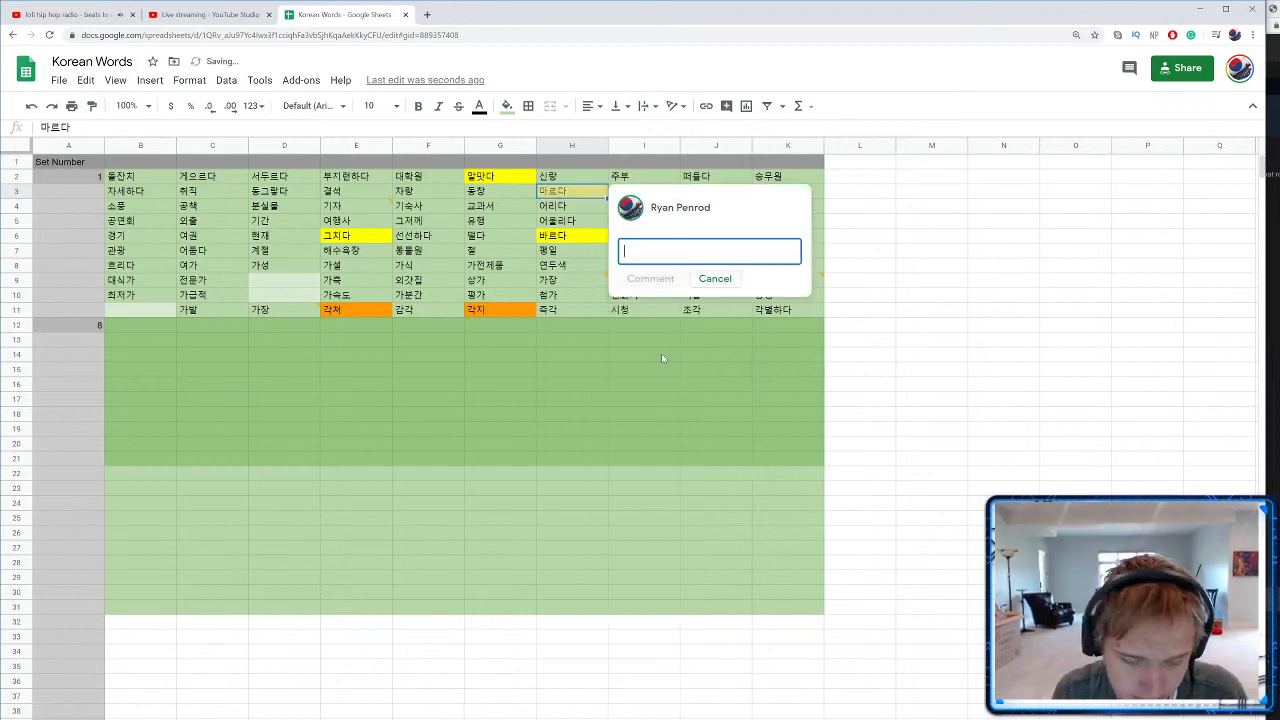
type("T")
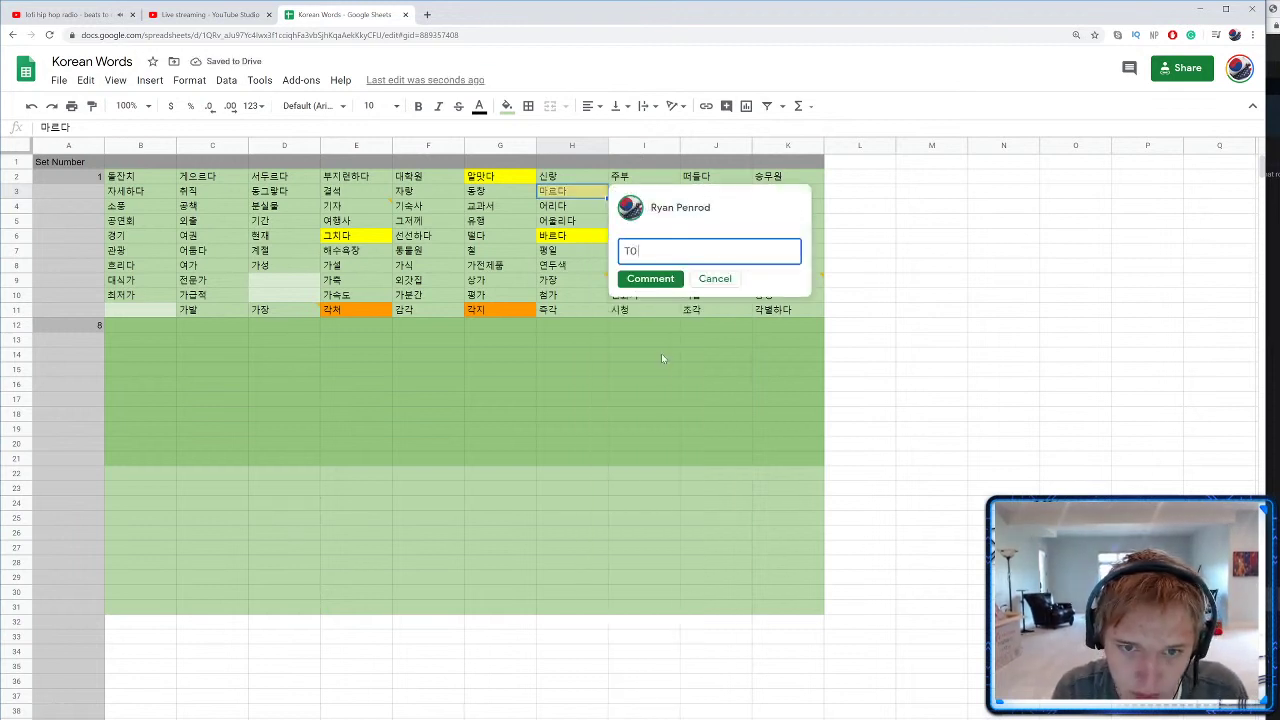
type("o")
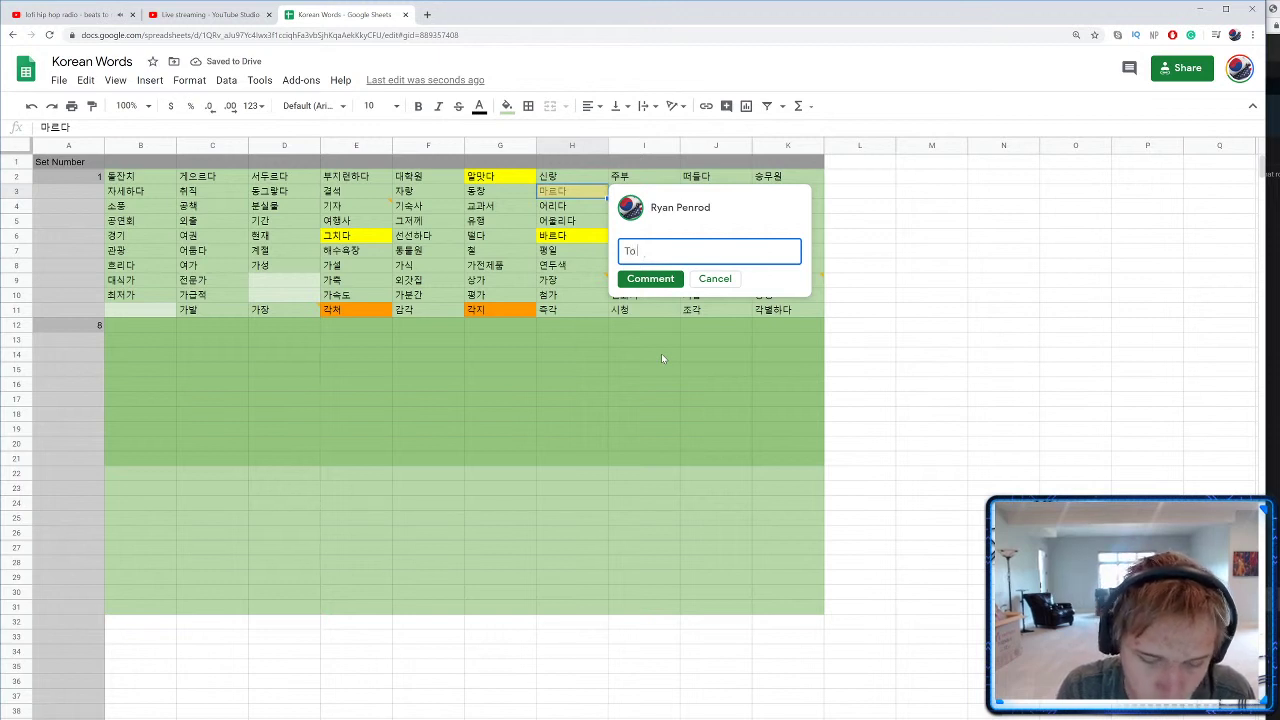
type(" be guan")
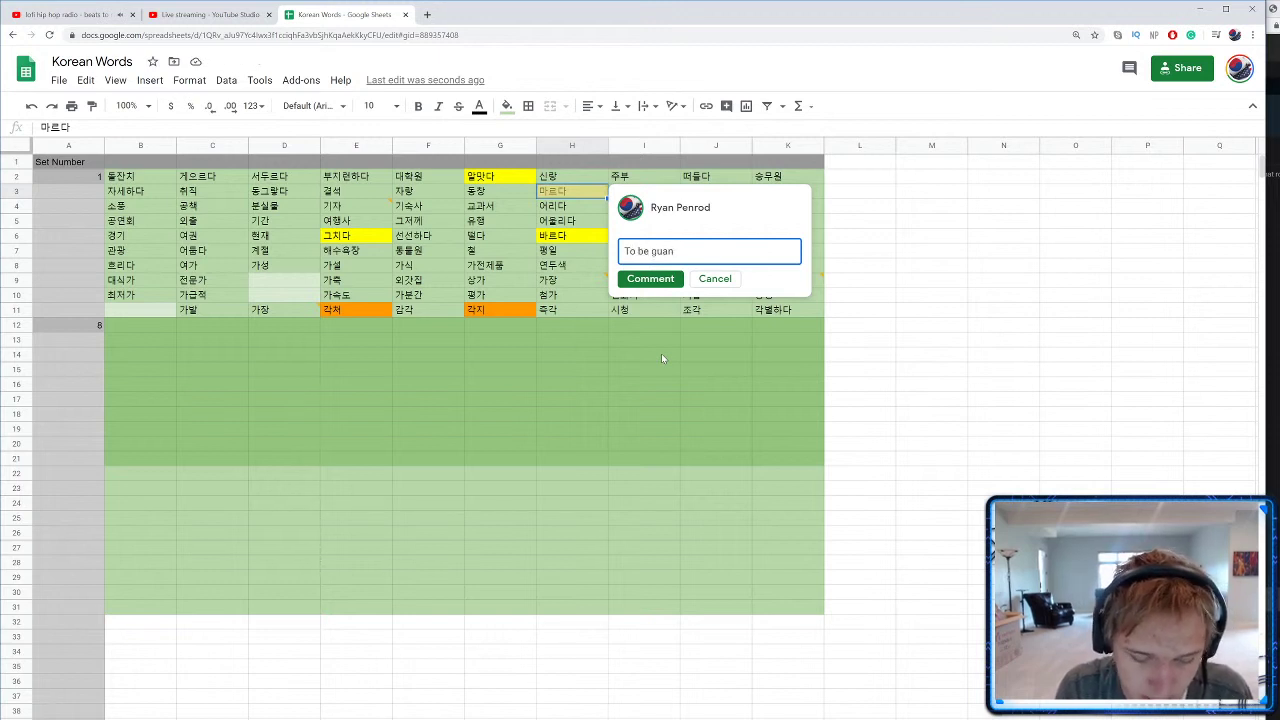
key("BackSpace")
key("BackSpace")
key("BackSpace")
type("aunt")
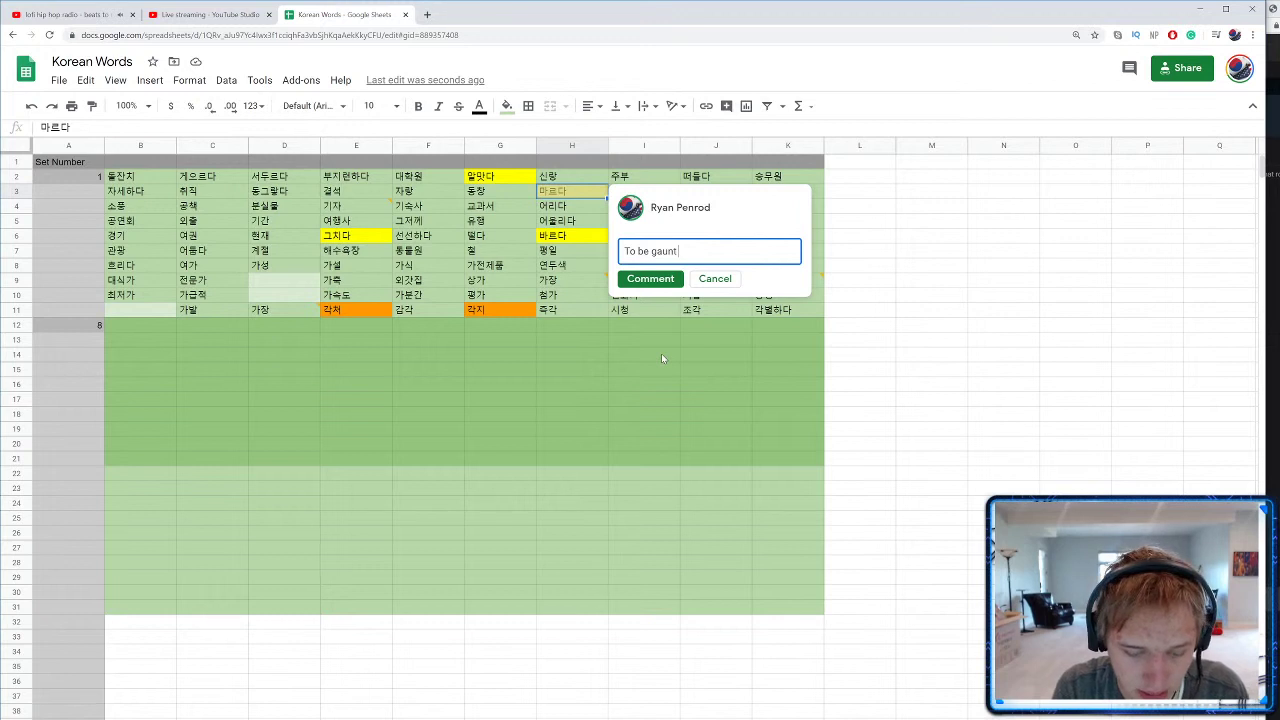
type(", Skinny")
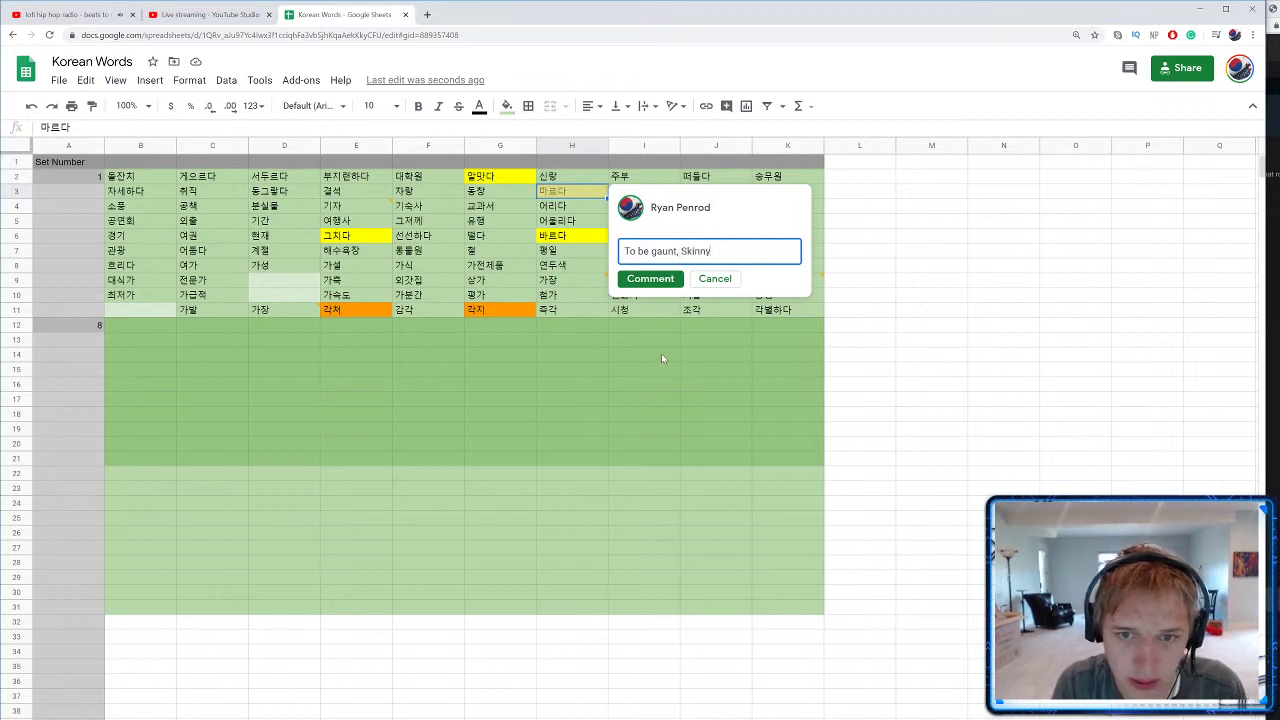
key("BackSpace")
key("BackSpace")
key("BackSpace")
key("BackSpace")
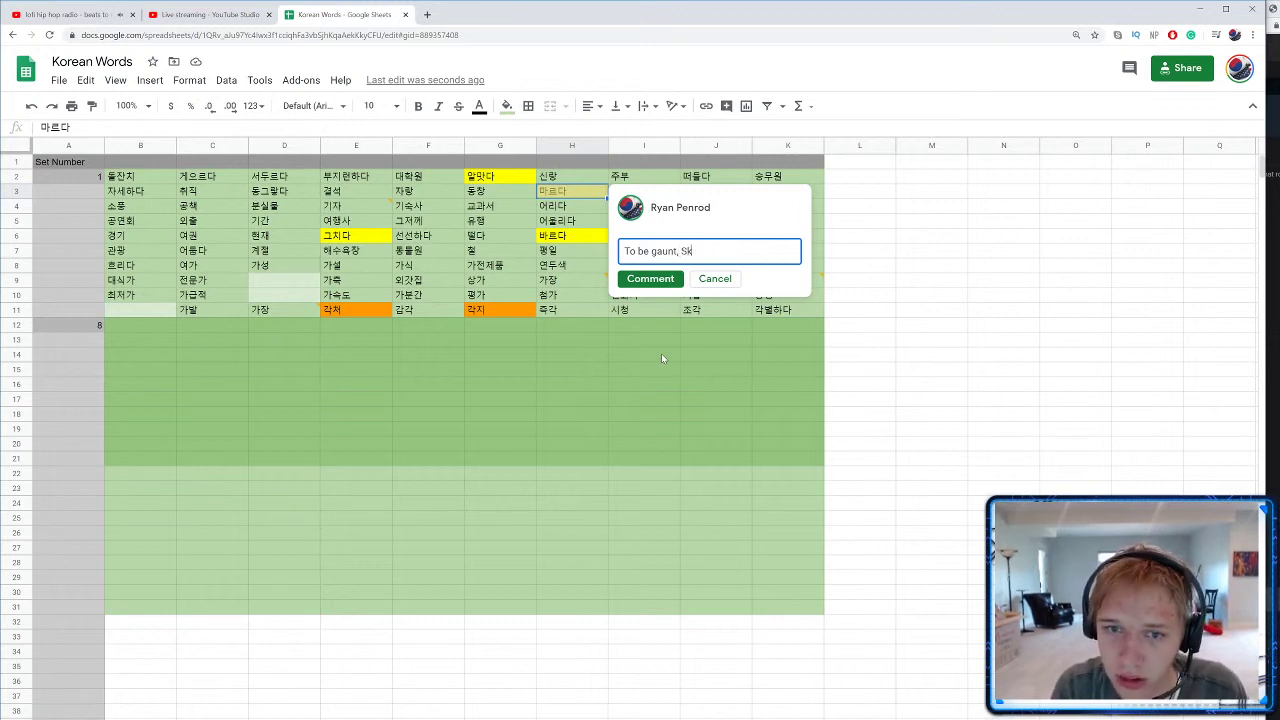
key("BackSpace")
type("kinn")
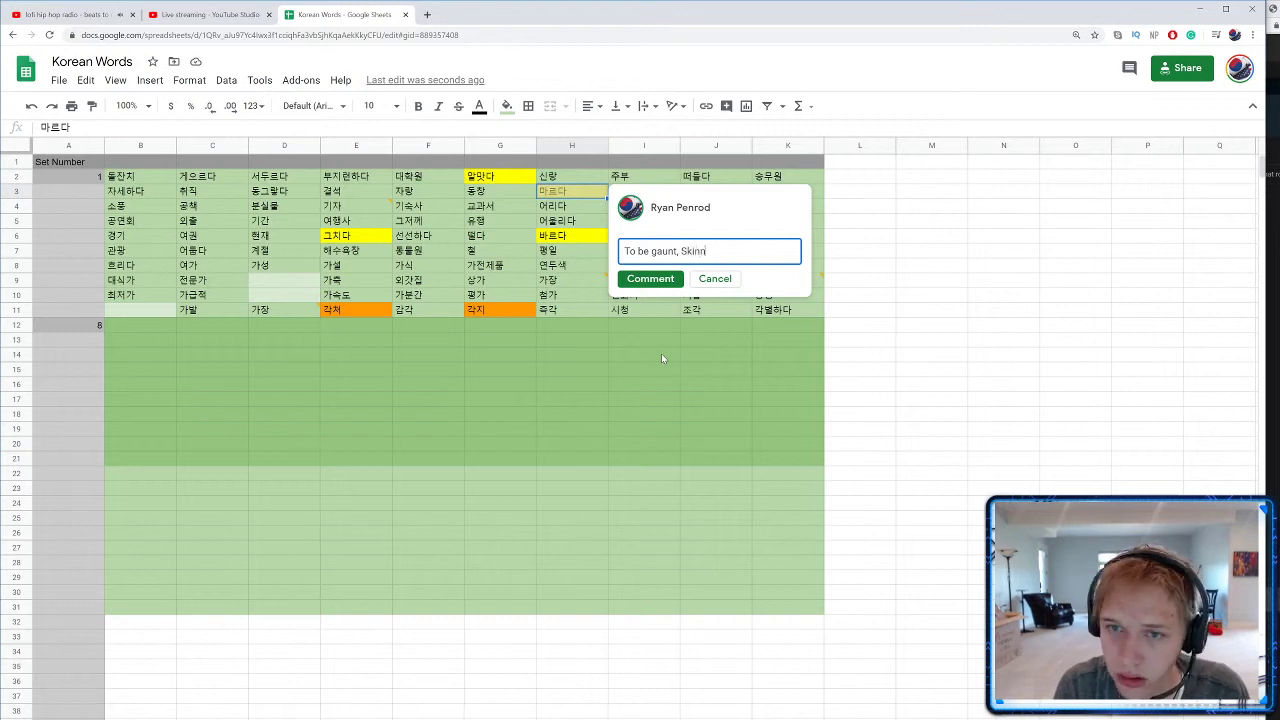
type("y")
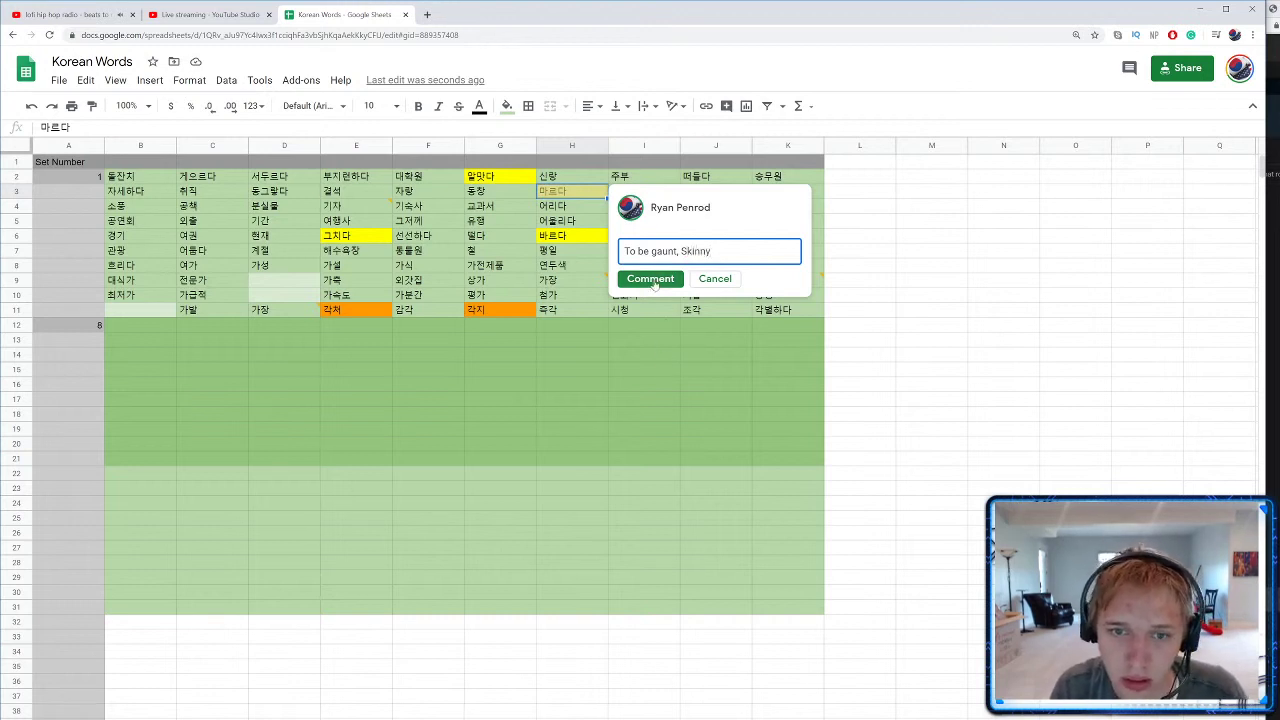
left_click(652, 280)
left_click(659, 325)
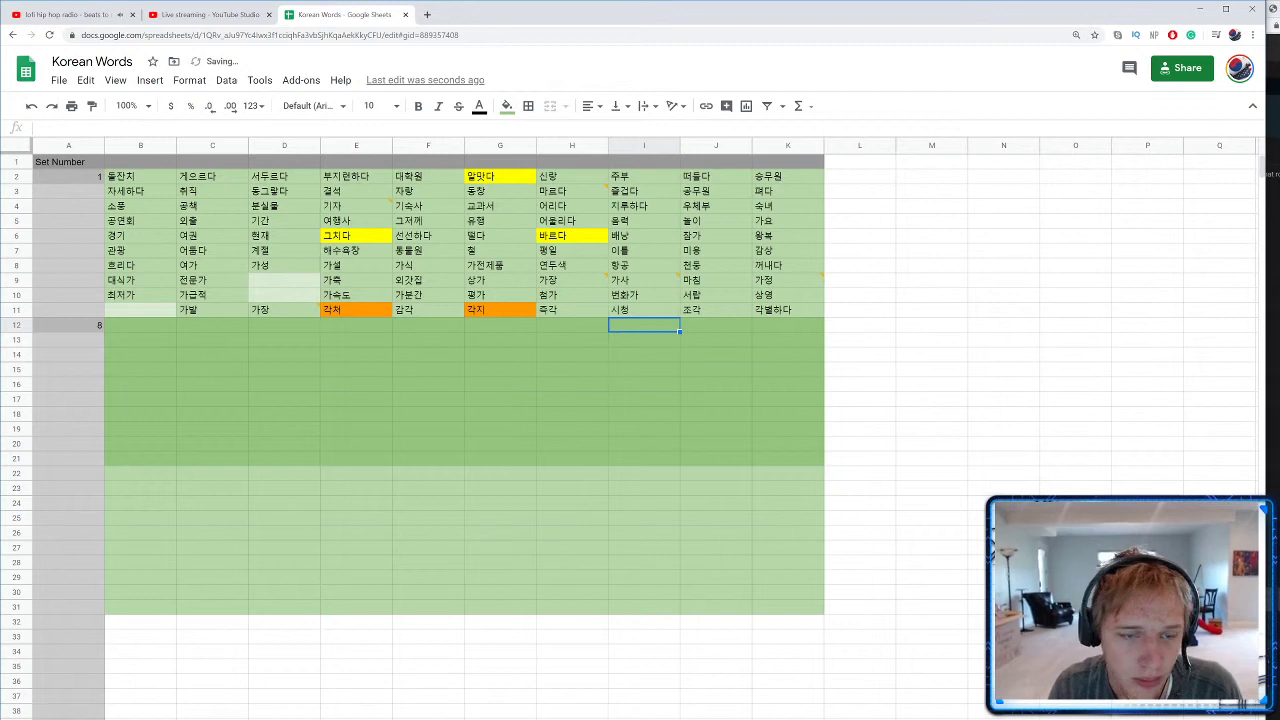
Step: Return to the set 2 word list and enter 자동 판매기 in cell B6 and 갈아입다 in cell C6
key("ctrl+shift+Page_Down")
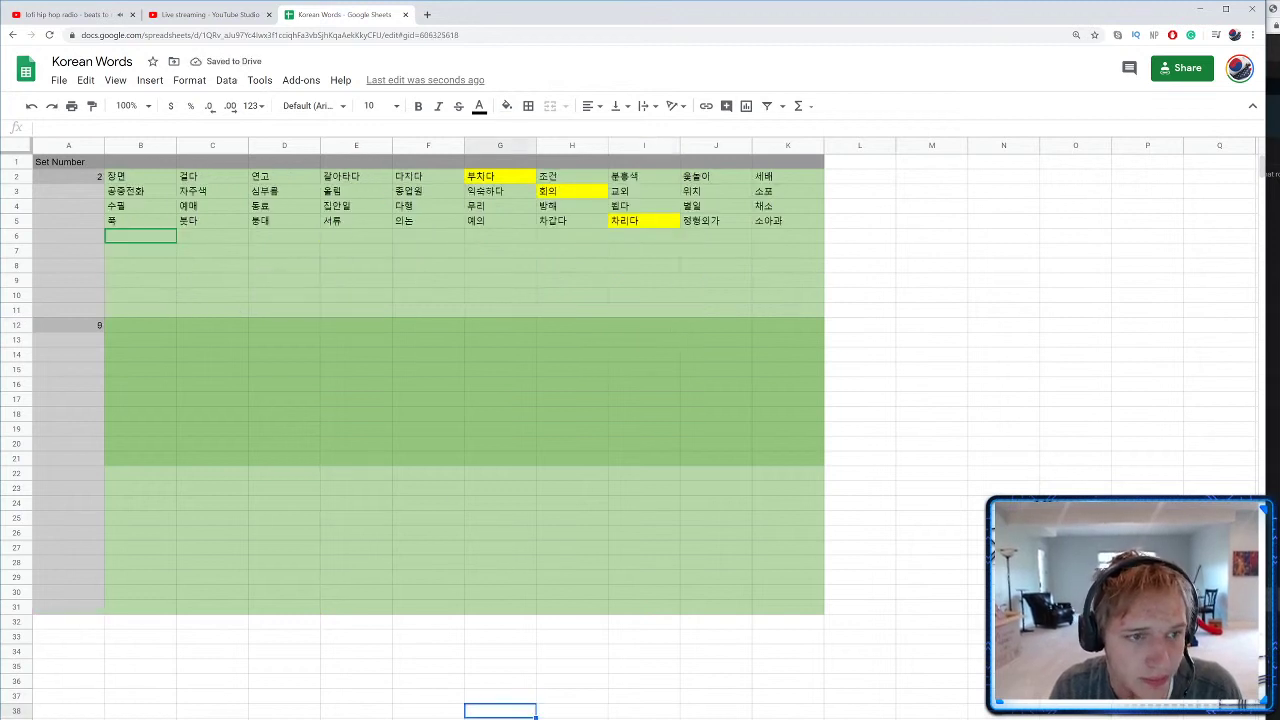
left_click(135, 236)
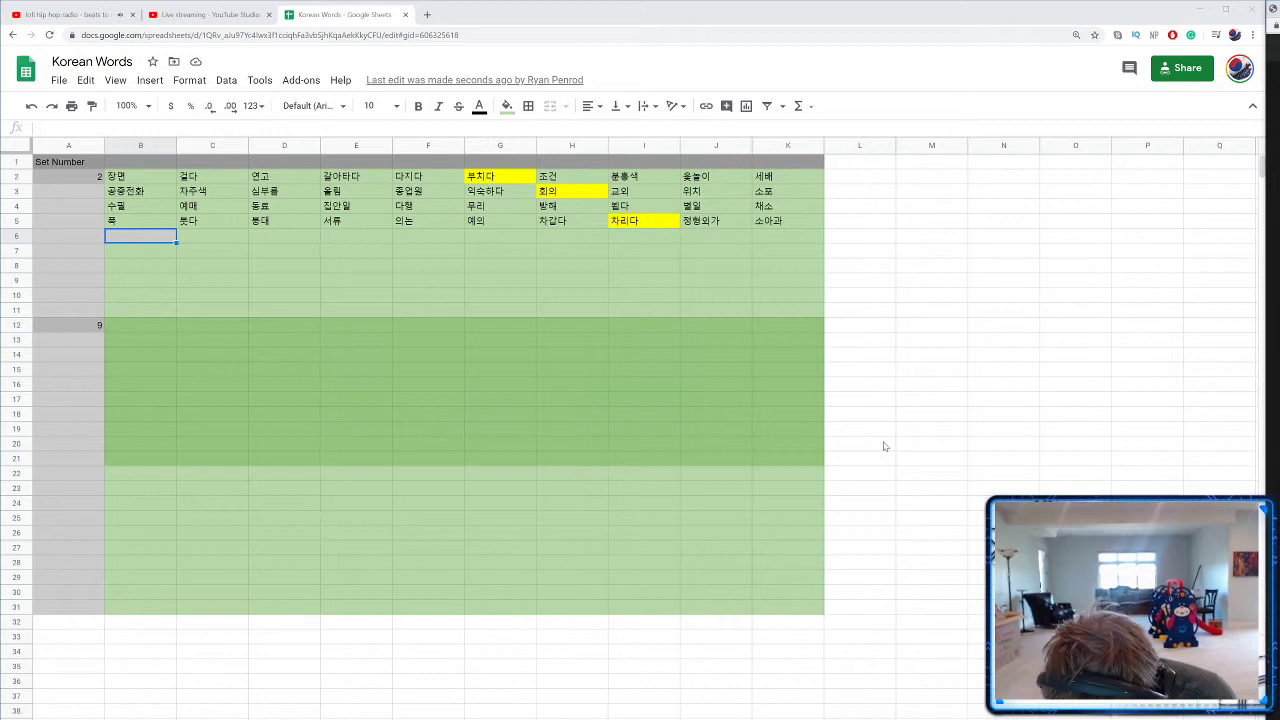
type("자동 판매기")
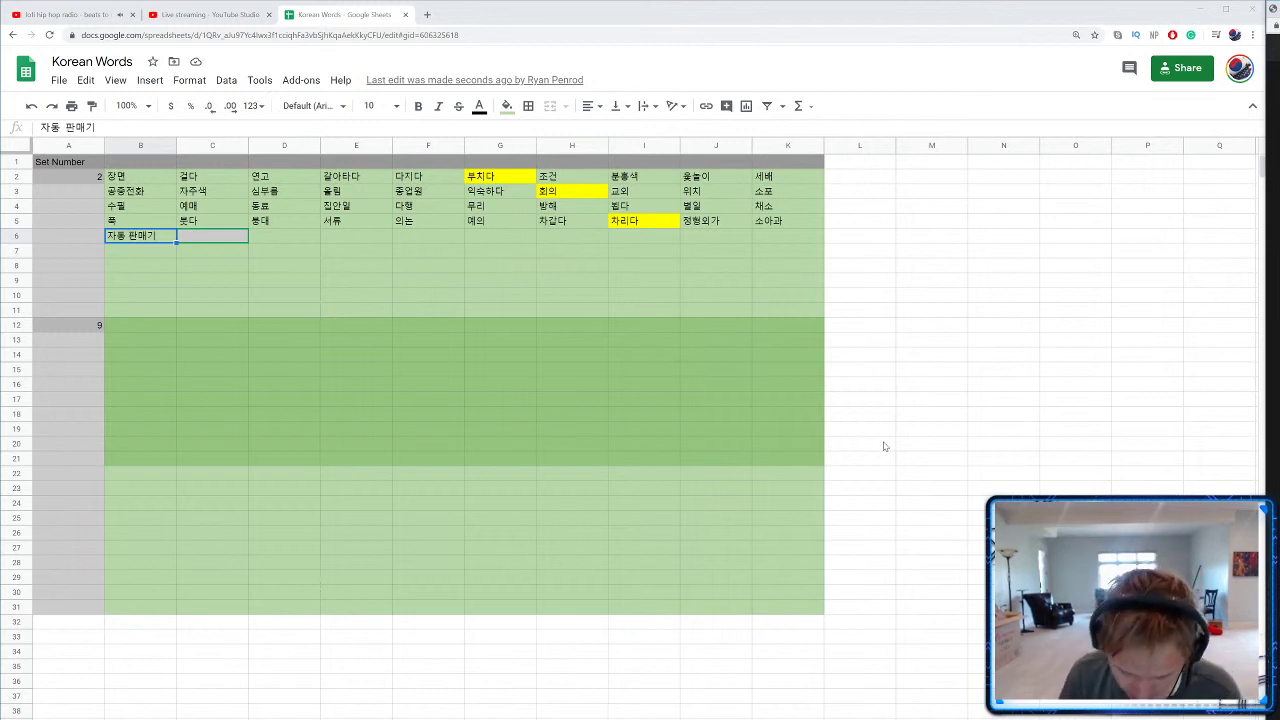
type("갈아입다")
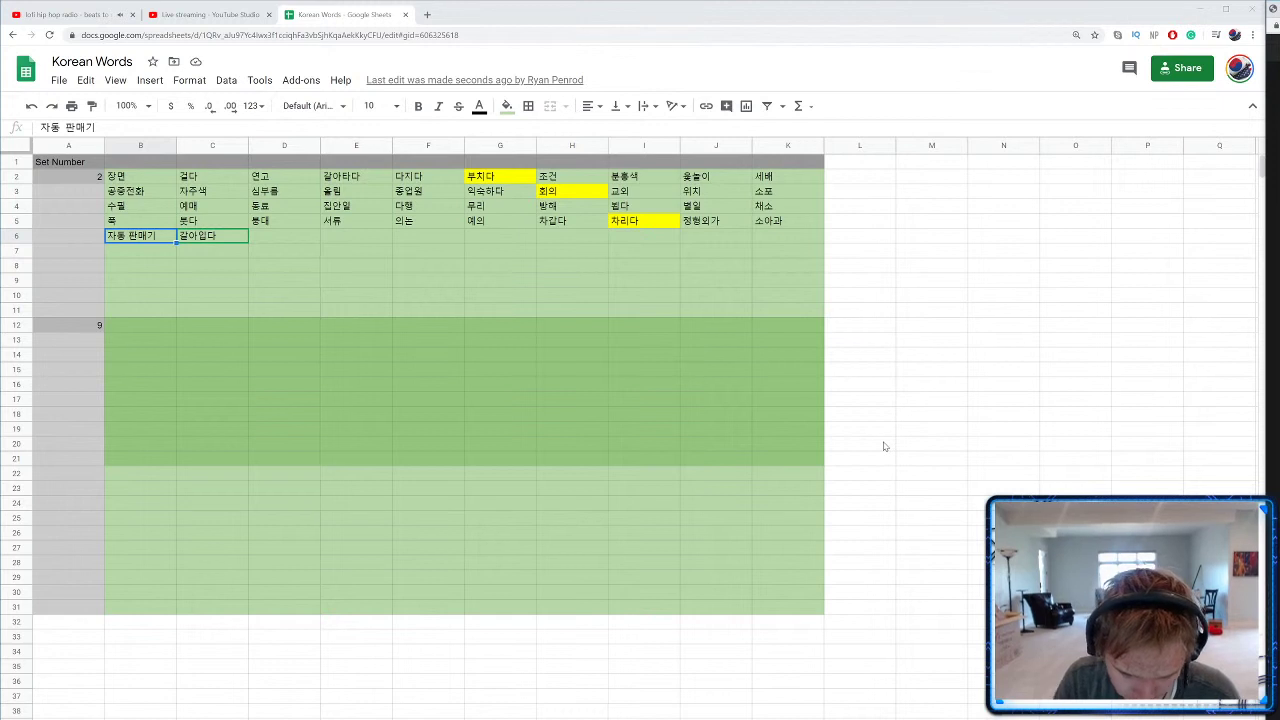
key("Tab")
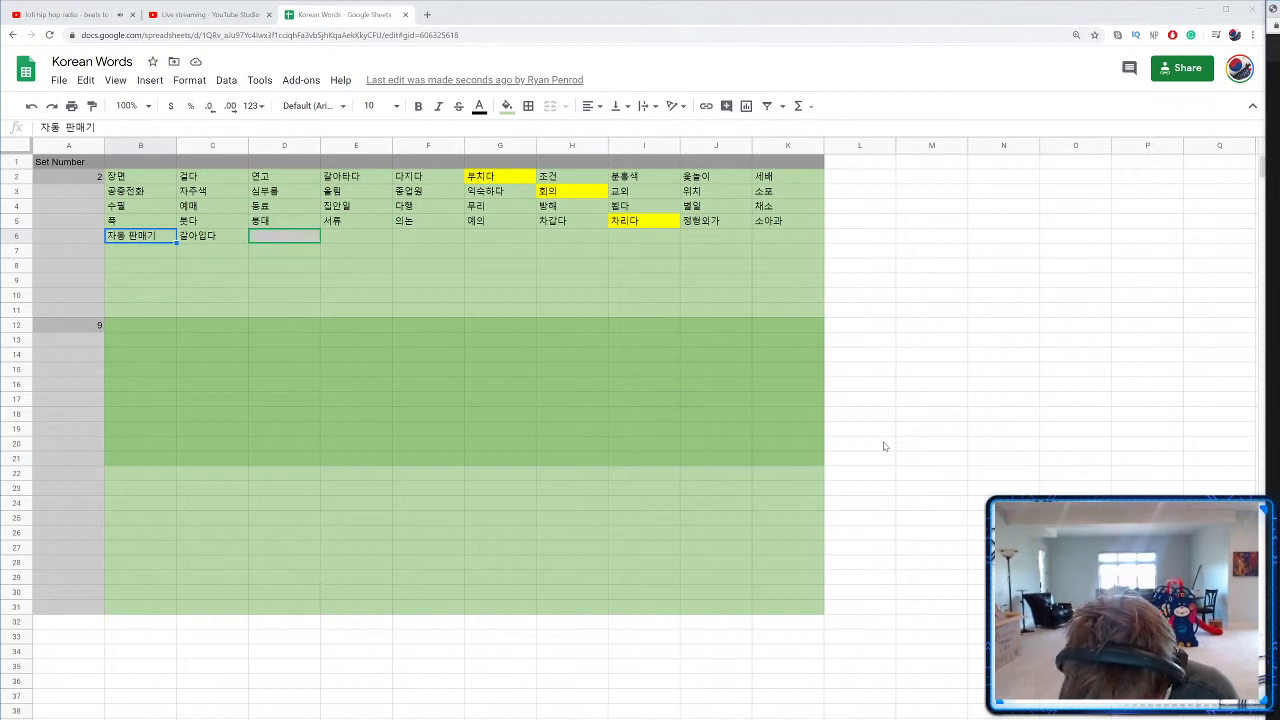
Step: Enter the words 직원, 거품 and 한가하다 in cells D6, E6 and F6 of the set 2 word list
type("직원")
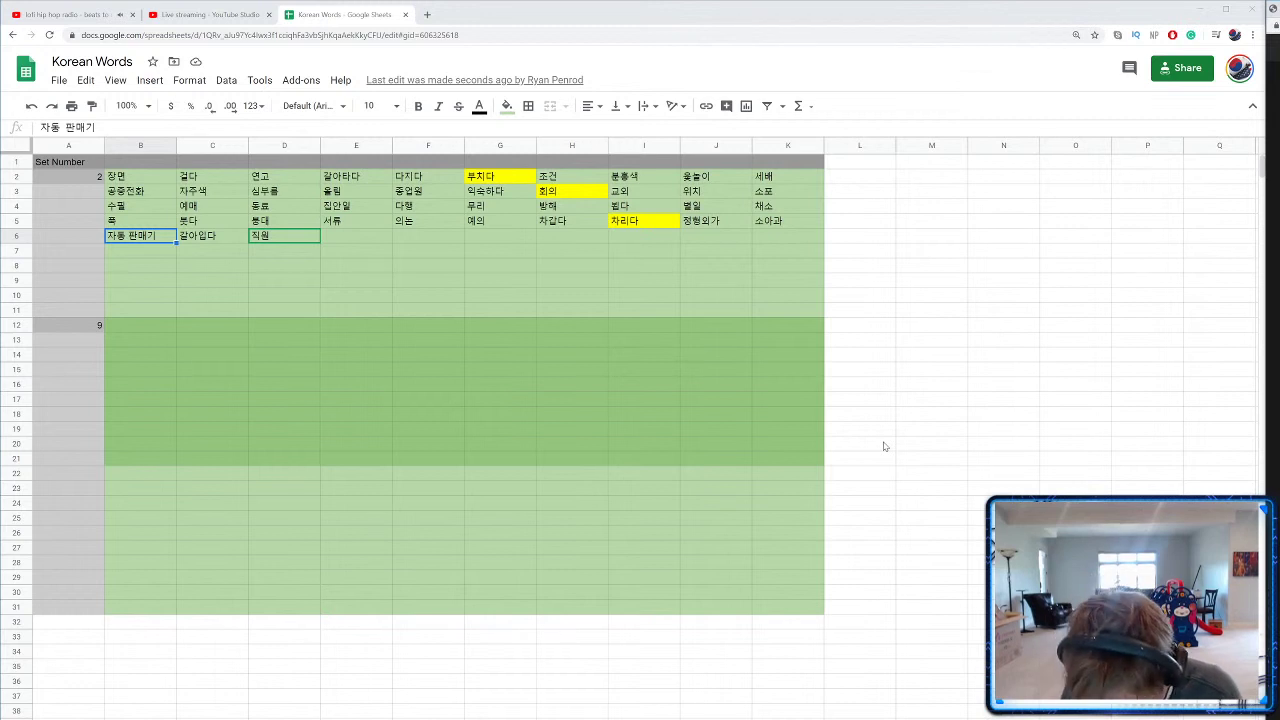
key("Tab")
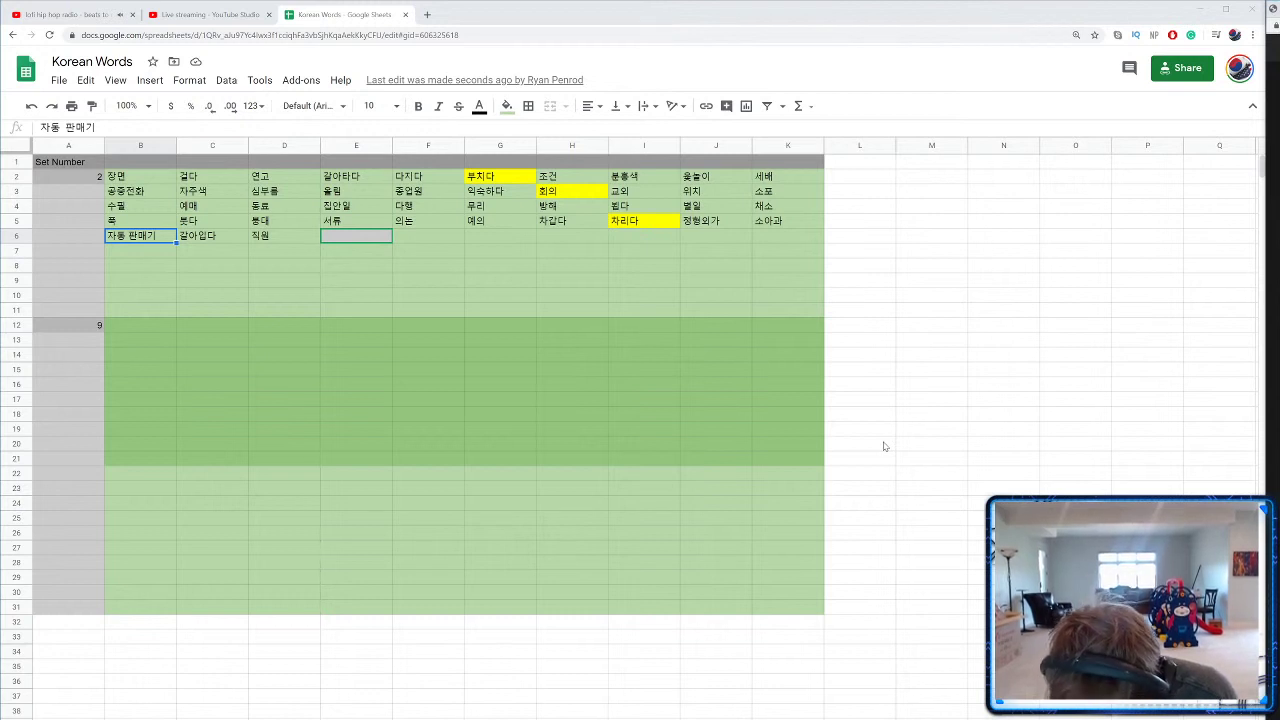
type("거듭")
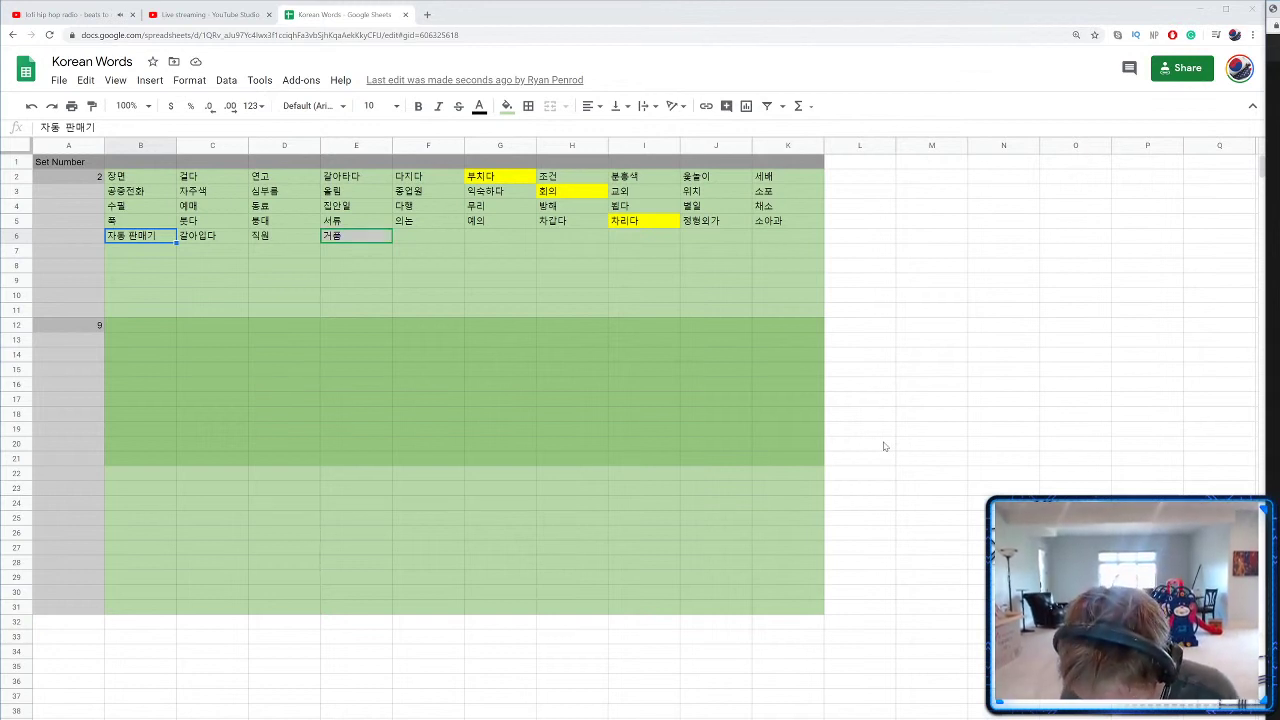
key("Tab")
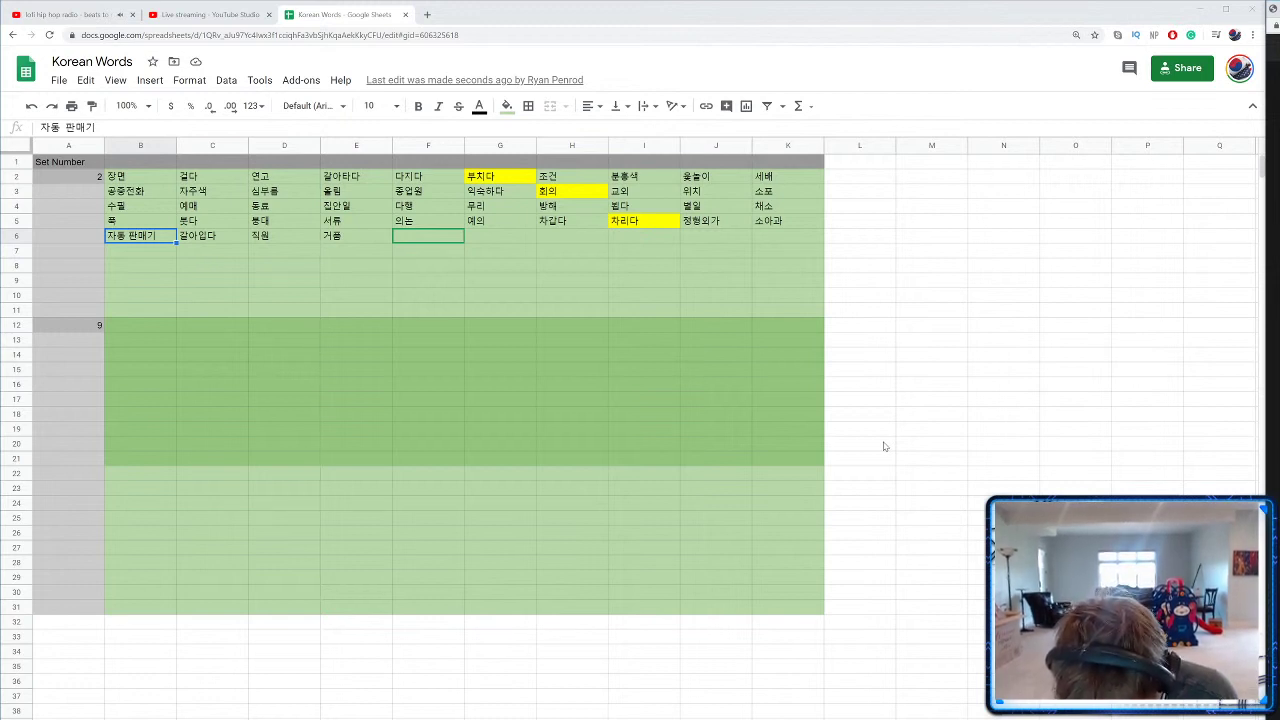
type("한가하다")
key("Tab")
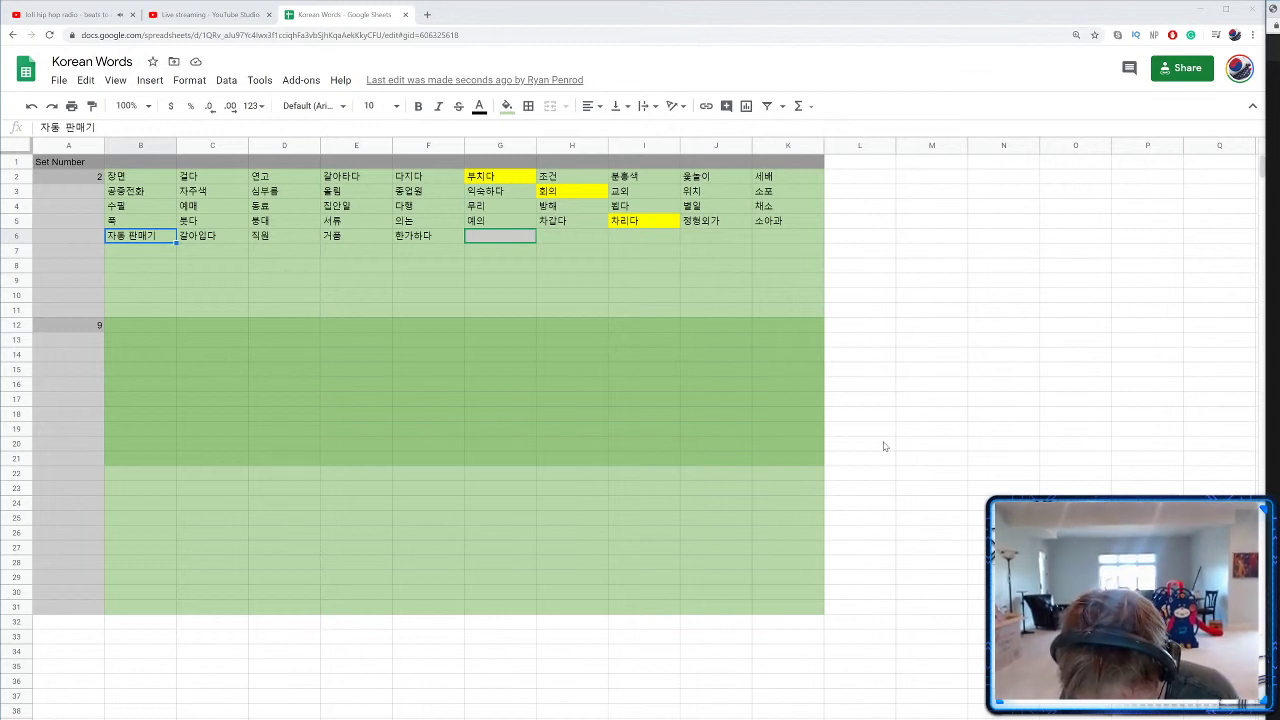
Step: Enter the words 정확하다, 나다 and 쳐다보다 in cells G6, H6 and I6 of the set 2 word list
type("정확하다")
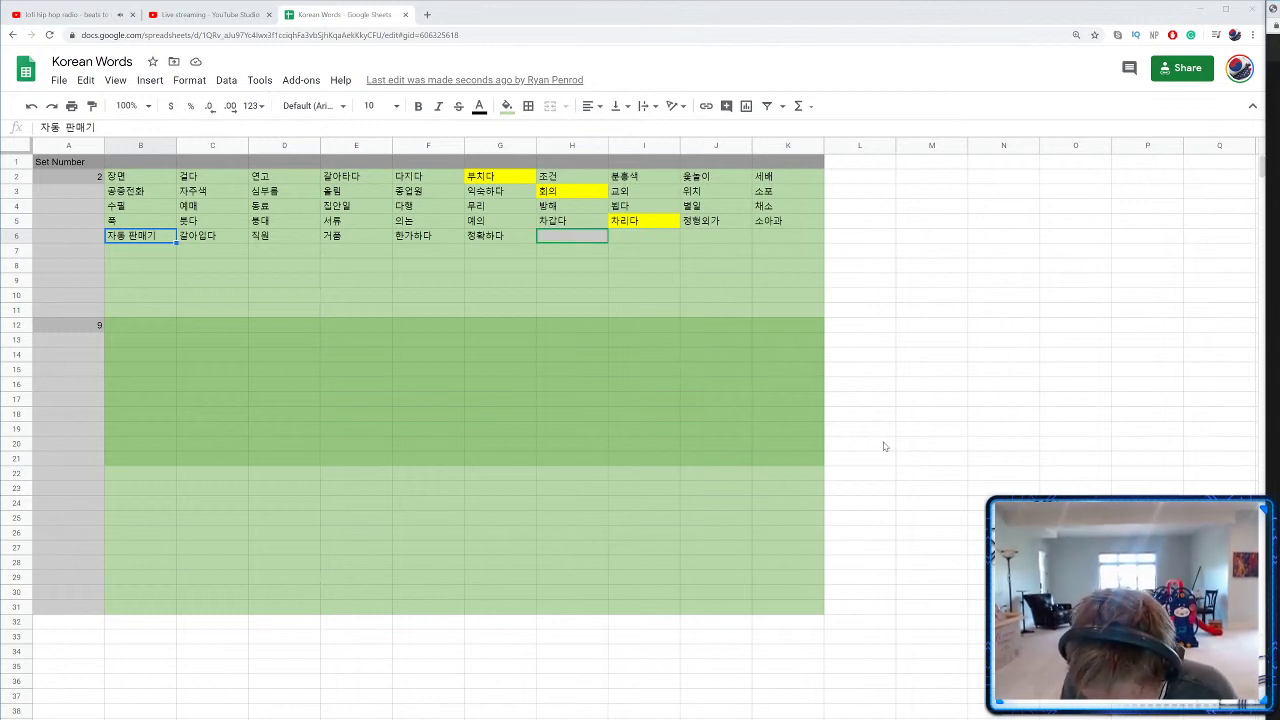
type("나다")
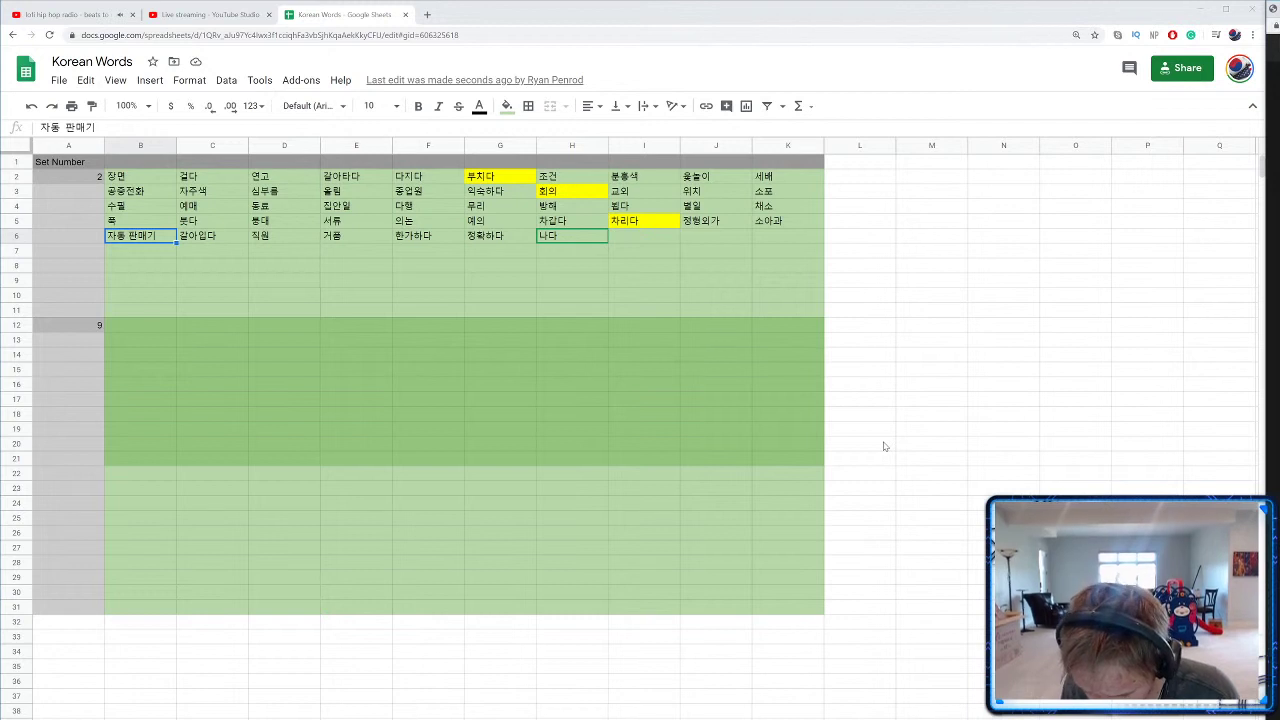
key("Tab")
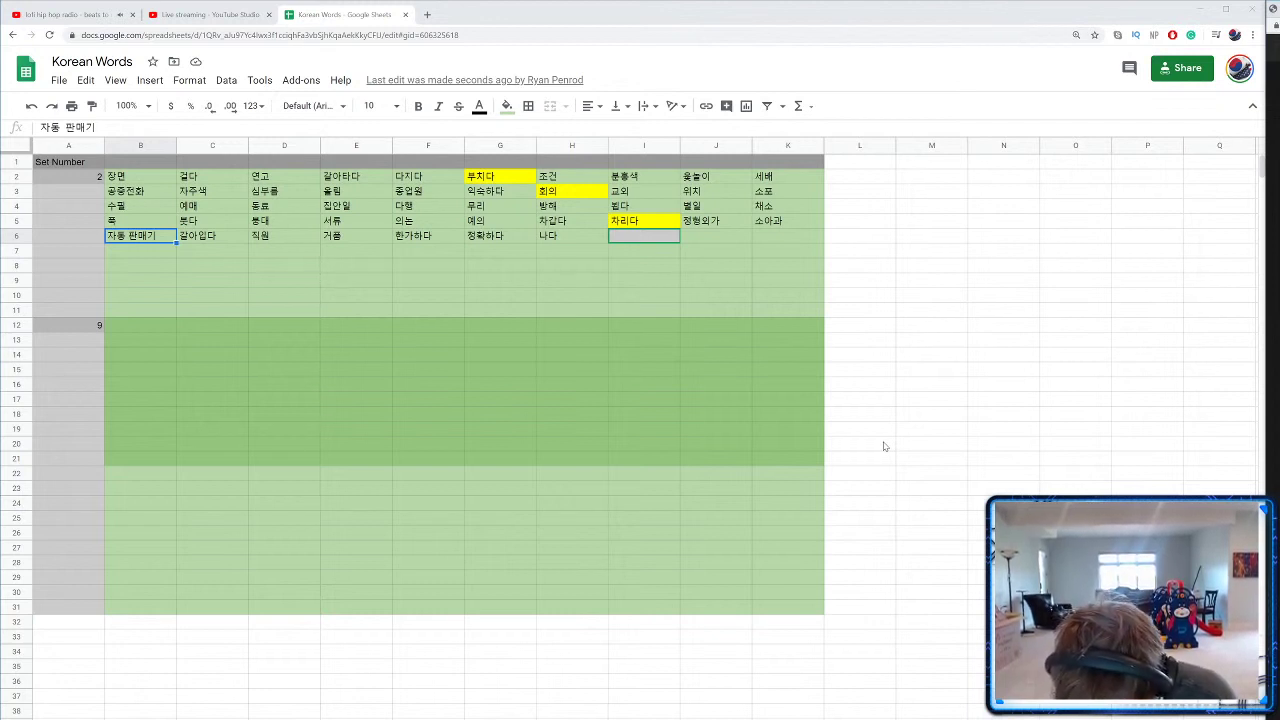
type("쳐다보다")
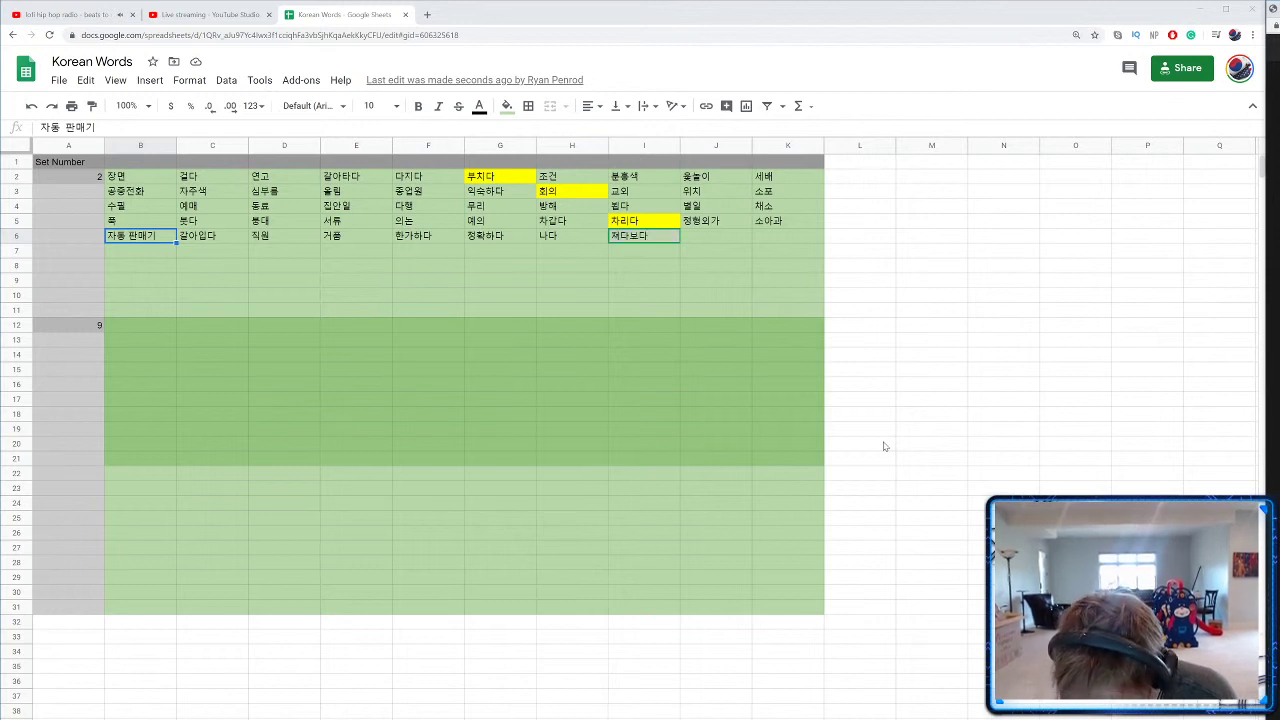
key("Tab")
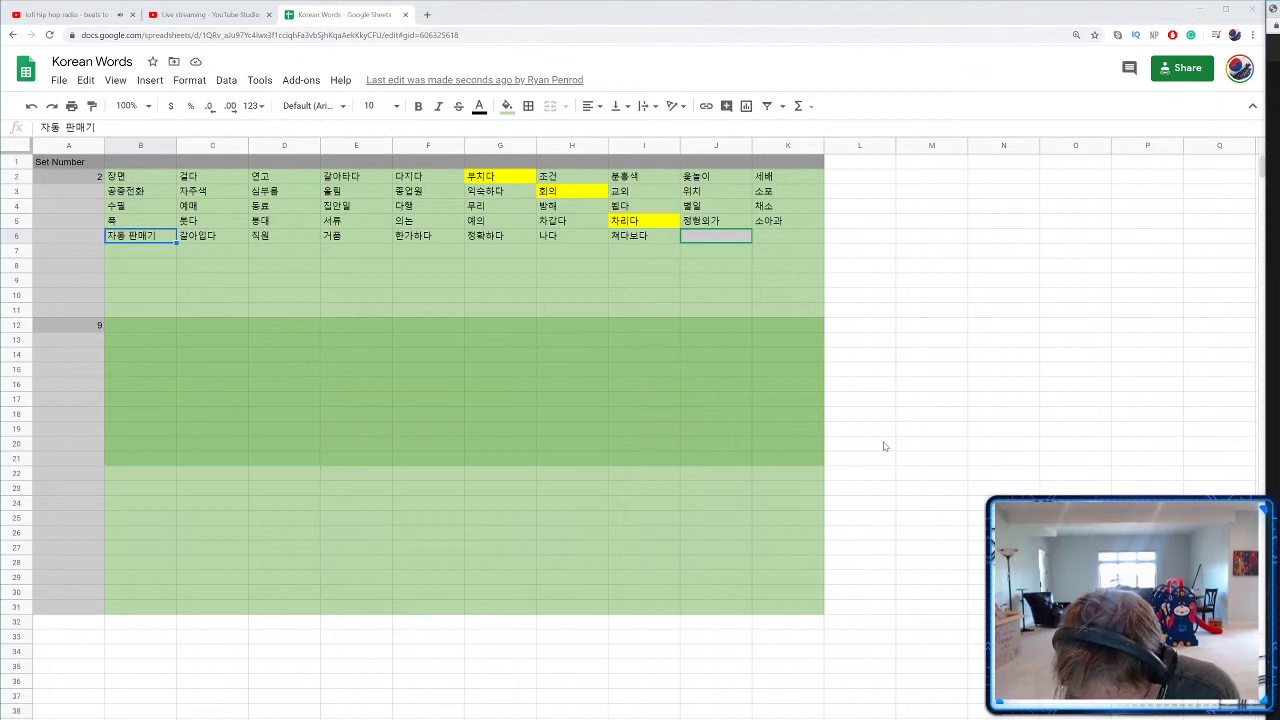
Step: Enter the words 끊다 in cell J6 and 건강보험증 in cell K6, completing row 6 of the set 2 word list
type("괘다")
key("Tab")
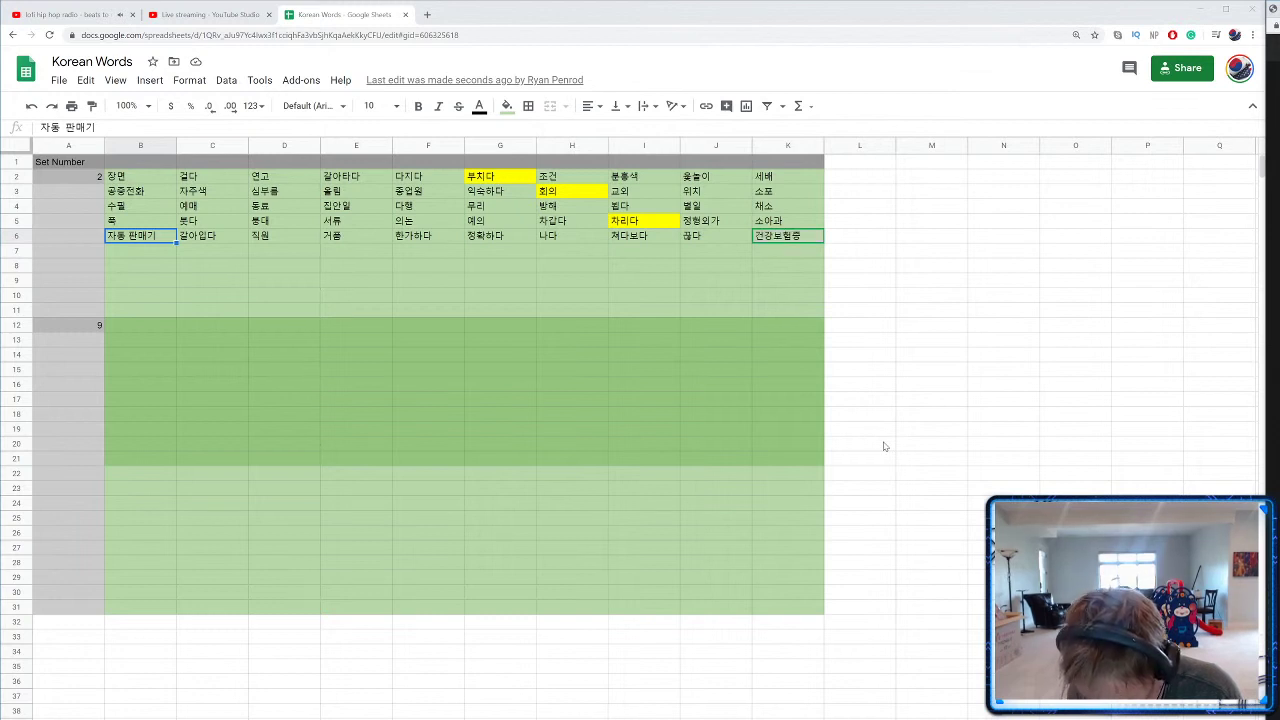
key("Down")
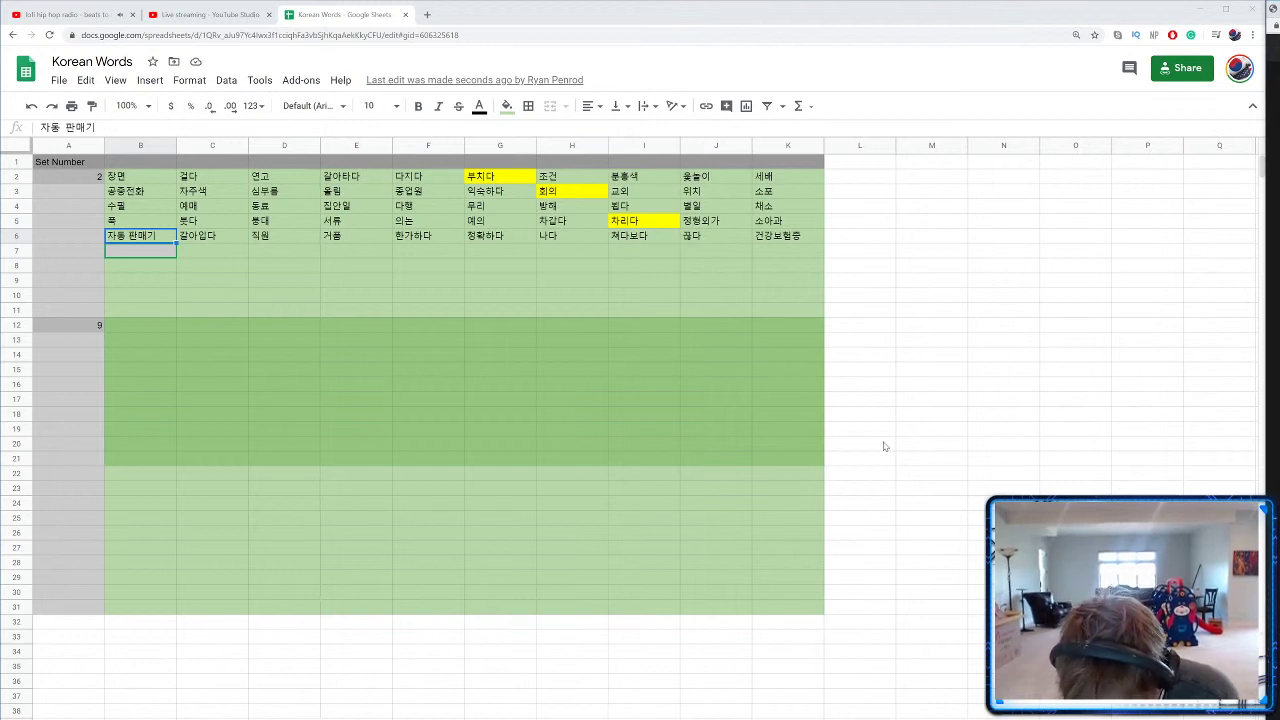
Step: Enter the words 진찰, 국립 and 우표 in cells B7, C7 and D7 of the set 2 word list
type("진짜")
key("Tab")
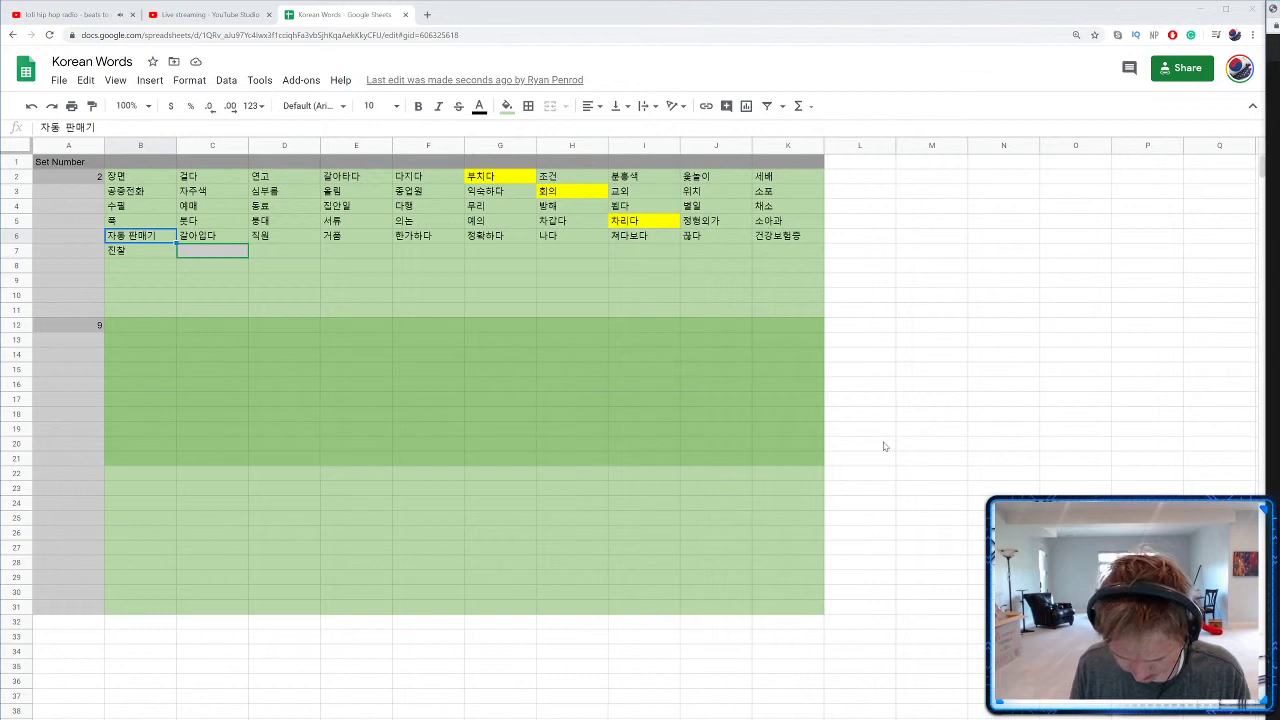
type("극팀")
key("Tab")
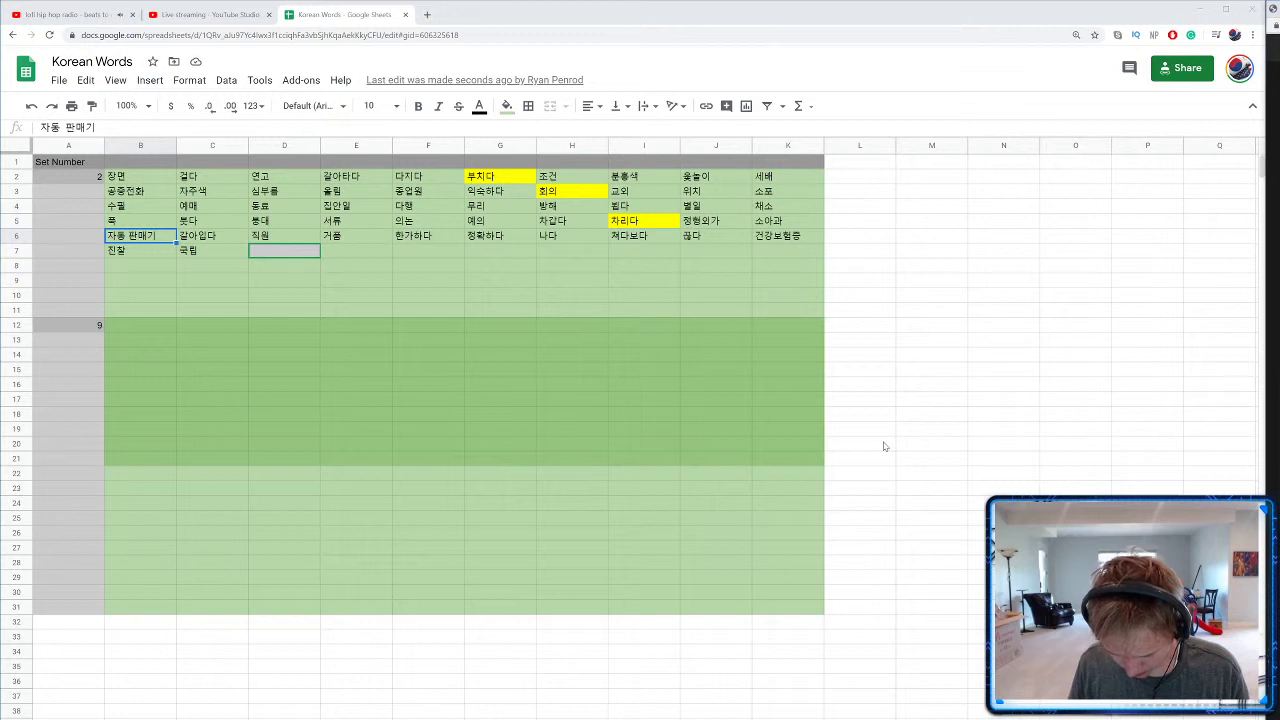
type("우표")
key("Tab")
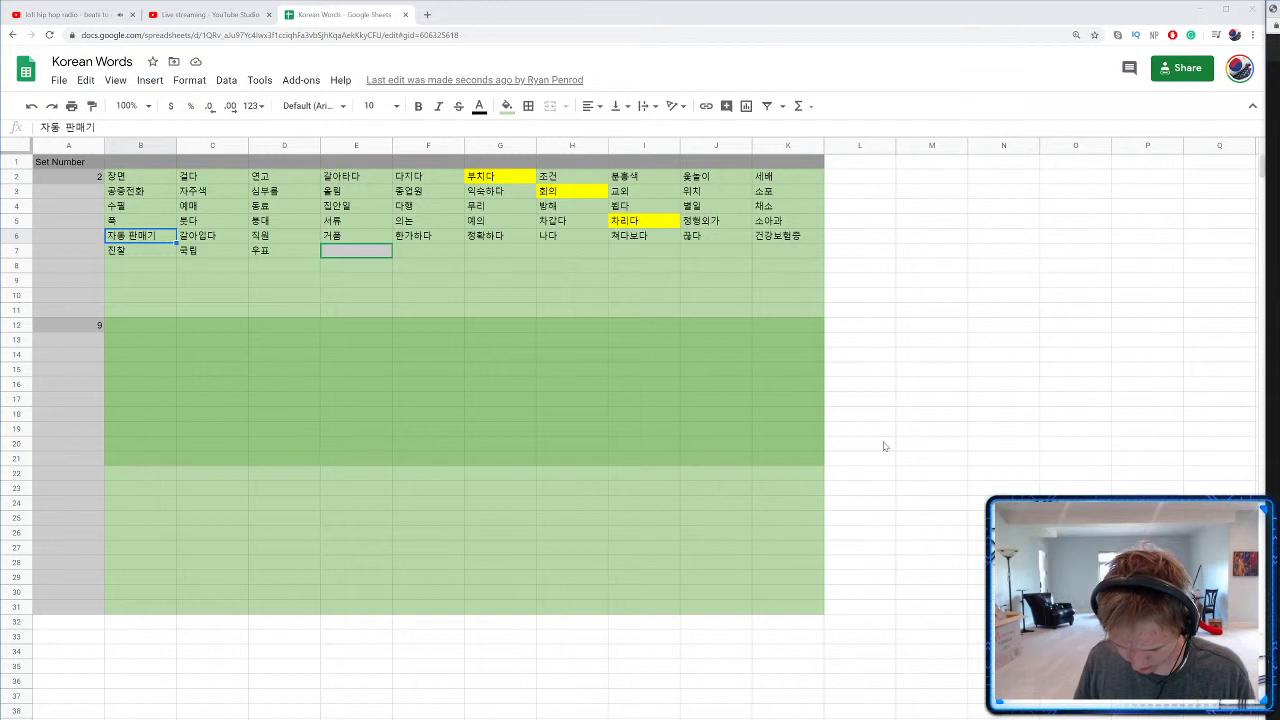
Step: Enter the words 풍경, 가지 and 살구색 in cells E7, F7 and G7 of the set 2 word list
type("풍경")
key("Tab")
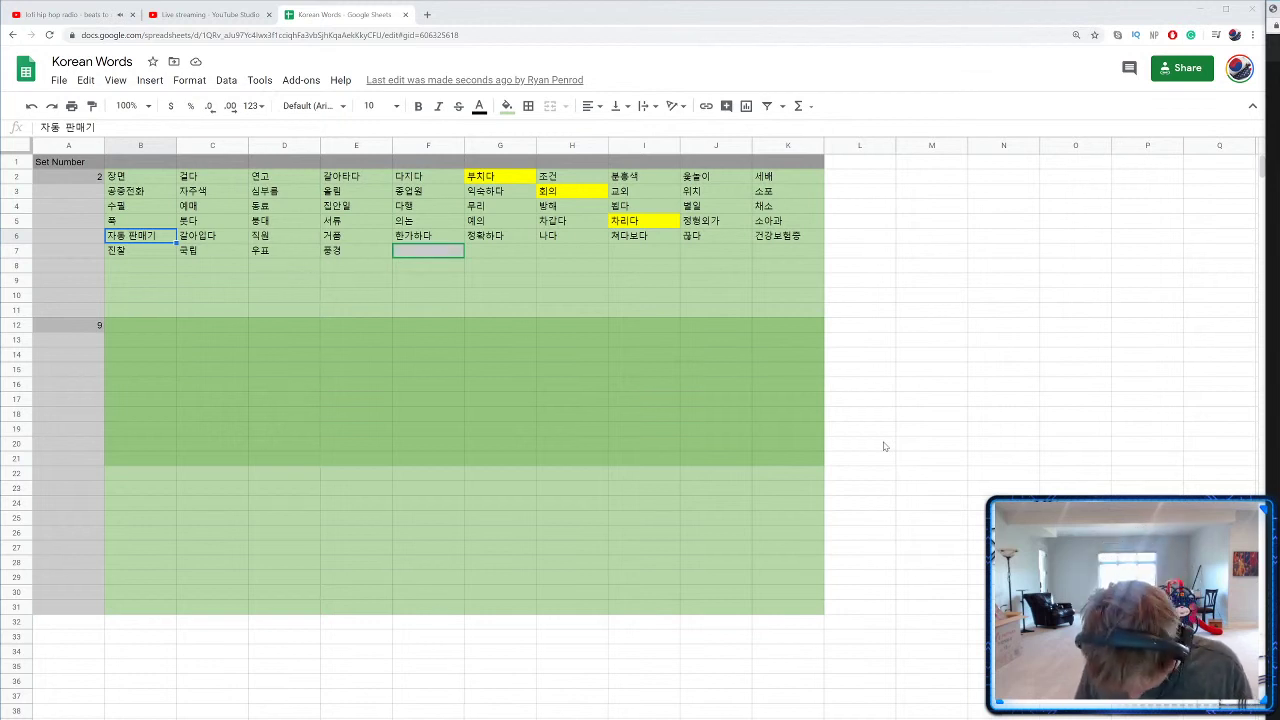
type("가지")
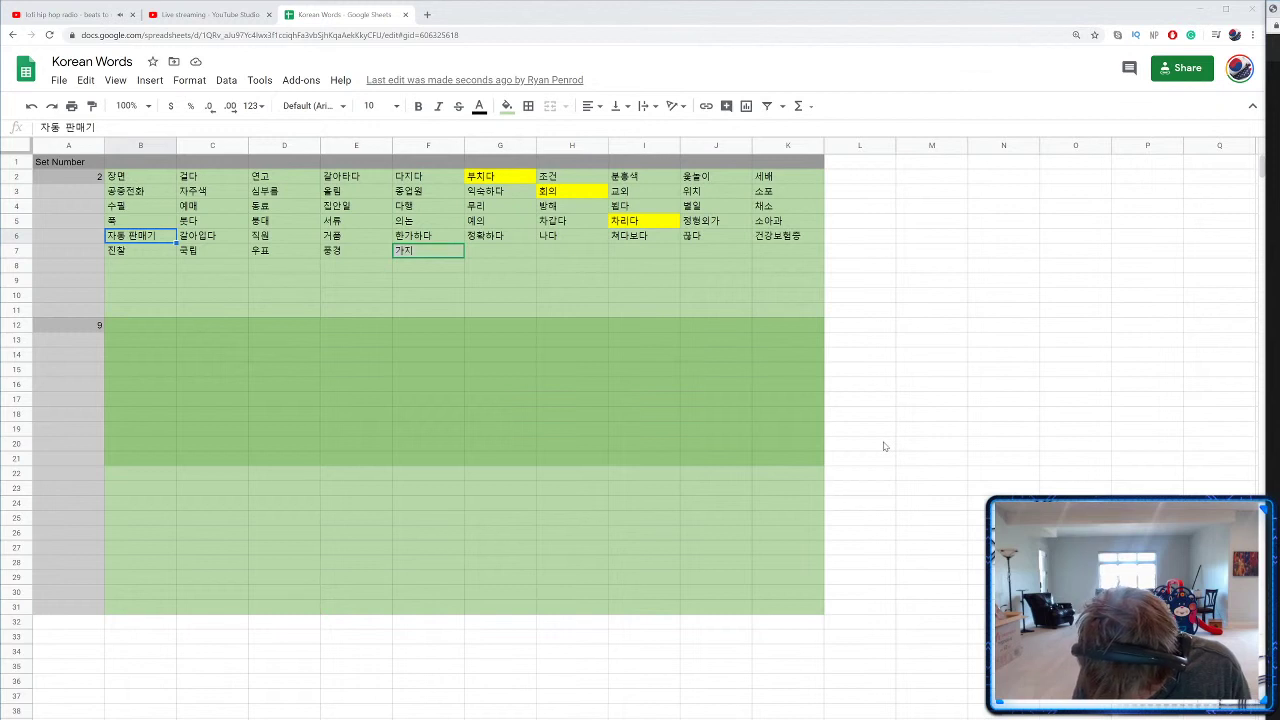
key("Tab")
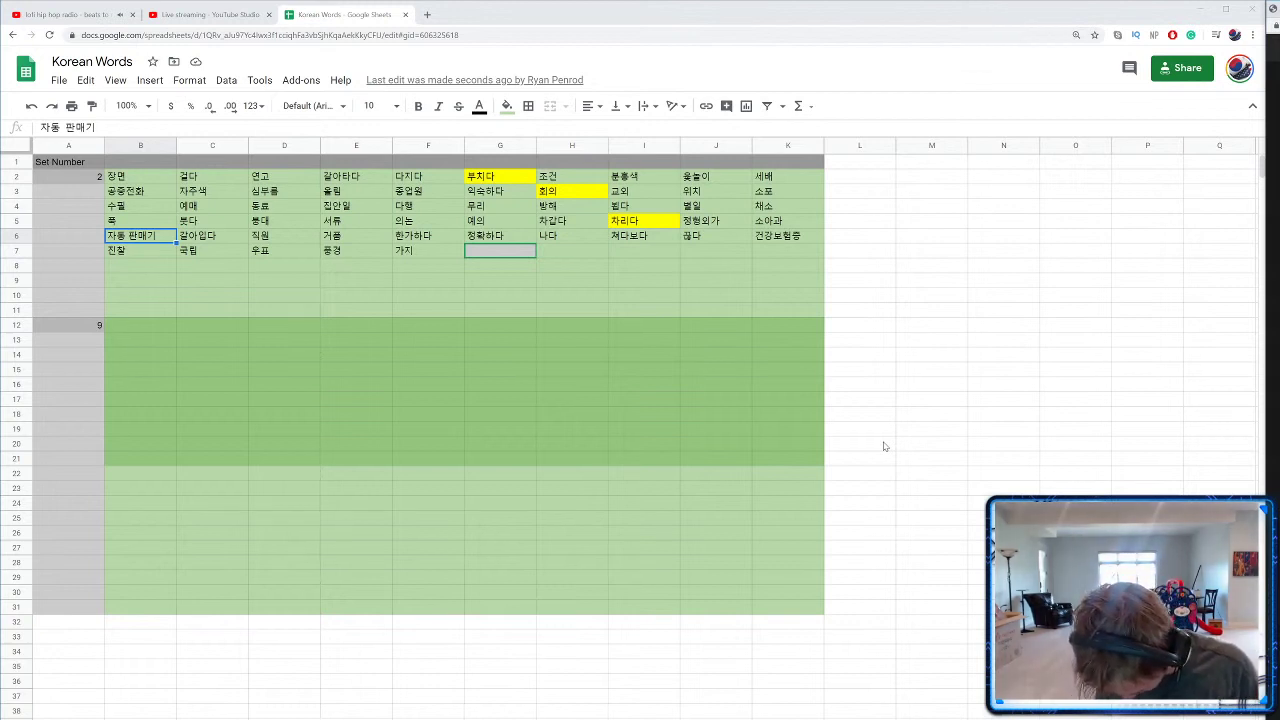
type("살구색")
key("Tab")
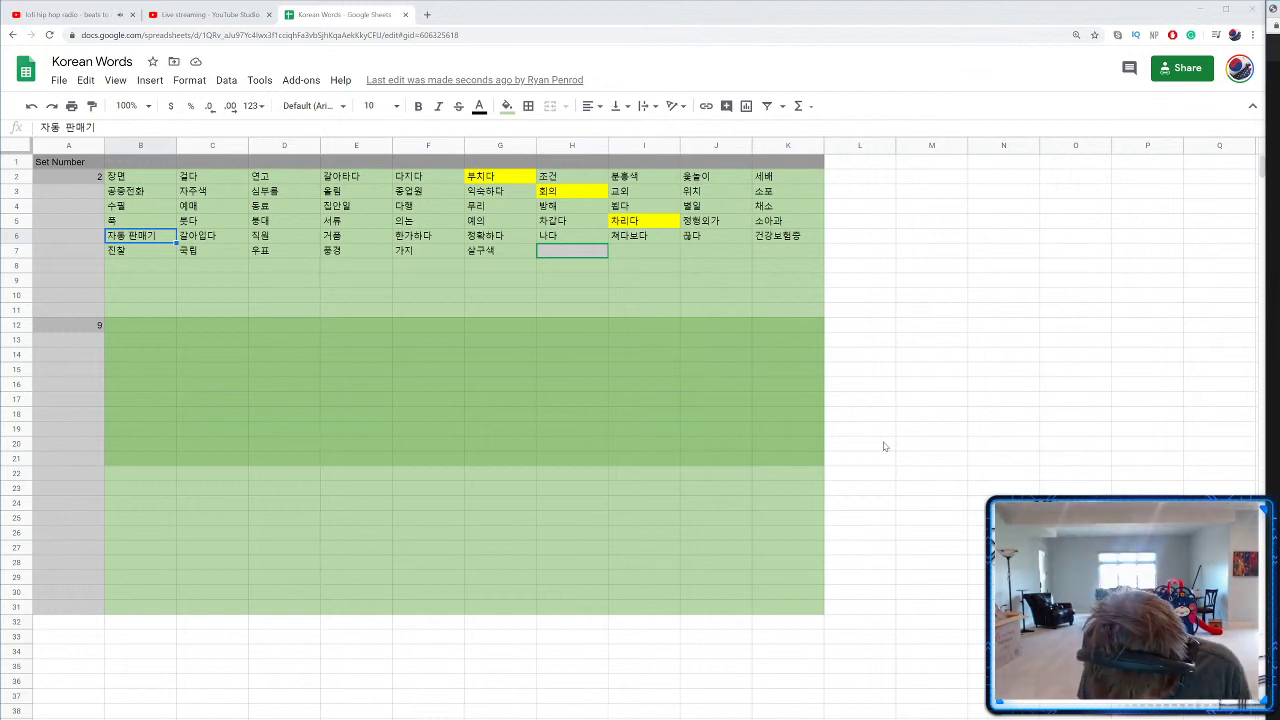
Step: Enter the words 집들이, 도자기, 하숙 and 전하다 in cells H7 to K7, completing row 7 of the set 2 word list
type("집들이")
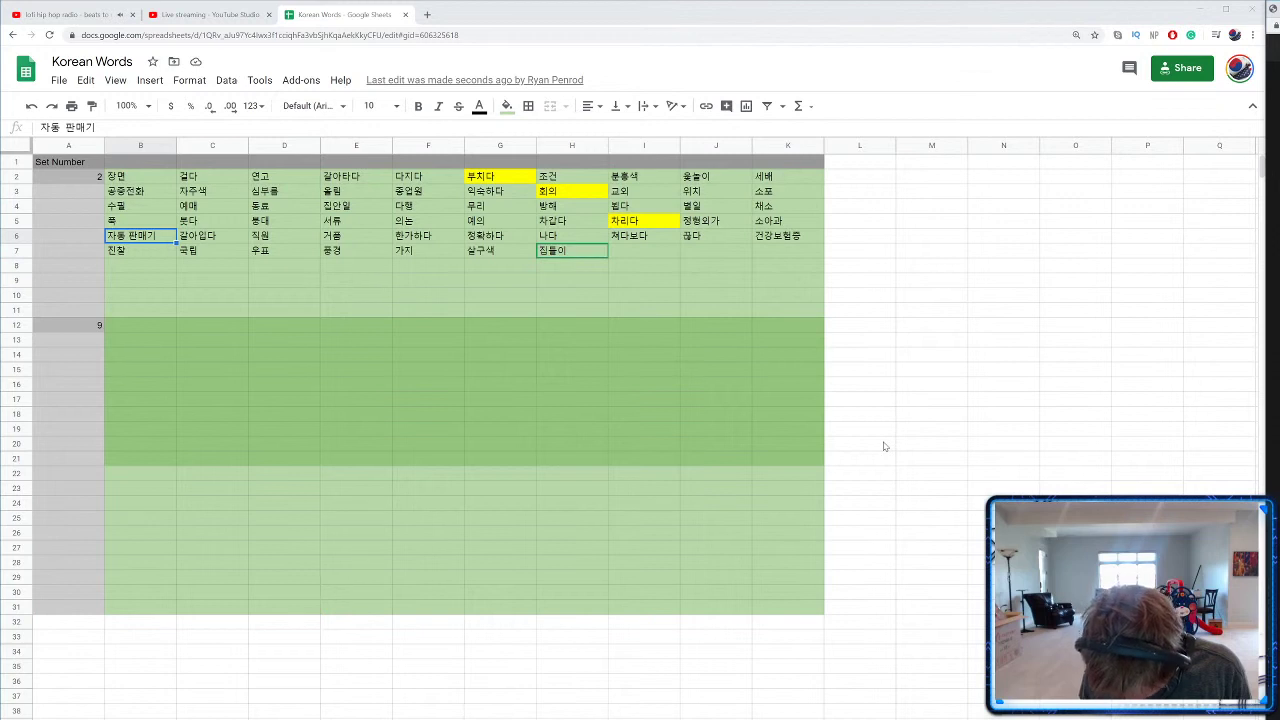
key("Tab")
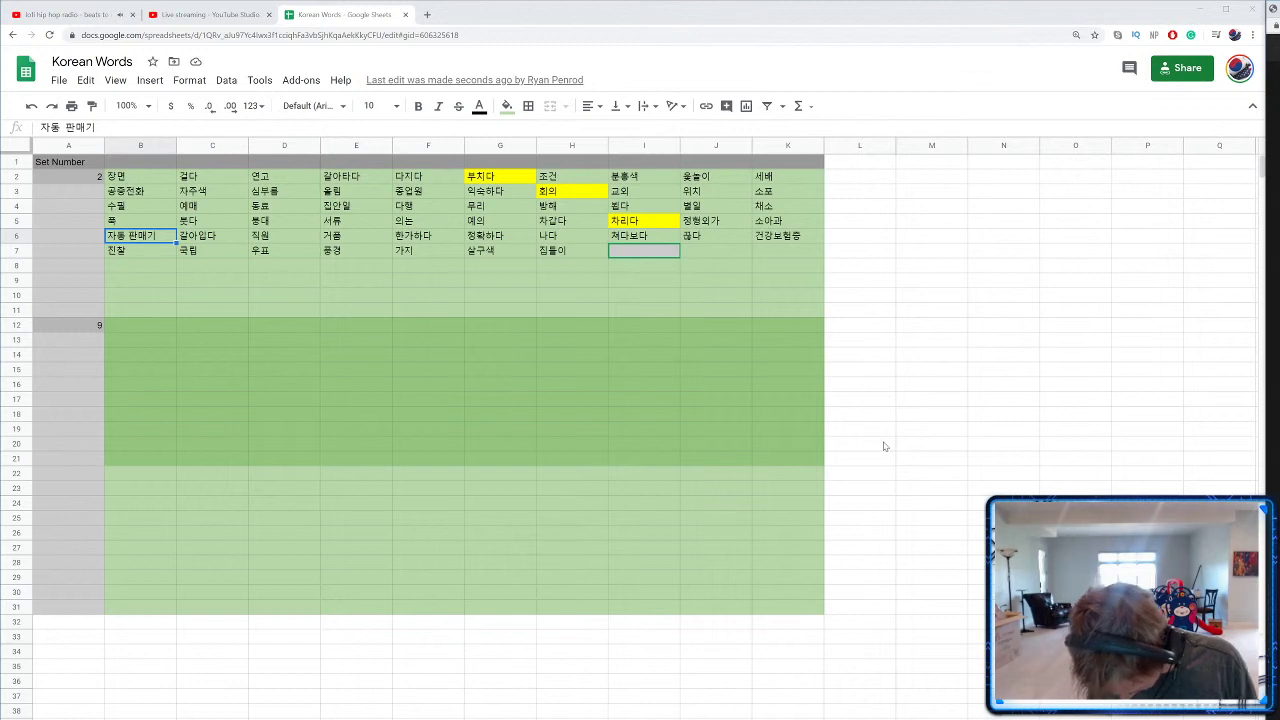
type("도자기")
key("Tab")
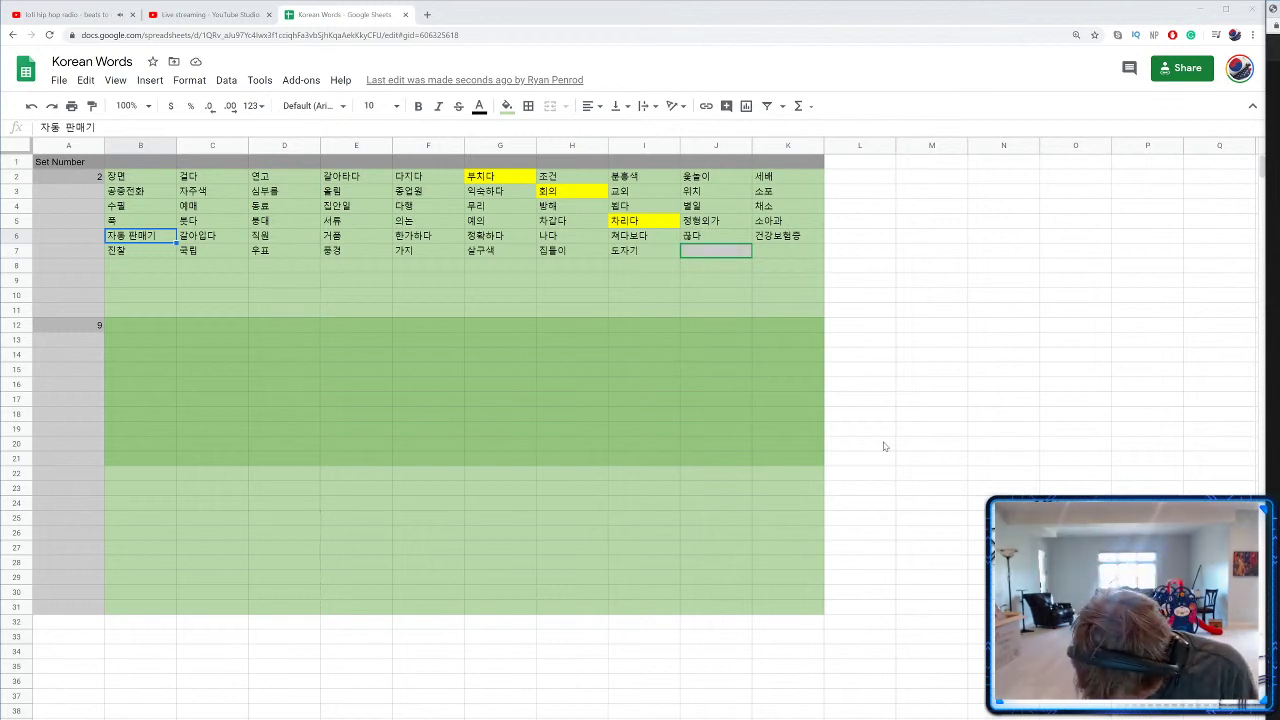
type("하숙")
key("Tab")
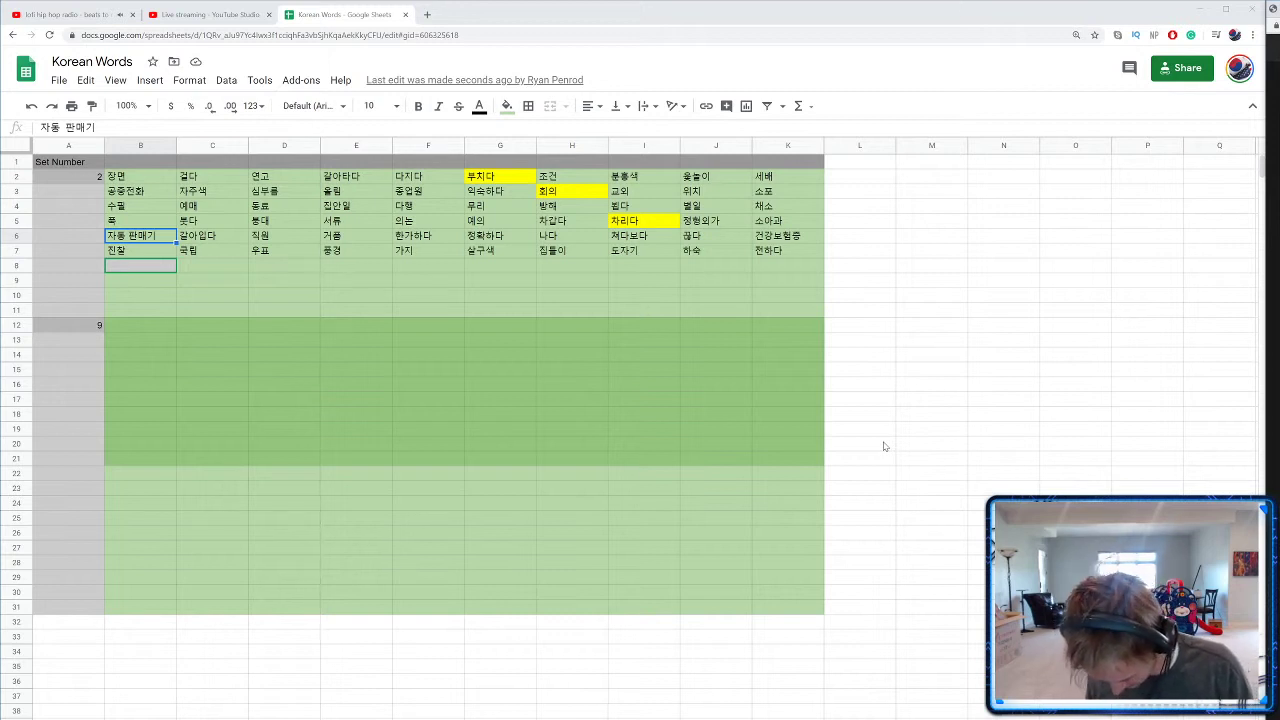
Step: Enter the words 낙엽, 밤색, 팔찌 and 경치 in cells B8 to E8 of the set 2 word list
type("낙엽")
key("Tab")
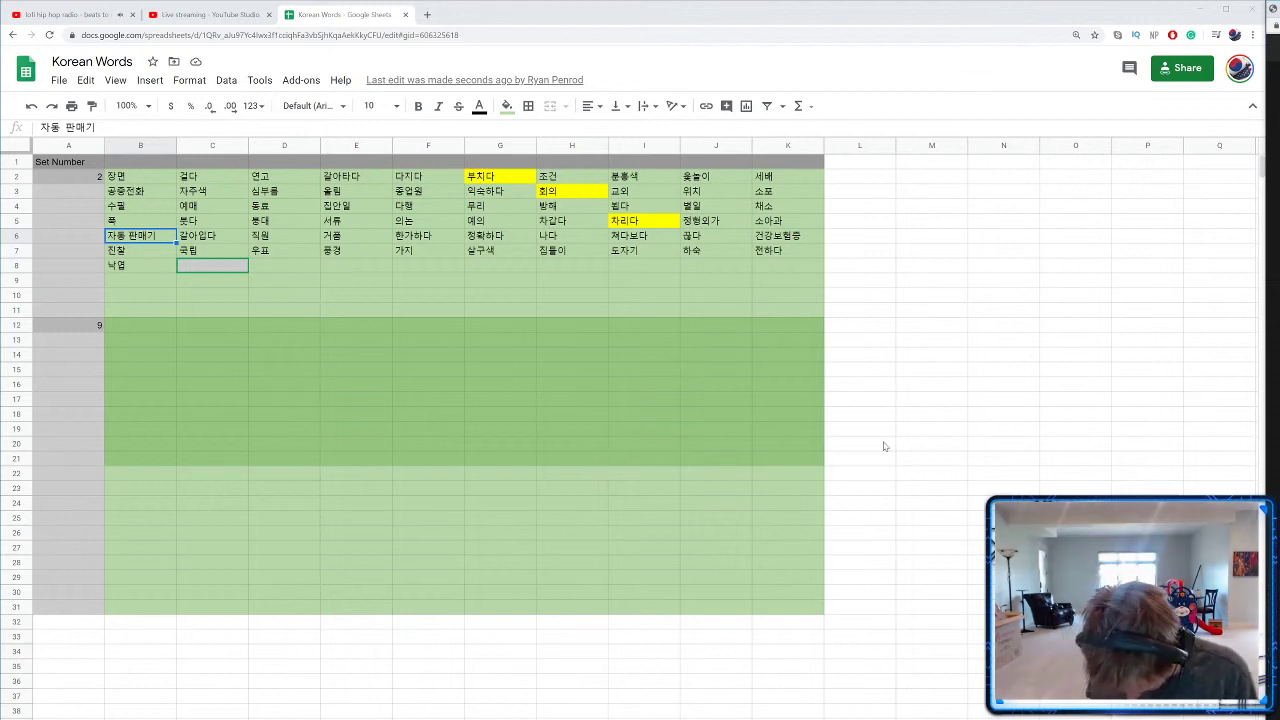
type("방색")
key("Tab")
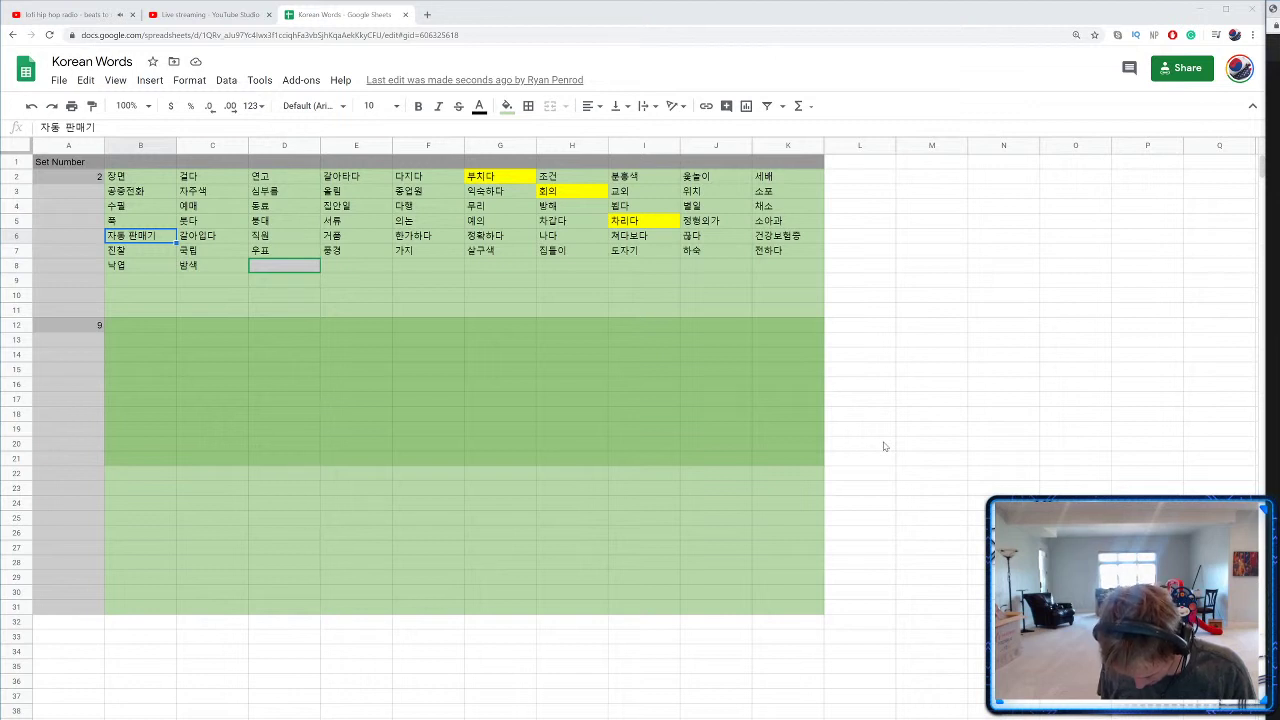
type("팔찌")
key("Tab")
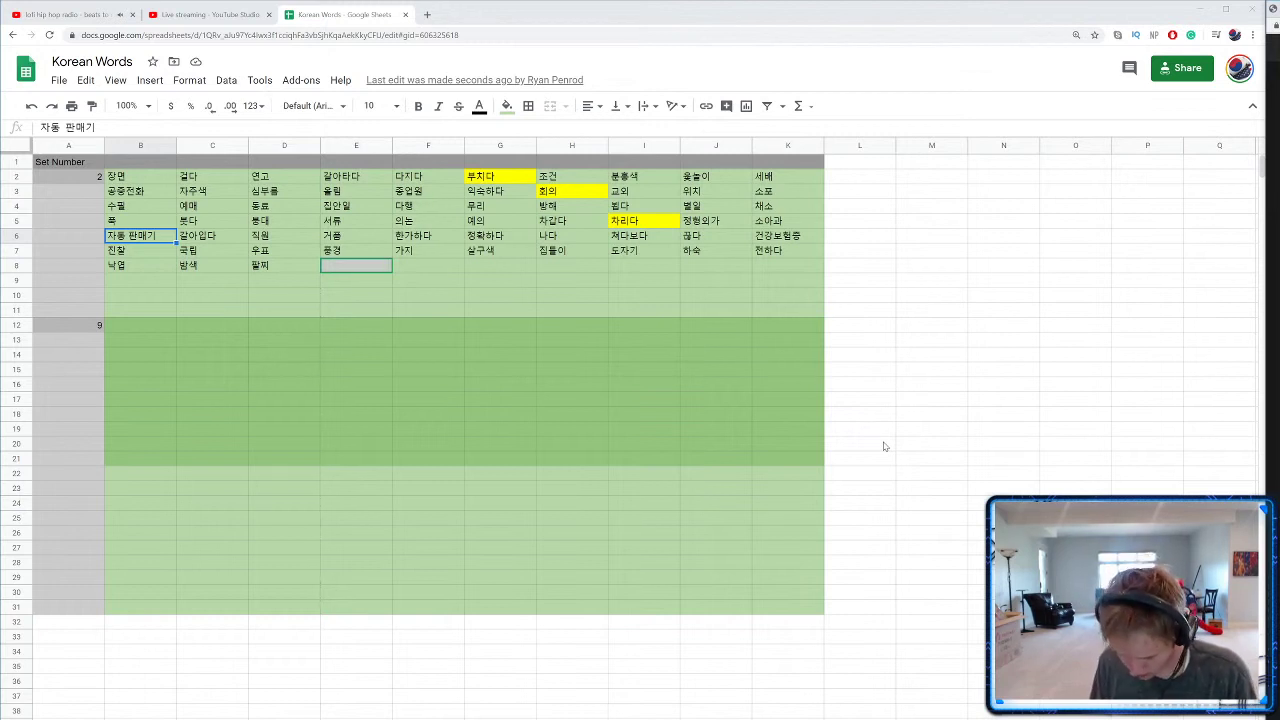
type("경치")
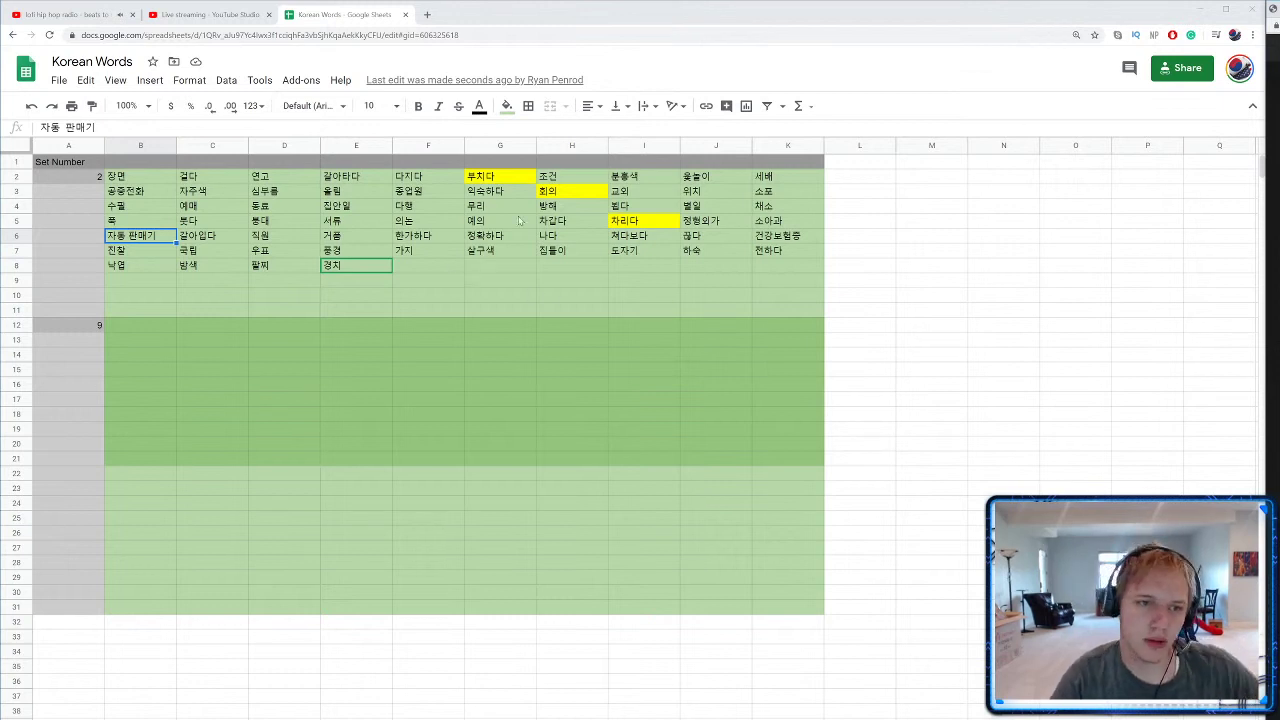
Step: Fill the cells of the related words 경치 (E8) and 풍경 (E7) with orange
right_click(350, 266)
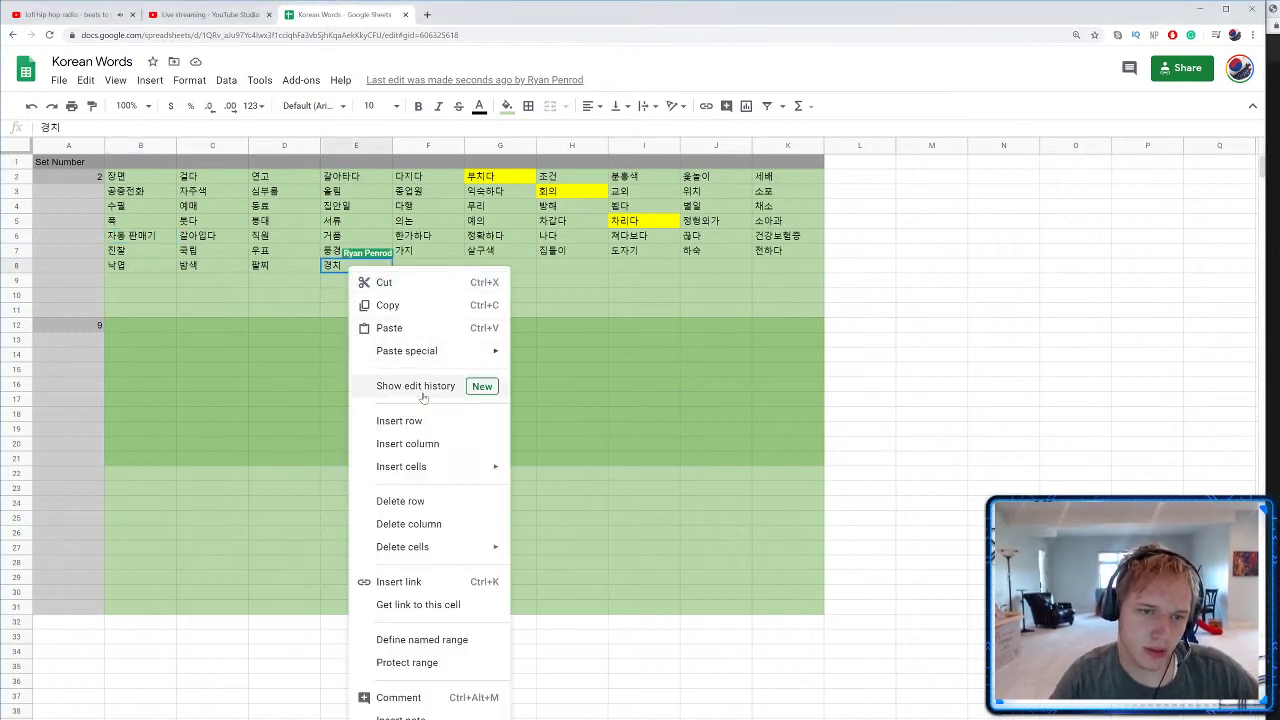
left_click(507, 106)
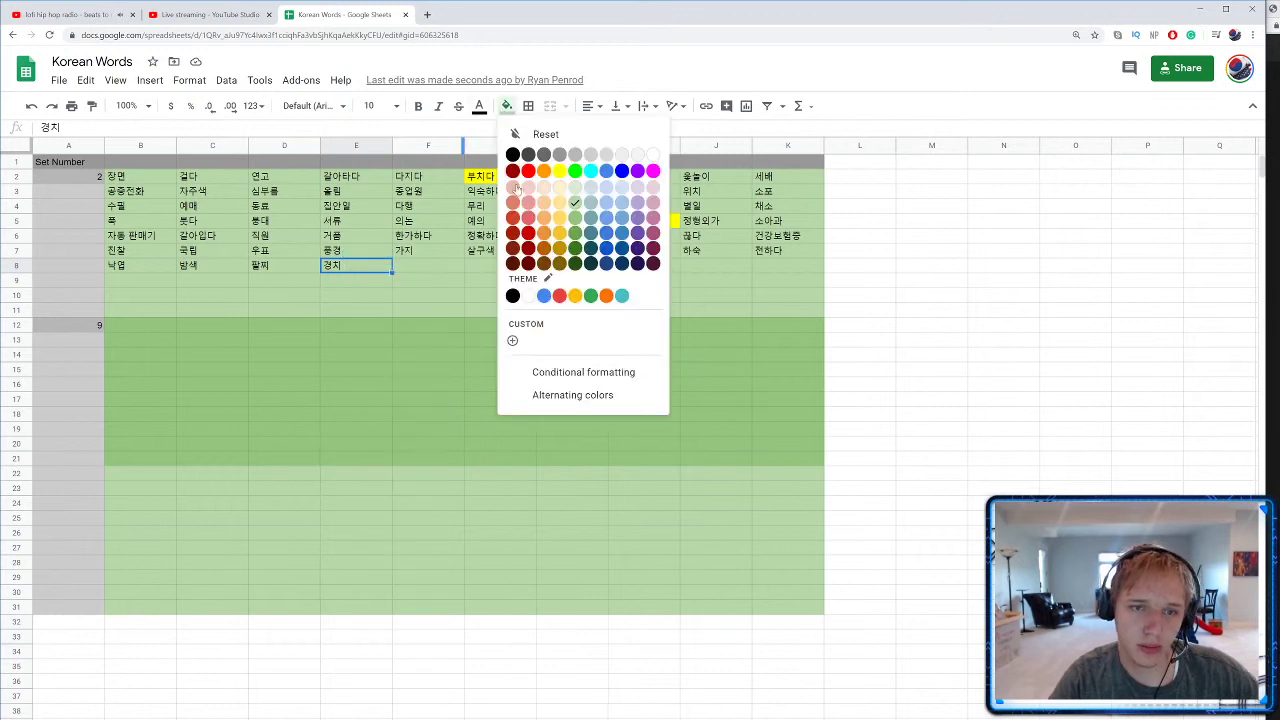
left_click(544, 171)
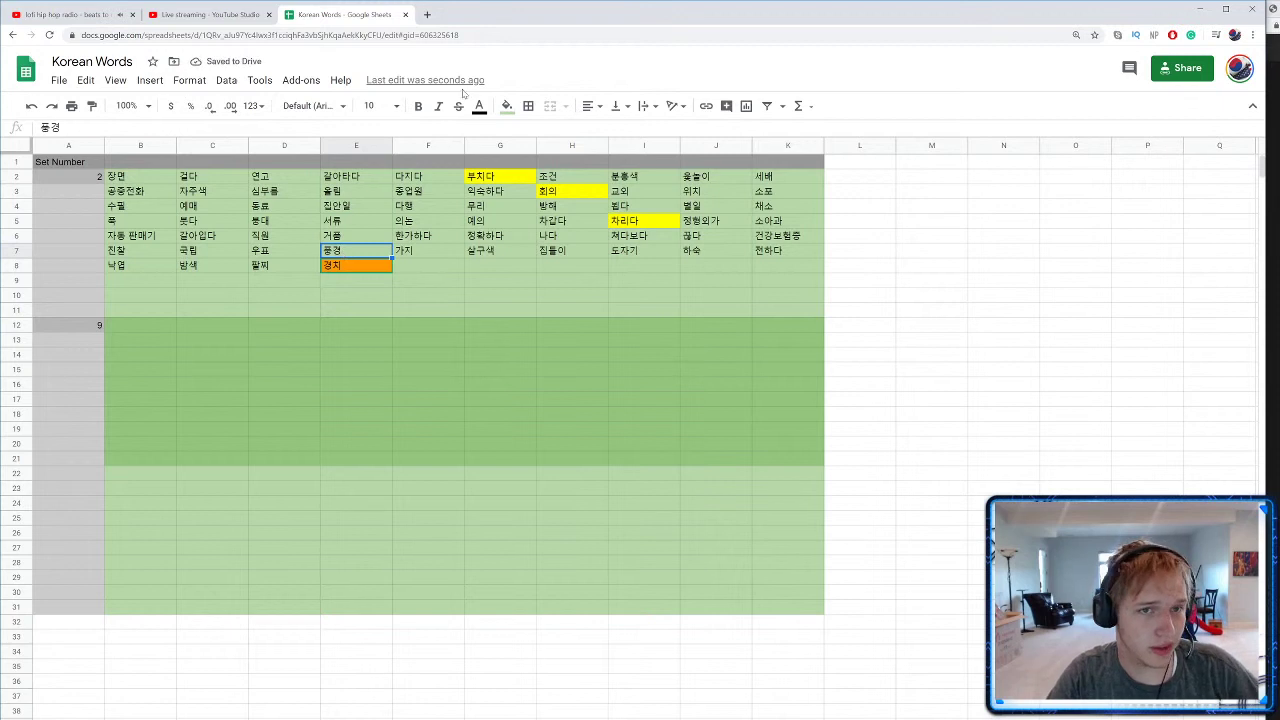
left_click(507, 106)
left_click(544, 171)
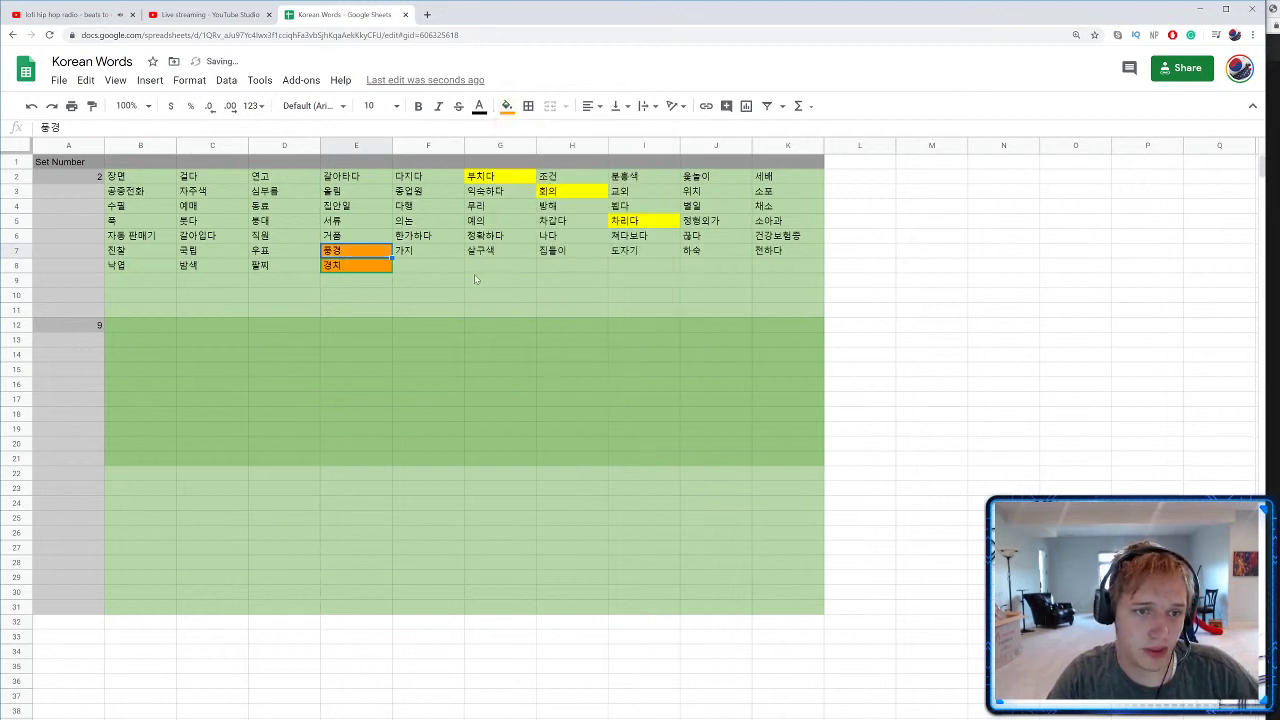
Step: Check the set 1 word list and enter 유행가 and 잡수시다 in cells F8 and G8 of the set 2 word list
left_click(456, 266)
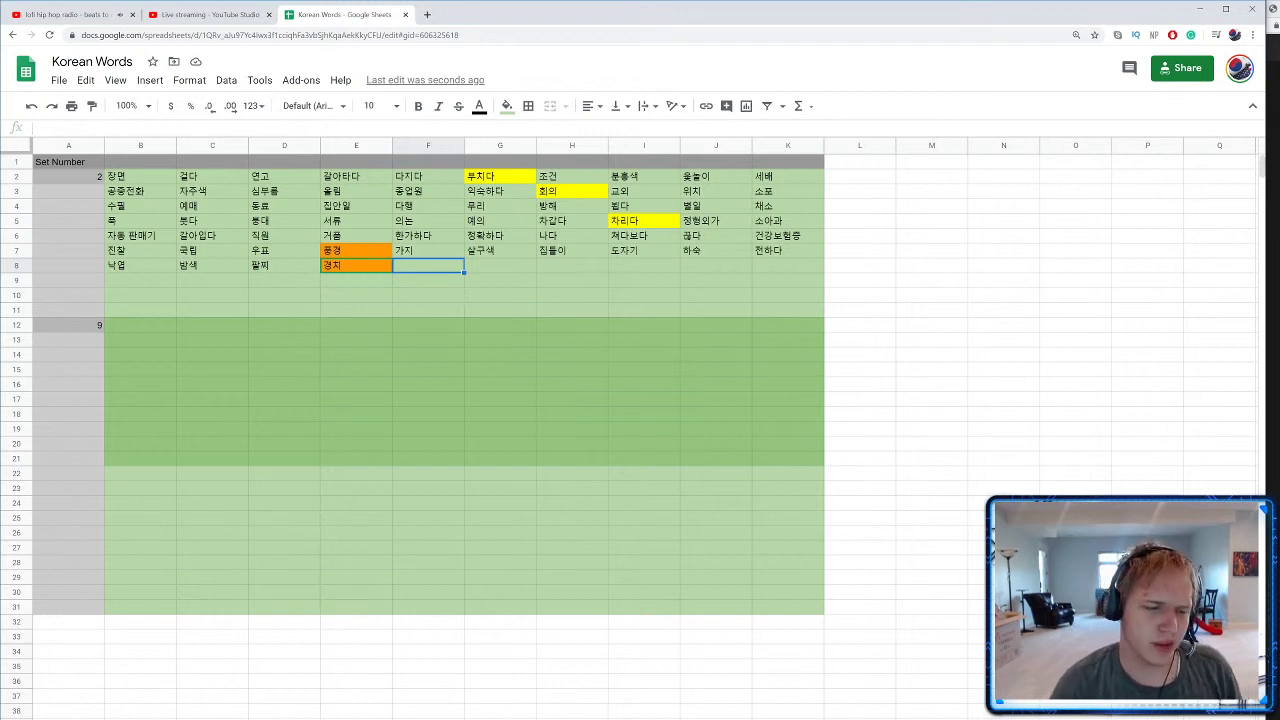
key("ctrl+shift+Page_Up")
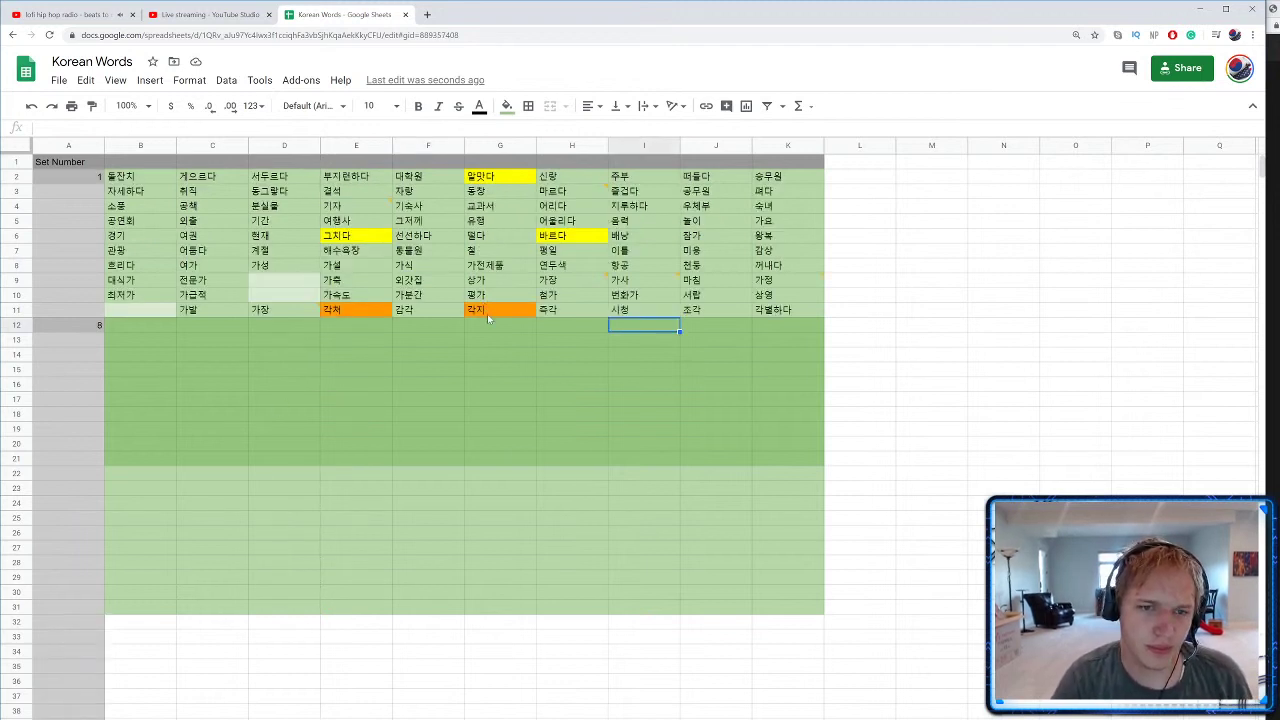
key("ctrl+shift+Page_Down")
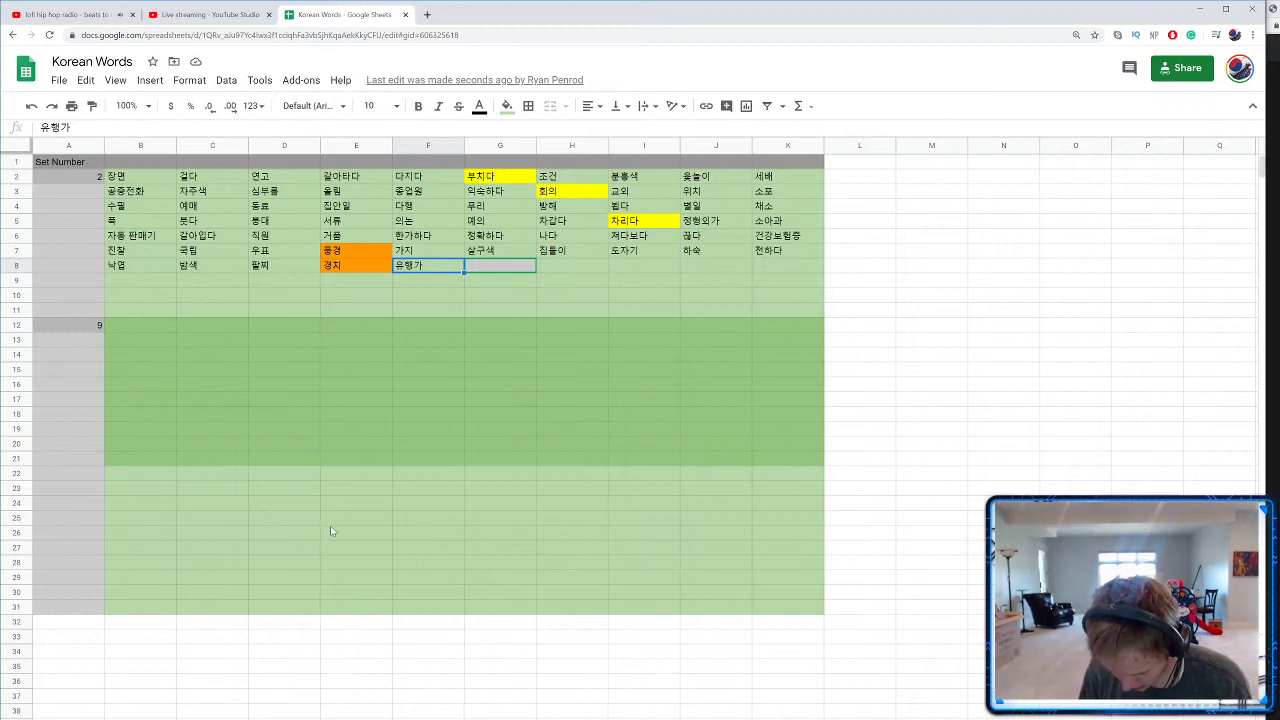
type("잡수시다")
key("Tab")
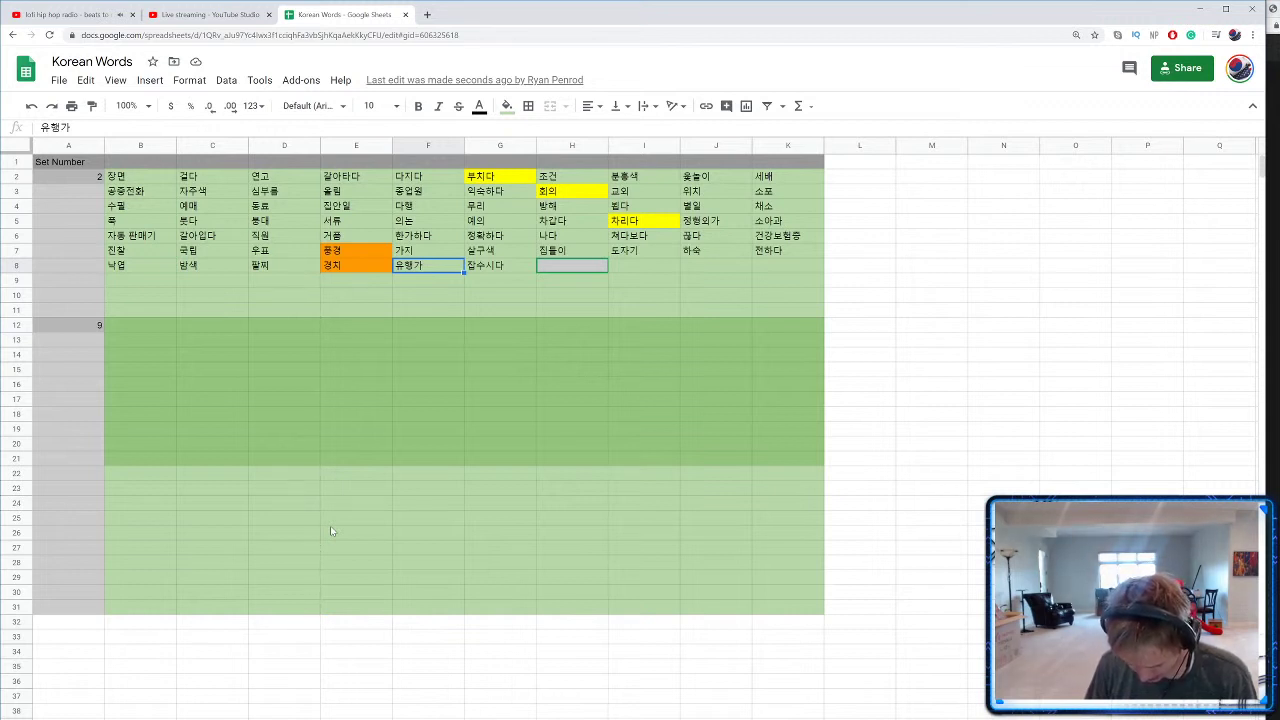
Step: Enter the words 마찬가지, 장난감 and 가계부 in cells H8, I8 and J8 of the set 2 word list
type("마찬가지")
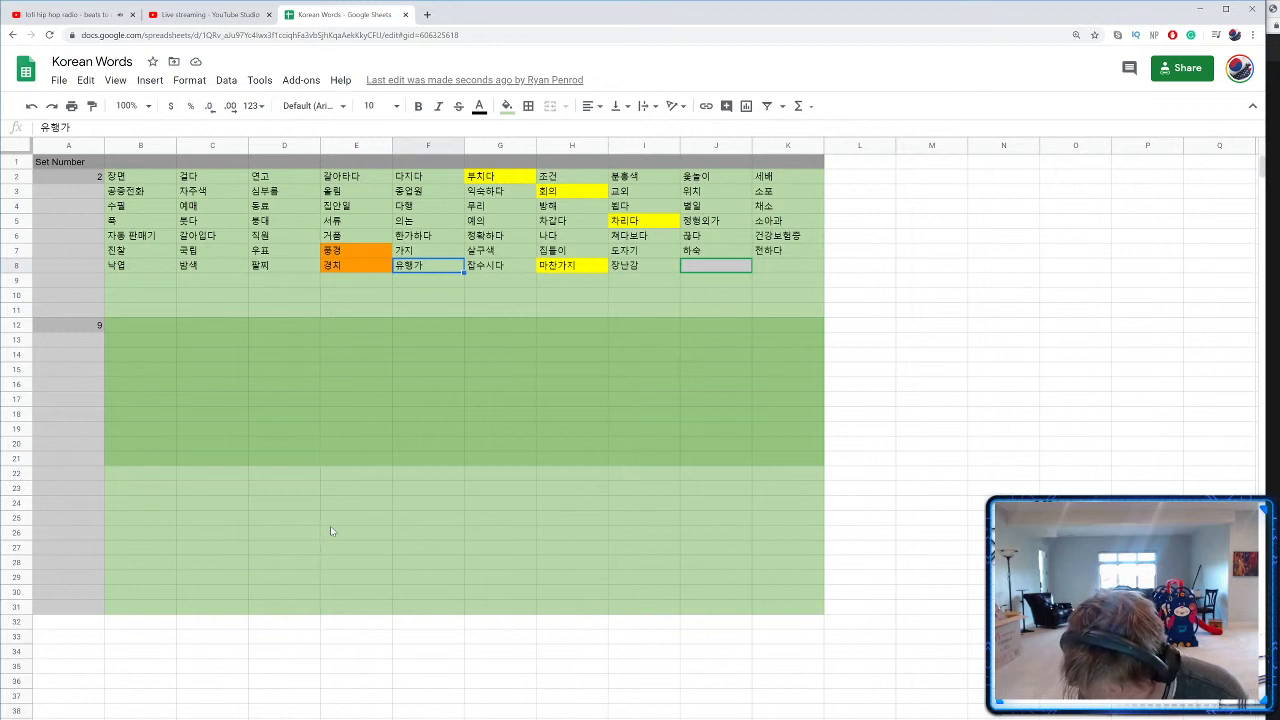
type("가계부")
key("Tab")
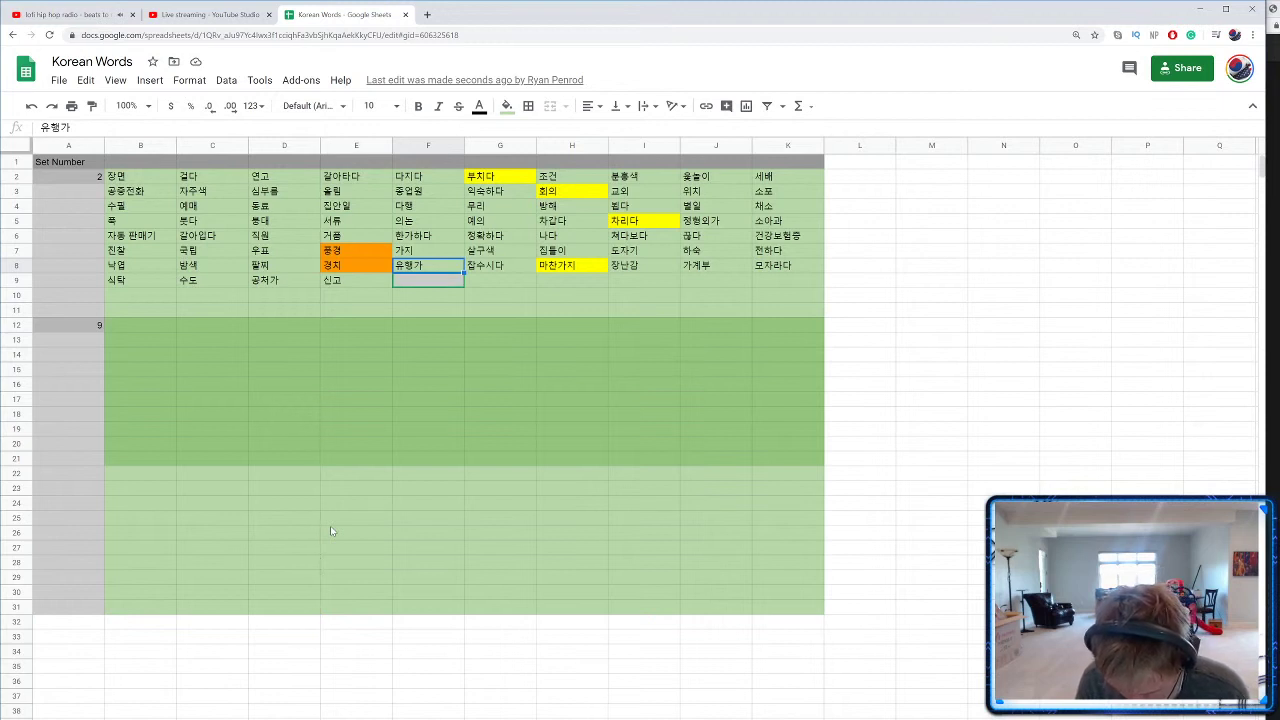
Step: Enter the words 가곡, 귀가 and 탁자 in cells F9, G9 and H9 of the set 2 word list
type("가곡")
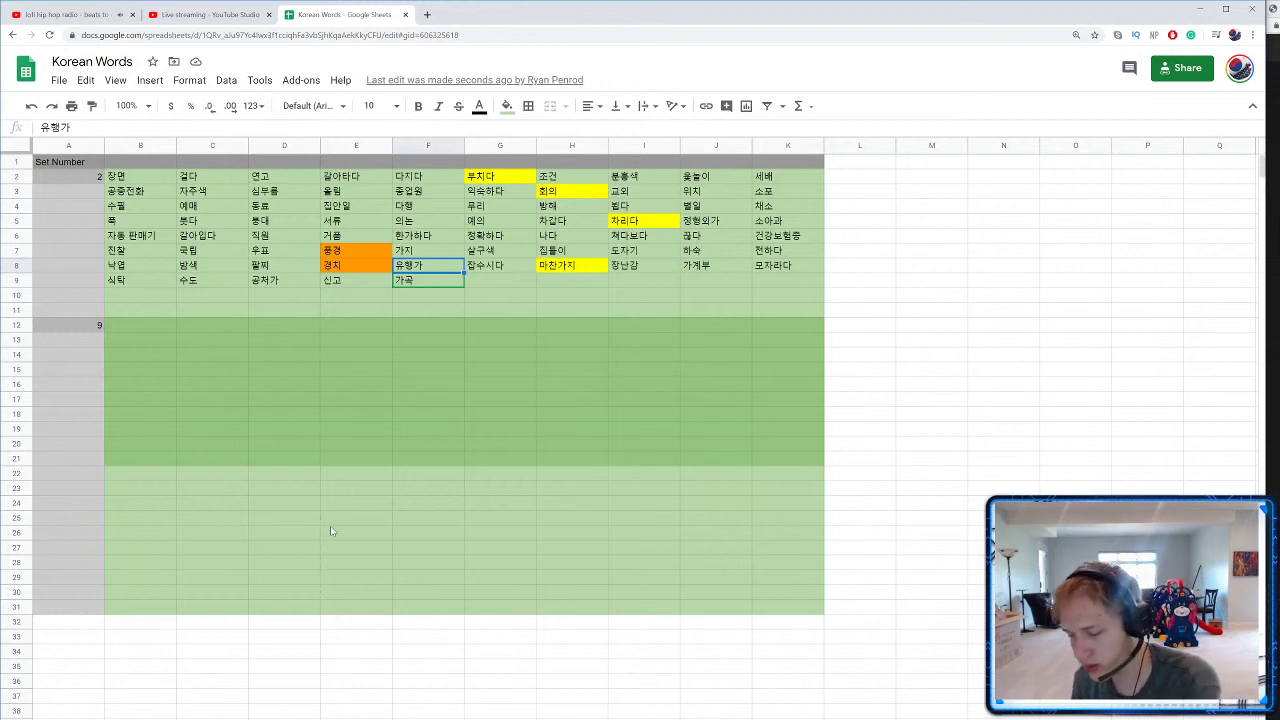
key("Tab")
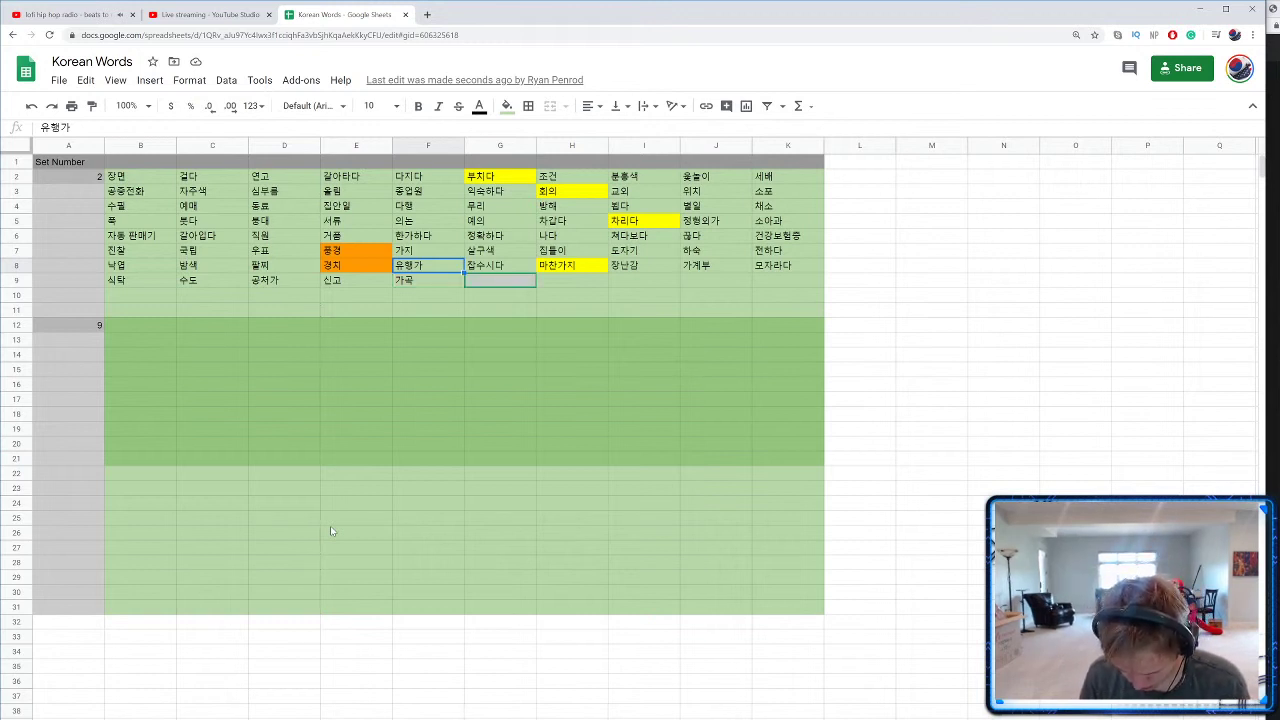
type("귀가")
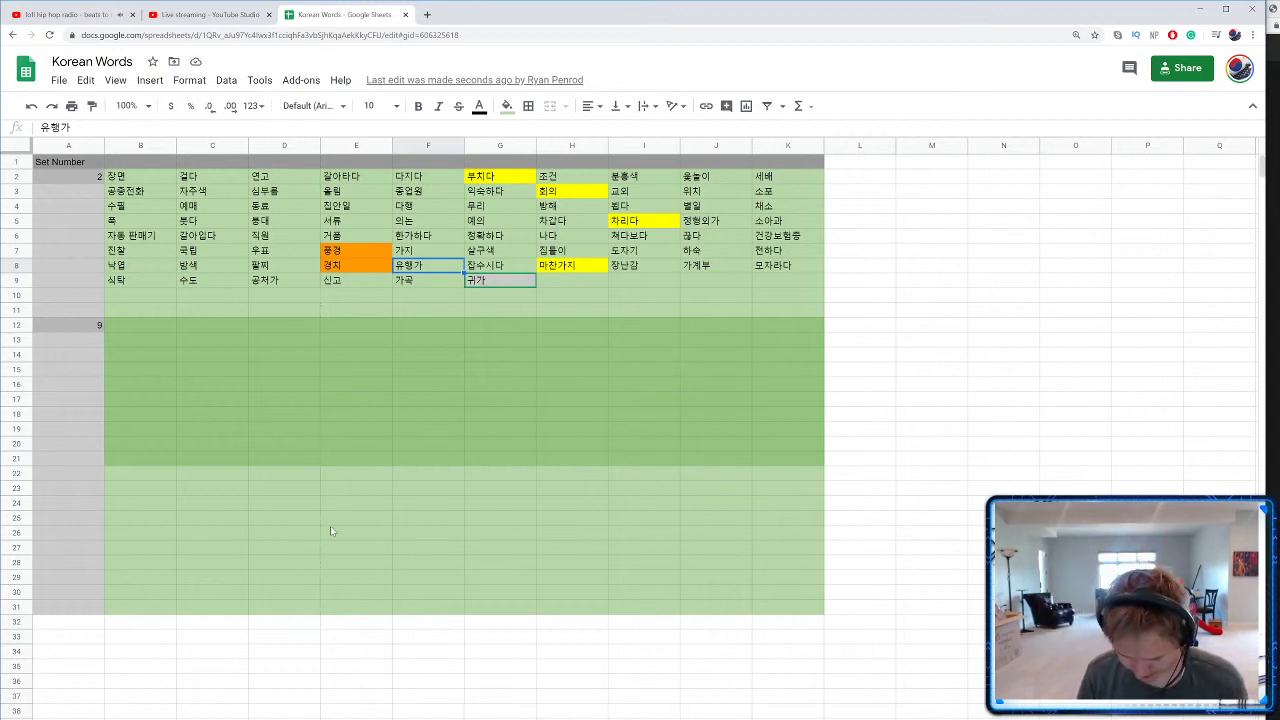
key("Tab")
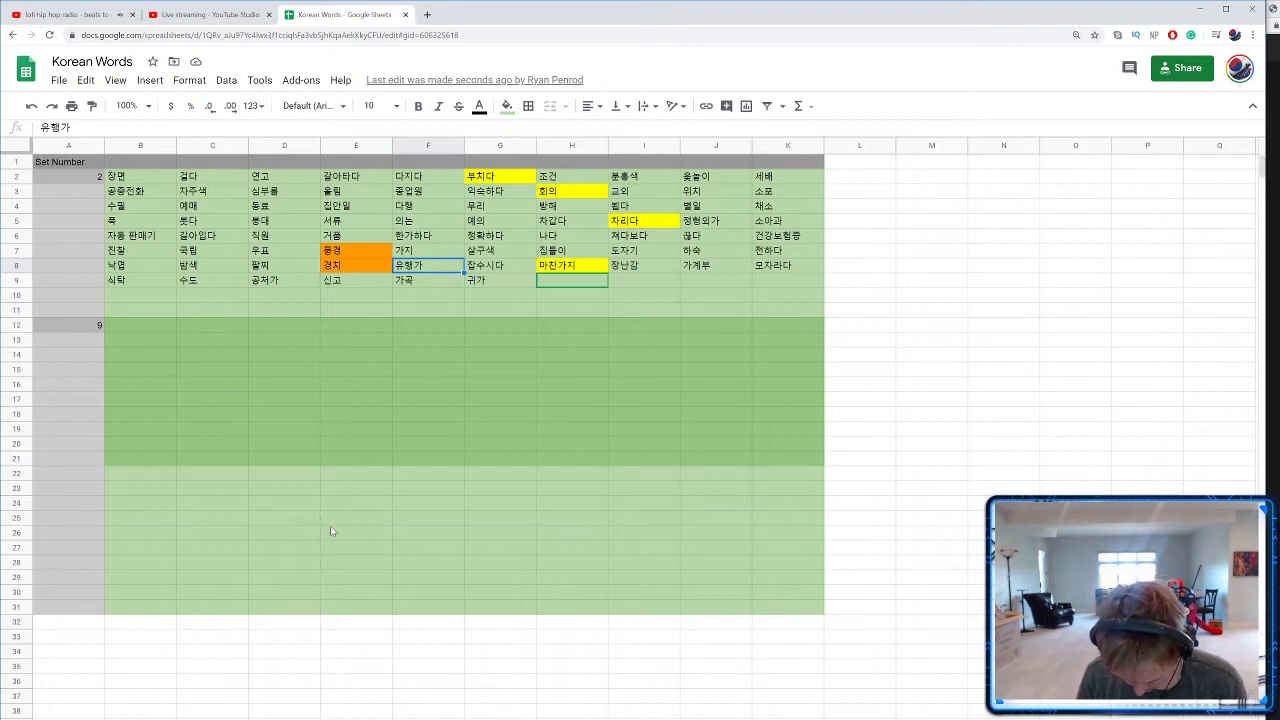
type("탁자")
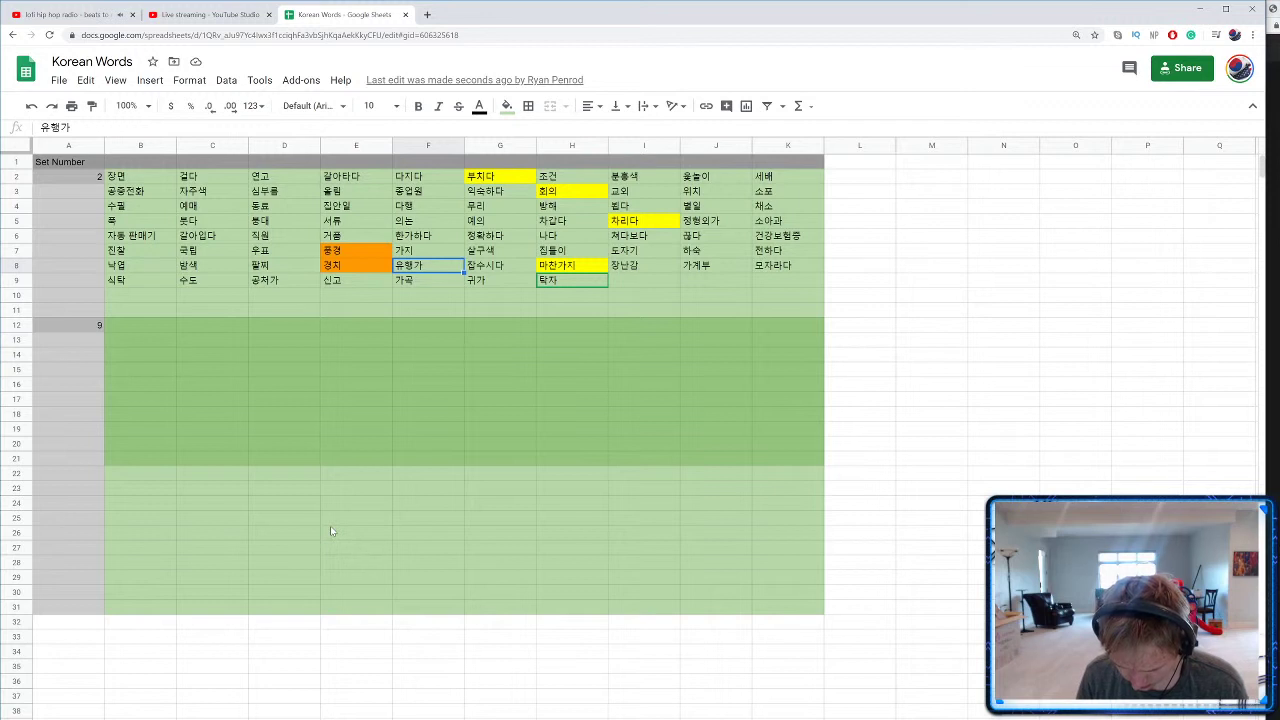
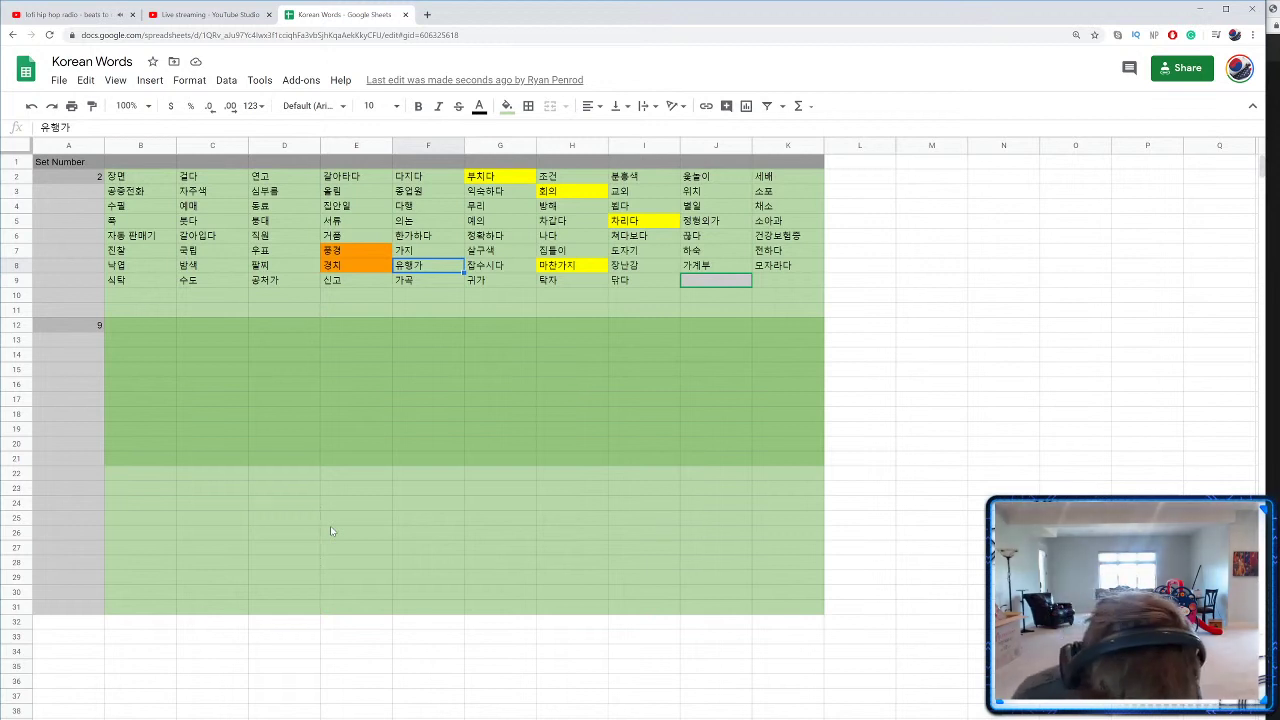
Step: Complete row 9 with 서늘하다 in J9 and 부엌 in K9, and enter 부록 and 굶다 in cells B10 and C10
type("서늘하다")
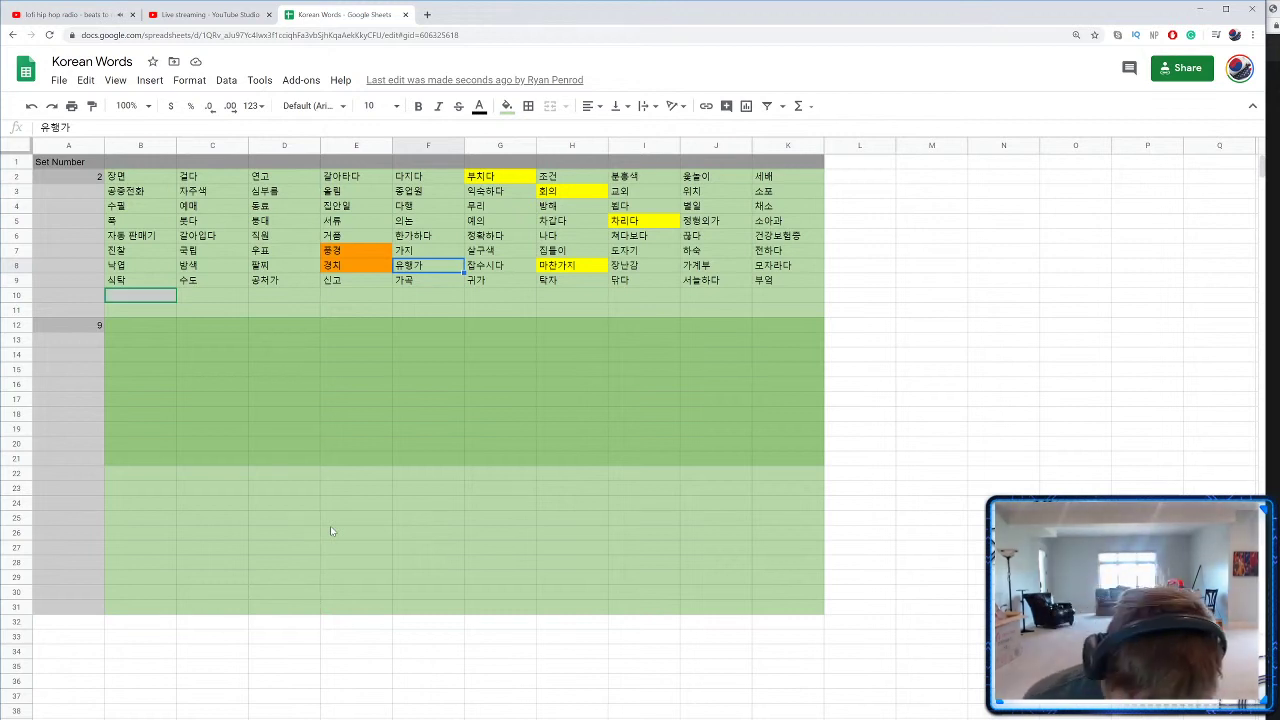
type("부록")
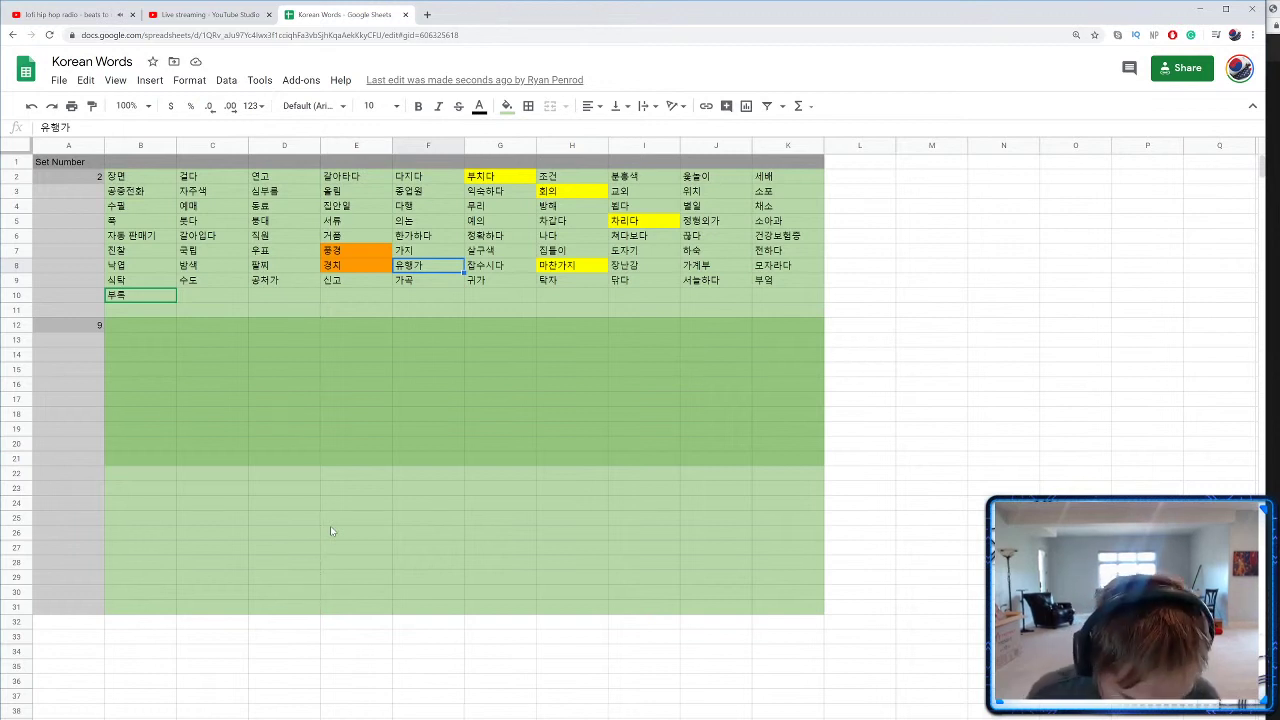
key("Tab")
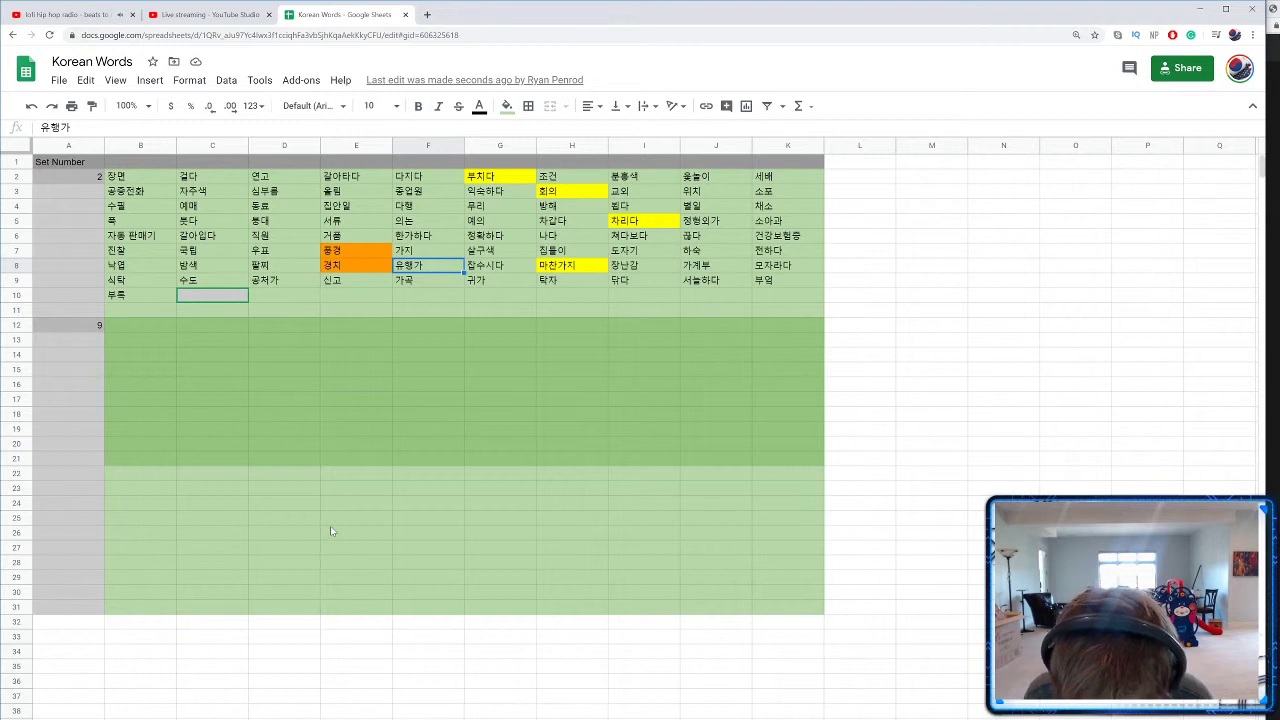
type("곱다")
key("Tab")
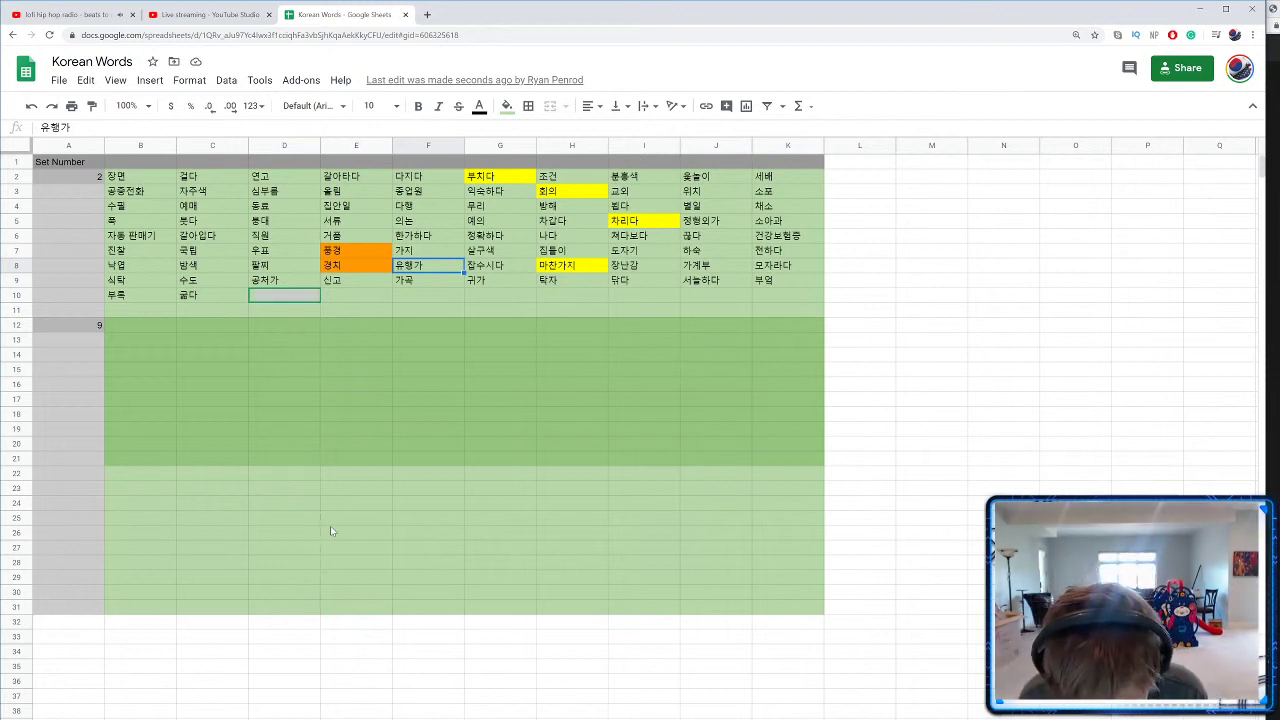
Step: Enter the words 다방, 다리다 and 소방서 in cells D10, E10 and F10 of the set 2 word list
type("다방")
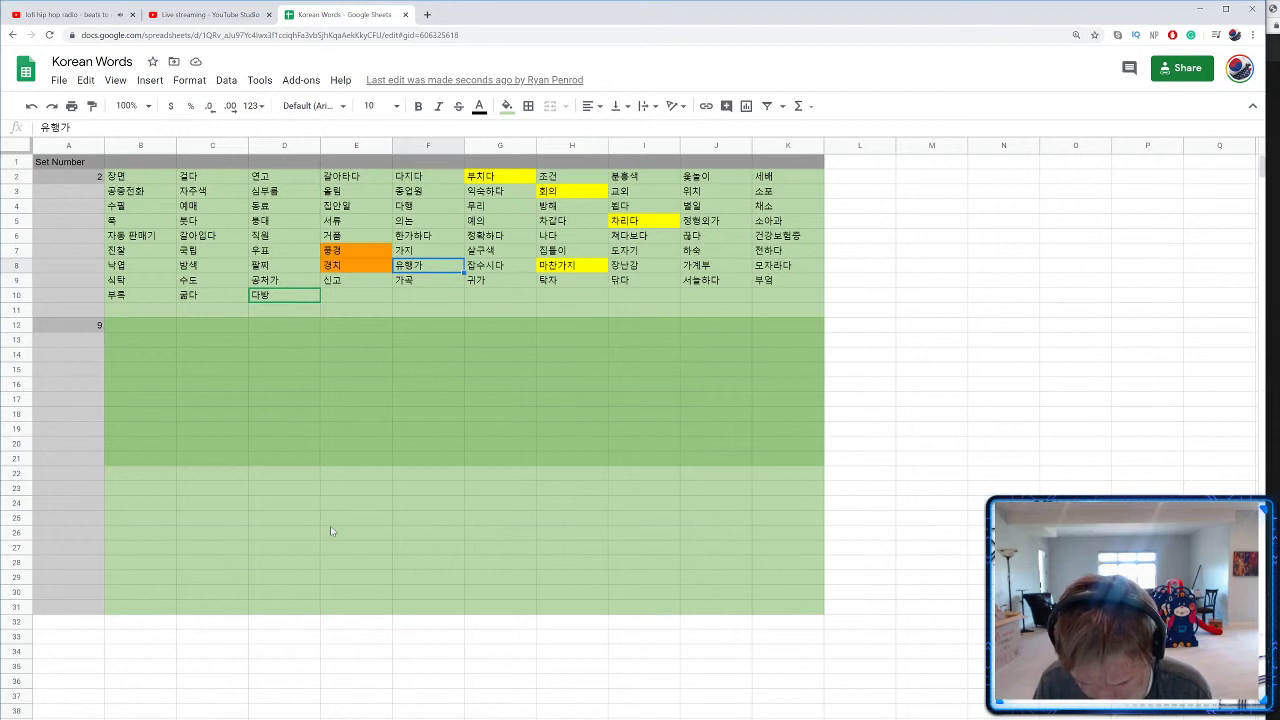
key("Tab")
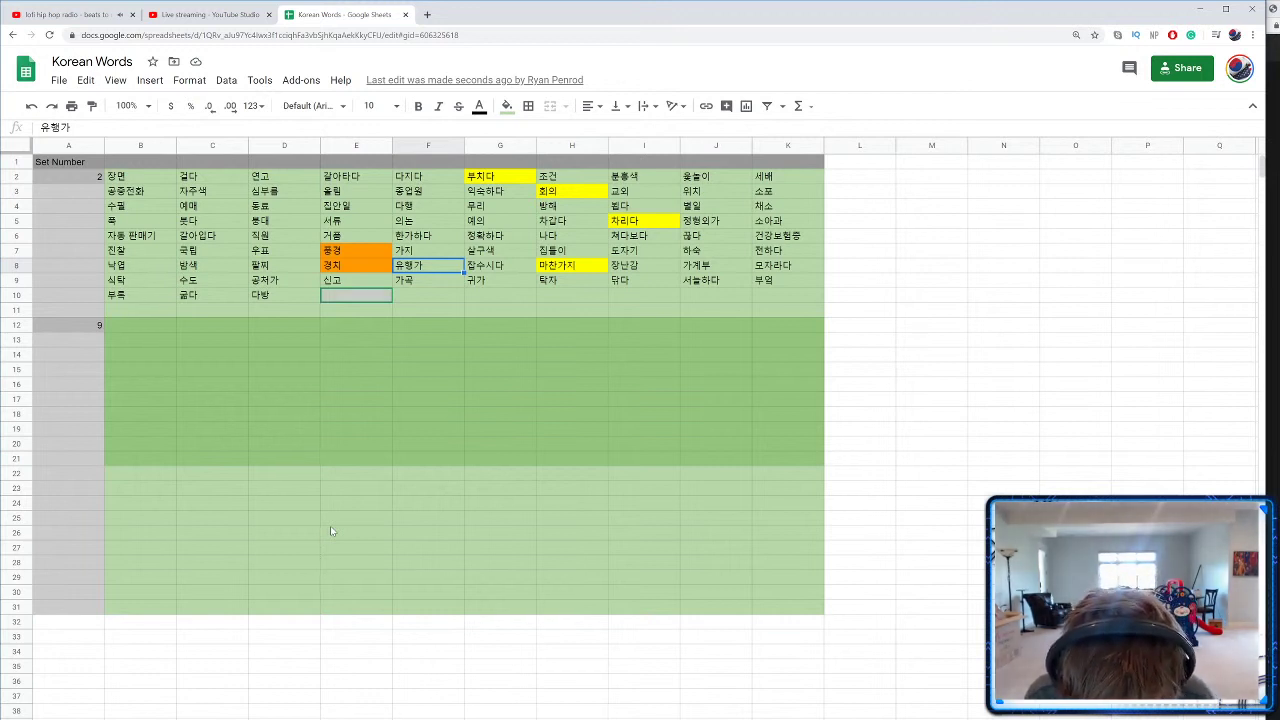
type("다리다")
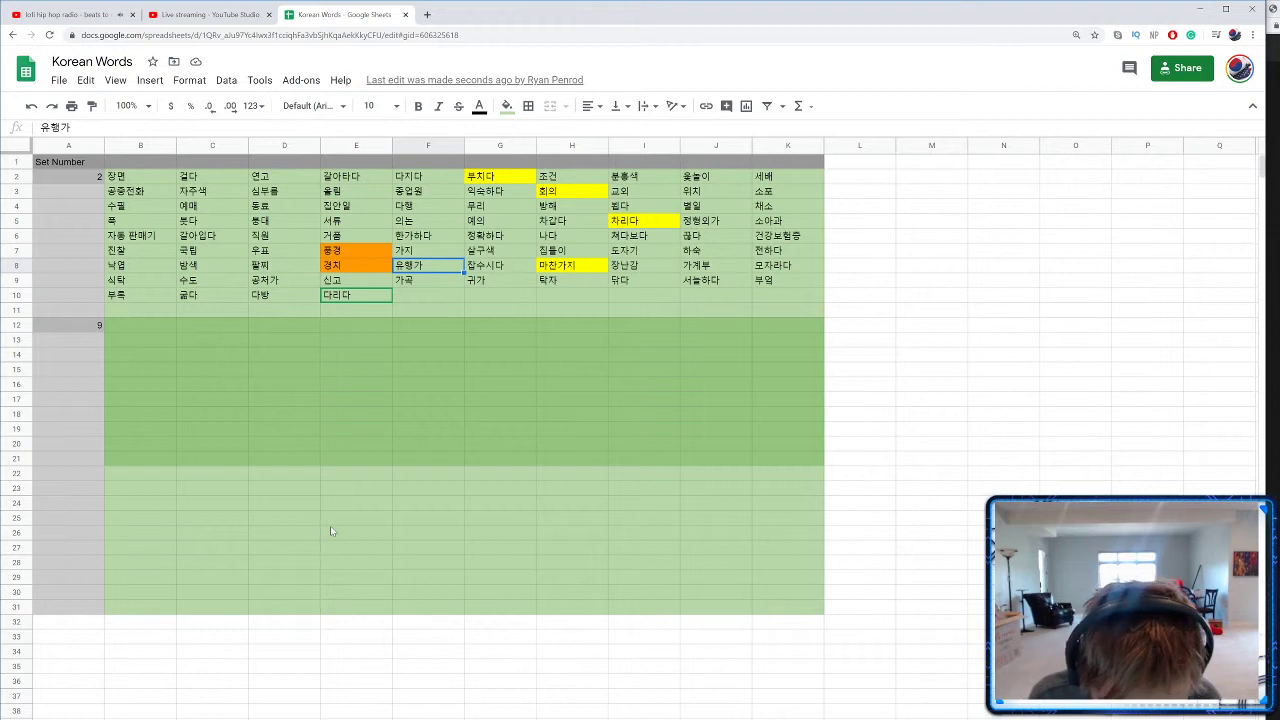
key("Tab")
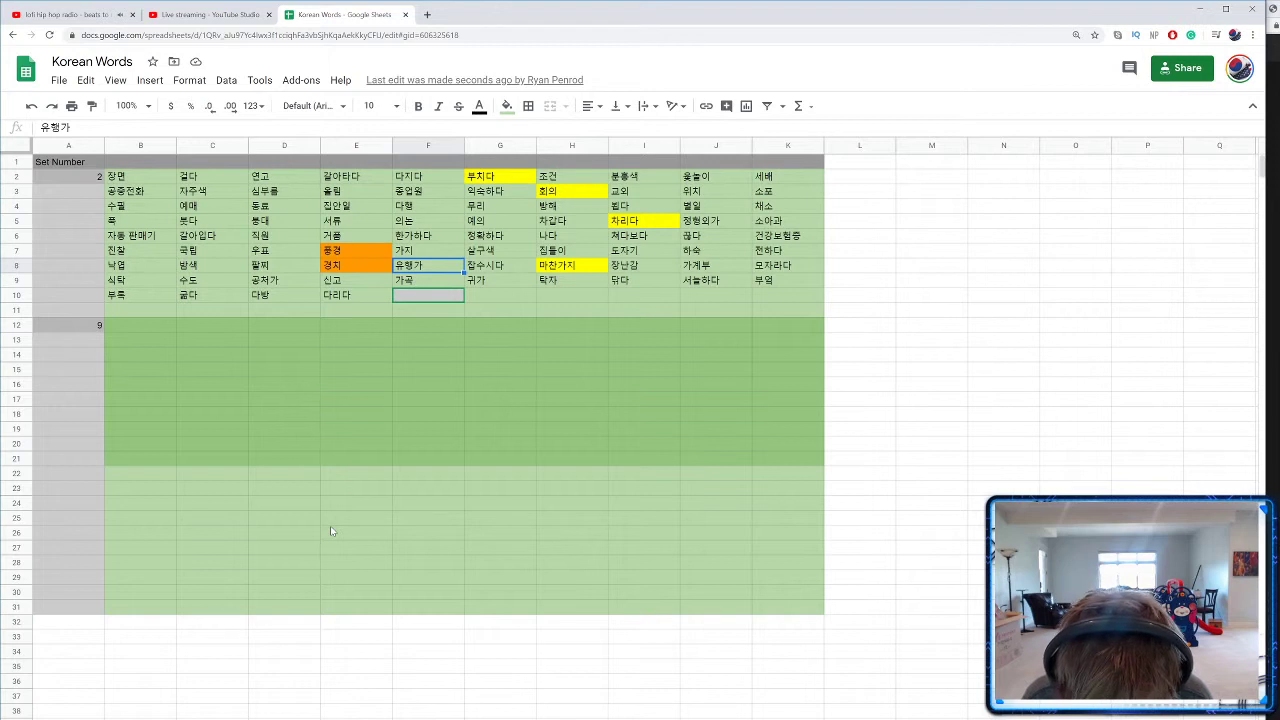
type("소방서")
key("Tab")
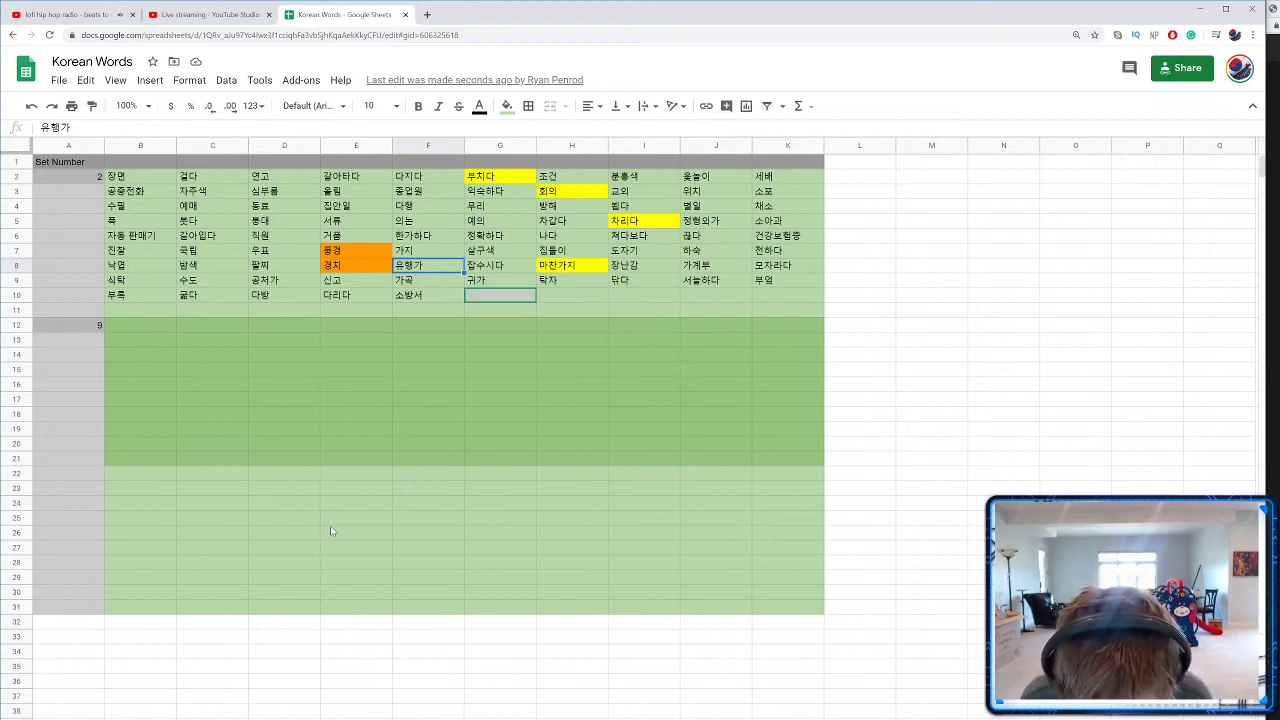
Step: Complete row 10 of the set 2 word list with 호선, 실내, 한산하다, 자가용 and 좌석 in cells G10 through K10
type("호선")
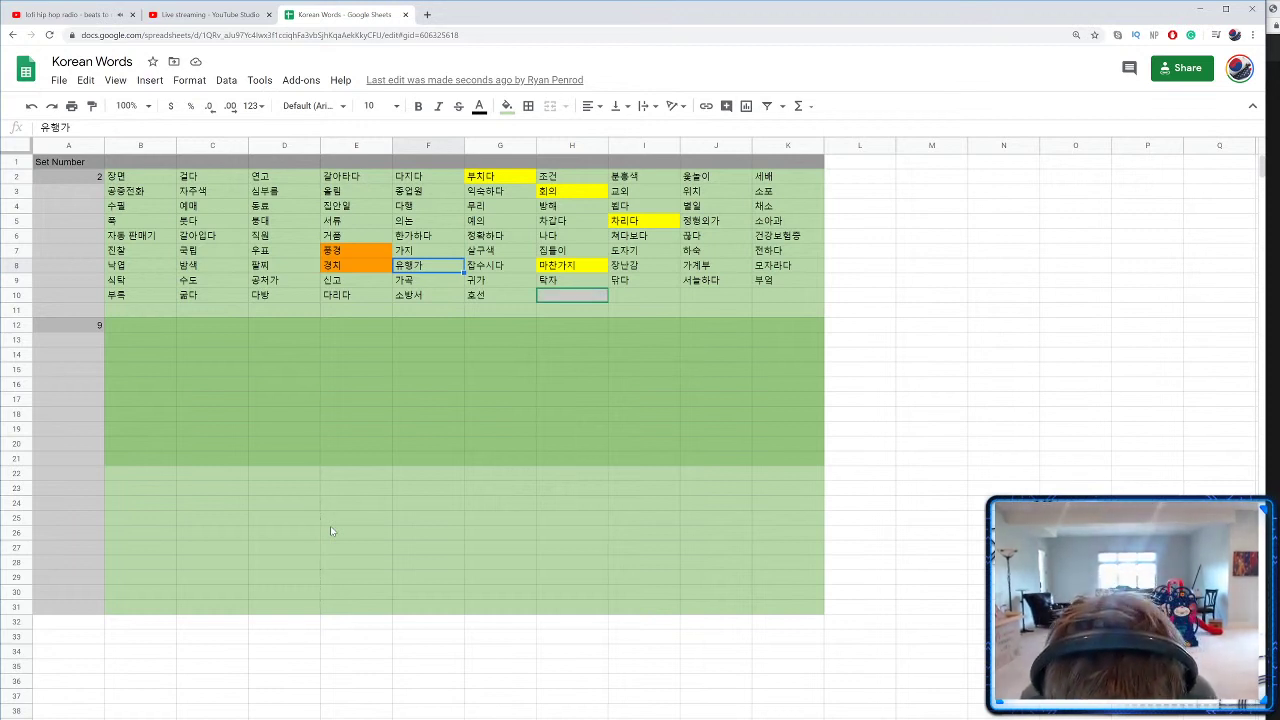
type("실내")
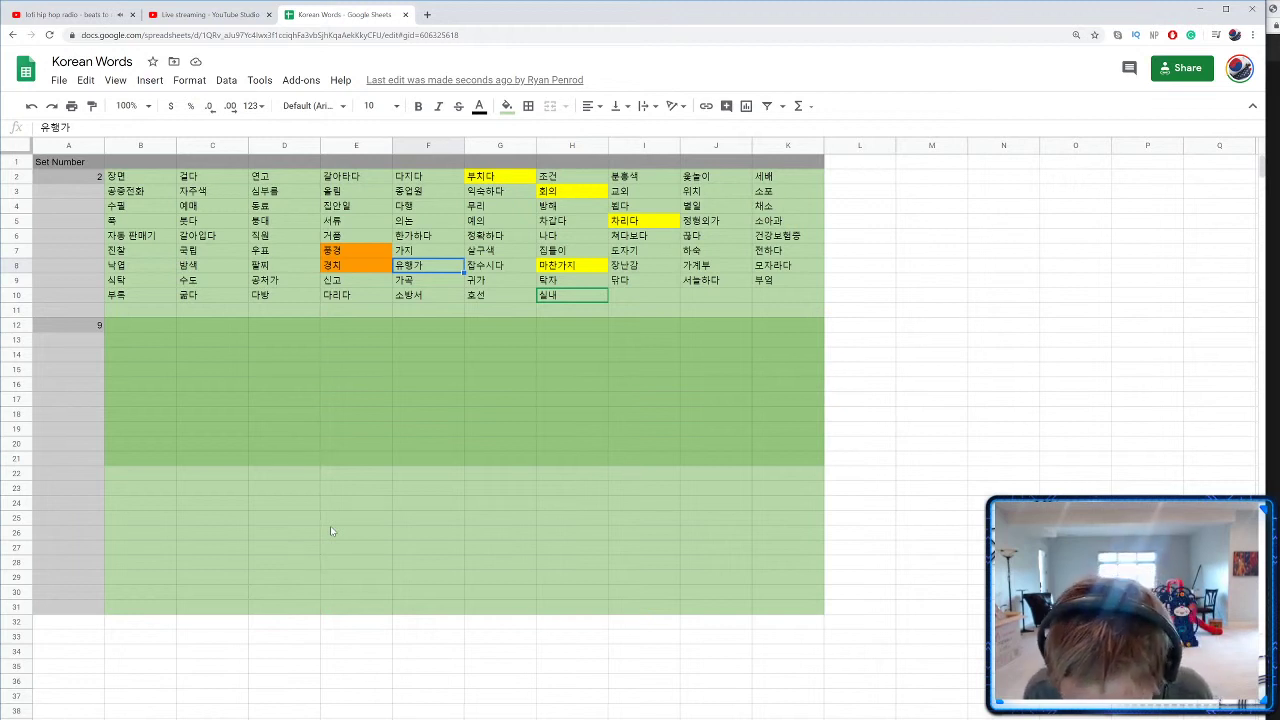
key("Tab")
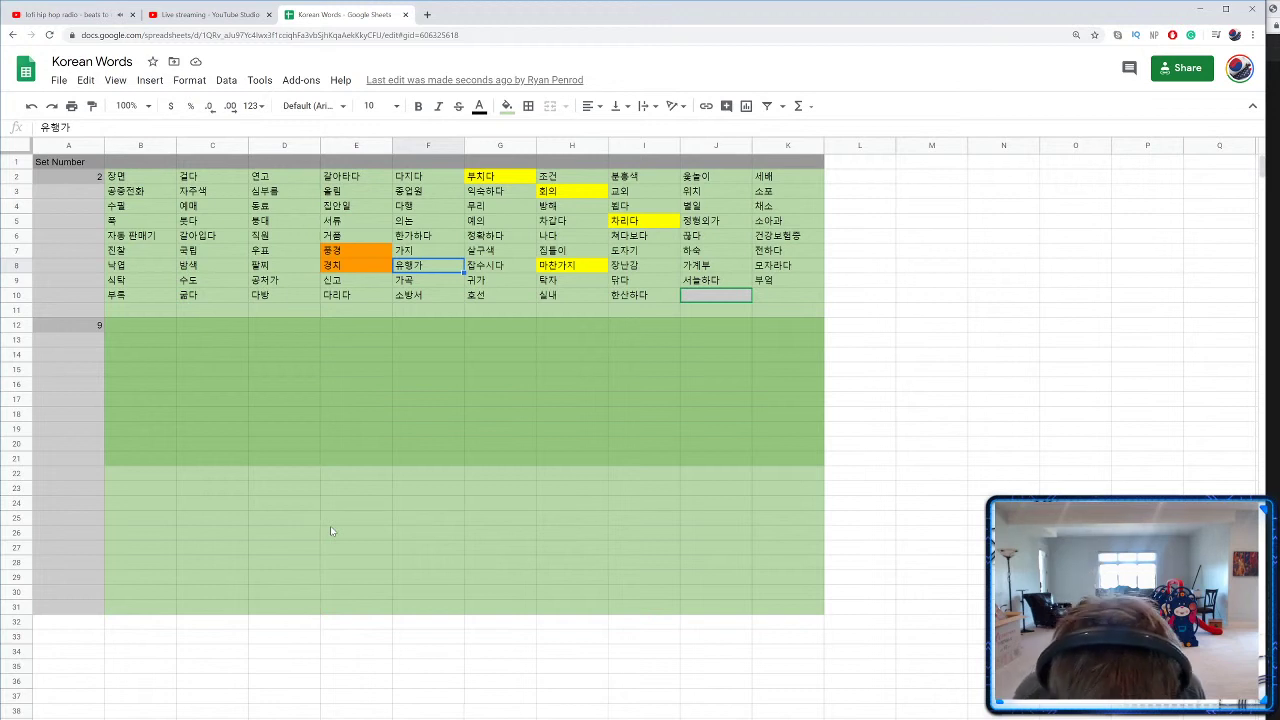
type("자가용")
key("Tab")
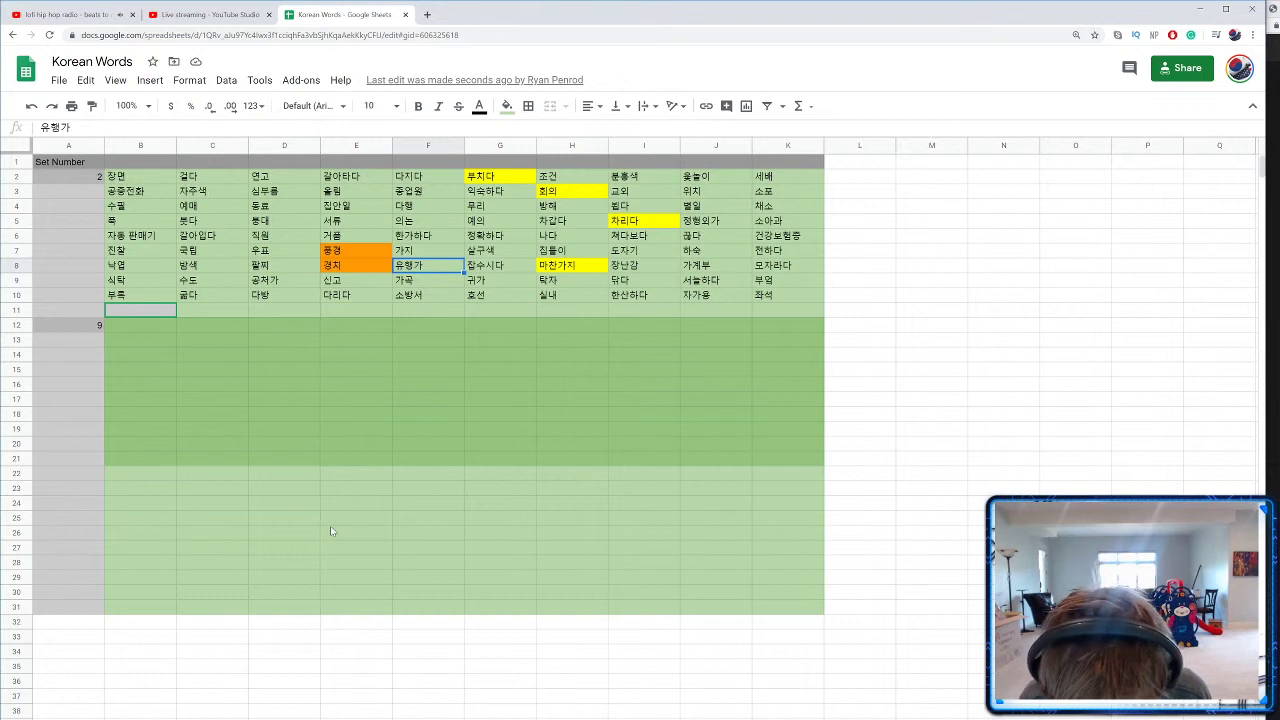
Step: Enter the word 편도 in cell B11 of the set 2 word list
type("퍼드")
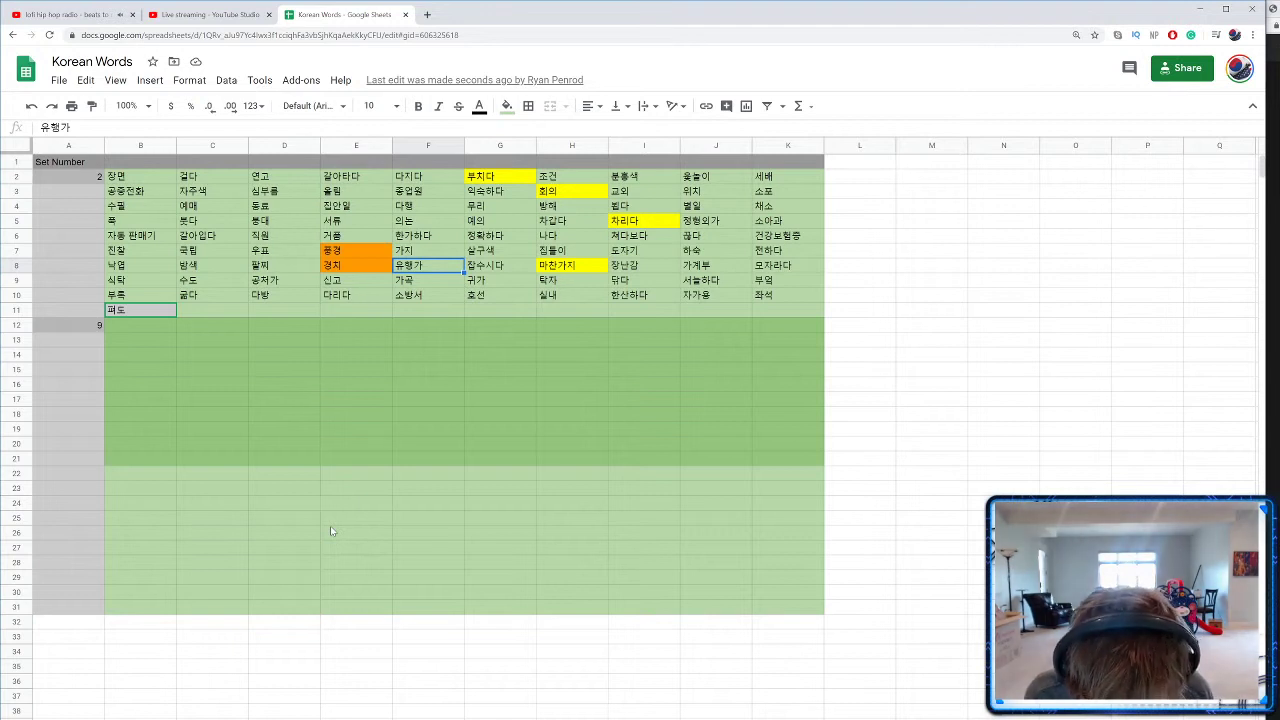
type("ㄴ")
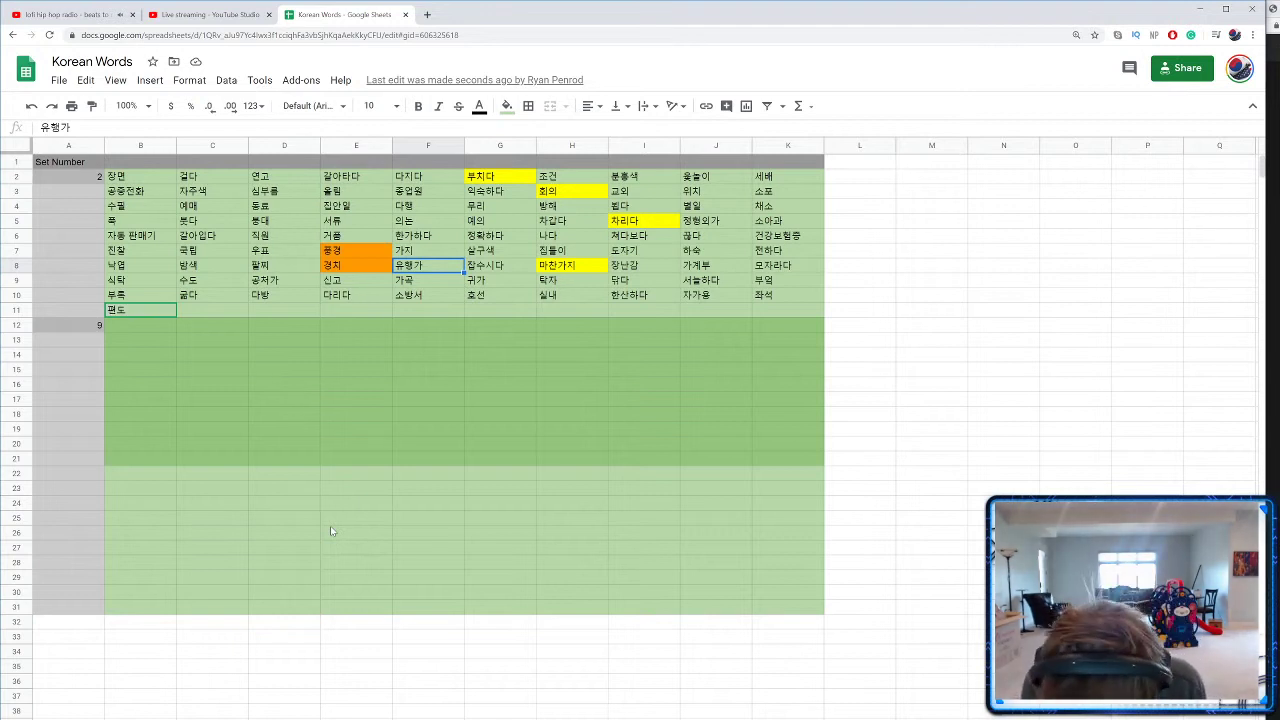
key("Tab")
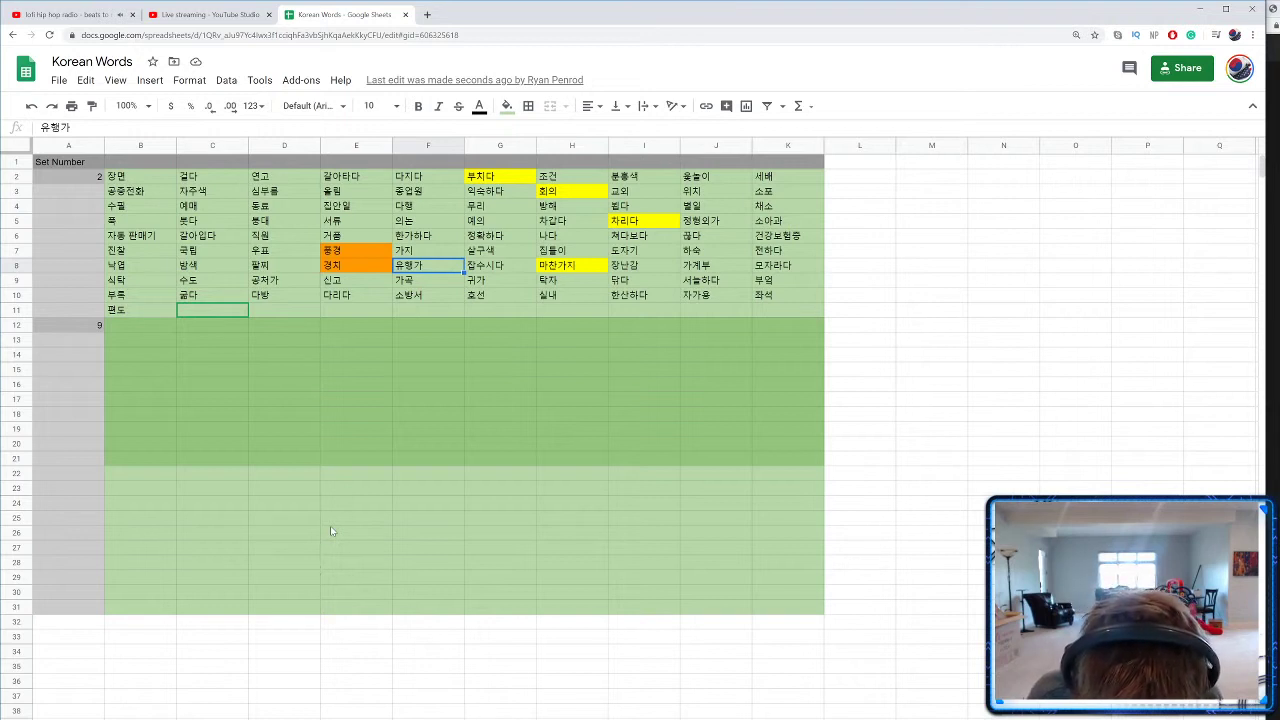
key("Down")
key("Down")
key("Down")
key("Down")
key("Up")
key("Up")
key("Up")
key("Up")
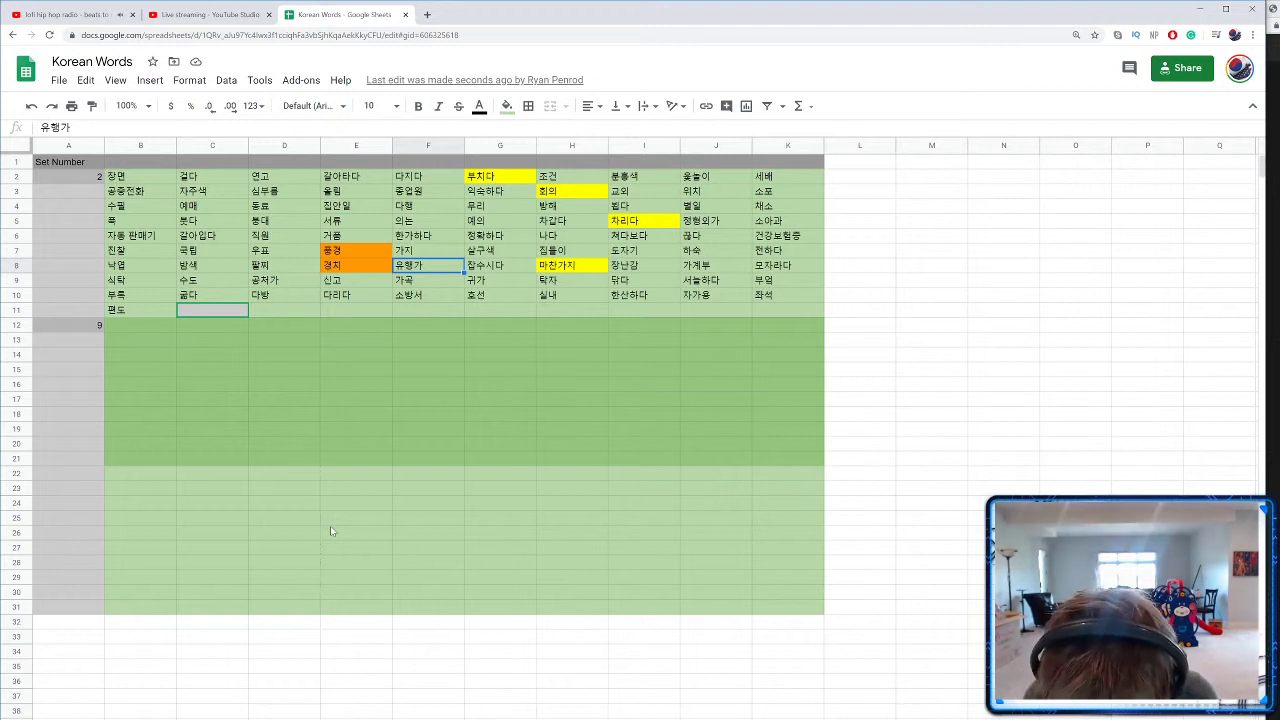
Step: Complete row 11 with 편리하다, 고속도로, 고장, 어휘, 물가, 시가, 가망, 증가 and 자장가 in cells C11 through K11
type("편리하다")
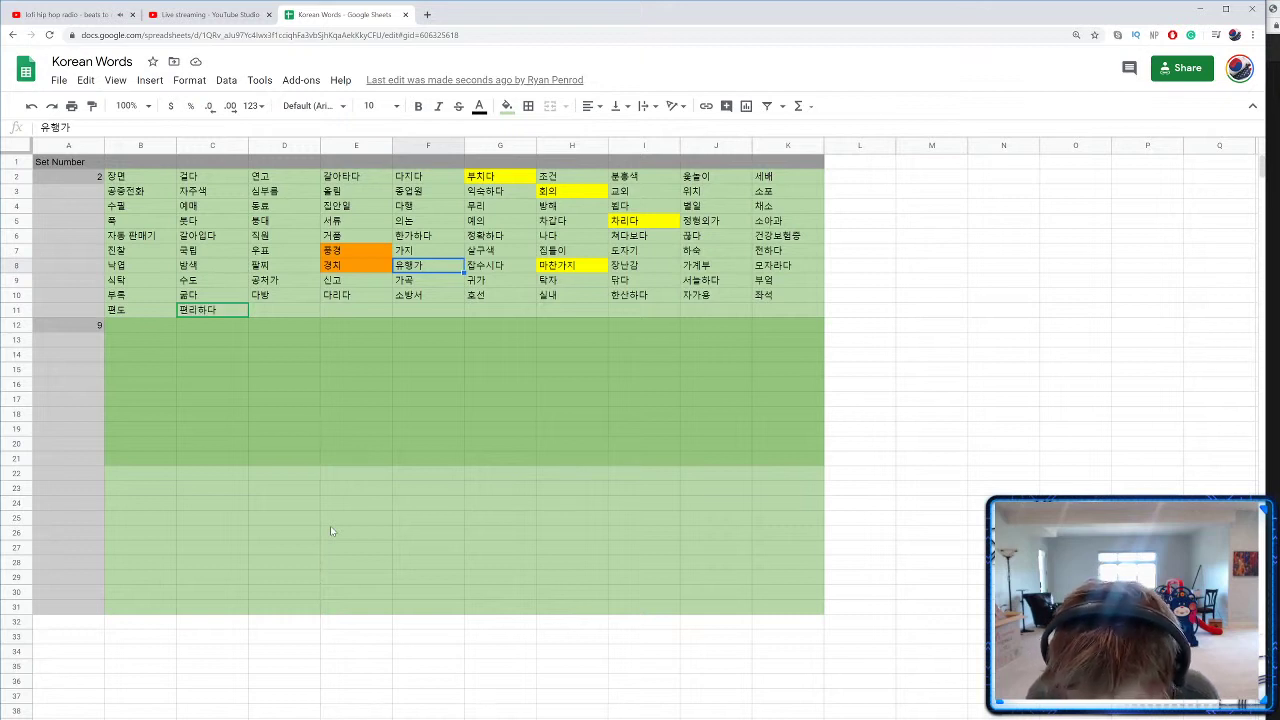
key("Tab")
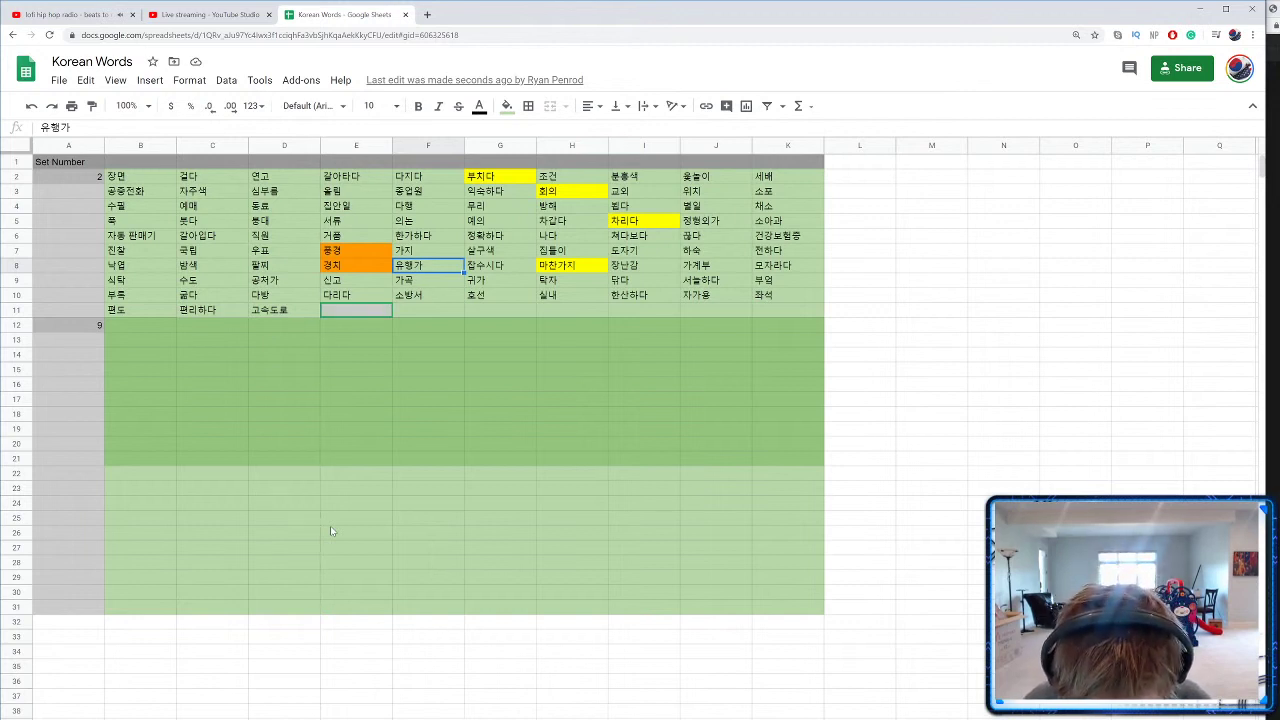
type("고장")
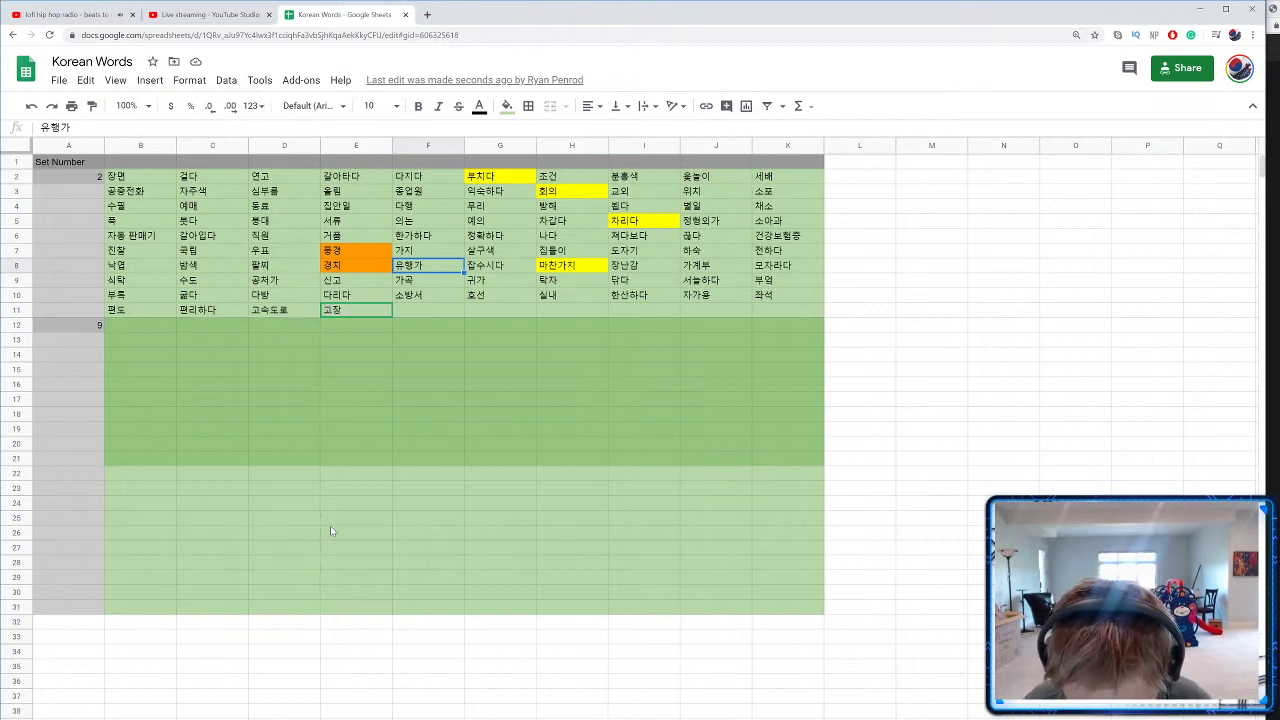
key("Tab")
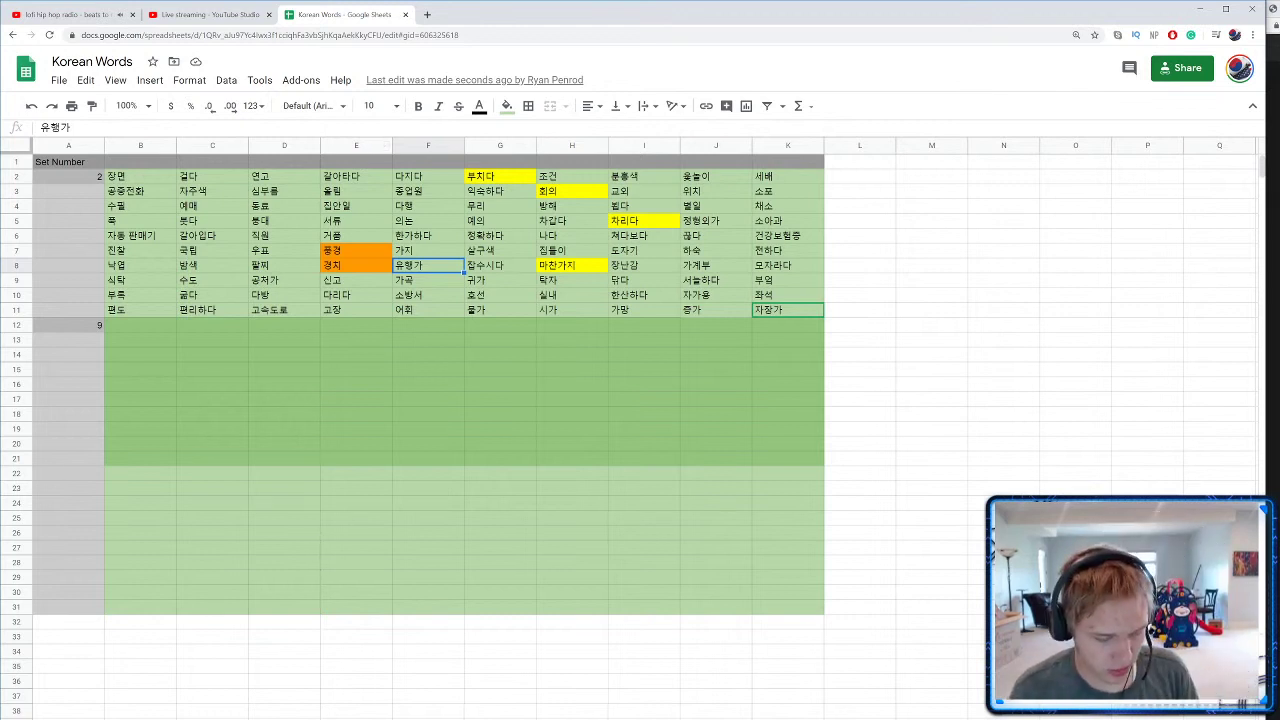
Step: Examine the empty cells D9, D10 and B11 in the set 1 word list
key("ctrl+shift+Page_Up")
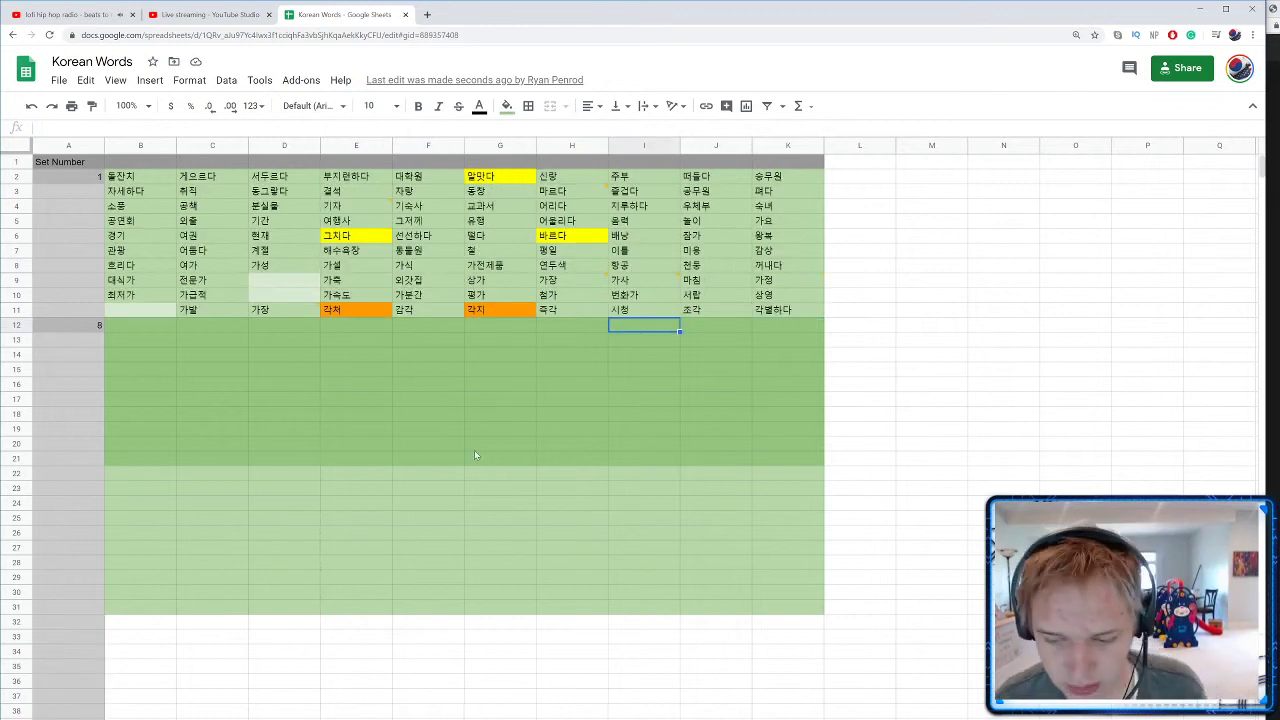
left_click(281, 283)
left_click_drag(281, 284, 282, 300)
left_click(143, 312)
left_click(277, 285)
left_click(281, 286)
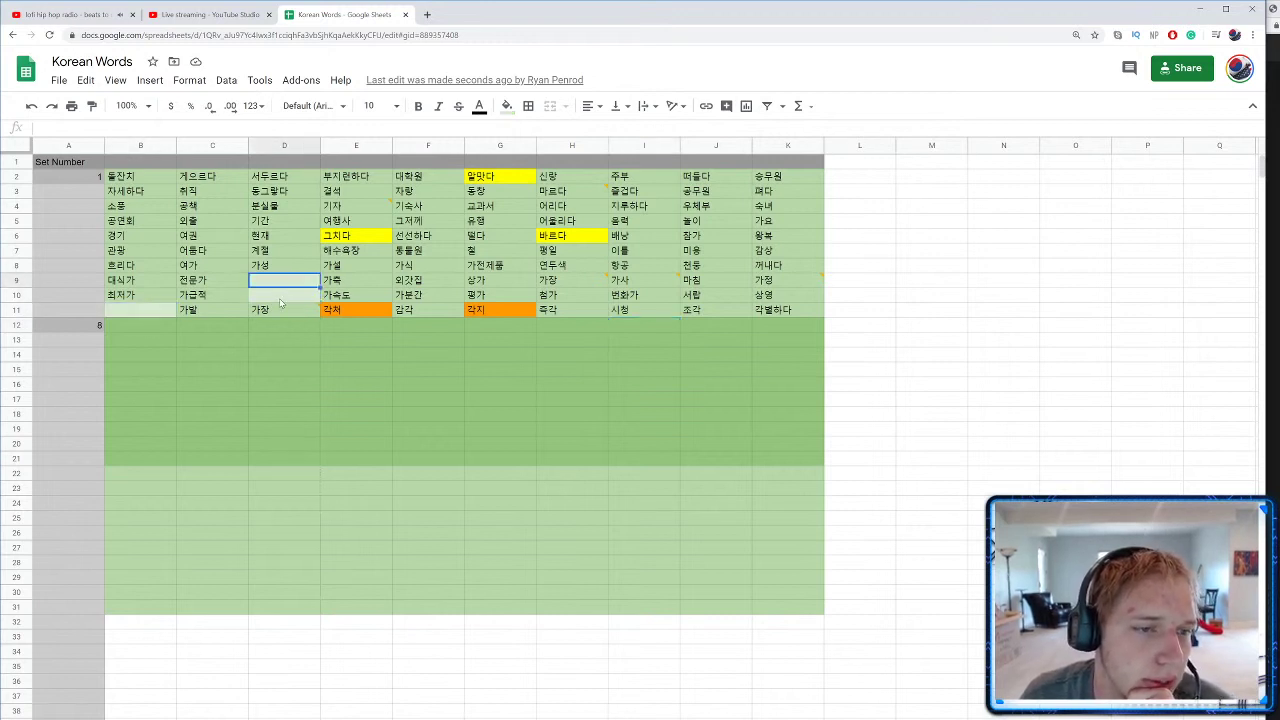
left_click(283, 303)
left_click(158, 316)
left_click(174, 399)
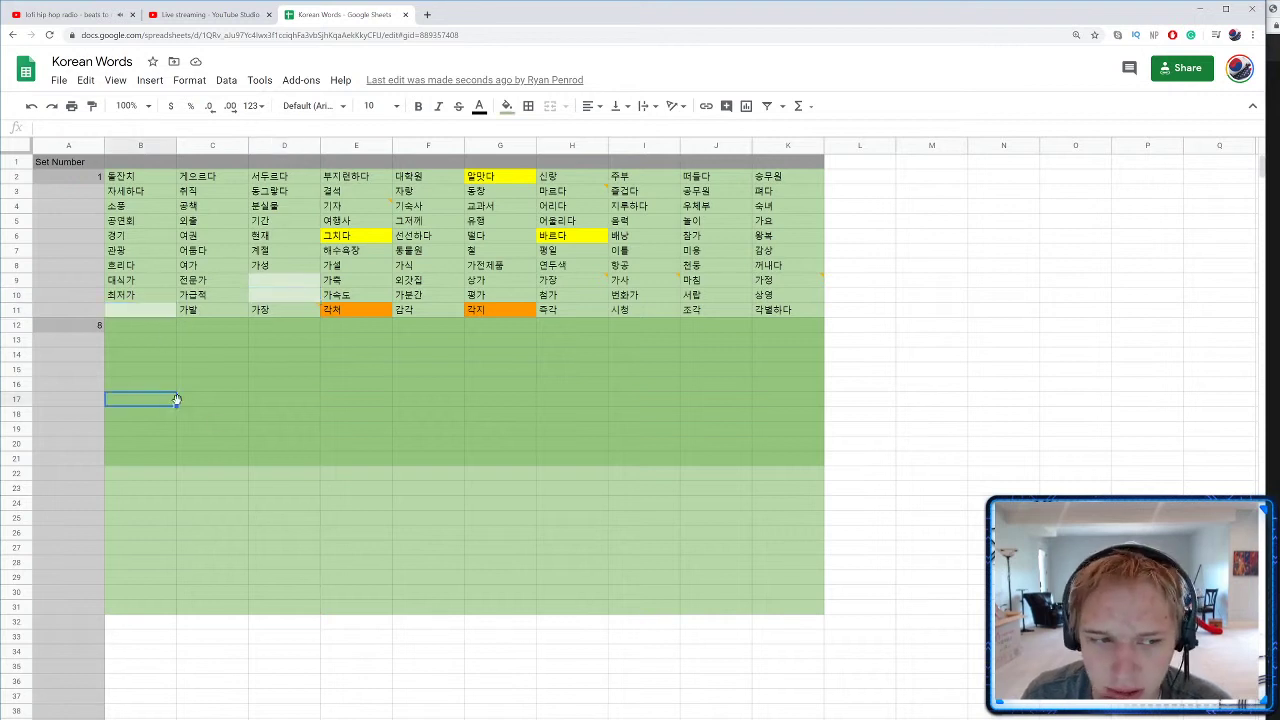
left_click(142, 316)
left_click(270, 288)
left_click_drag(270, 288, 260, 300)
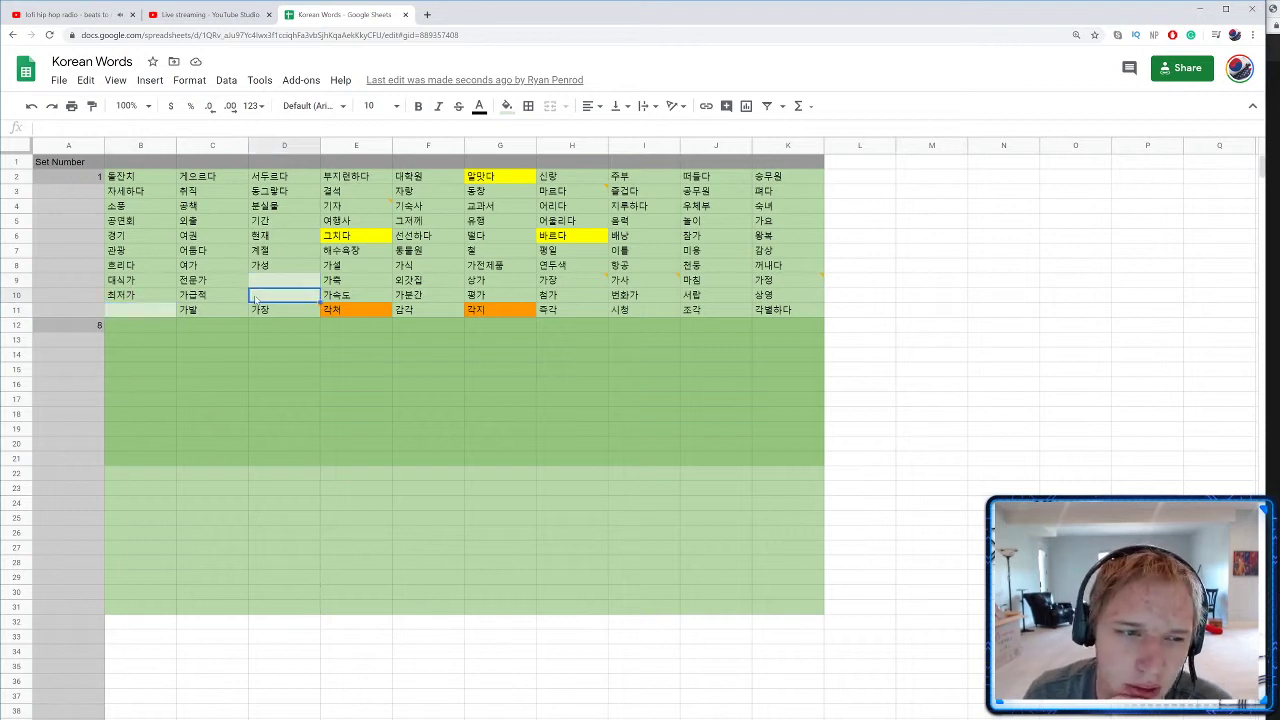
Step: Copy 가짜 from the forgotten words list into cell B11 of the set 1 word list
left_click(140, 312)
key("ctrl+shift+Page_Down")
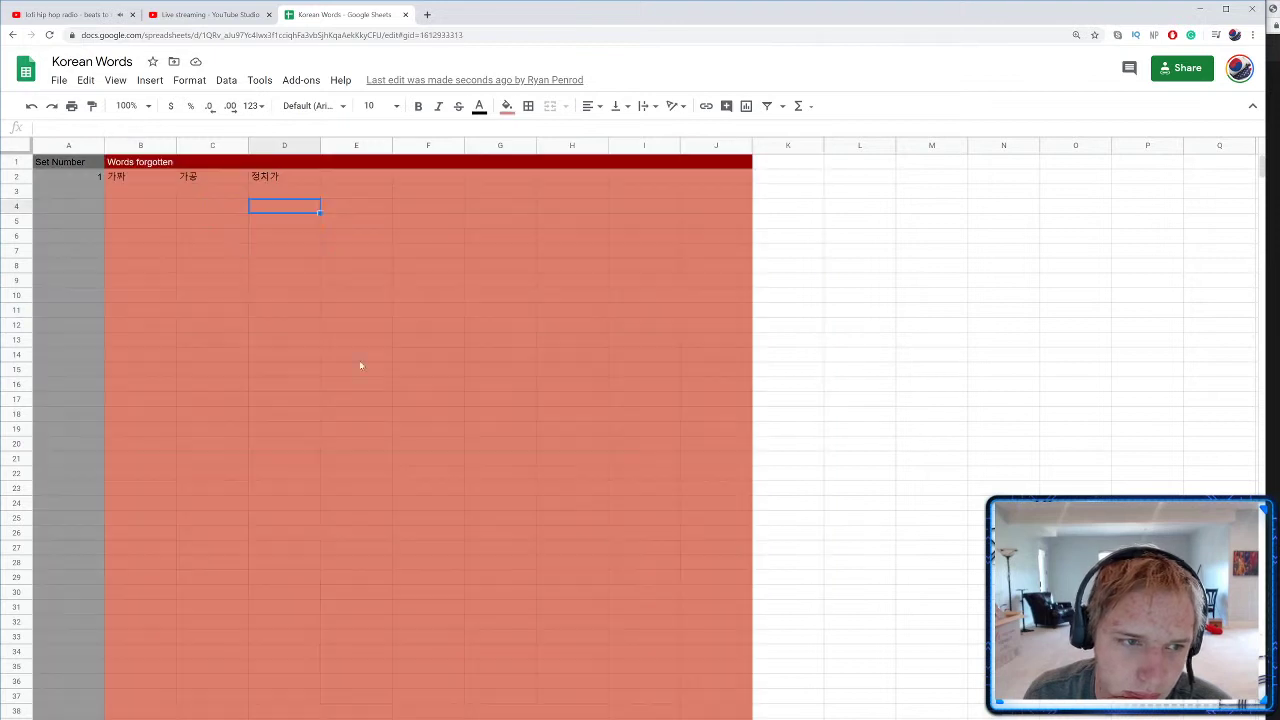
left_click(152, 181)
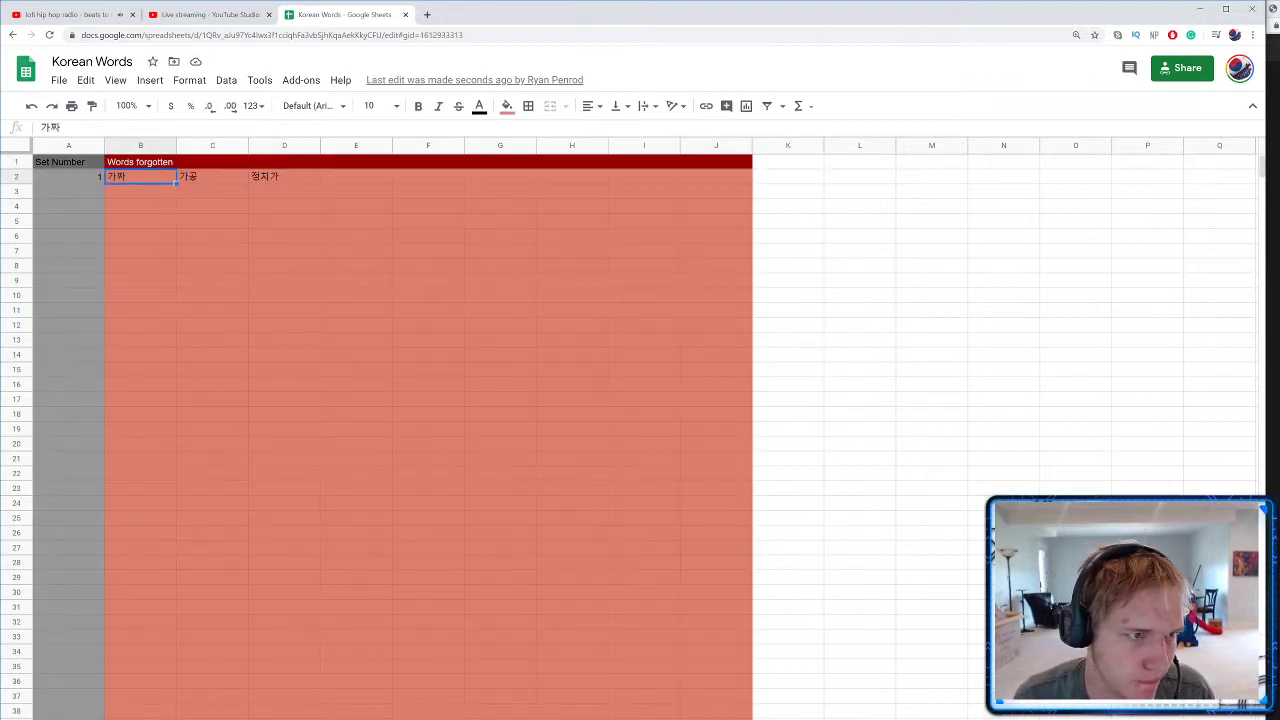
key("ctrl+shift+Page_Up")
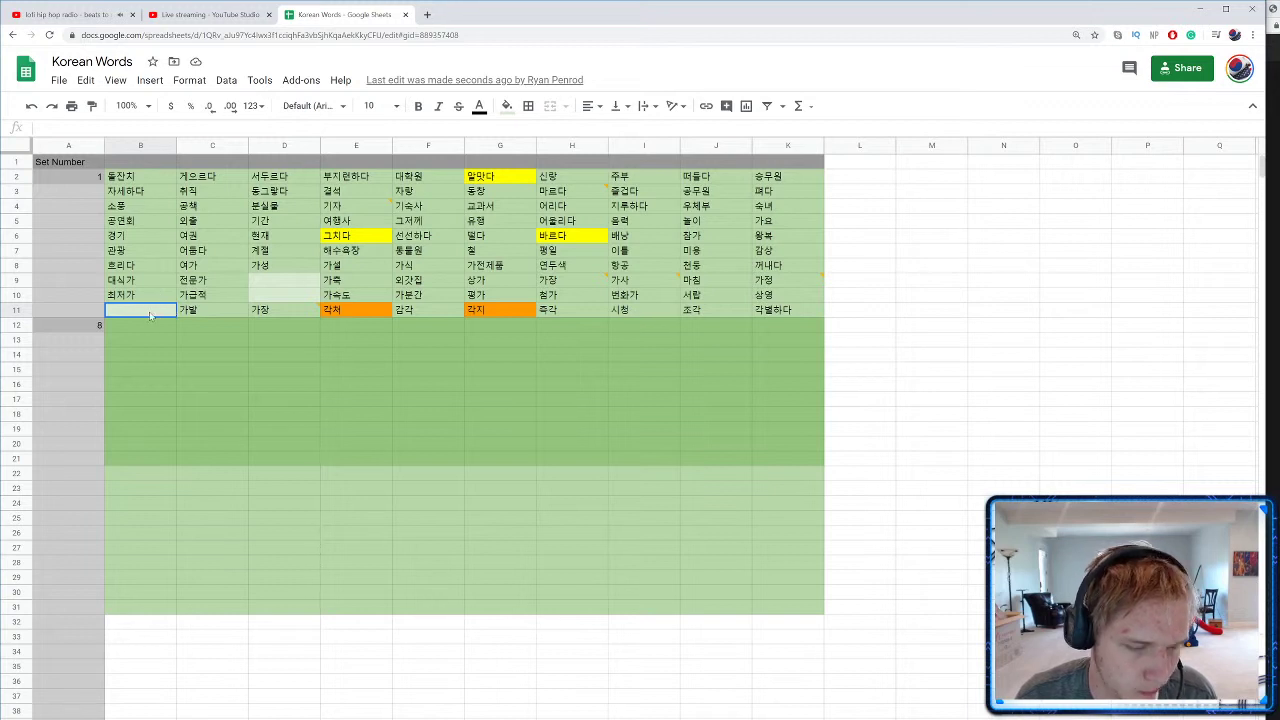
type("가파")
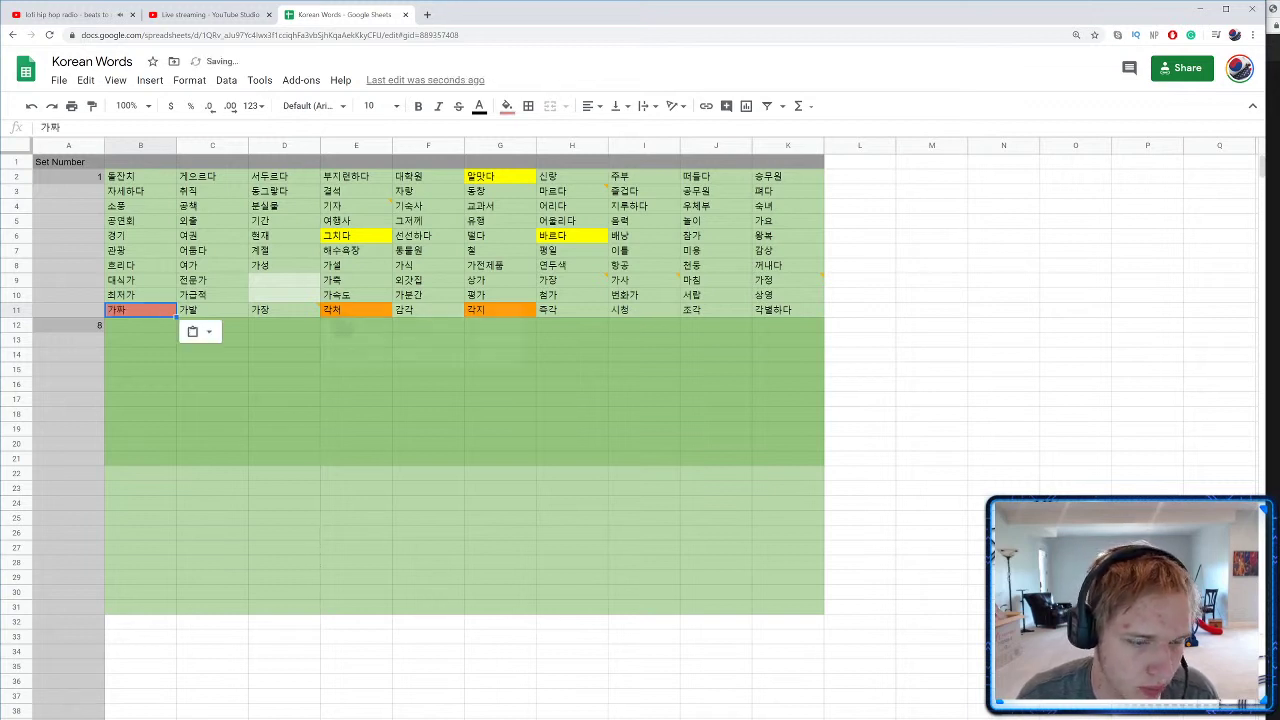
Step: Copy 가공 from the forgotten words list into cell D9 of the set 1 word list
key("ctrl+shift+Page_Down")
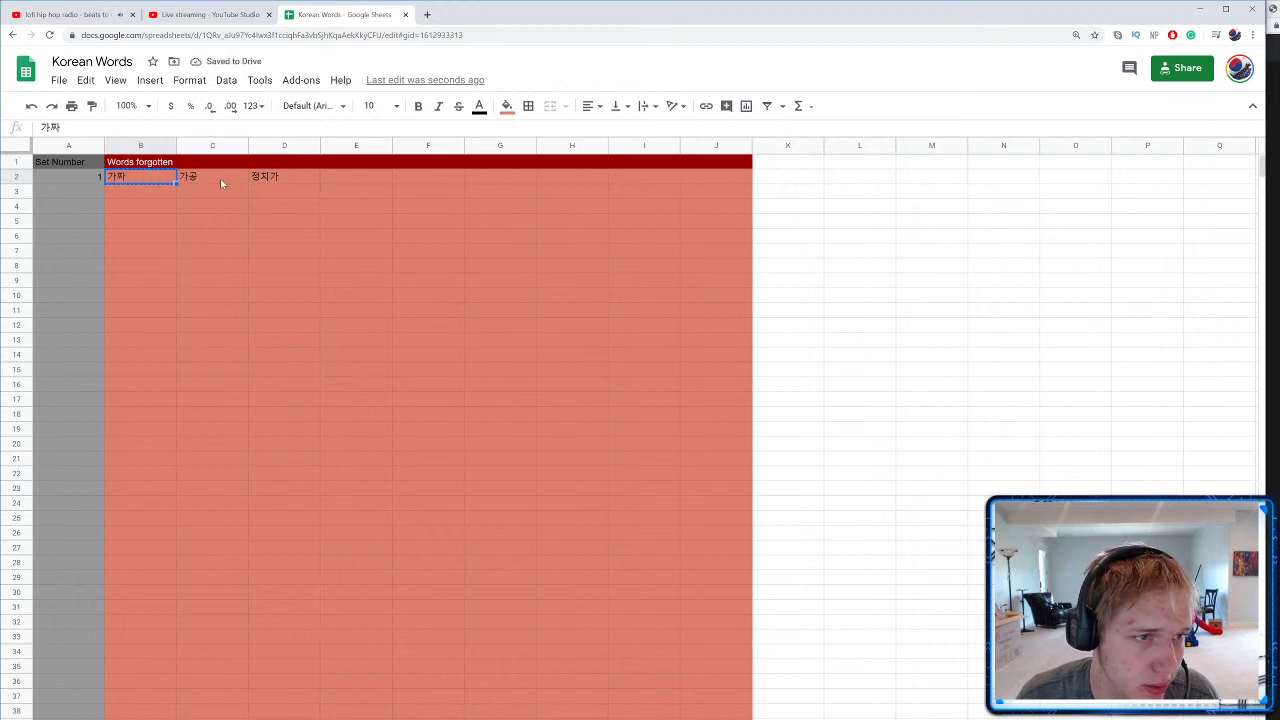
left_click(222, 178)
key("ctrl+c")
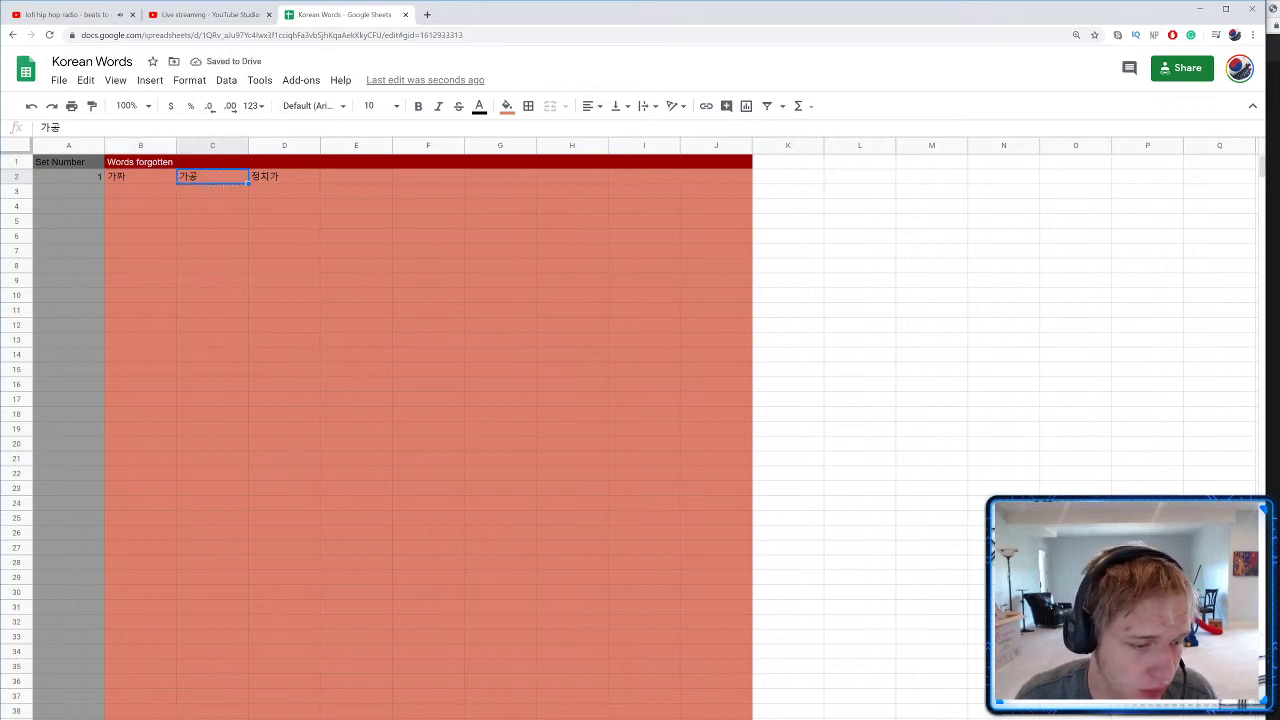
key("ctrl+shift+Page_Up")
left_click(272, 285)
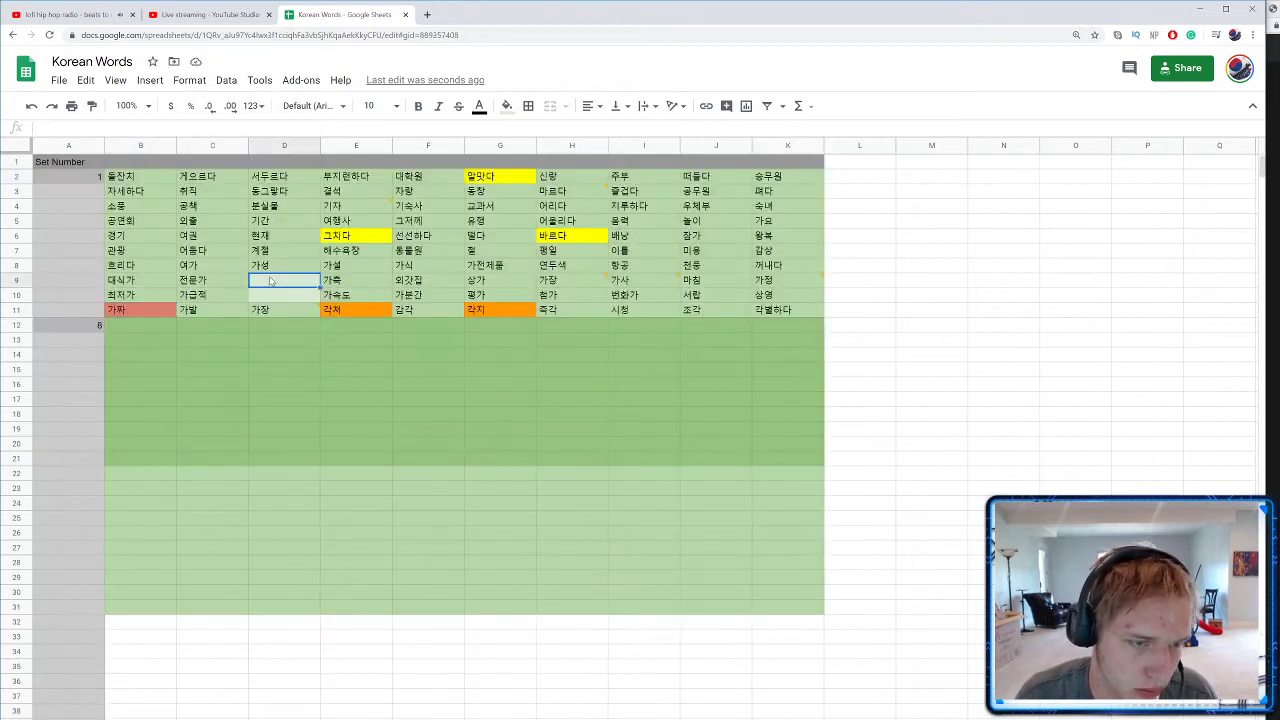
key("ctrl+v")
key("Return")
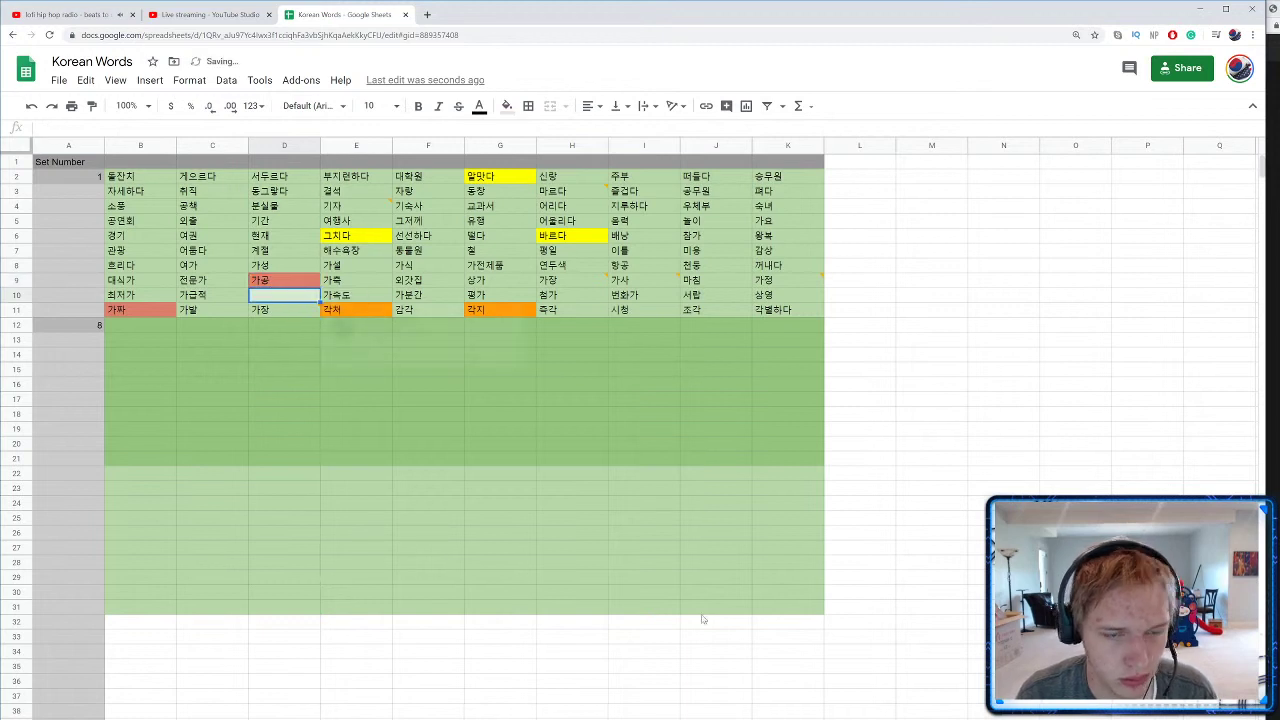
Step: Copy 정치가 from the forgotten words list into cell D10 of the set 1 word list
key("ctrl+shift+Page_Down")
left_click(272, 177)
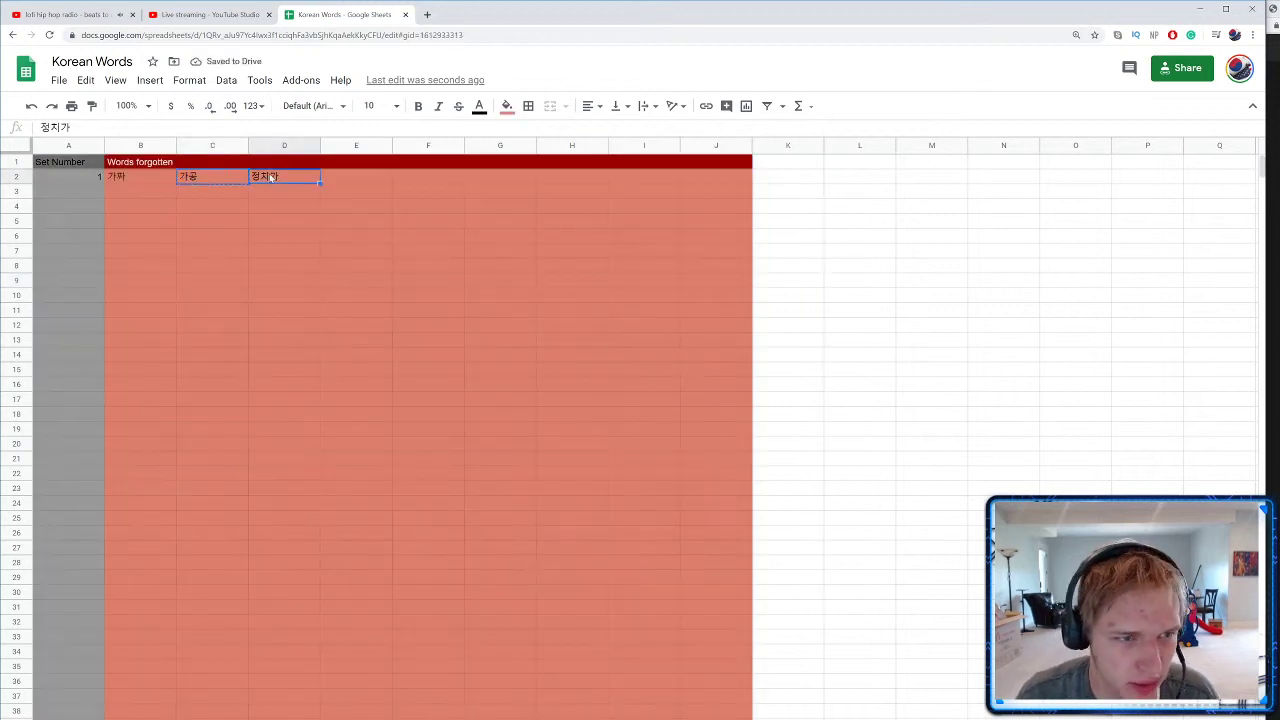
key("ctrl+c")
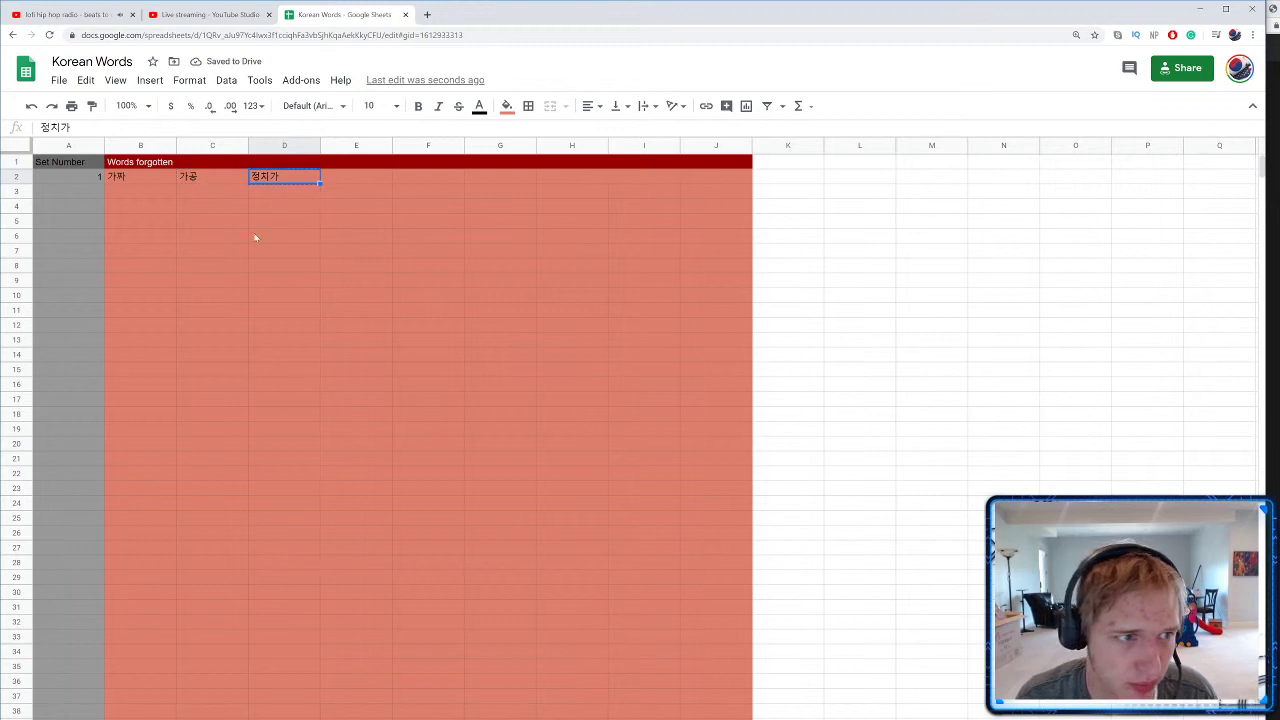
key("ctrl+shift+Page_Up")
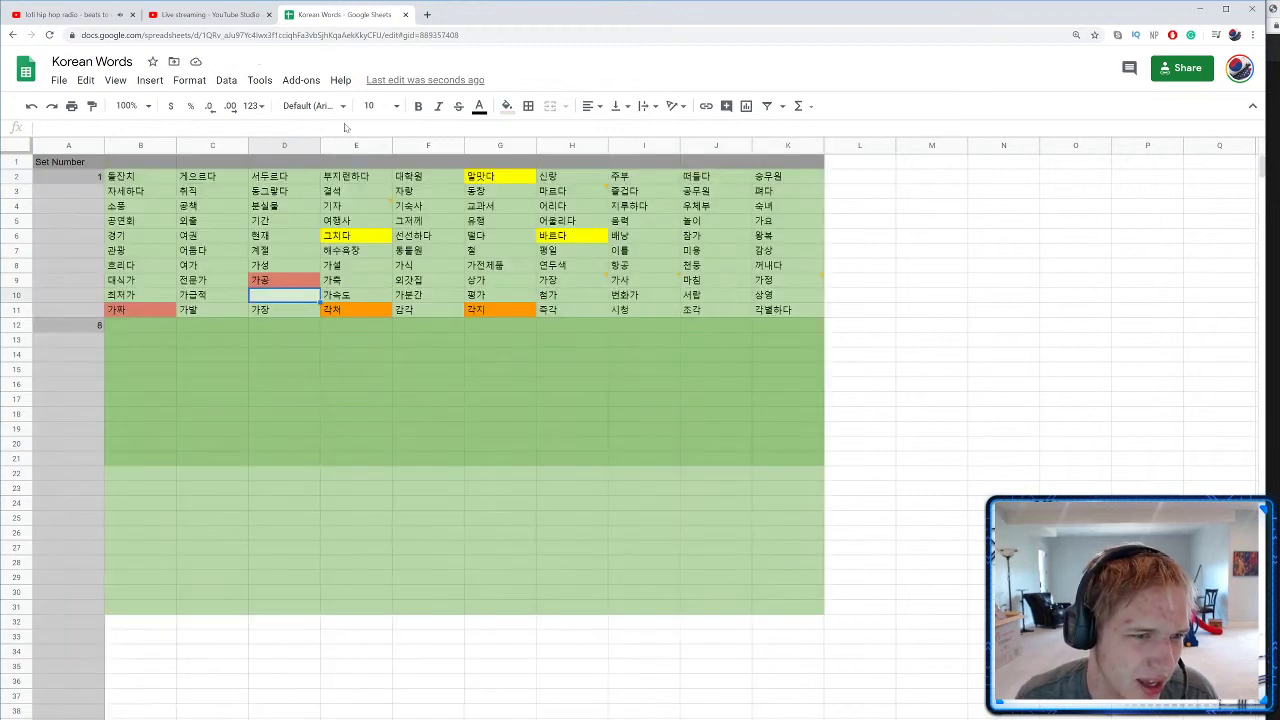
left_click(291, 297)
key("ctrl+v")
left_click(270, 325)
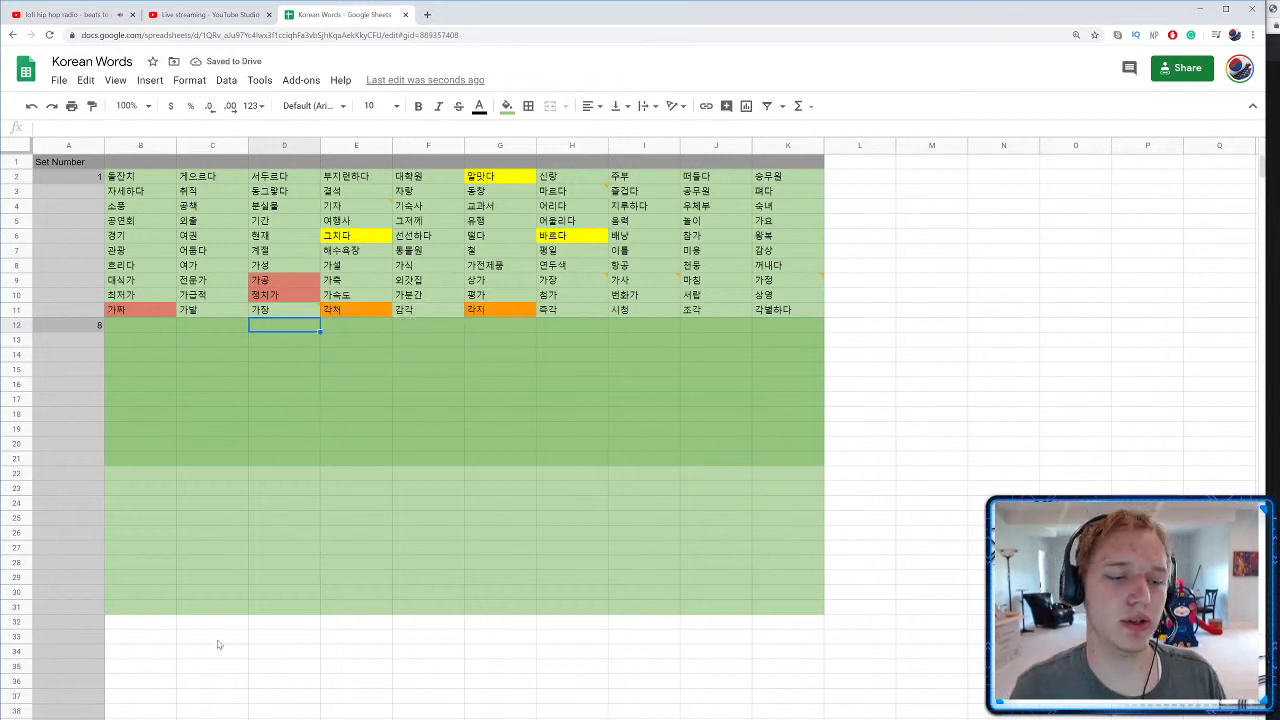
key("ctrl+shift+Page_Up")
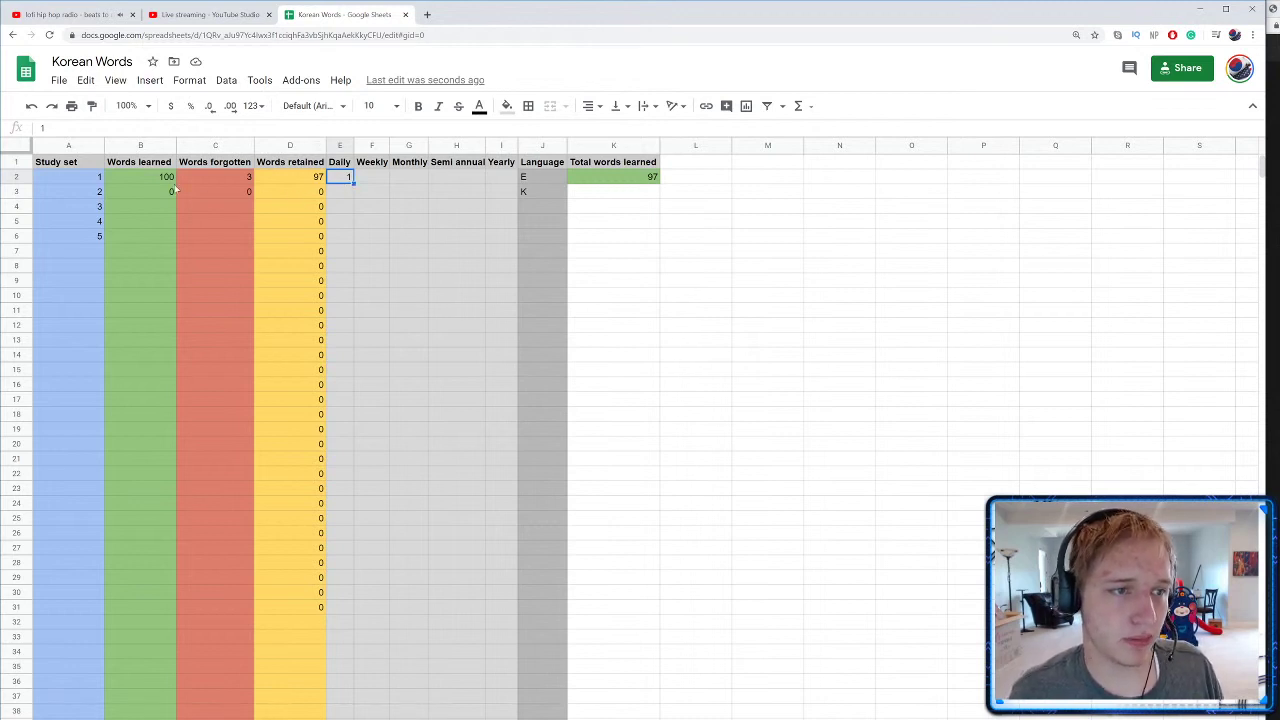
left_click(144, 193)
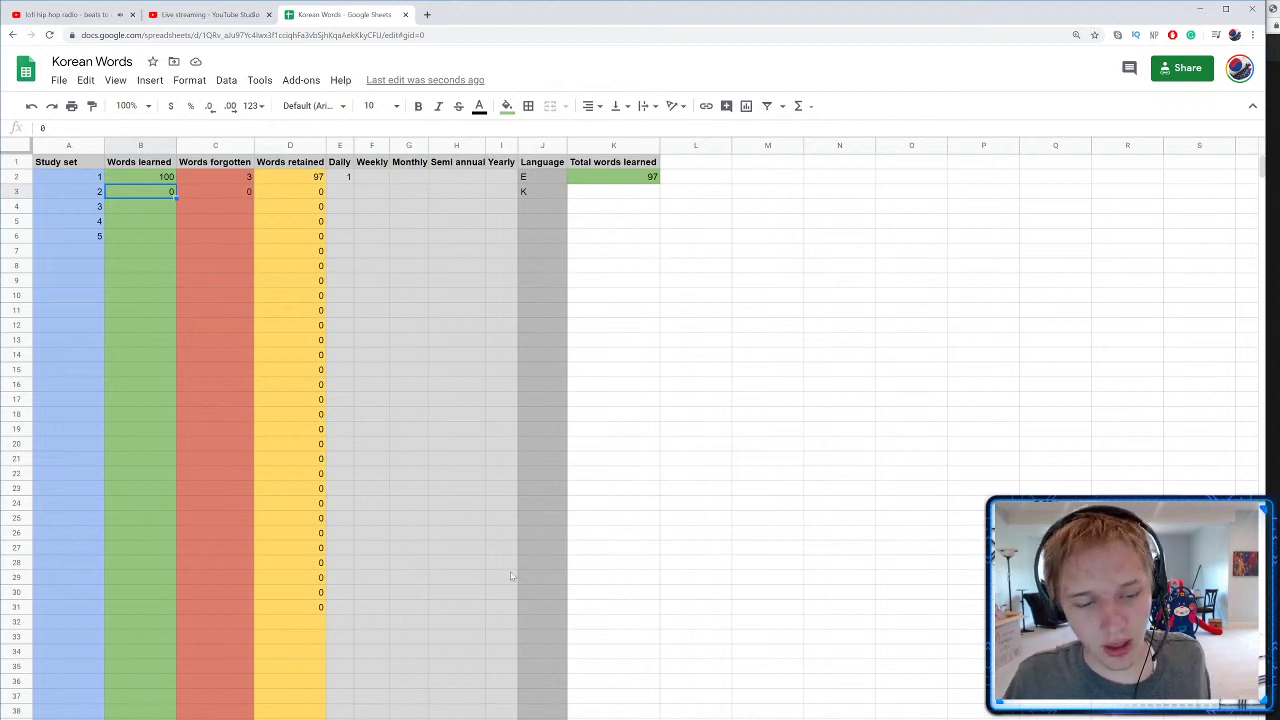
key("ctrl+shift+Page_Down")
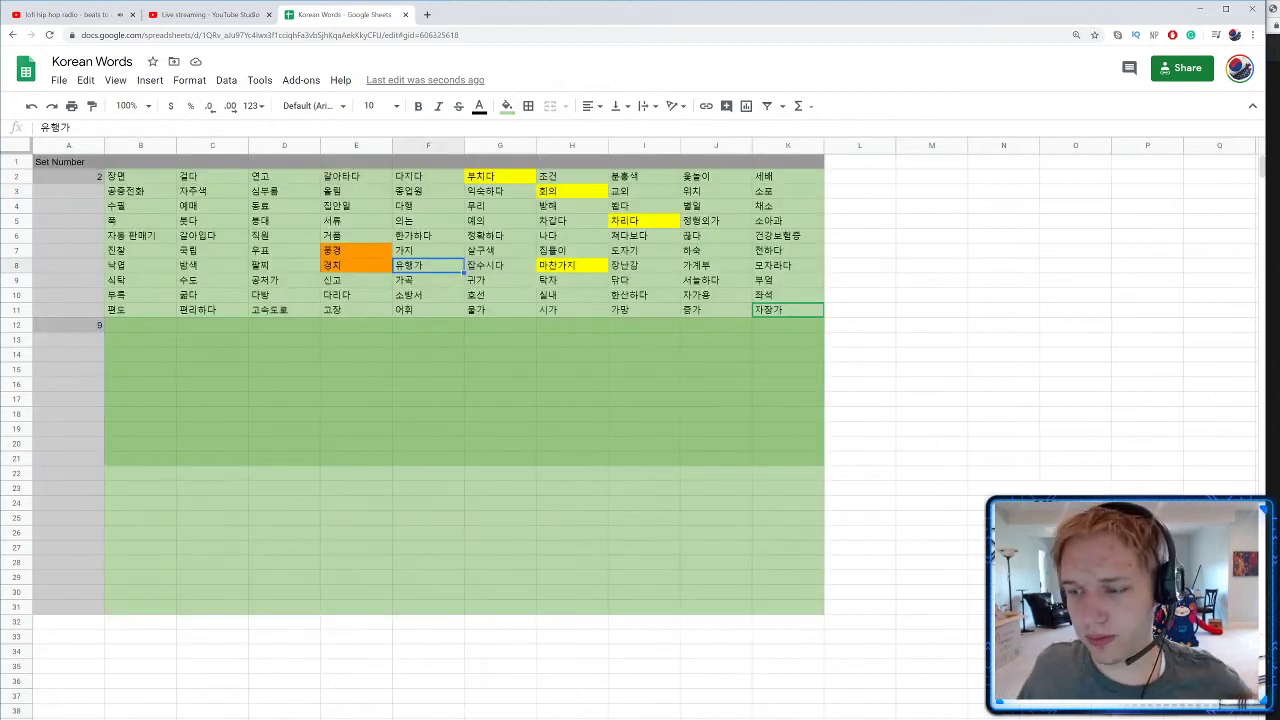
key("alt+Tab")
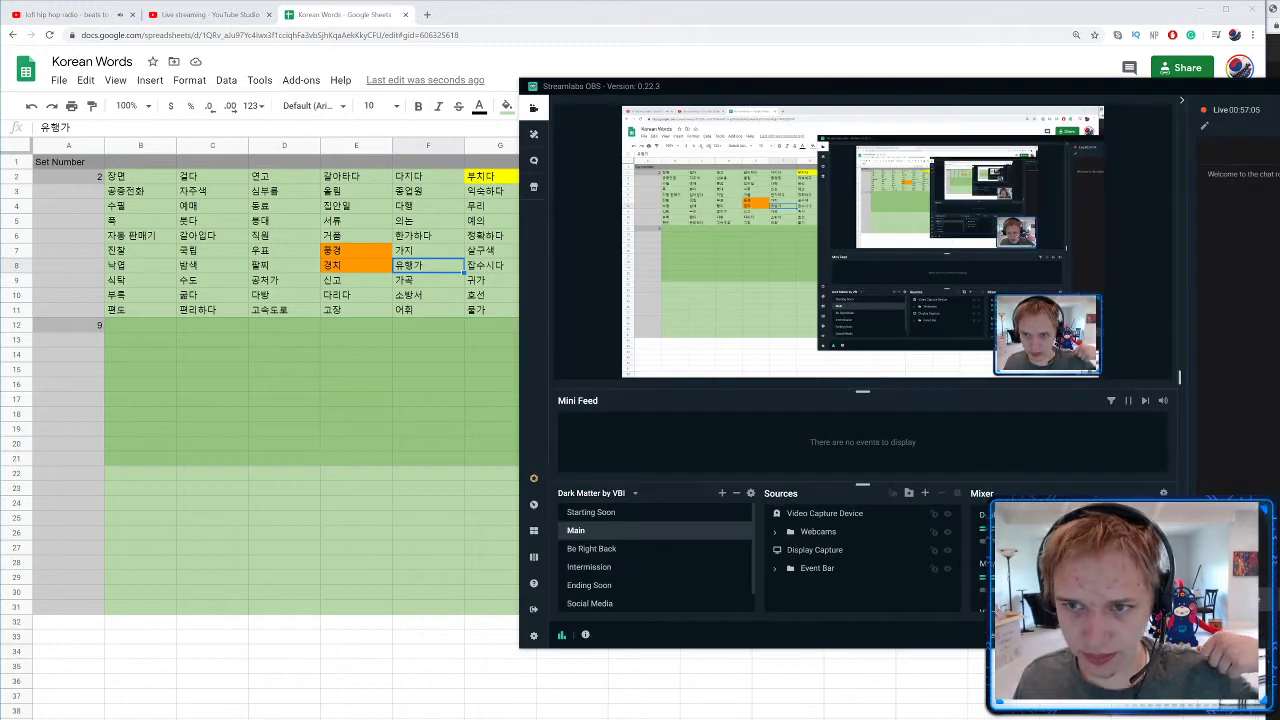
key("alt+Tab")
left_click(428, 712)
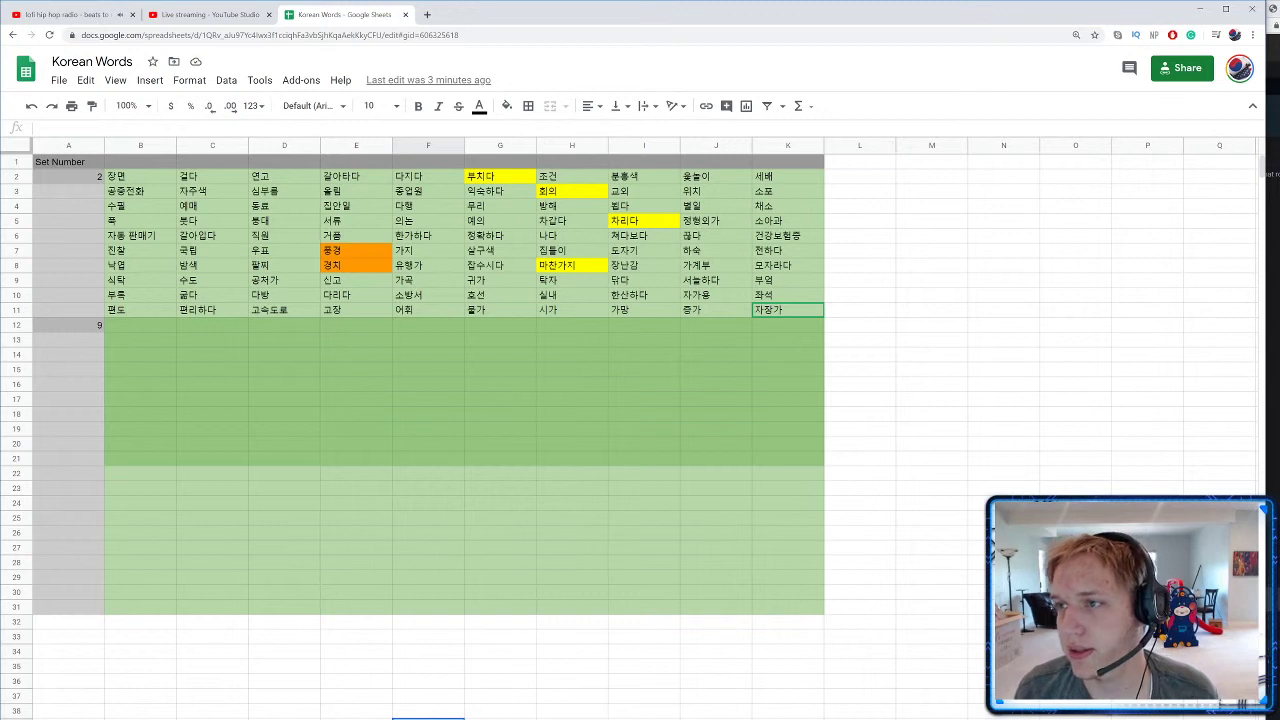
left_click(906, 106)
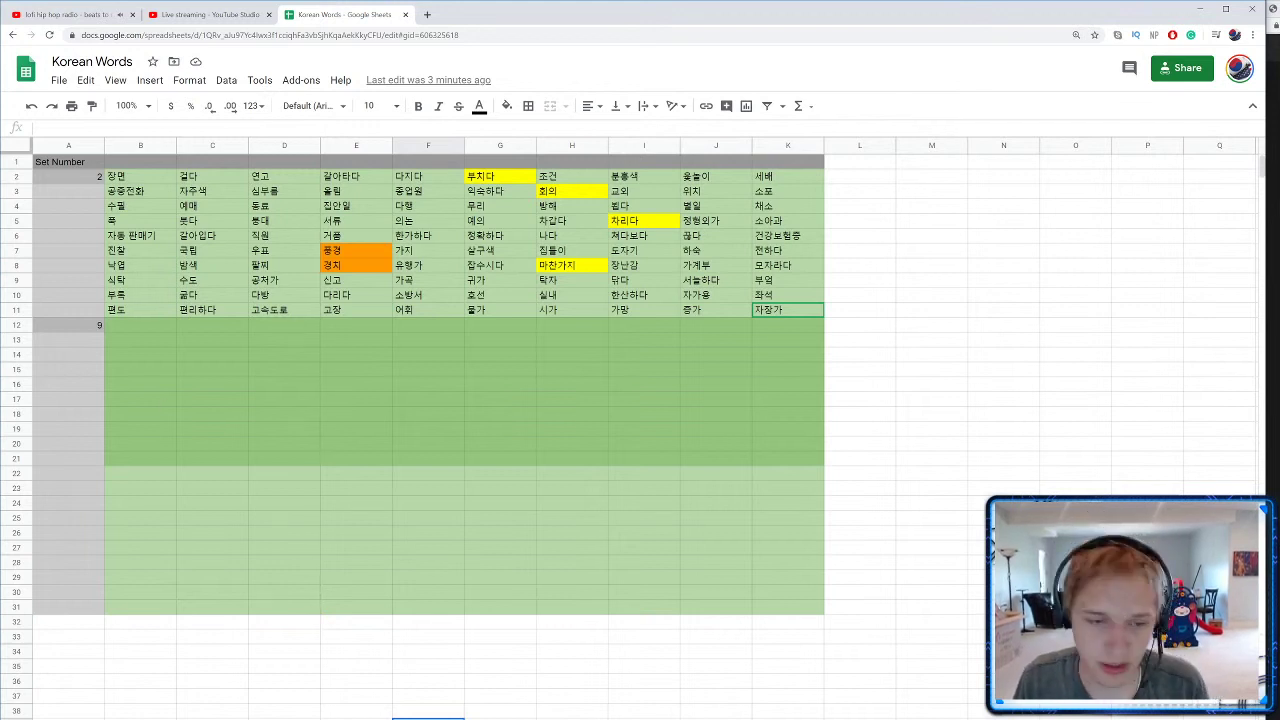
Step: Return to the study overview sheet and copy the Total words learned header and formula from K1:K2 into L1:L2
key("ctrl+Page_Down")
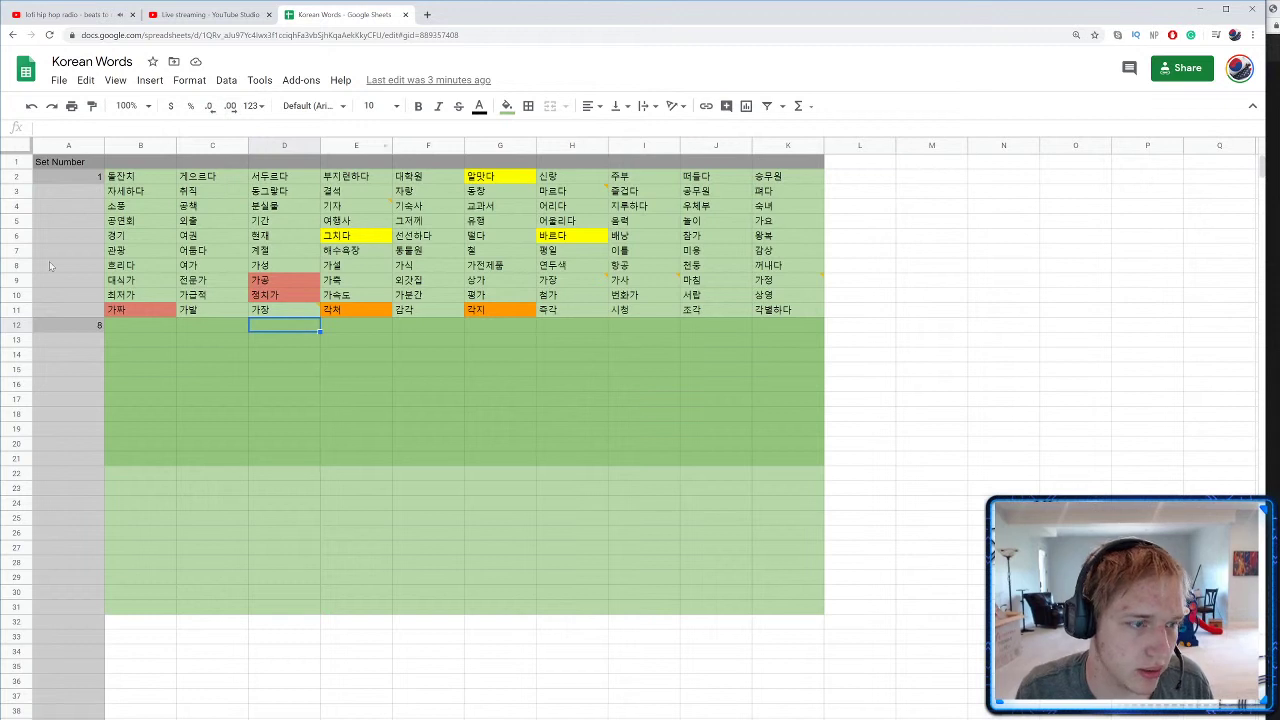
key("ctrl+Page_Down")
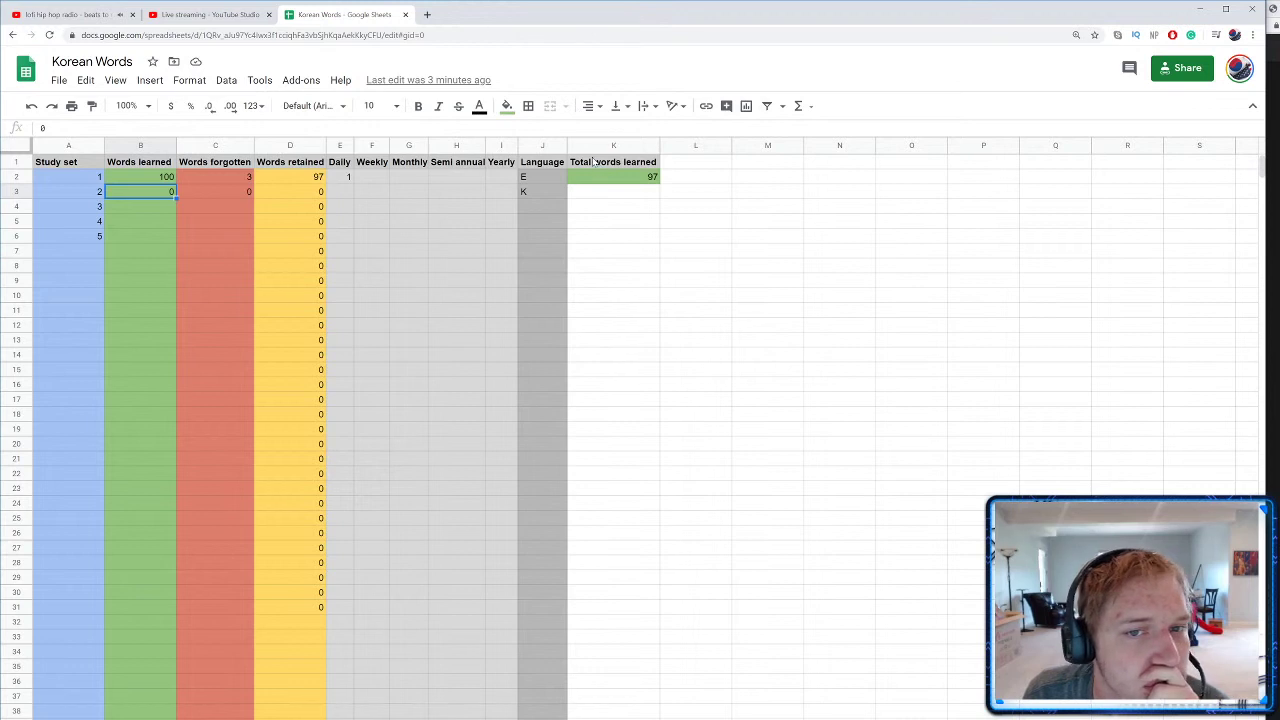
left_click_drag(594, 162, 685, 185)
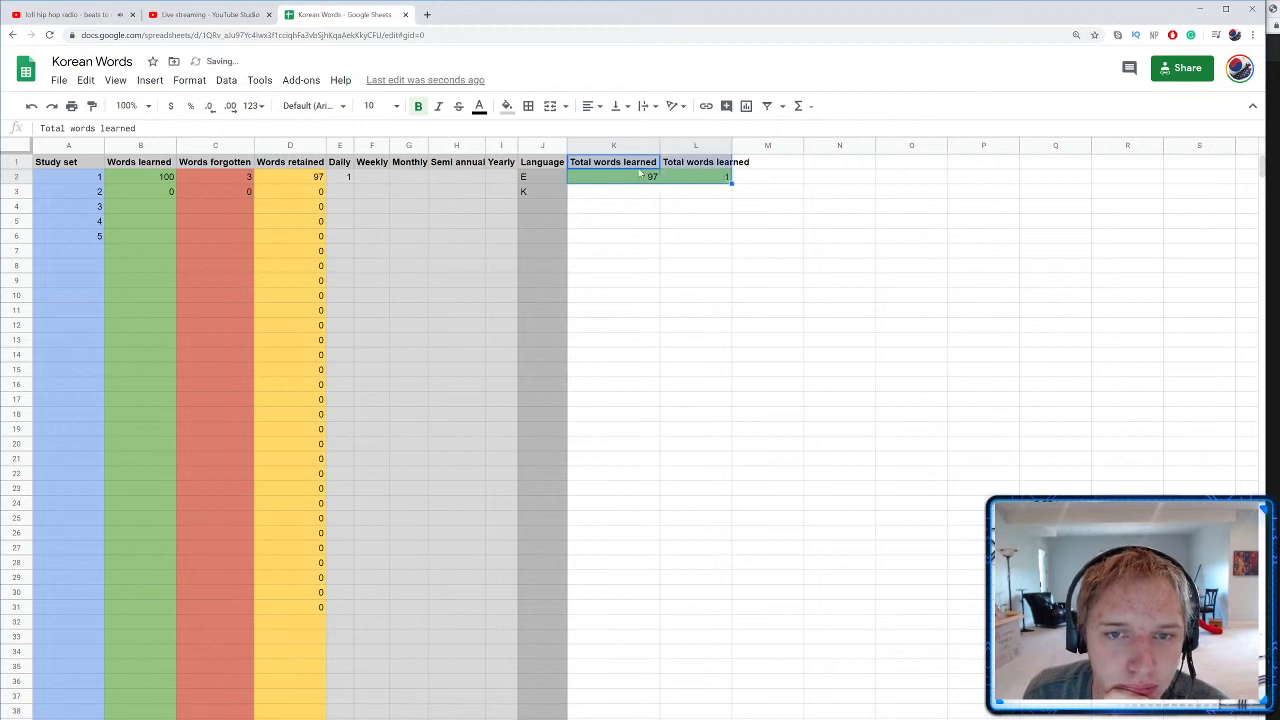
Step: Correct the copied total formula in L2 to =SUM(D2:D110)
left_click(678, 179)
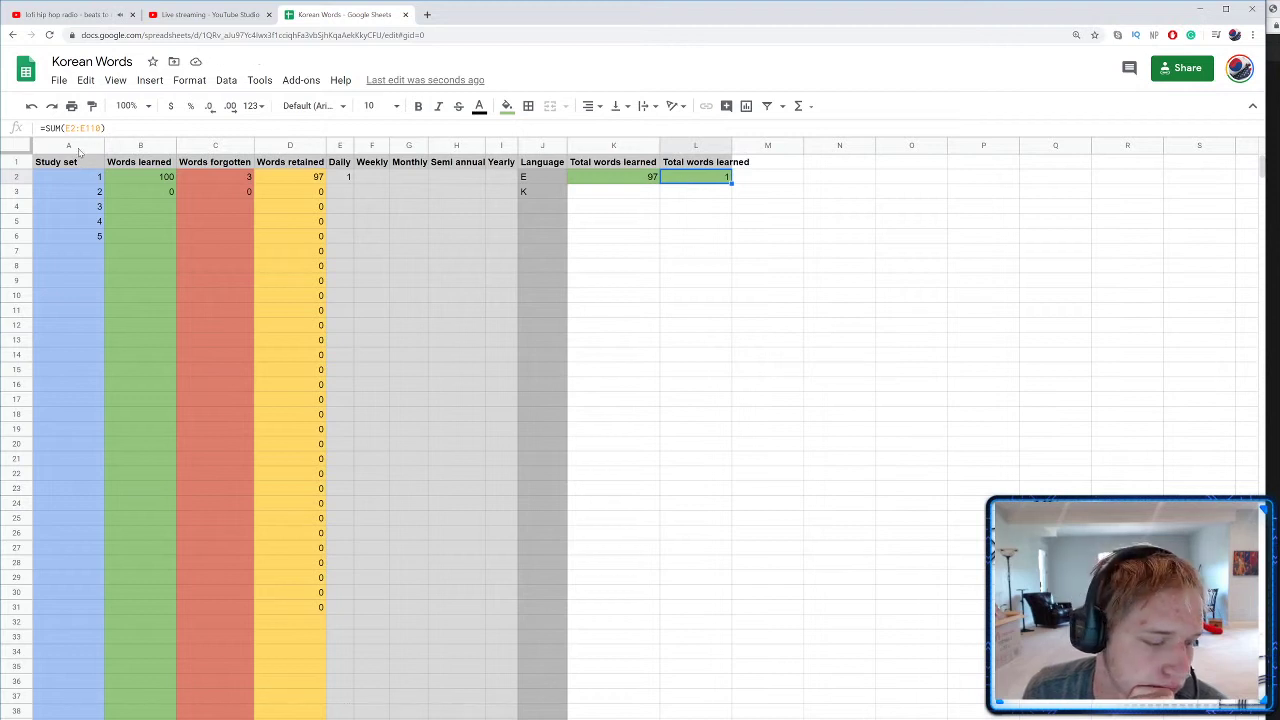
key("Return")
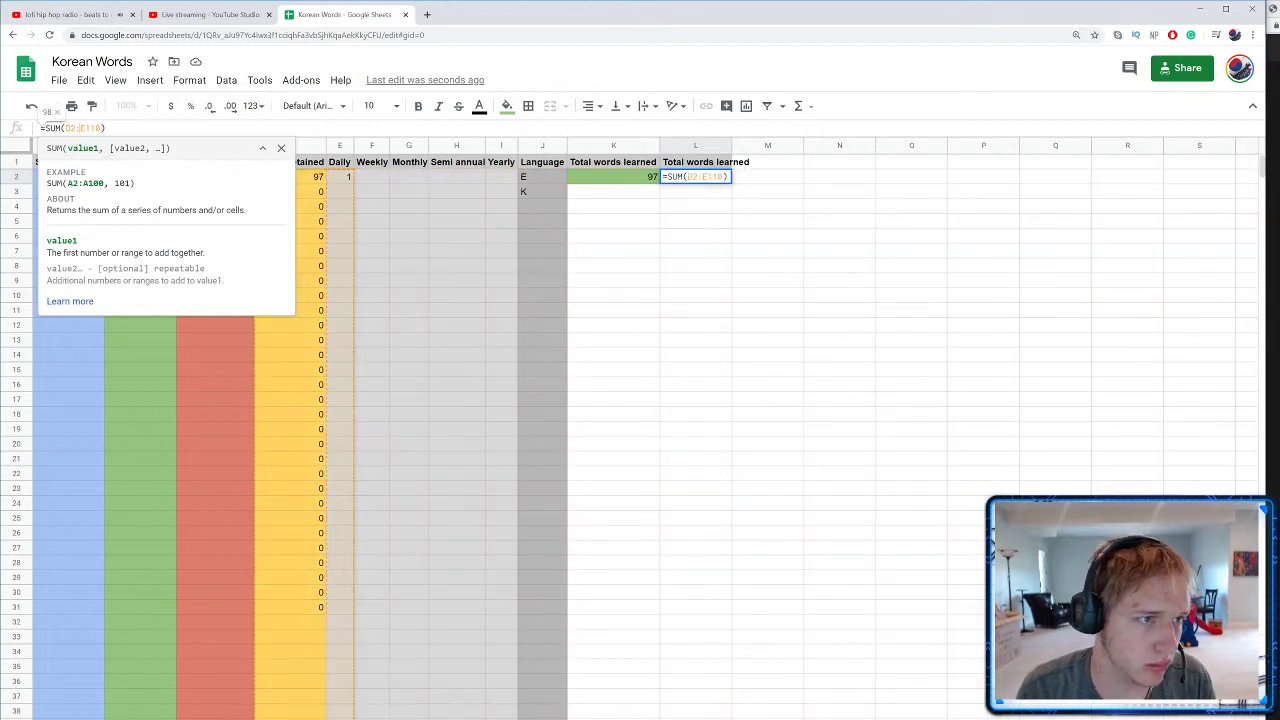
key("Left")
key("Left")
key("Left")
key("Left")
key("BackSpace")
type("D")
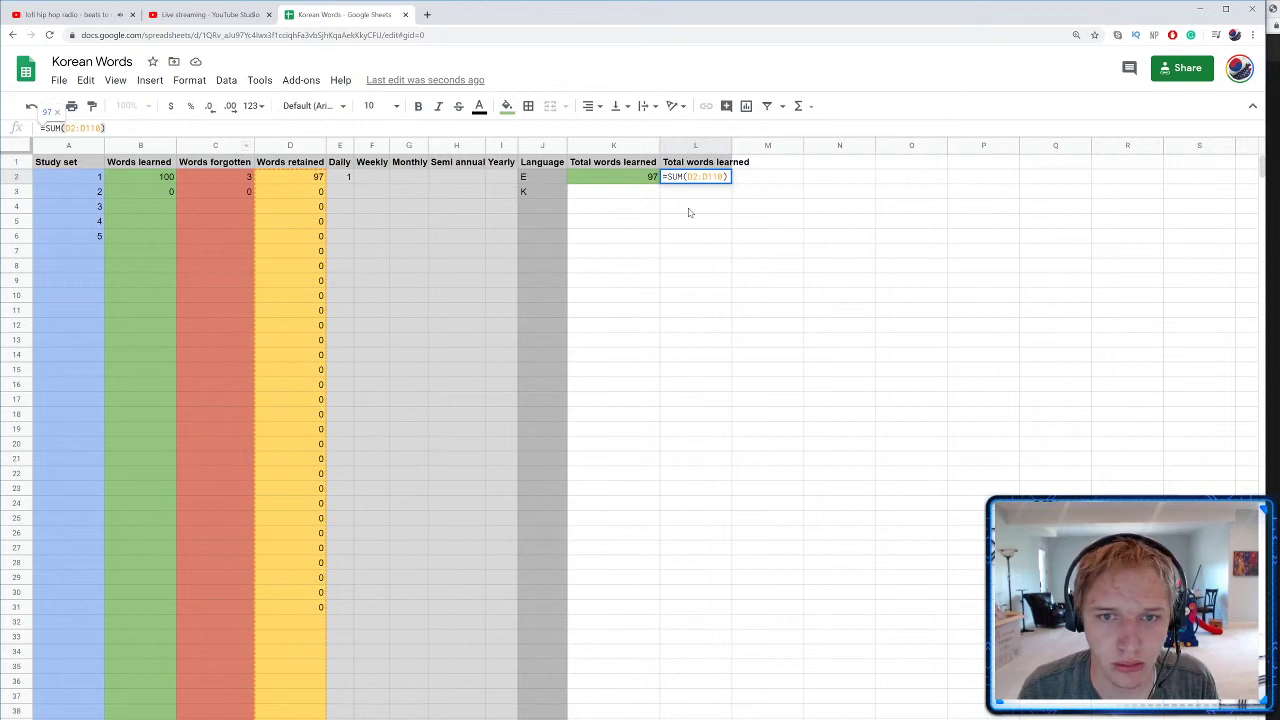
left_click(686, 207)
left_click(634, 177)
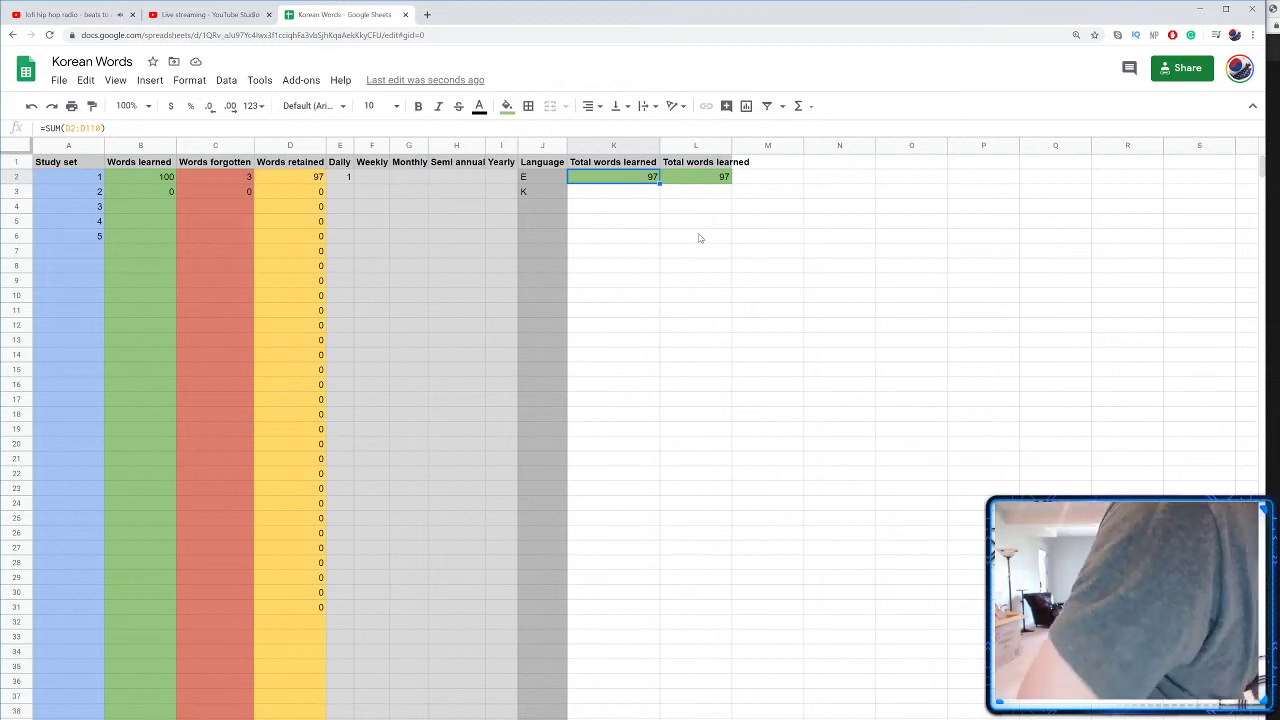
key("super")
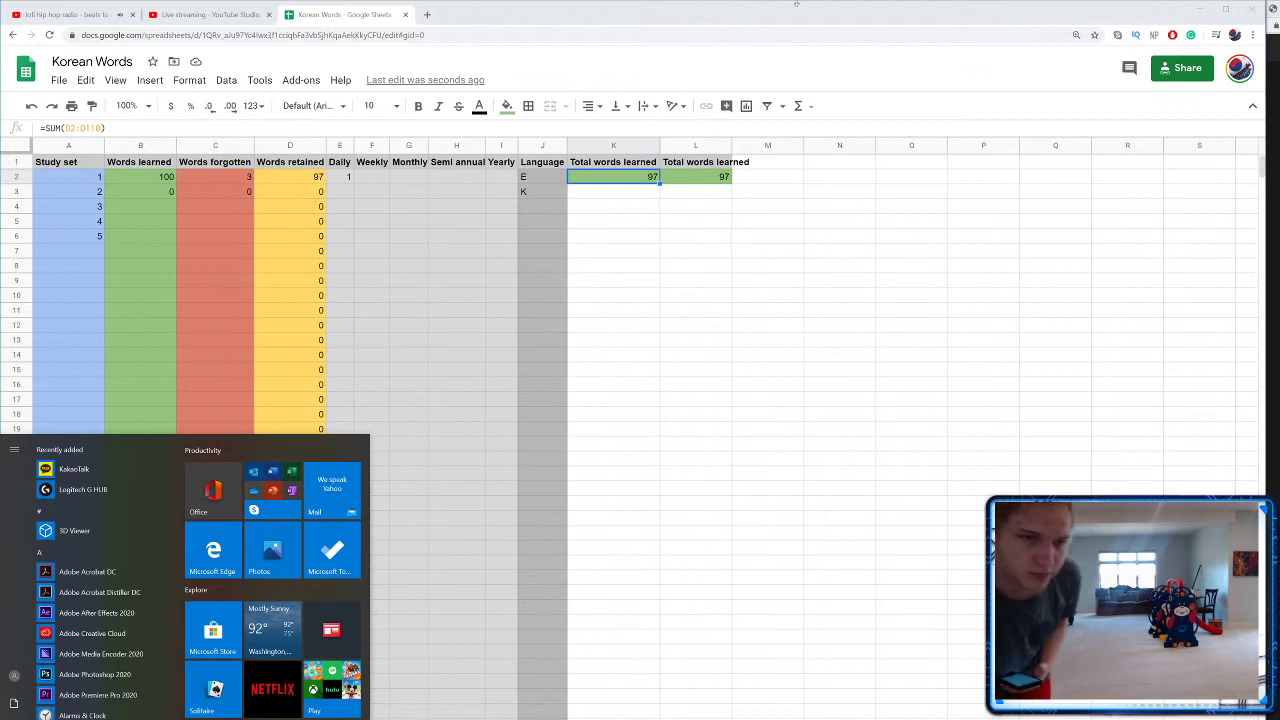
left_click(591, 402)
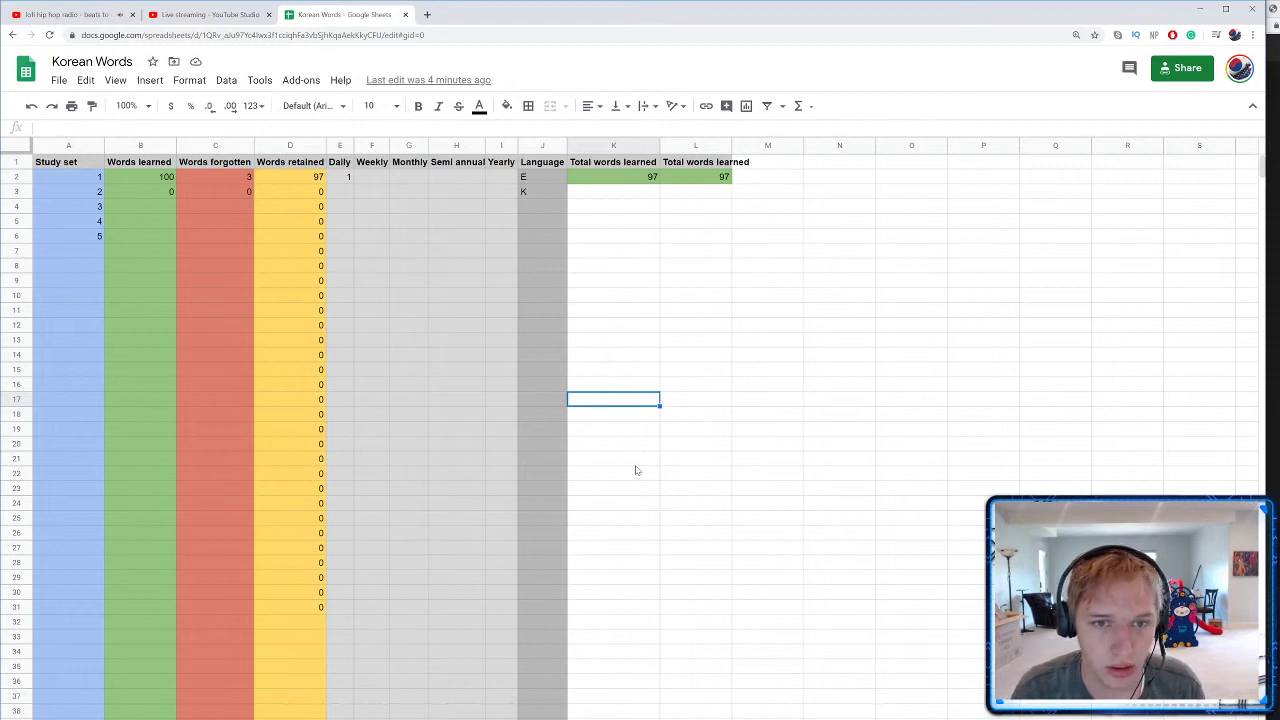
Step: Widen column L to fit its header and change the header in K1 to Time
left_click(622, 168)
left_click_drag(733, 146, 731, 146)
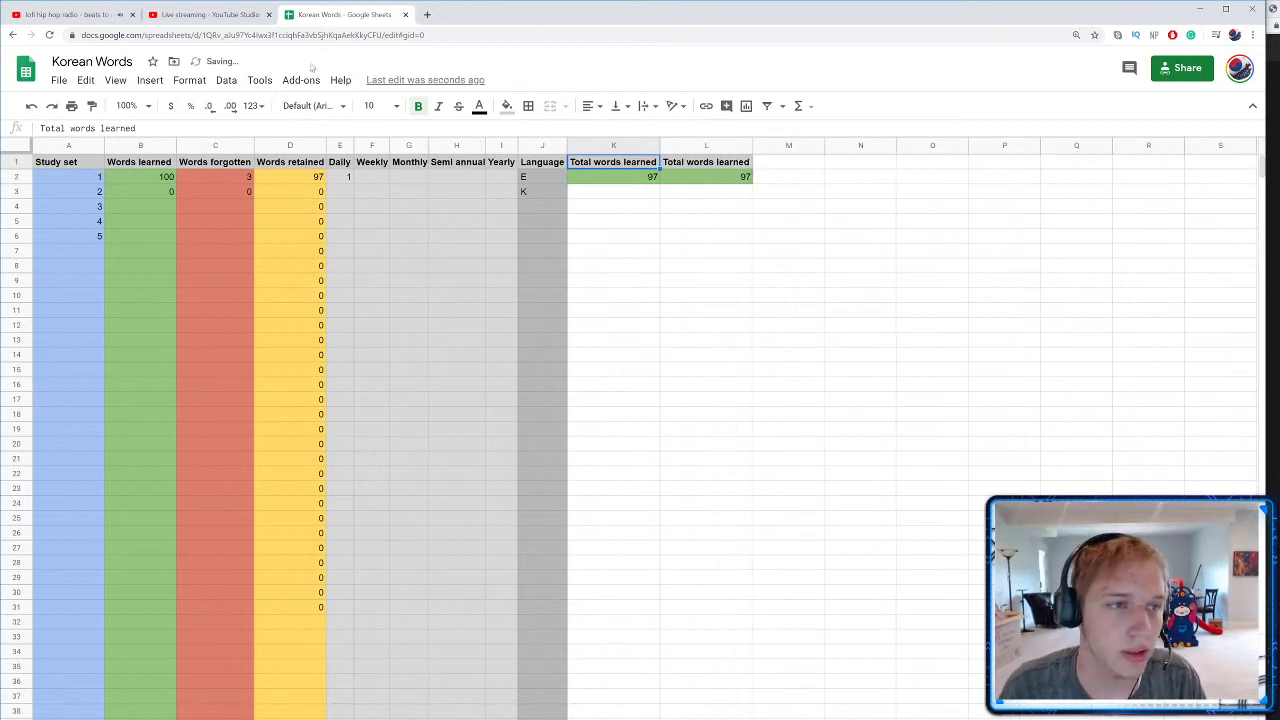
double_click(731, 146)
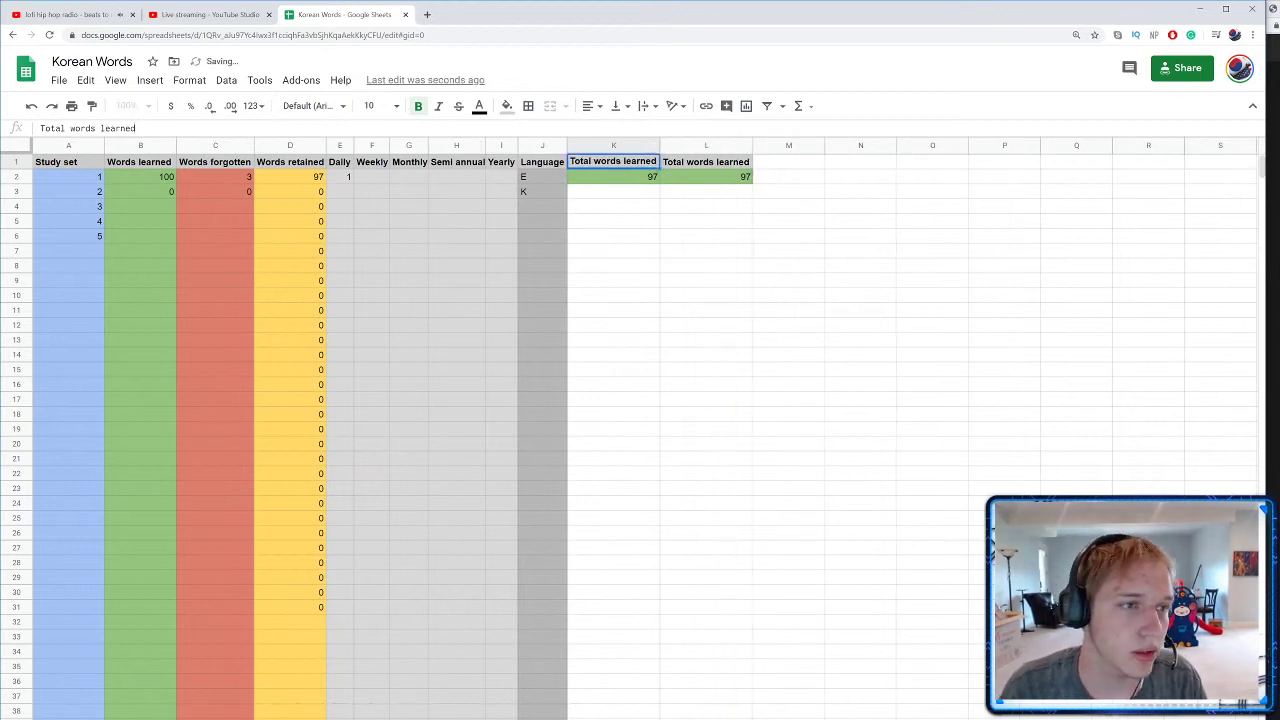
triple_click(180, 130)
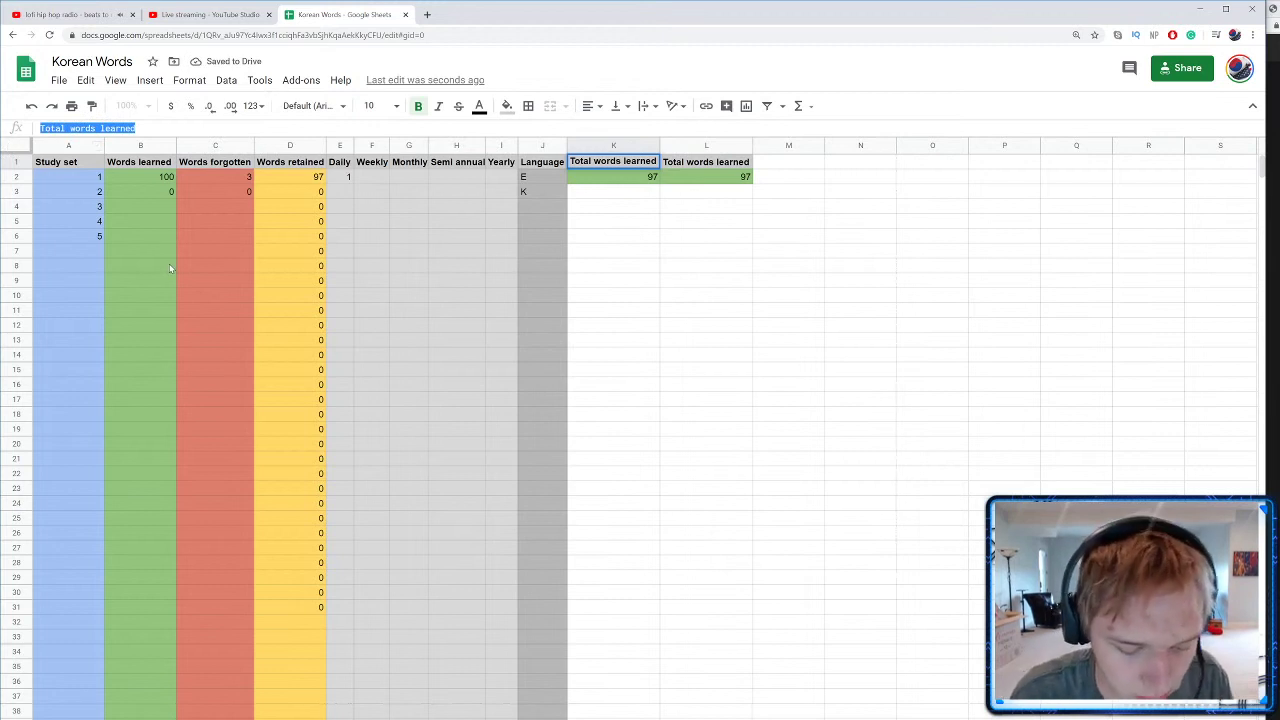
type("Time")
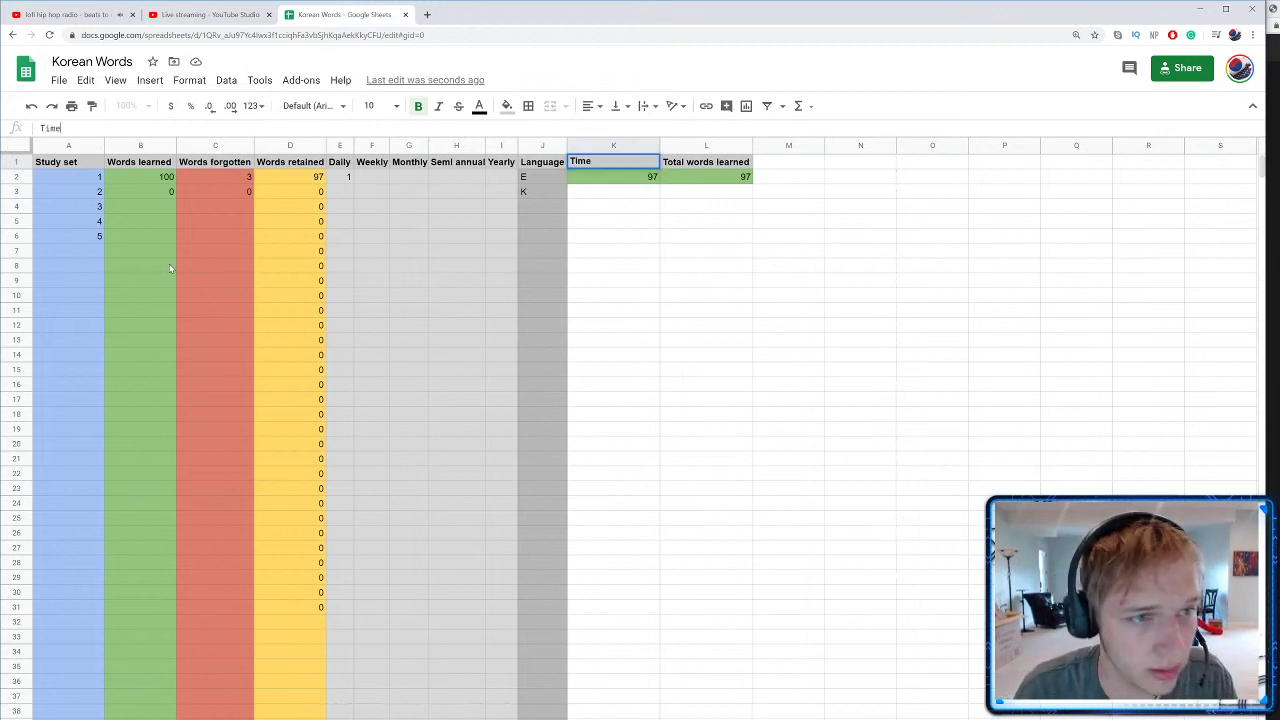
key("Return")
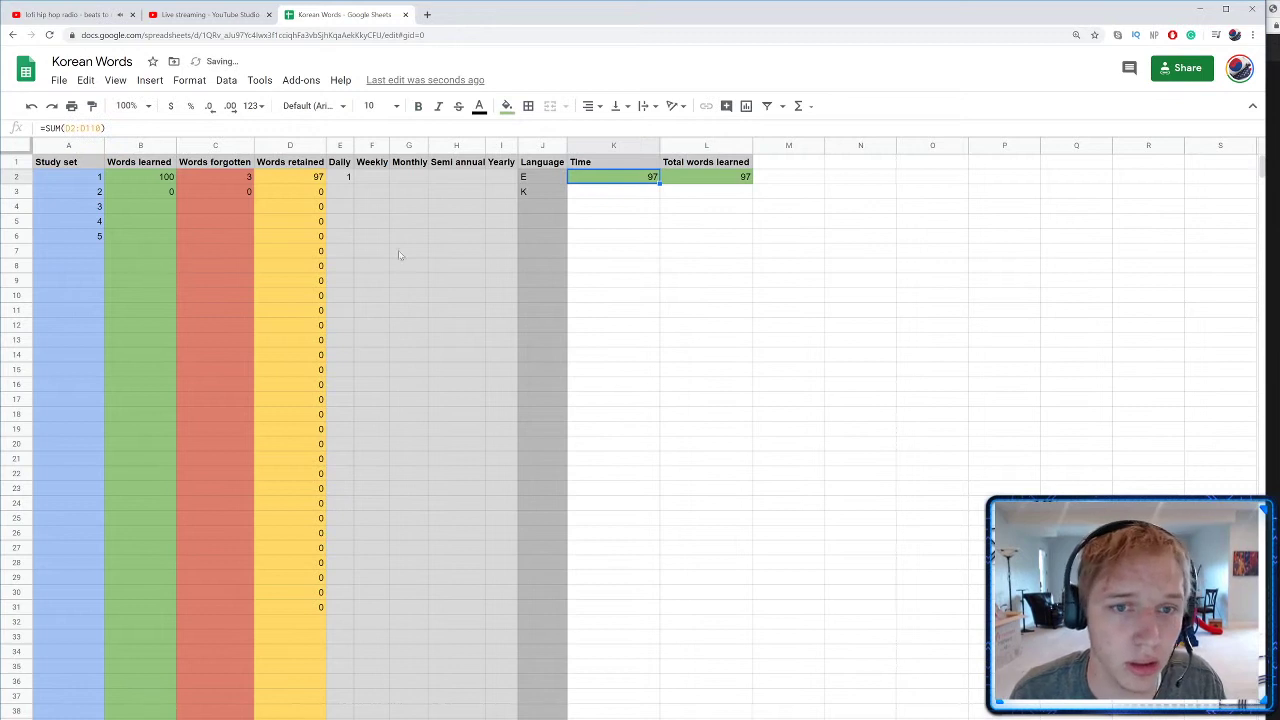
Step: Delete the sum formula from cell K2 under the Time header
double_click(637, 178)
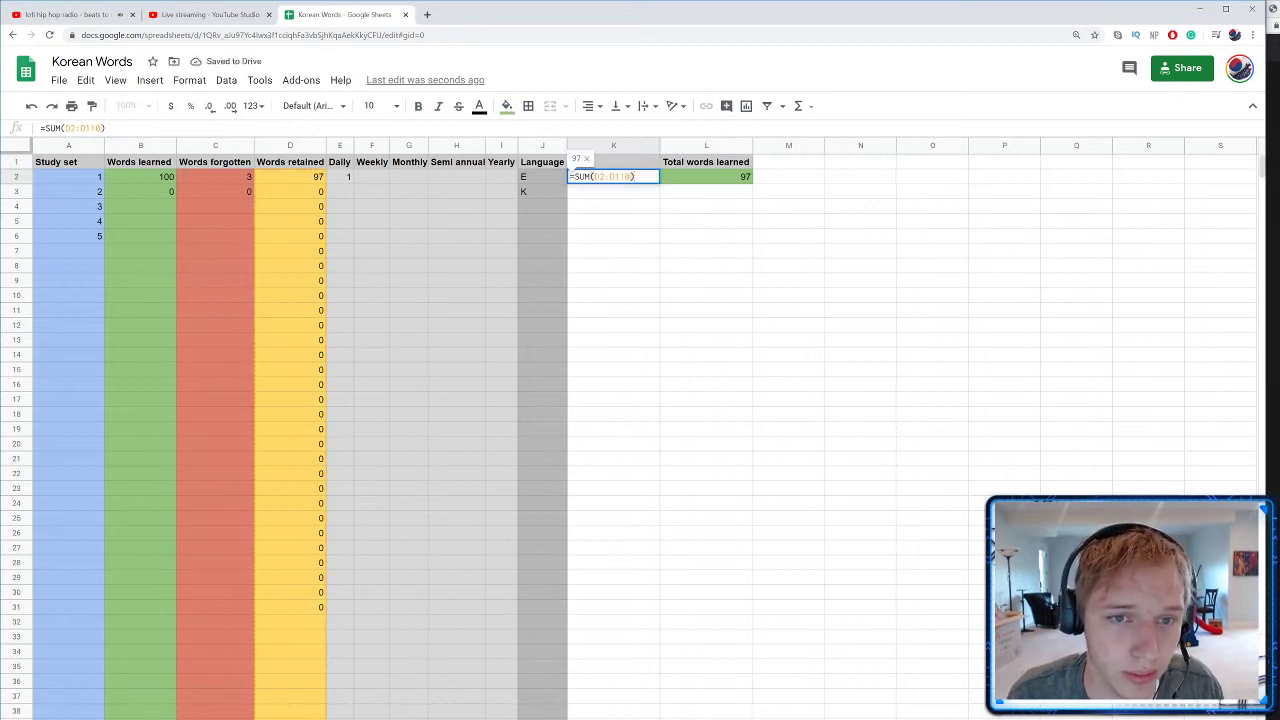
key("Escape")
key("Delete")
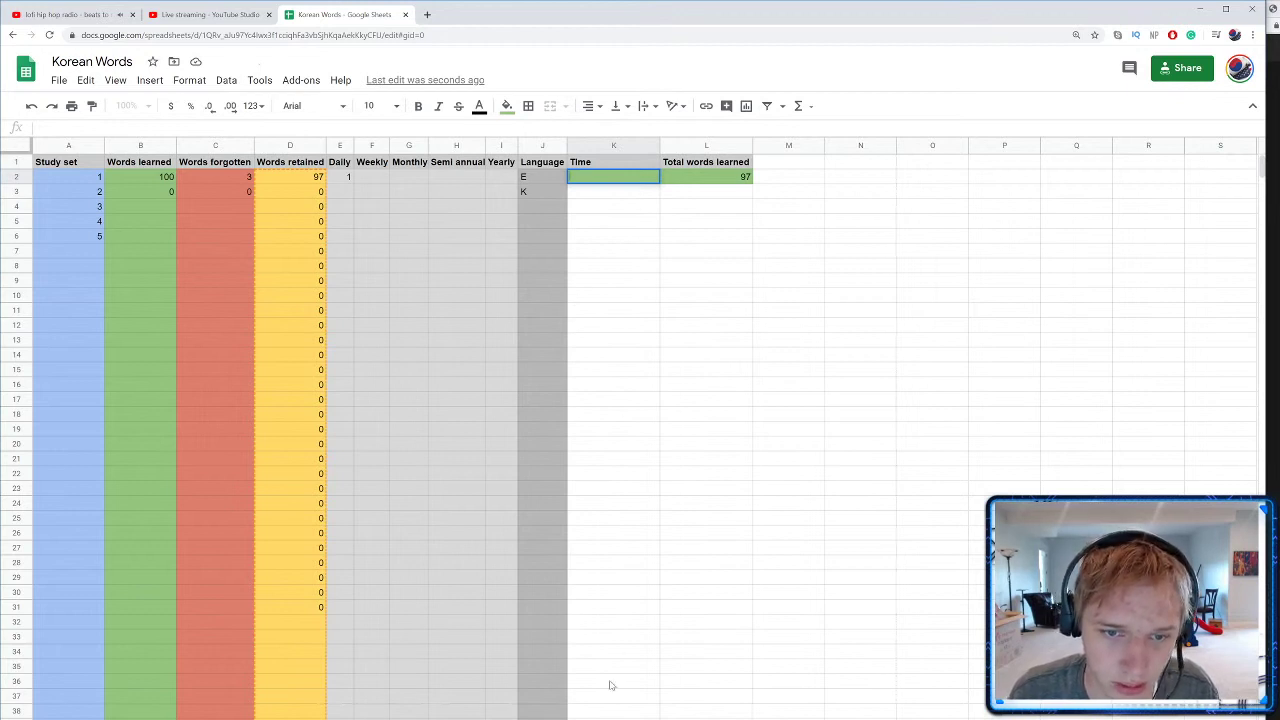
Step: Fill the Time column cells K2:K60 with light purple
left_click(634, 183)
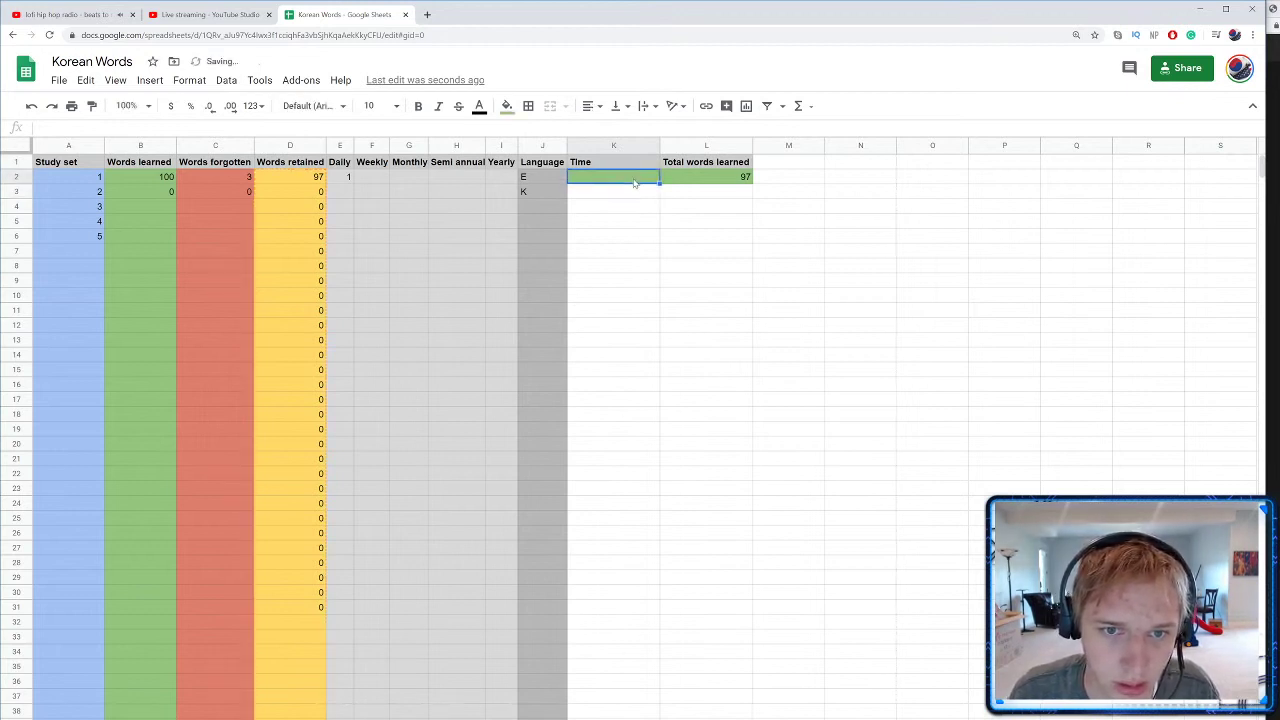
left_click_drag(634, 183, 619, 563)
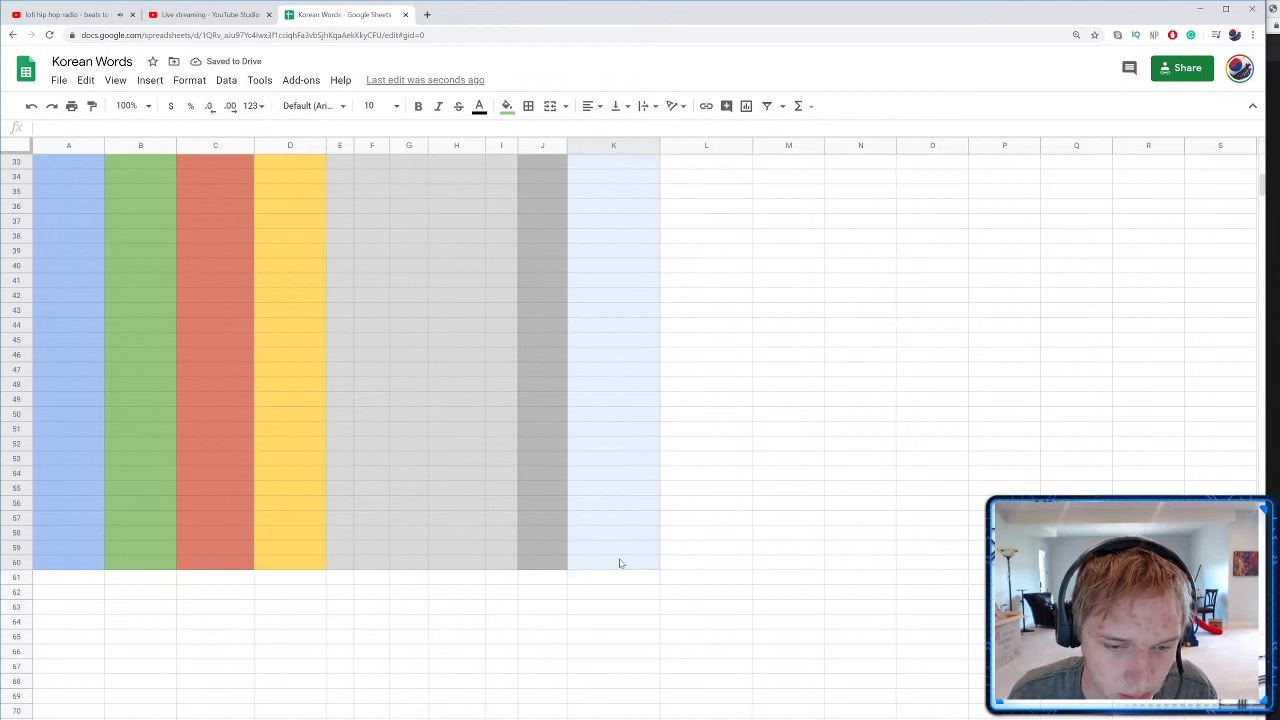
scroll(595, 535, "up", 10)
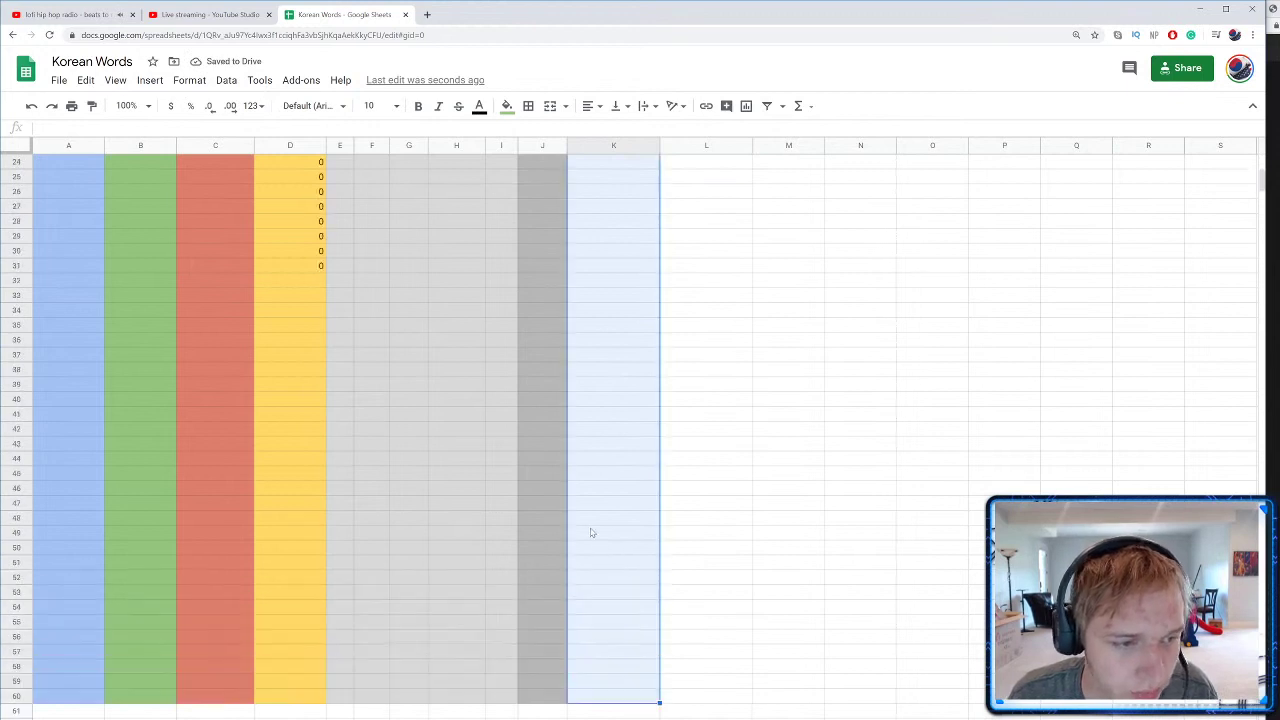
left_click(507, 107)
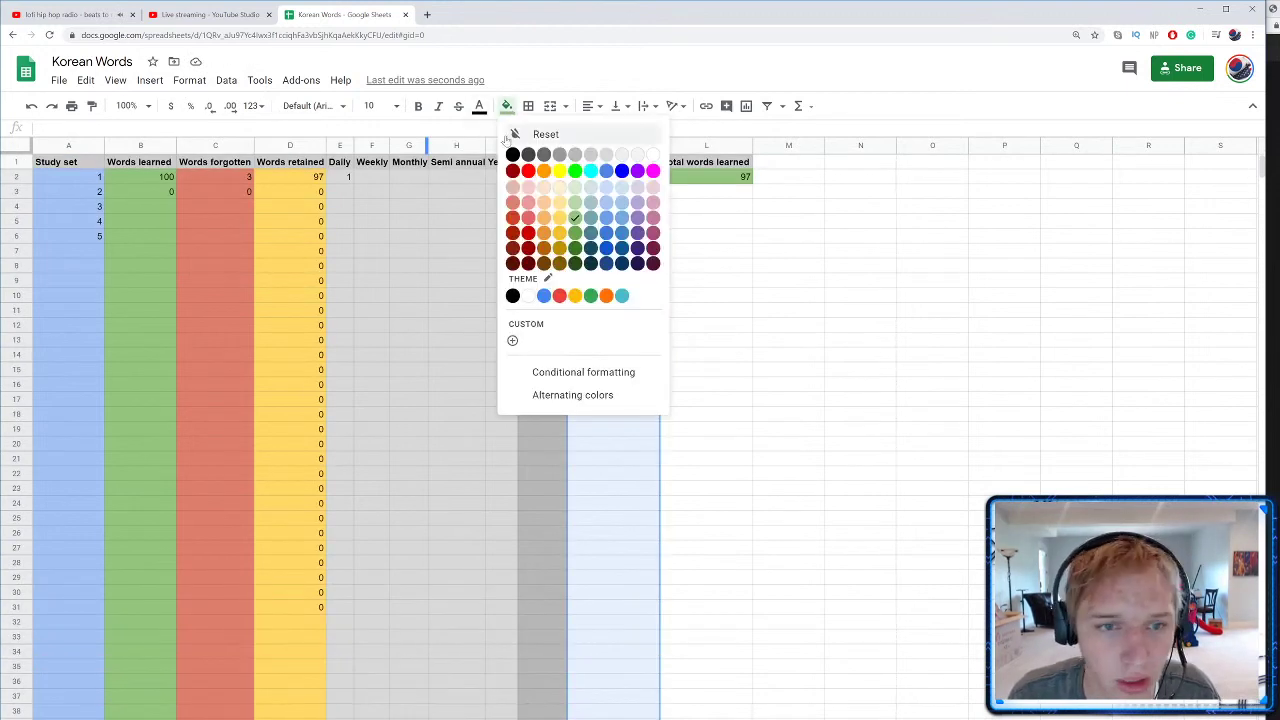
left_click(604, 207)
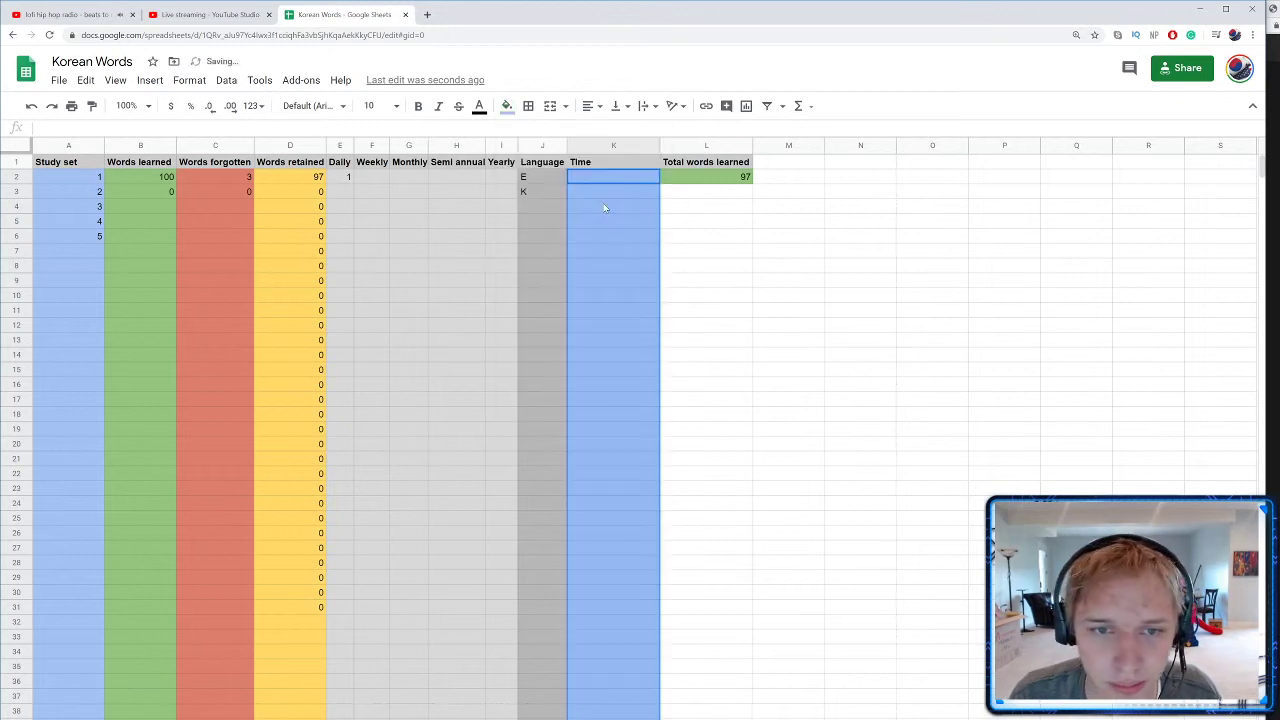
left_click(507, 106)
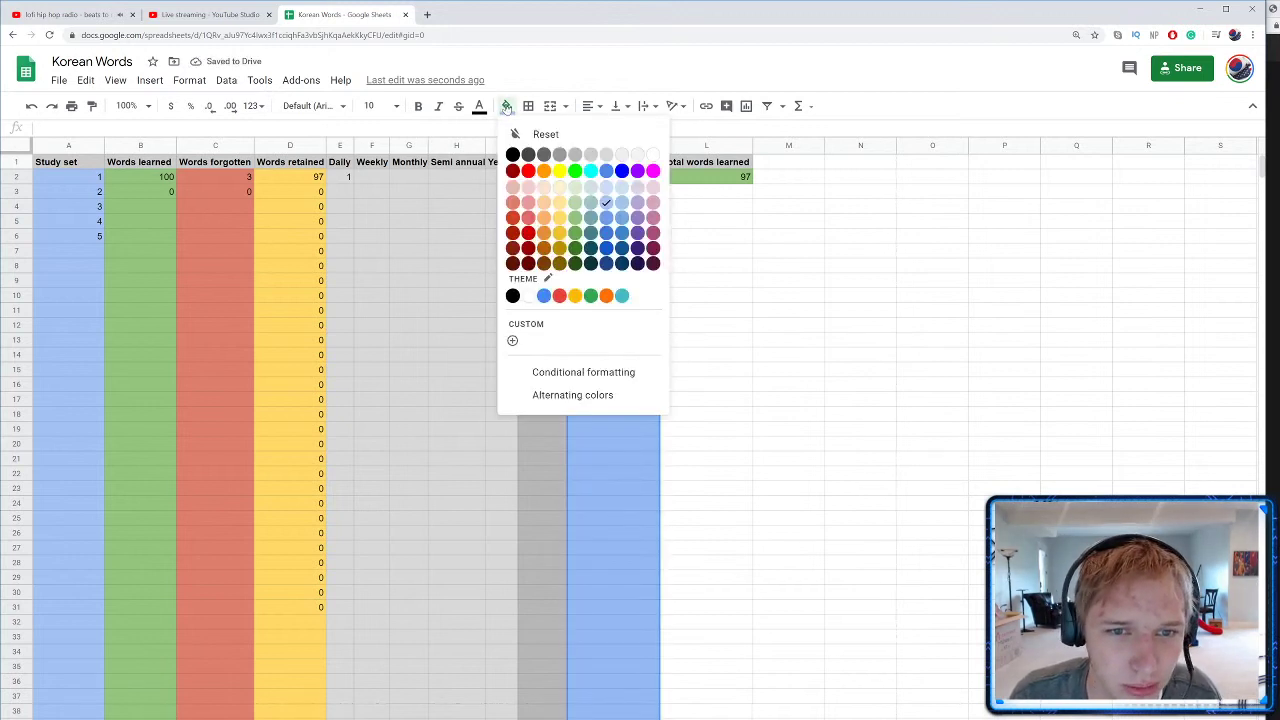
left_click(638, 188)
left_click(638, 188)
Step: Enter a time of 1:00:00 for study set 1 in cell K2
left_click(625, 178)
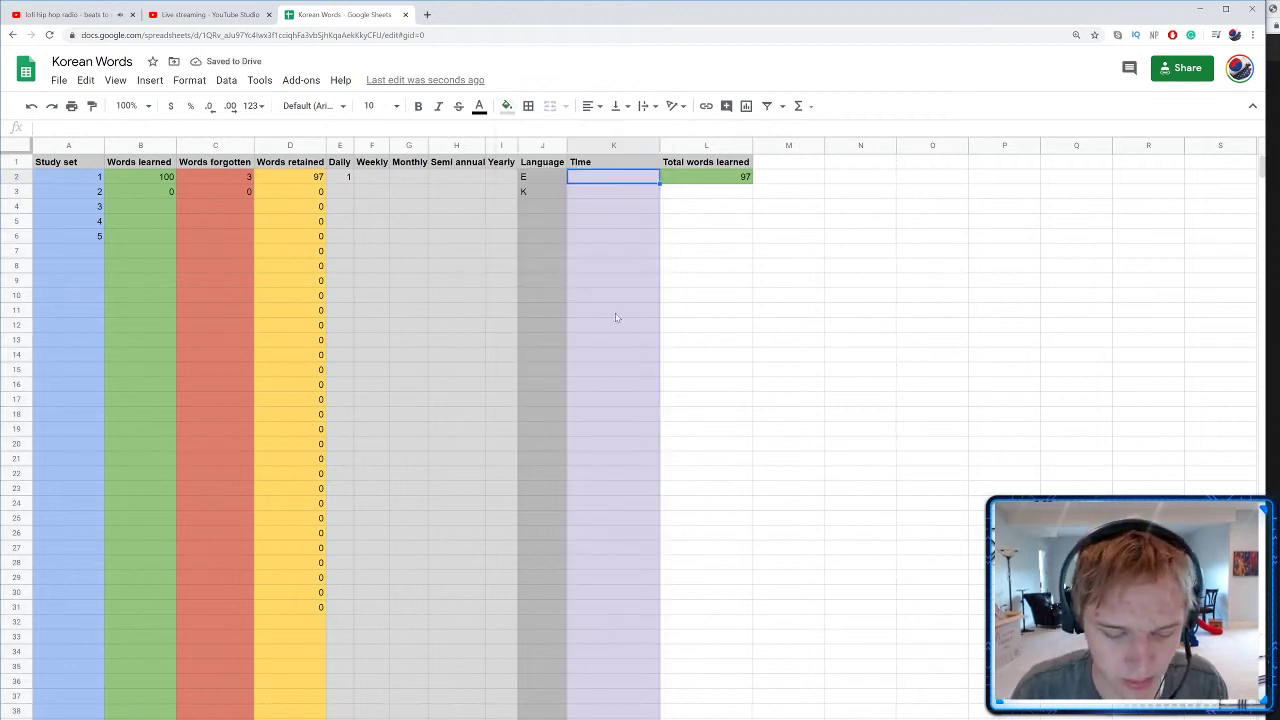
type("1:00")
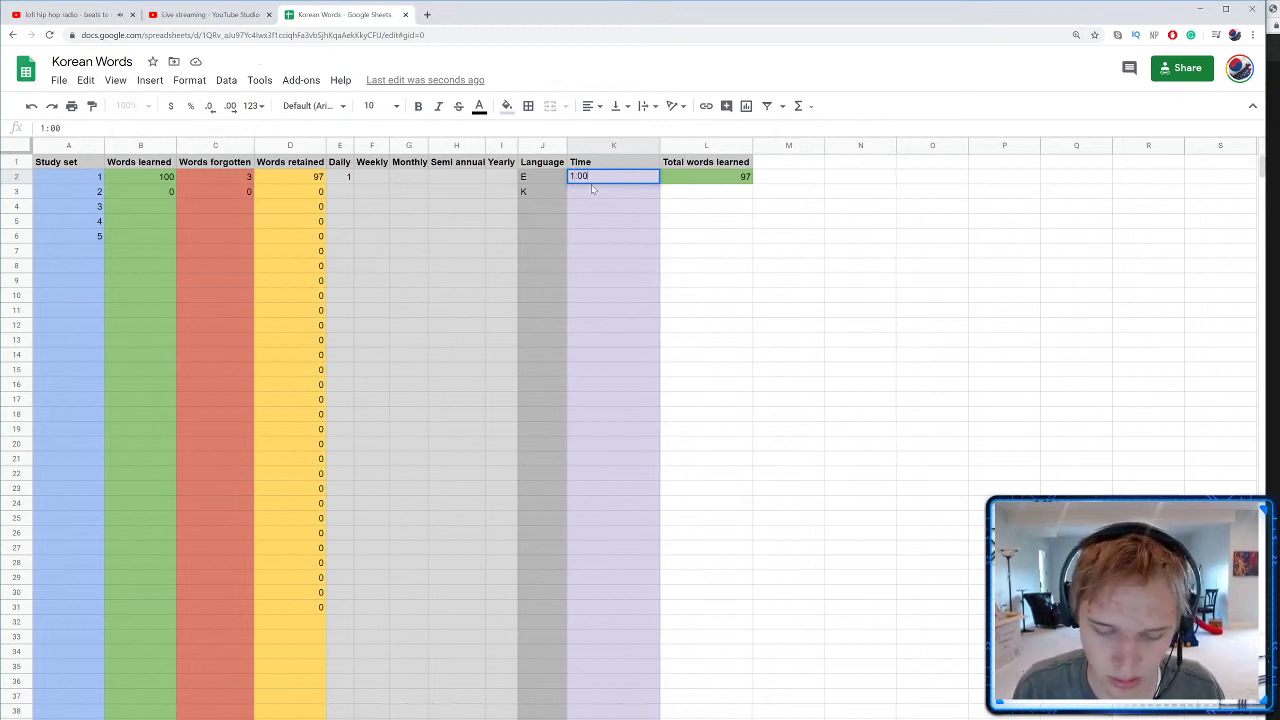
type(":00")
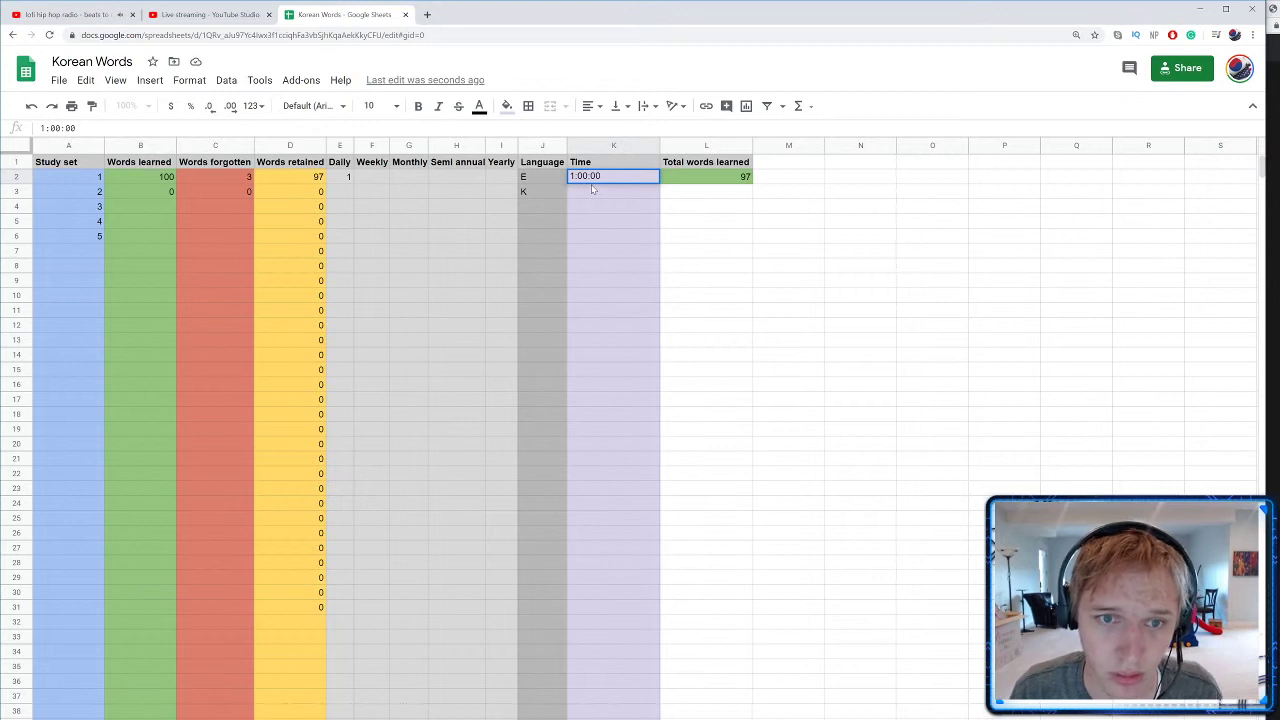
key("Return")
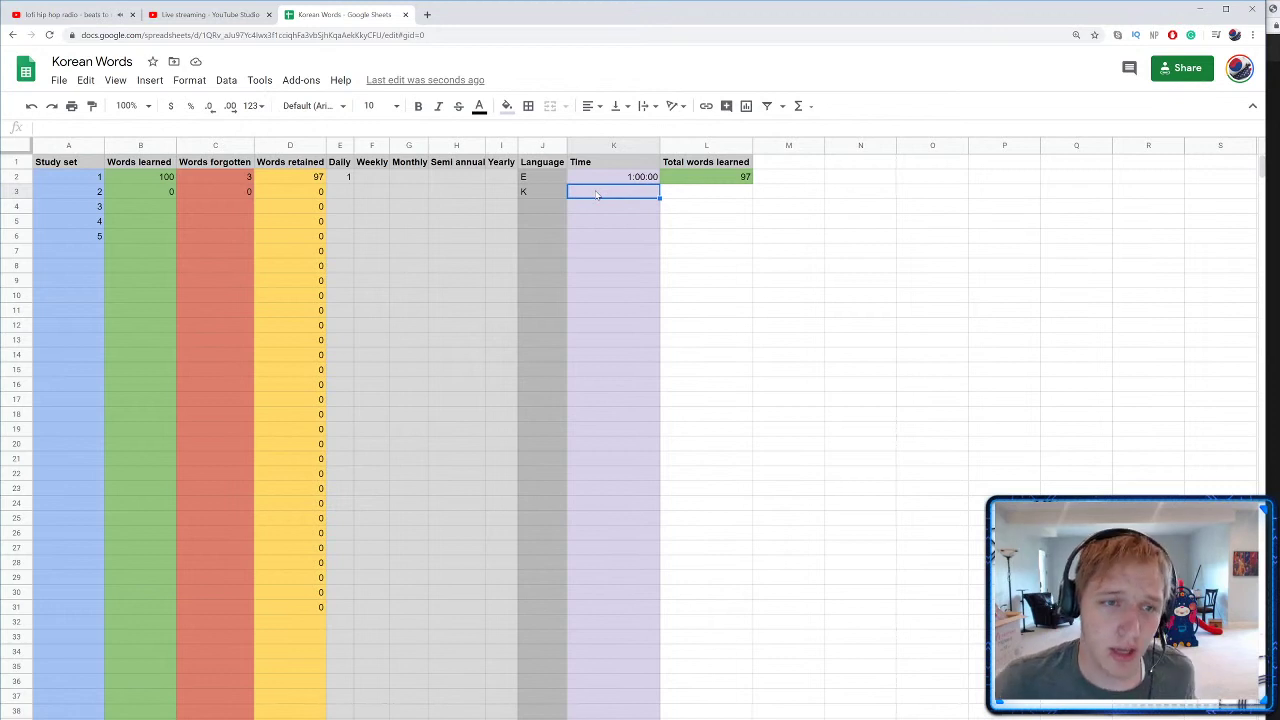
left_click(83, 181)
left_click(604, 179)
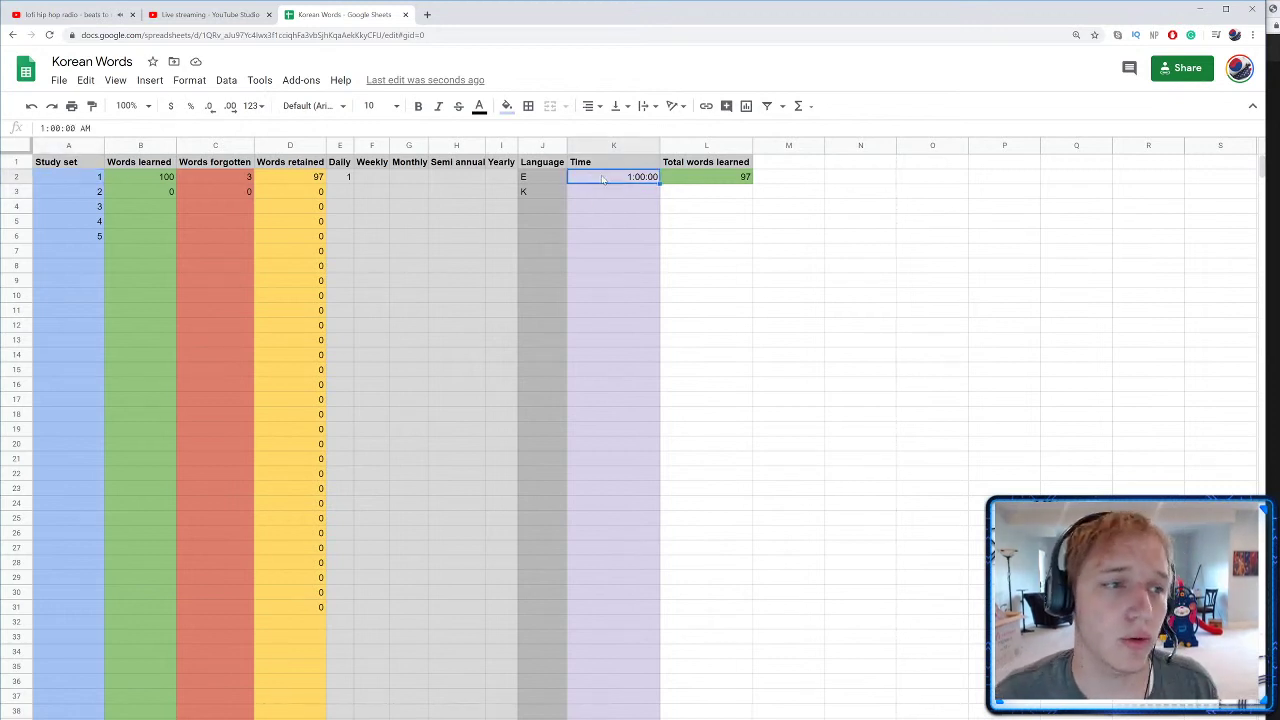
left_click(160, 181)
Step: Clear the Words learned value for study set 2 in cell B3
left_click(157, 195)
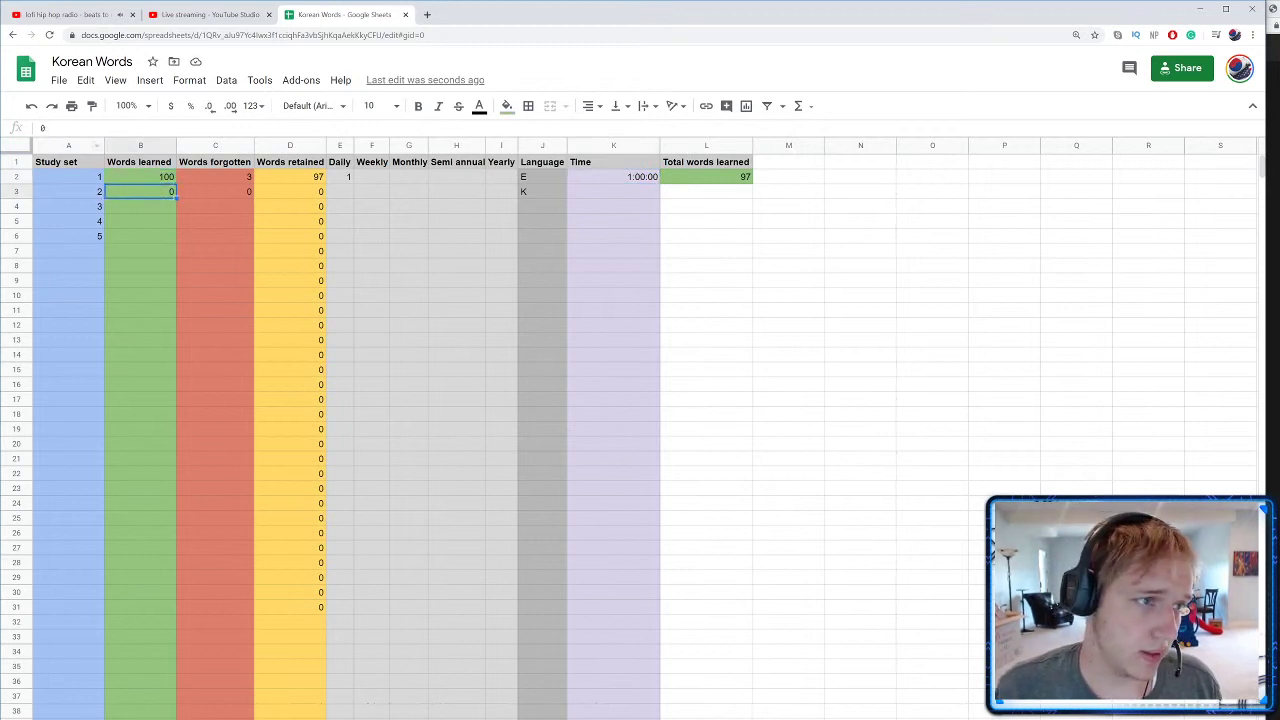
left_click(41, 128)
key("BackSpace")
key("BackSpace")
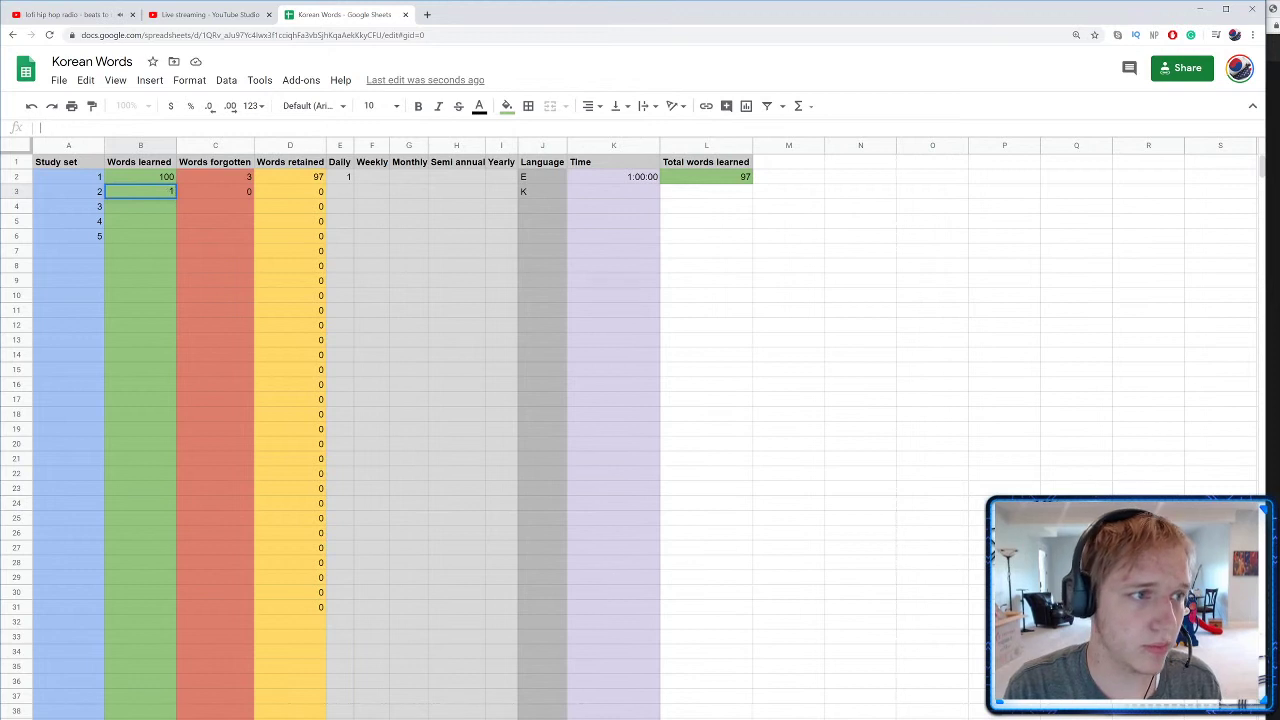
left_click(340, 191)
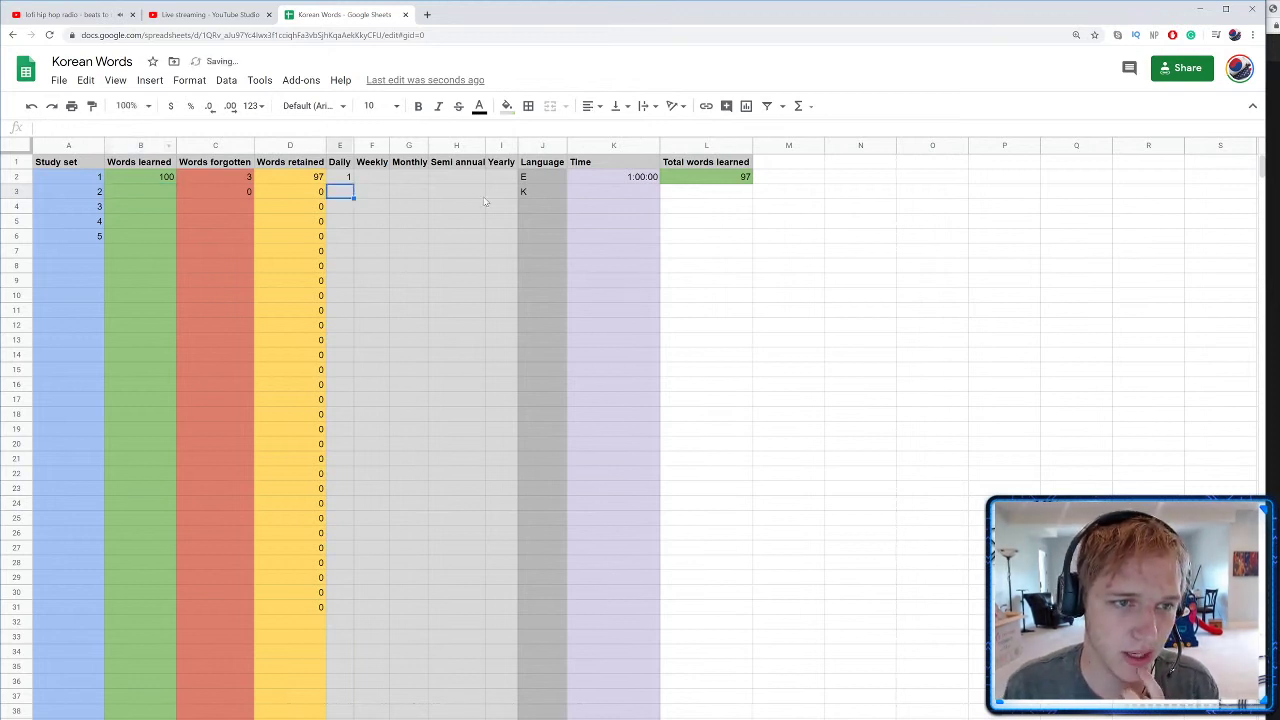
Step: Check the live stream's elapsed time in Streamlabs OBS and return to the Korean Words overview
left_click(637, 191)
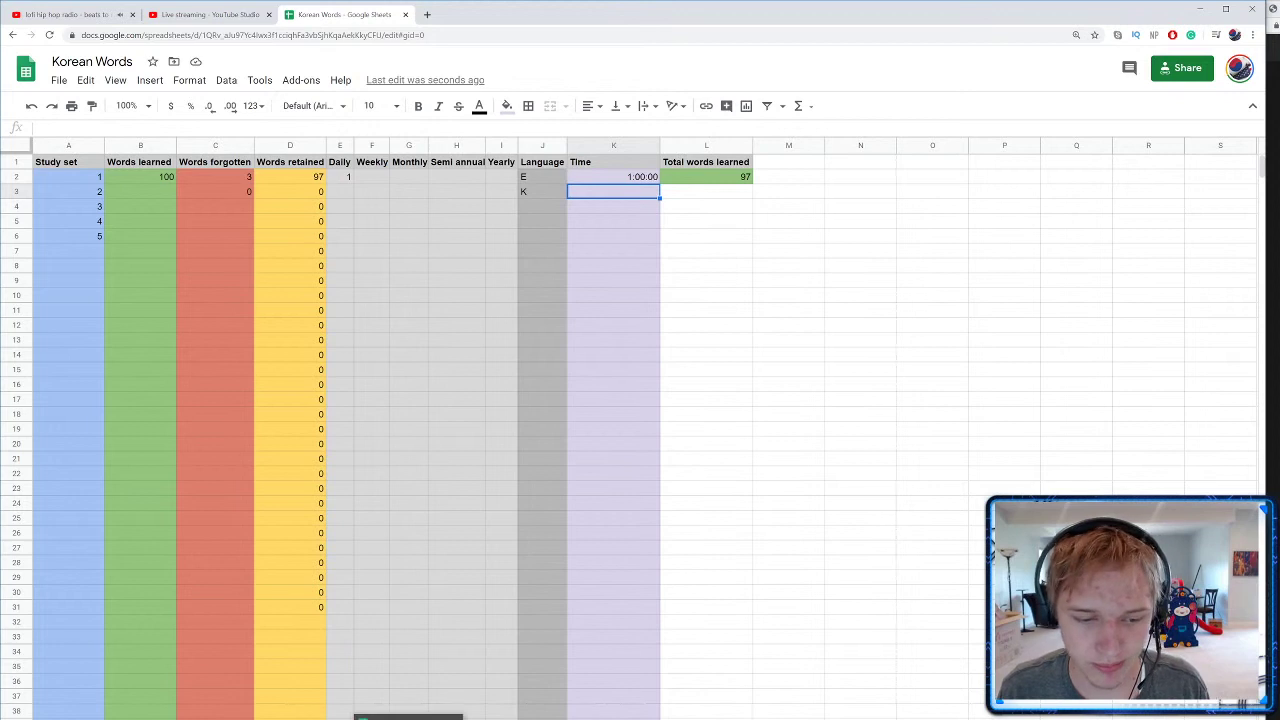
key("alt+Tab")
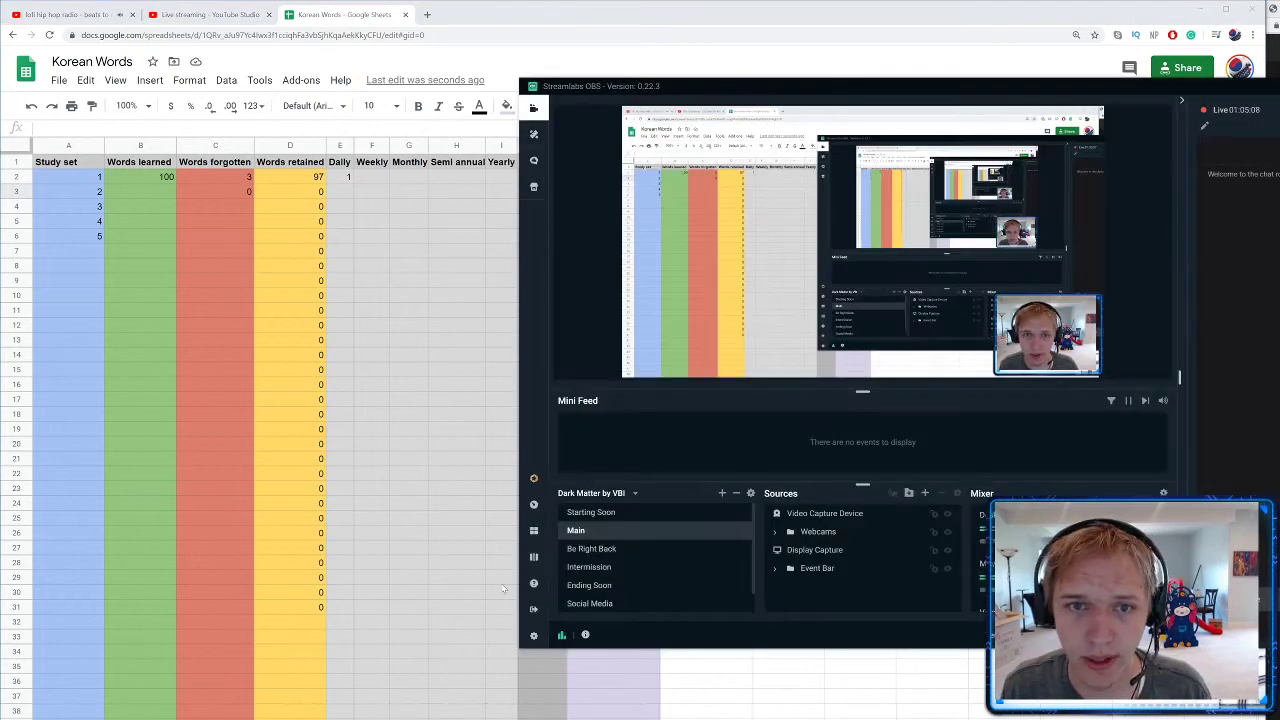
key("alt+Tab")
left_click(478, 330)
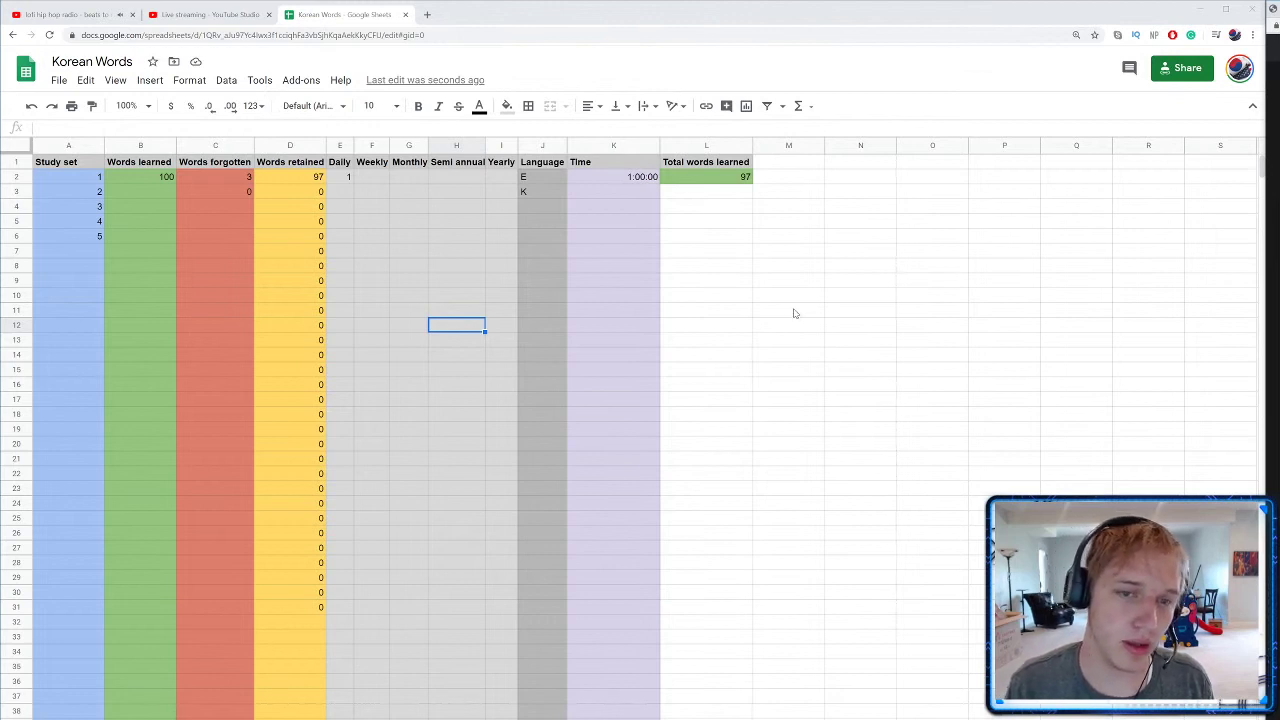
Step: Open the set 2 word list sheet and review its words
left_click(632, 196)
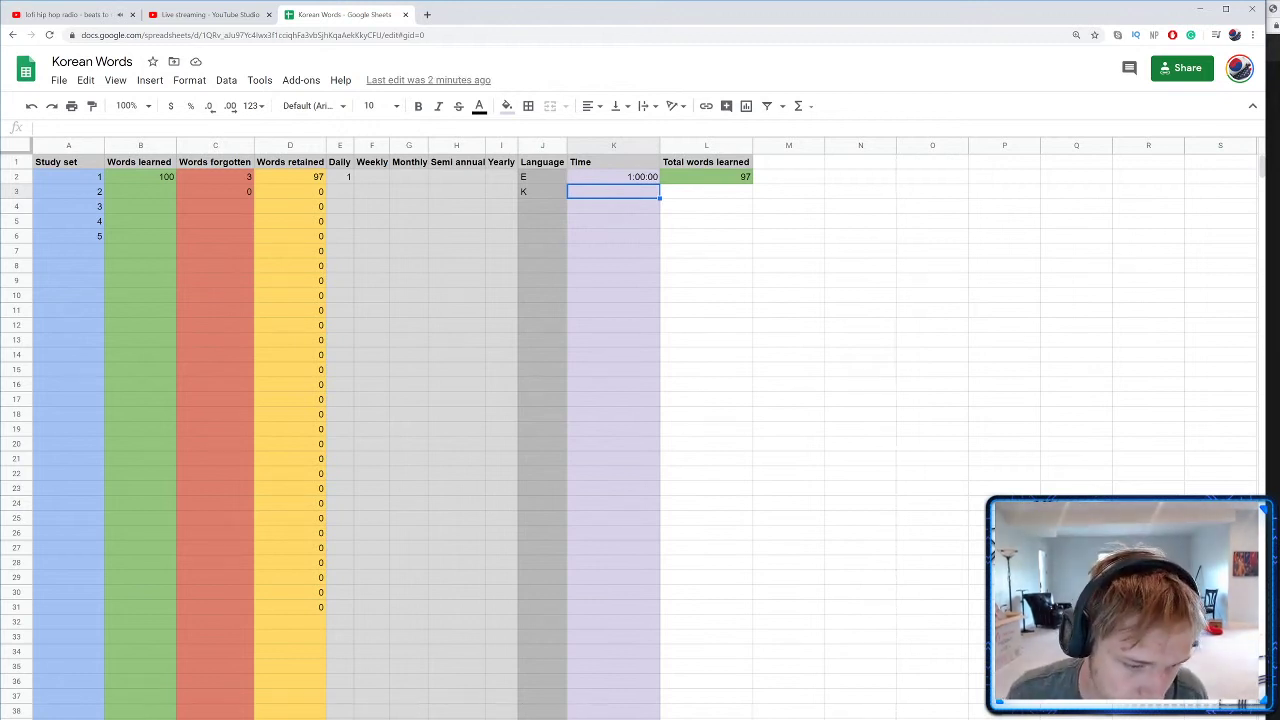
key("ctrl+shift+Page_Down")
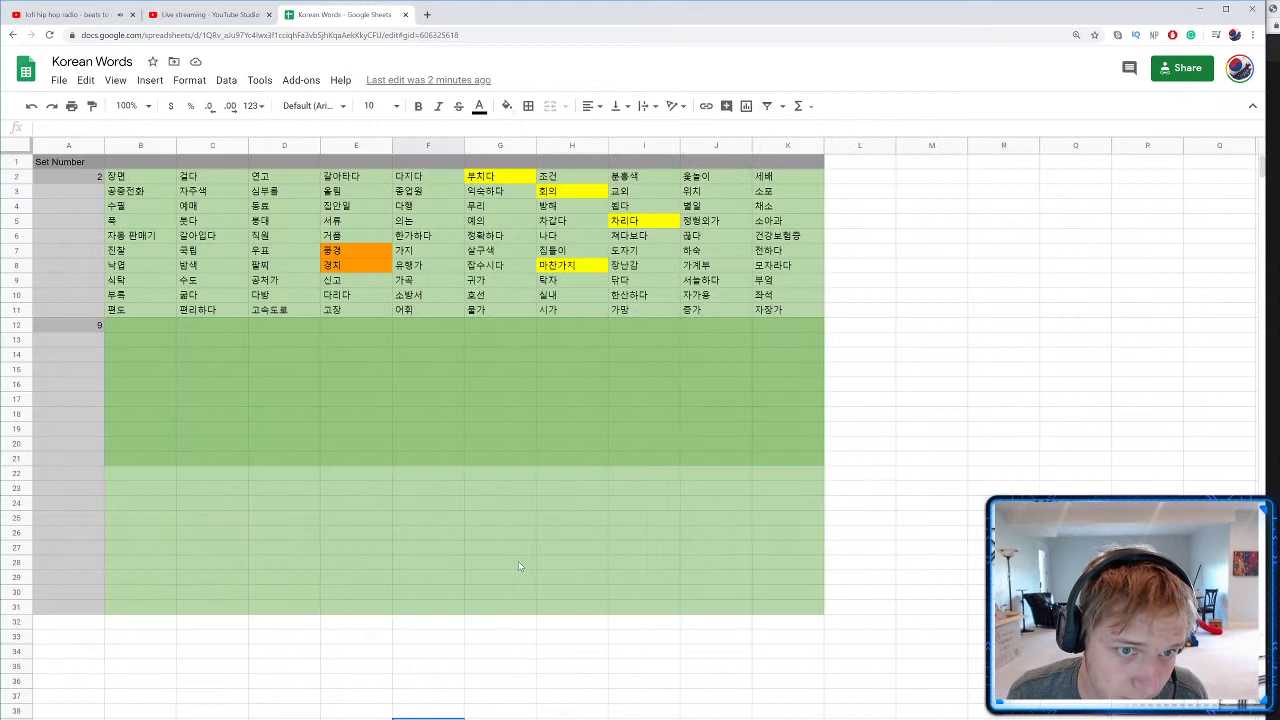
left_click(403, 503)
left_click(487, 386)
left_click(931, 372)
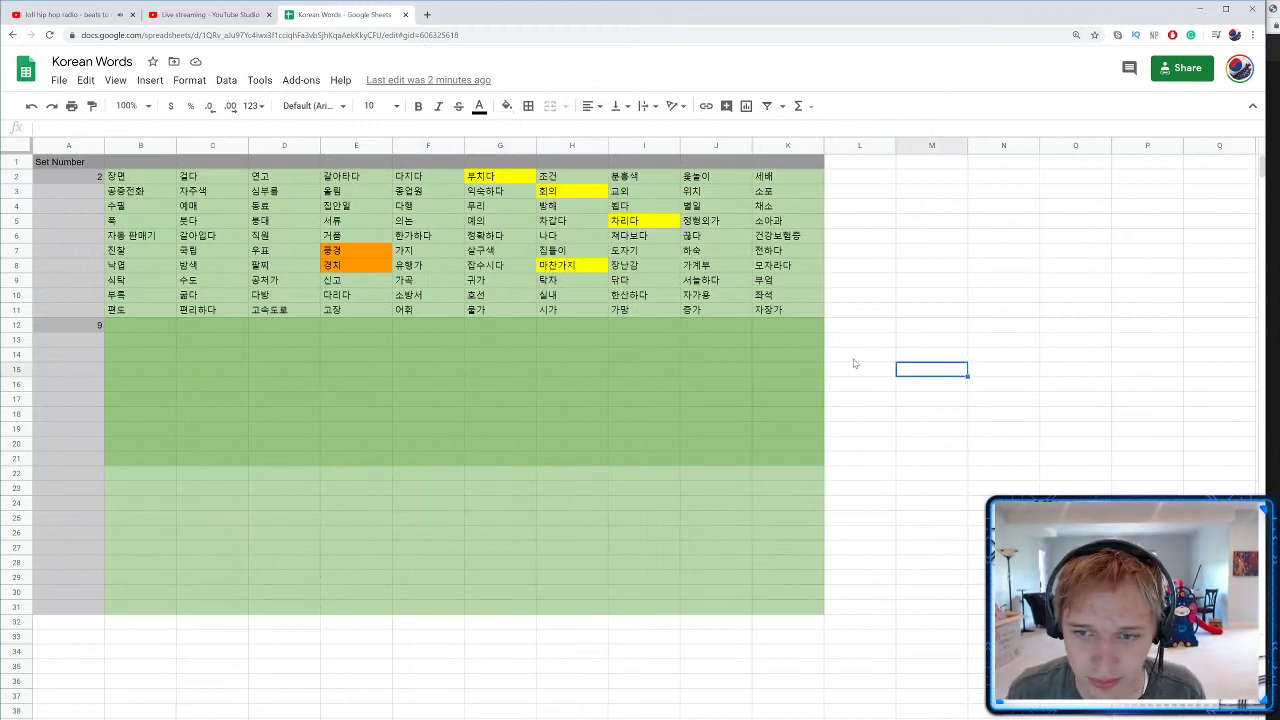
left_click(860, 355)
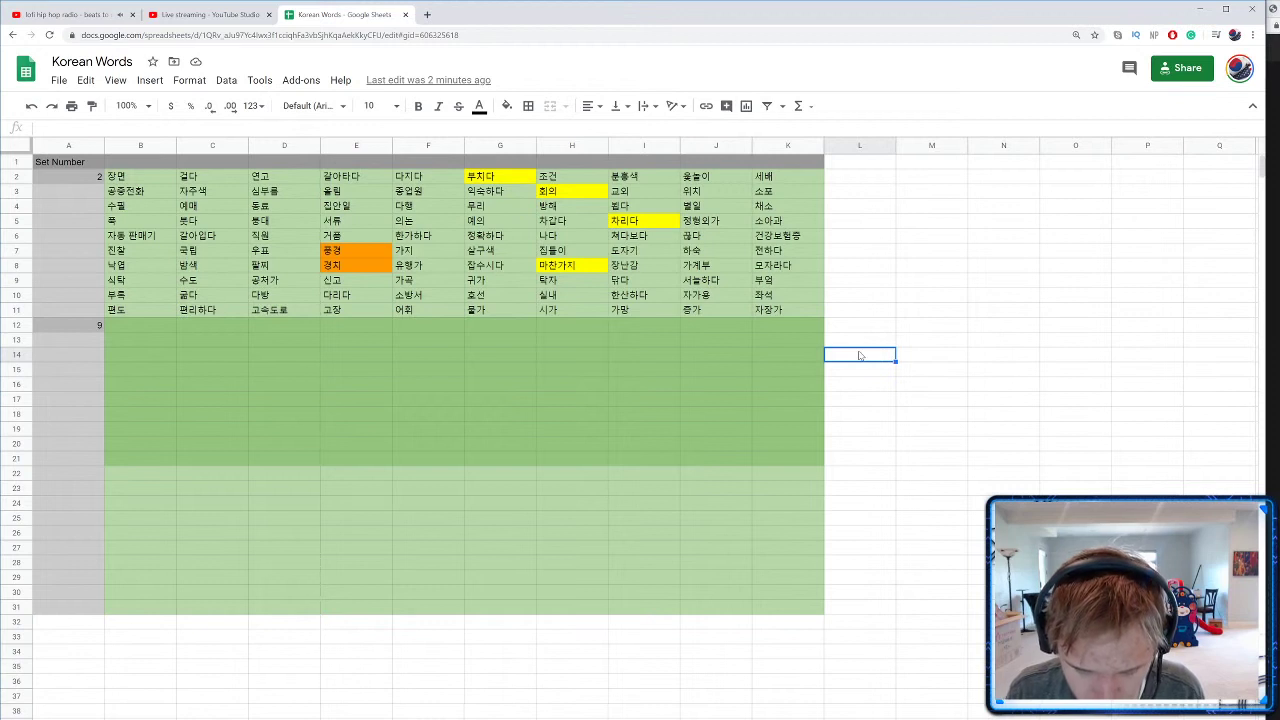
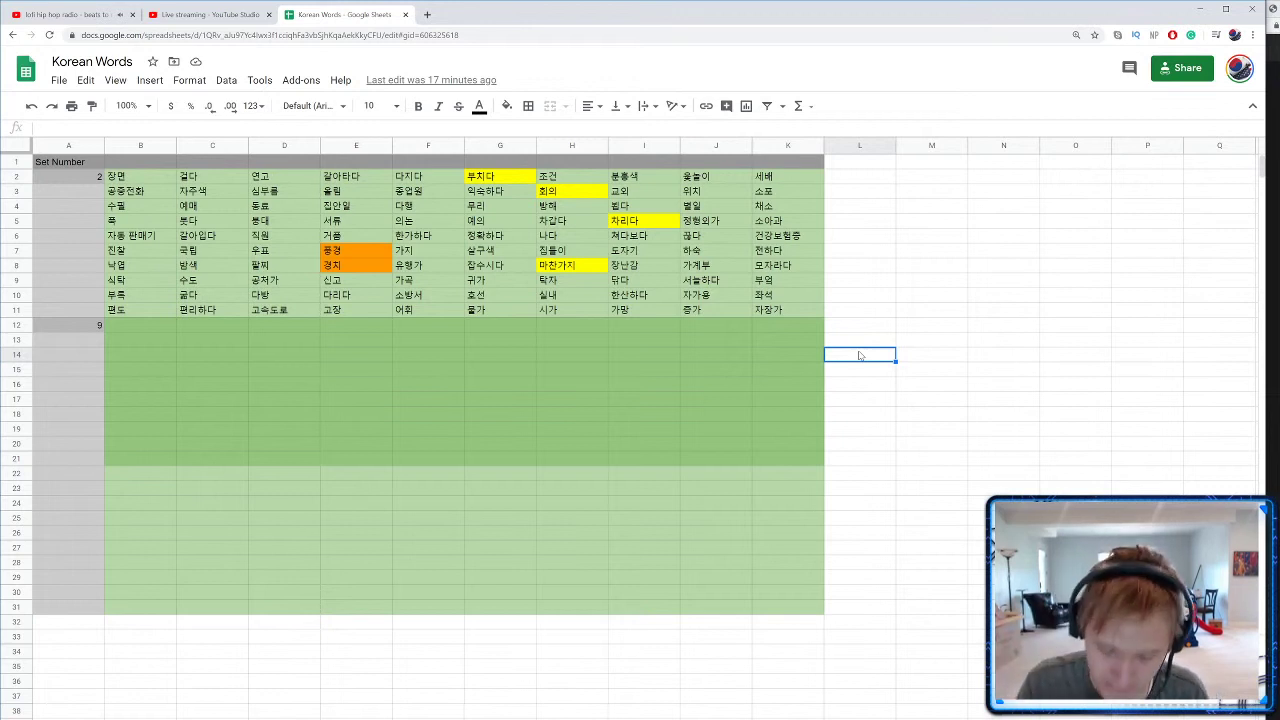
Step: Fill the cells 풍경 and 경치 (E7 and E8) with the light green of the surrounding words
left_click(353, 251)
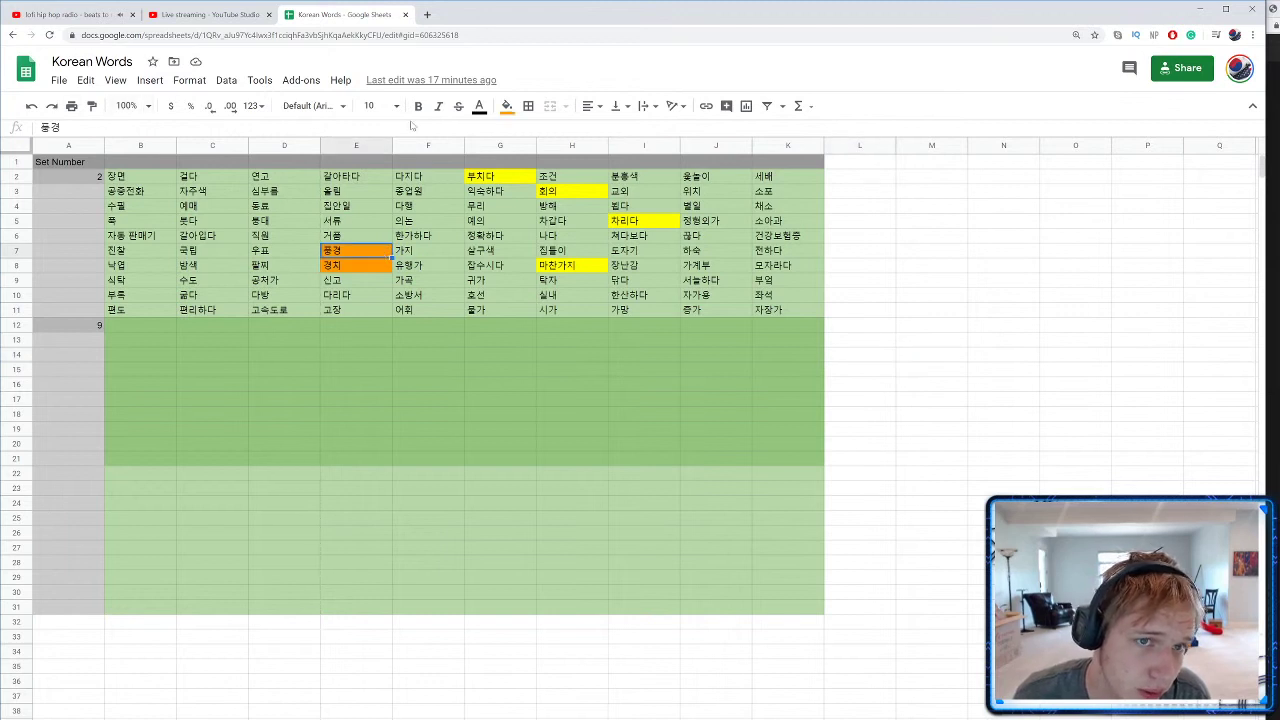
left_click(507, 106)
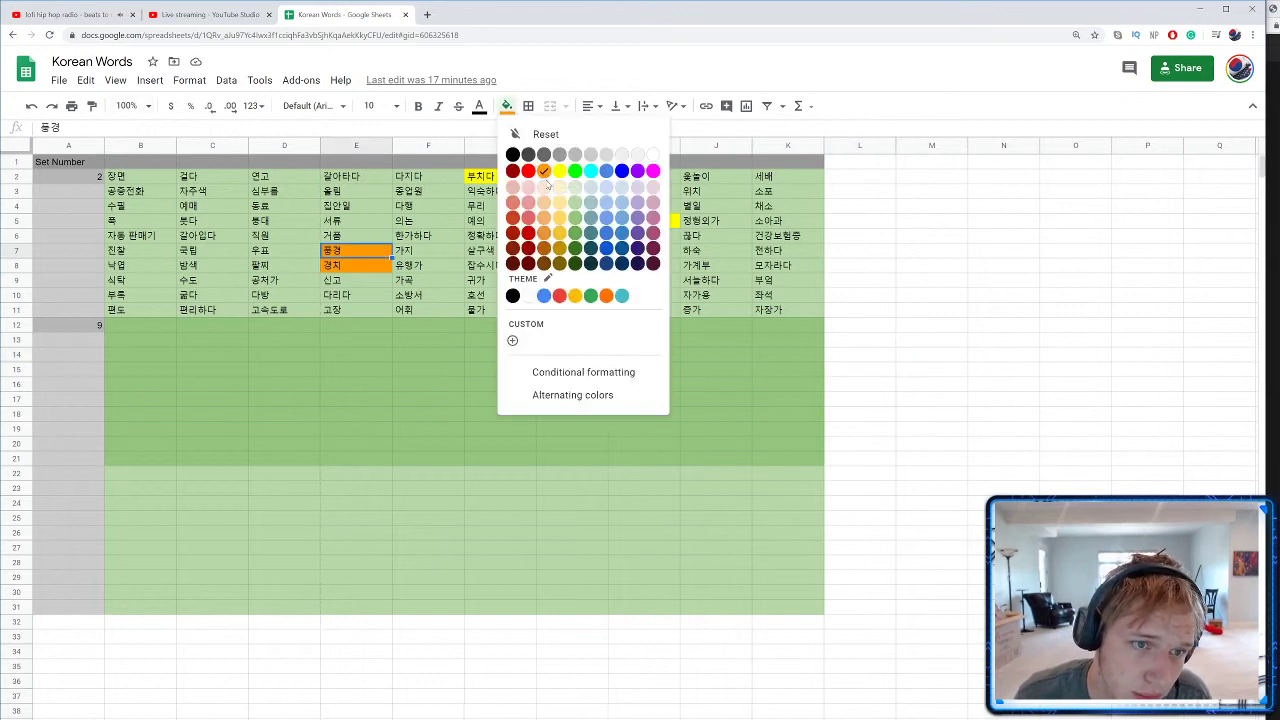
left_click(576, 204)
left_click(368, 264)
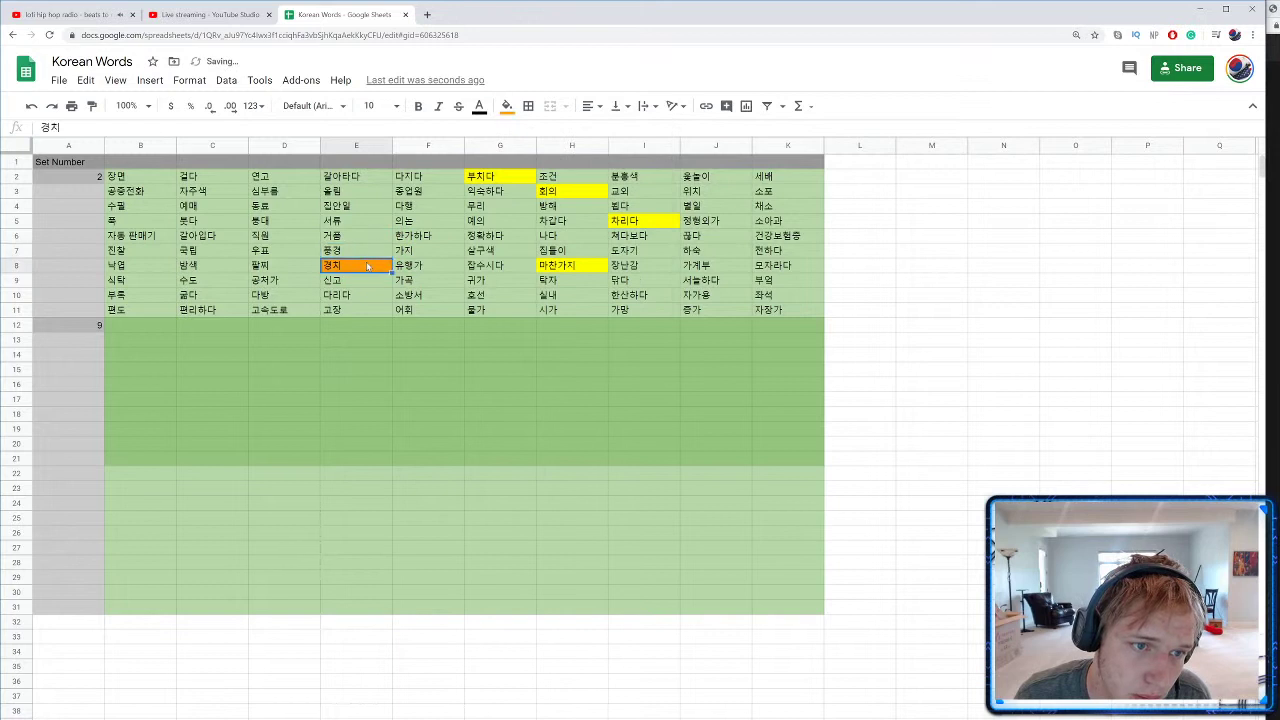
left_click(507, 106)
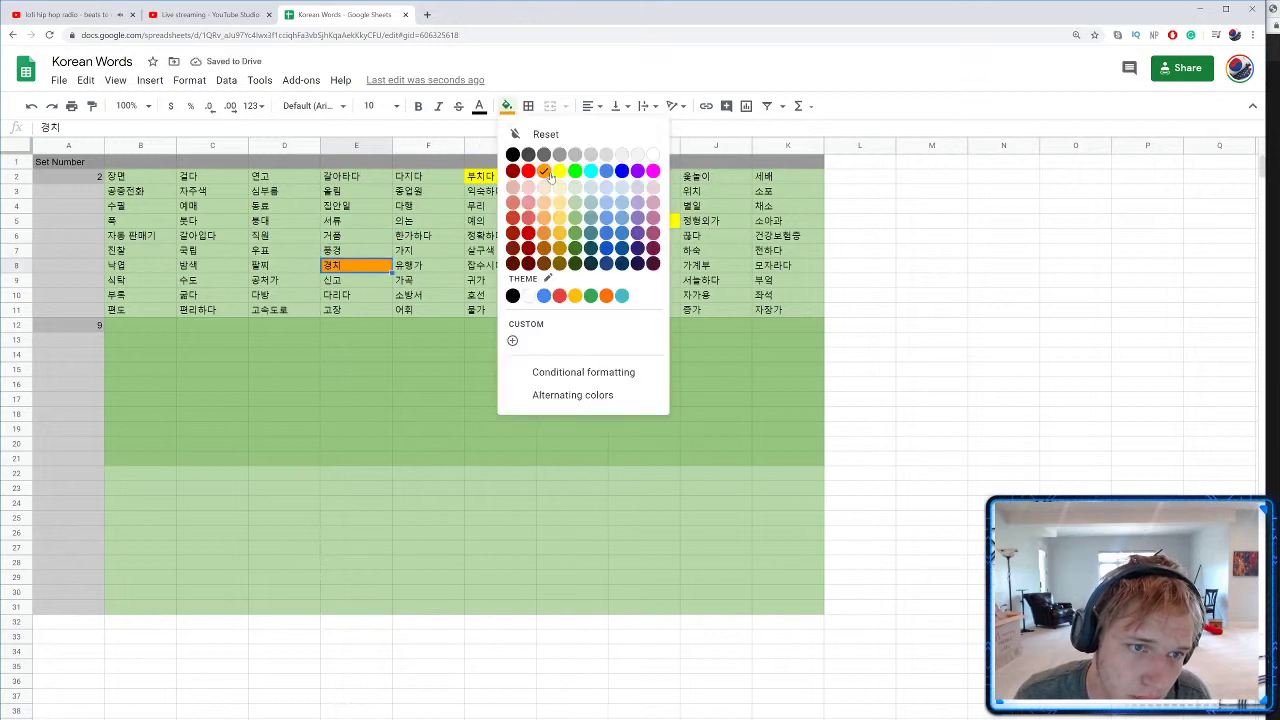
left_click(577, 203)
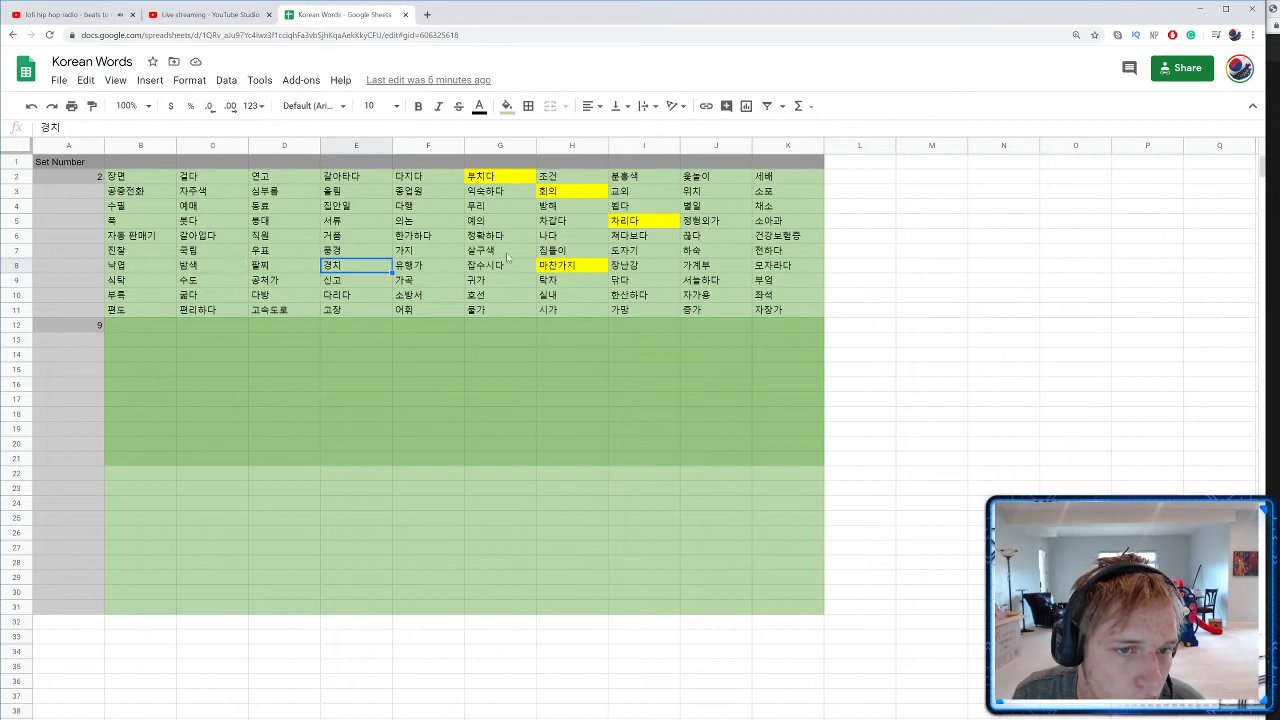
Step: Highlight the word 종업원 in cell F3 of the set 2 list with a yellow fill
left_click(421, 193)
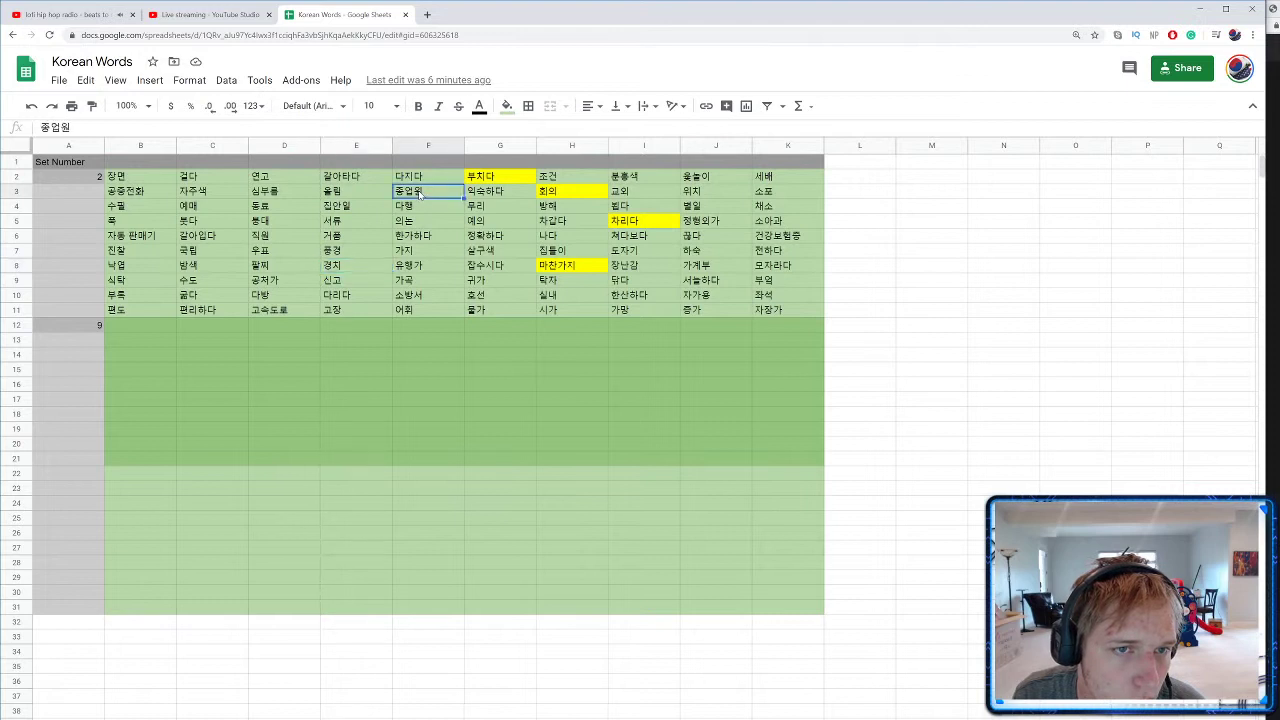
left_click(506, 106)
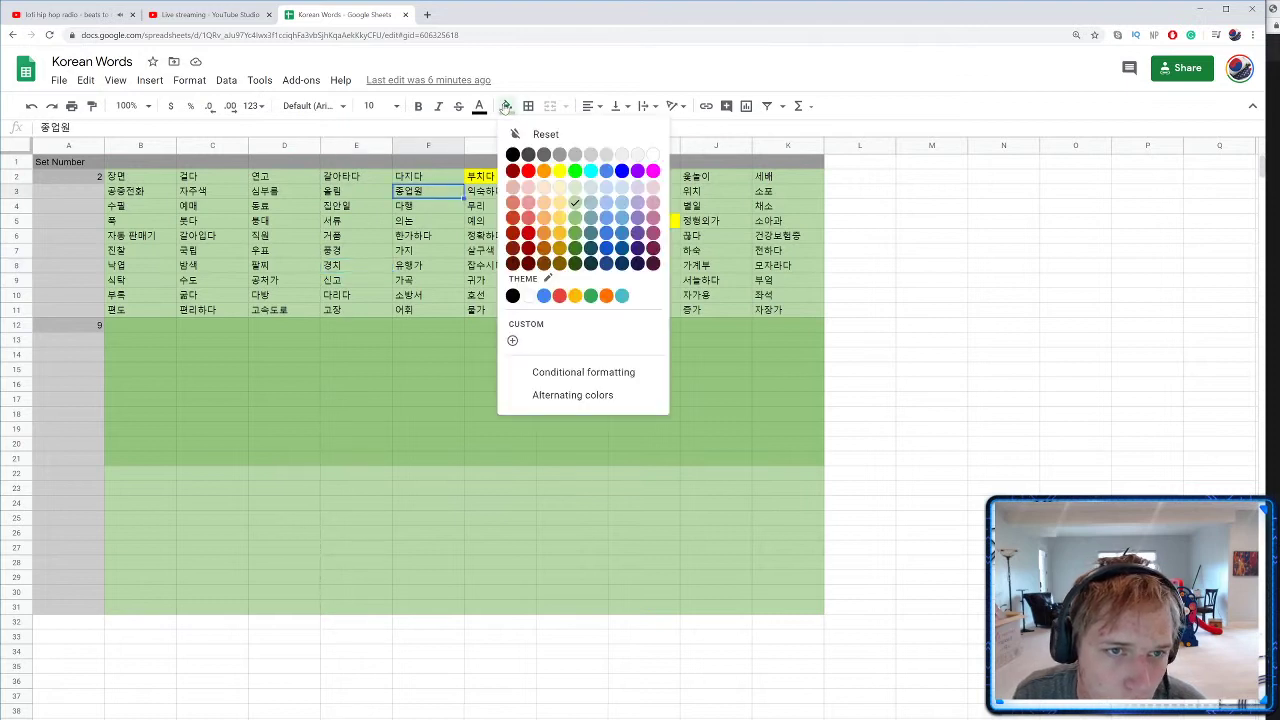
left_click(559, 170)
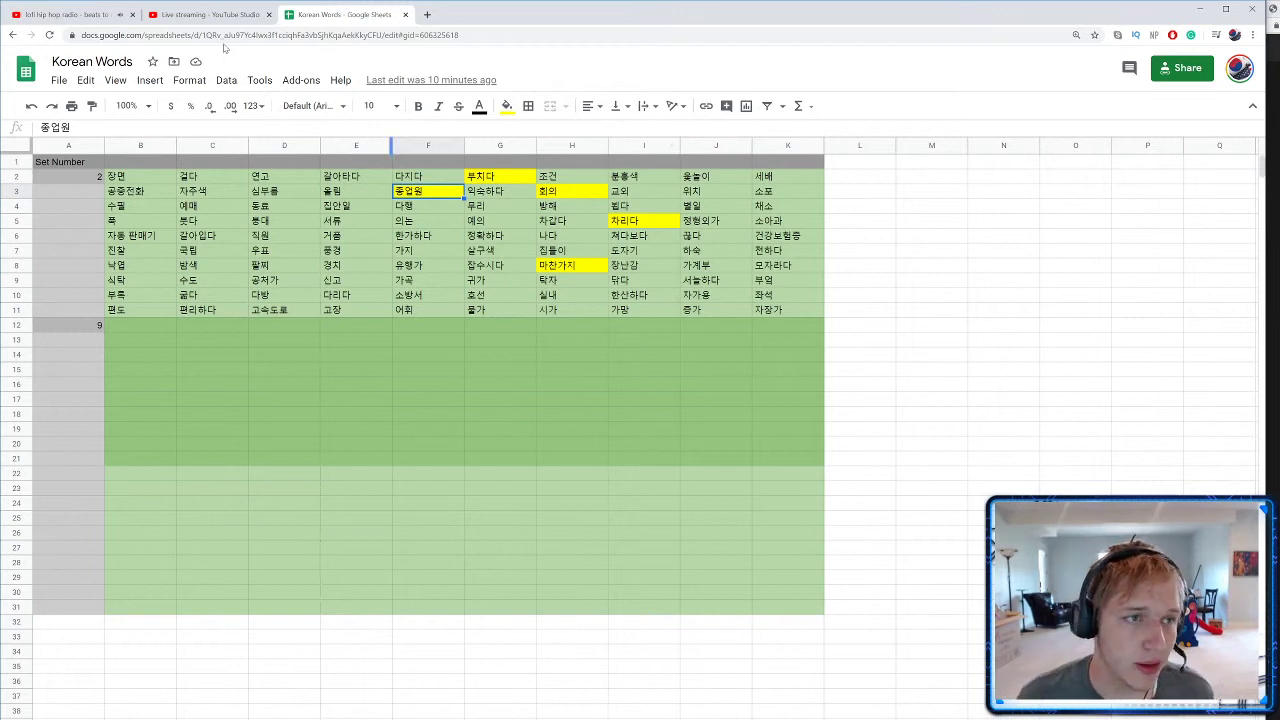
Step: Return to the overview sheet and enter a time of 0:31:49 for study set 2 in cell K3
key("alt+Up")
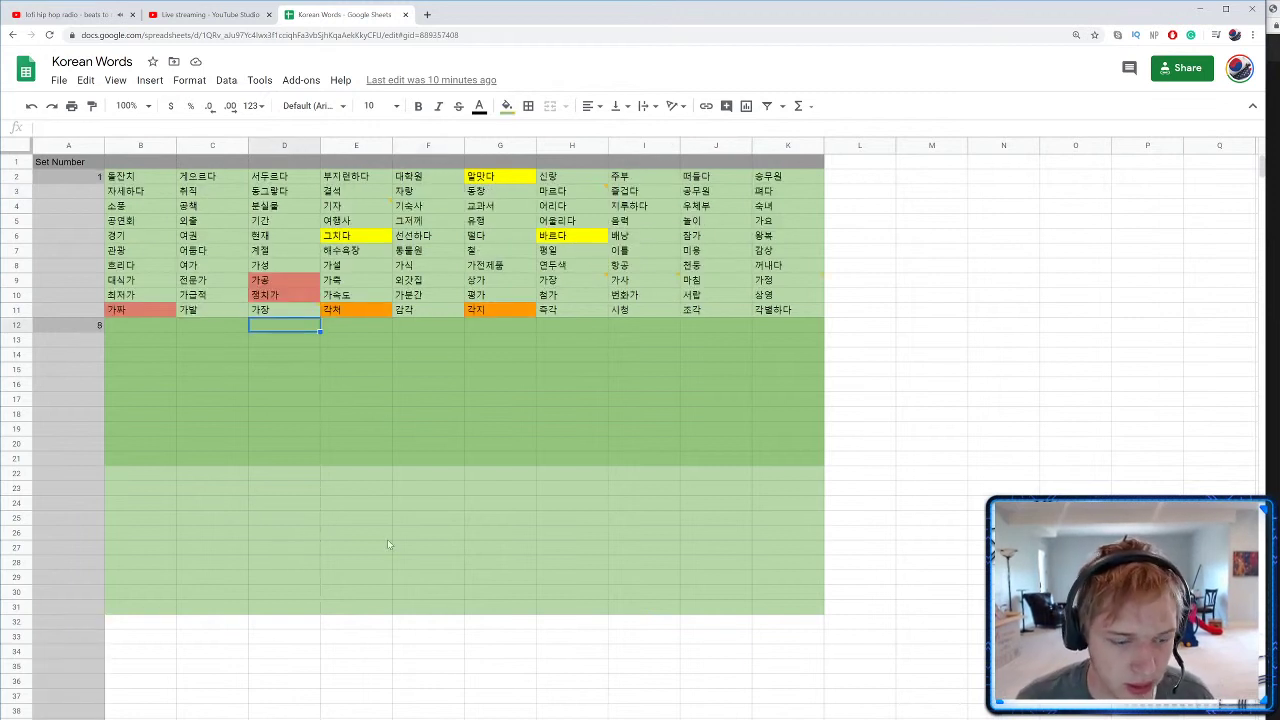
key("alt+Up")
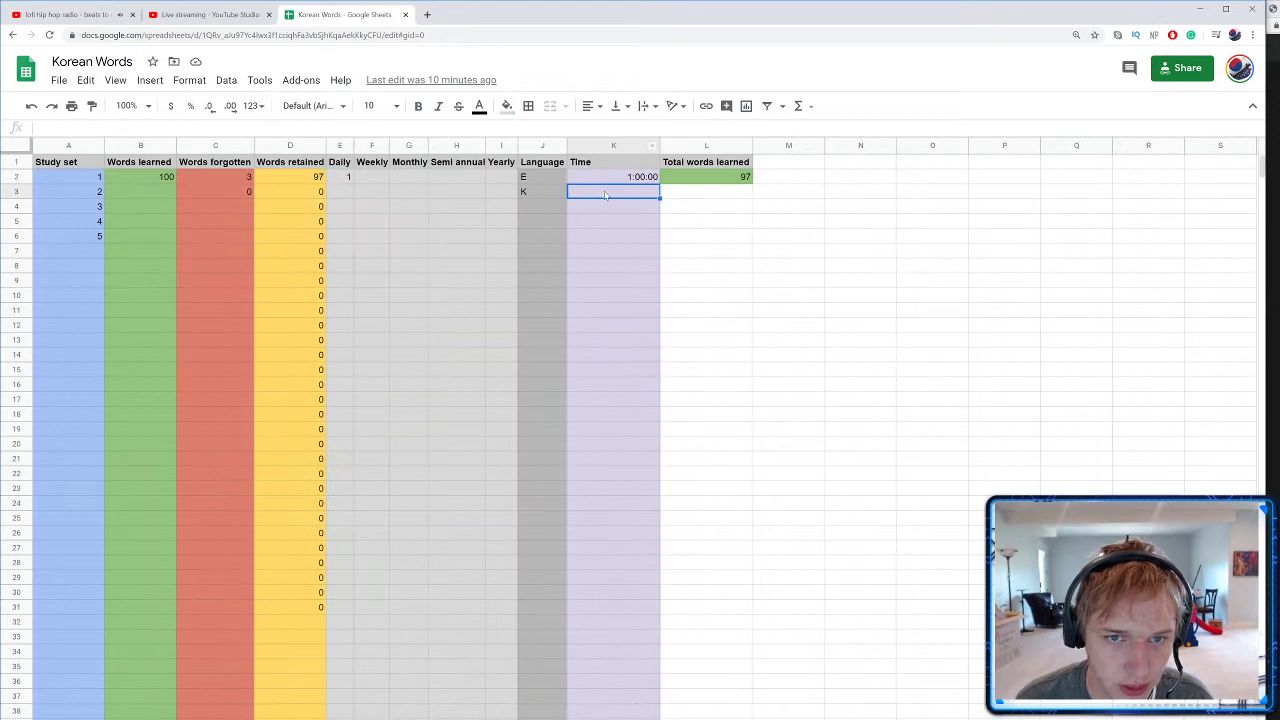
double_click(604, 190)
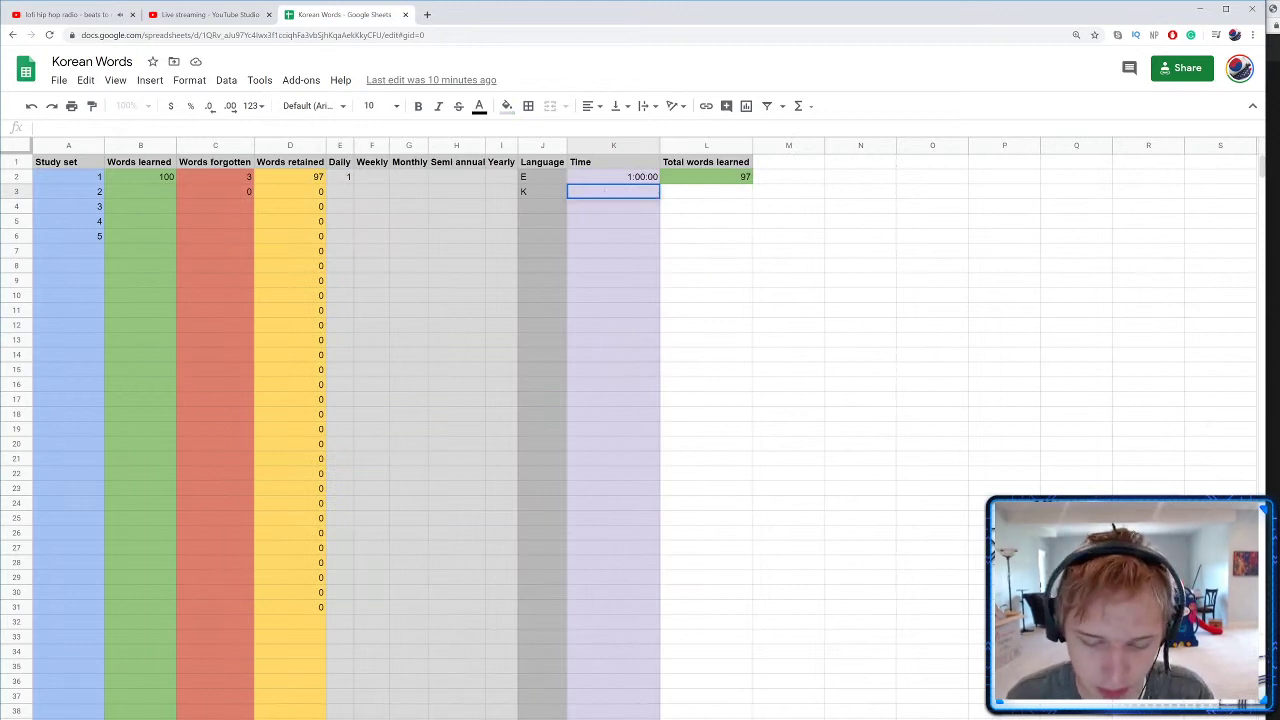
type("0")
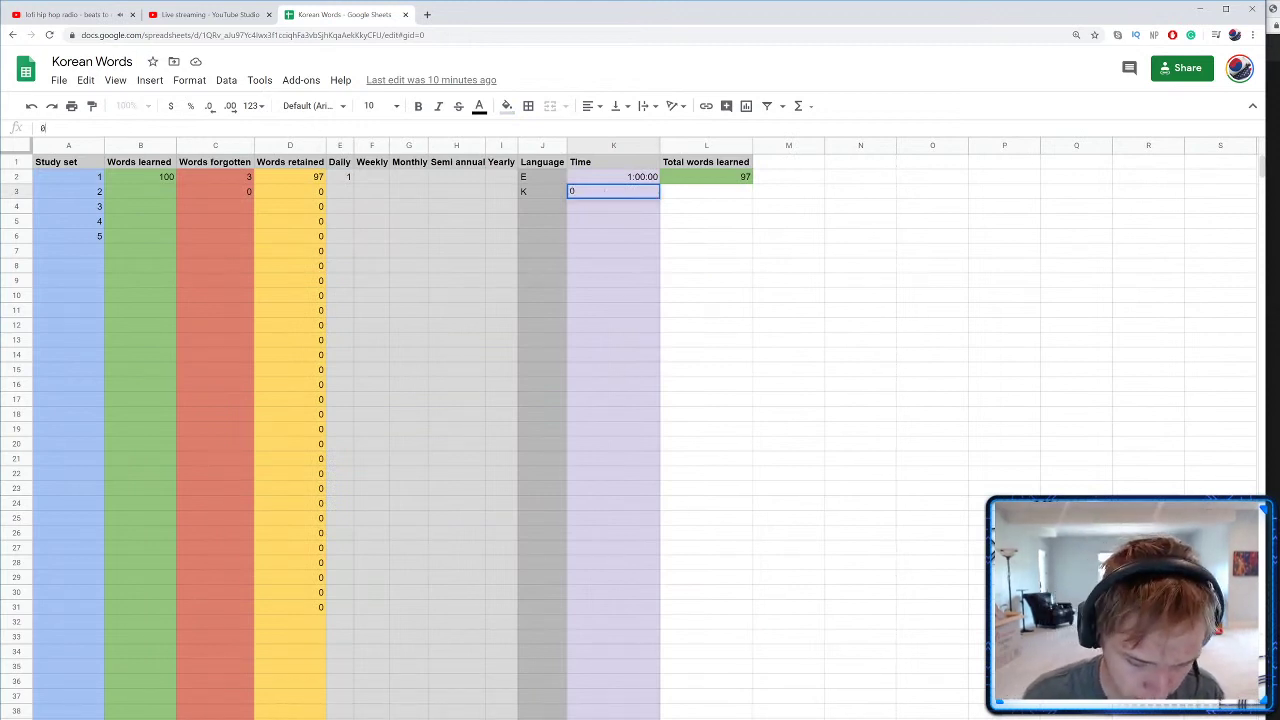
type(":")
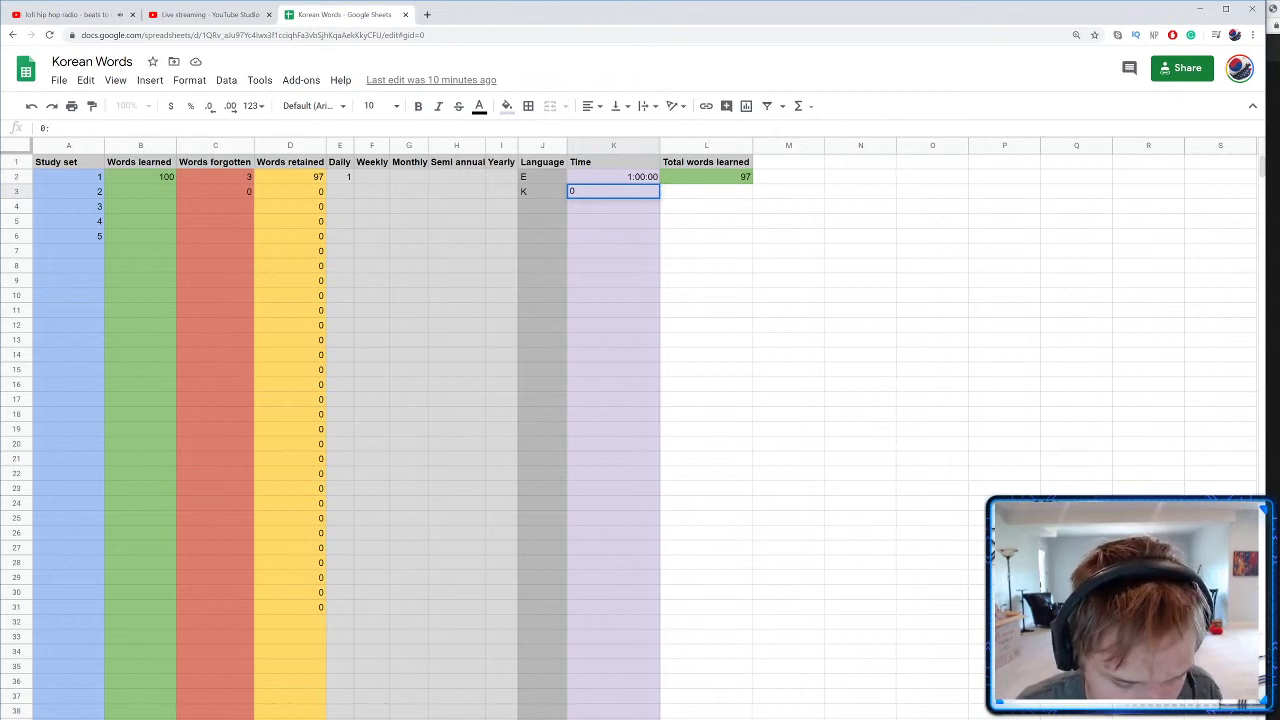
type("31:")
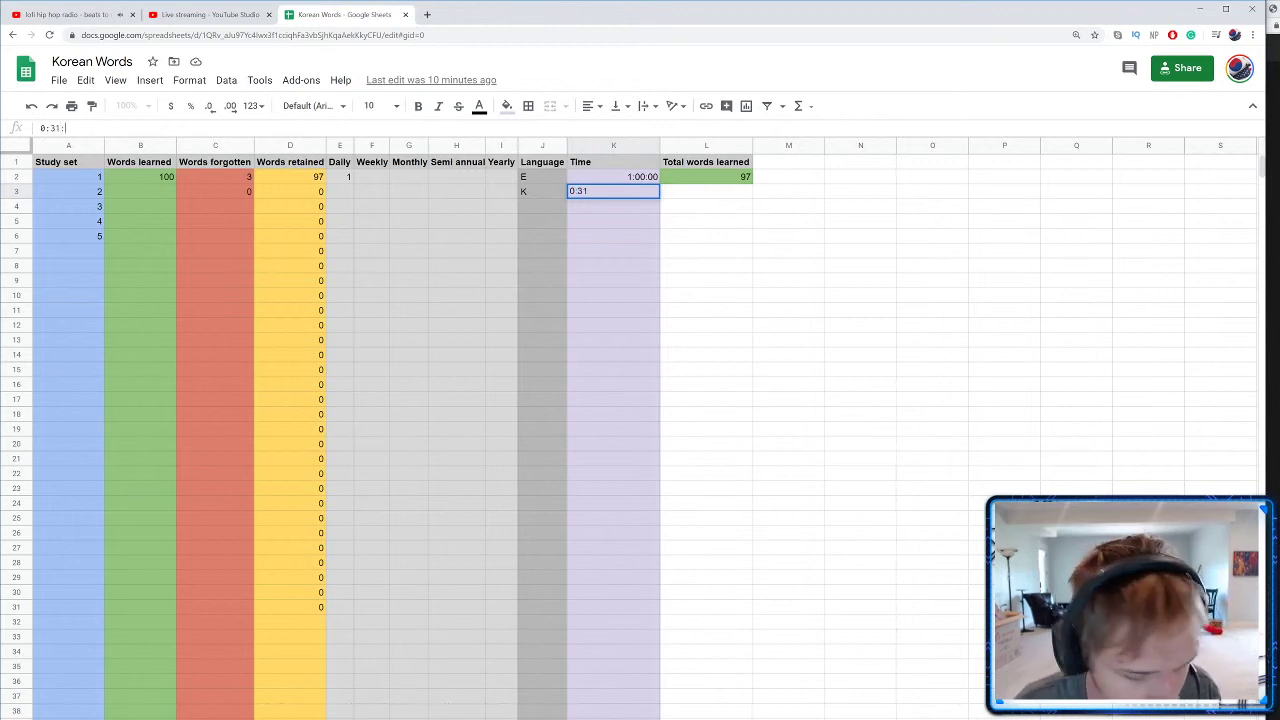
type("49")
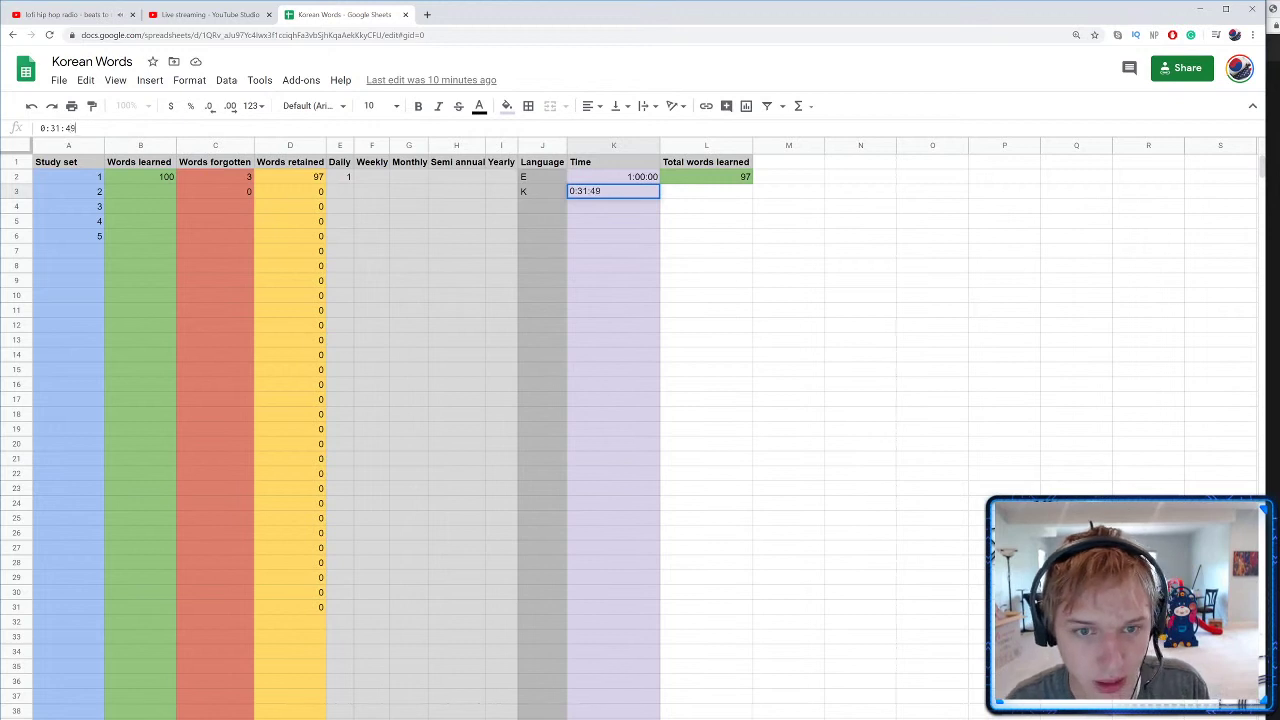
key("Return")
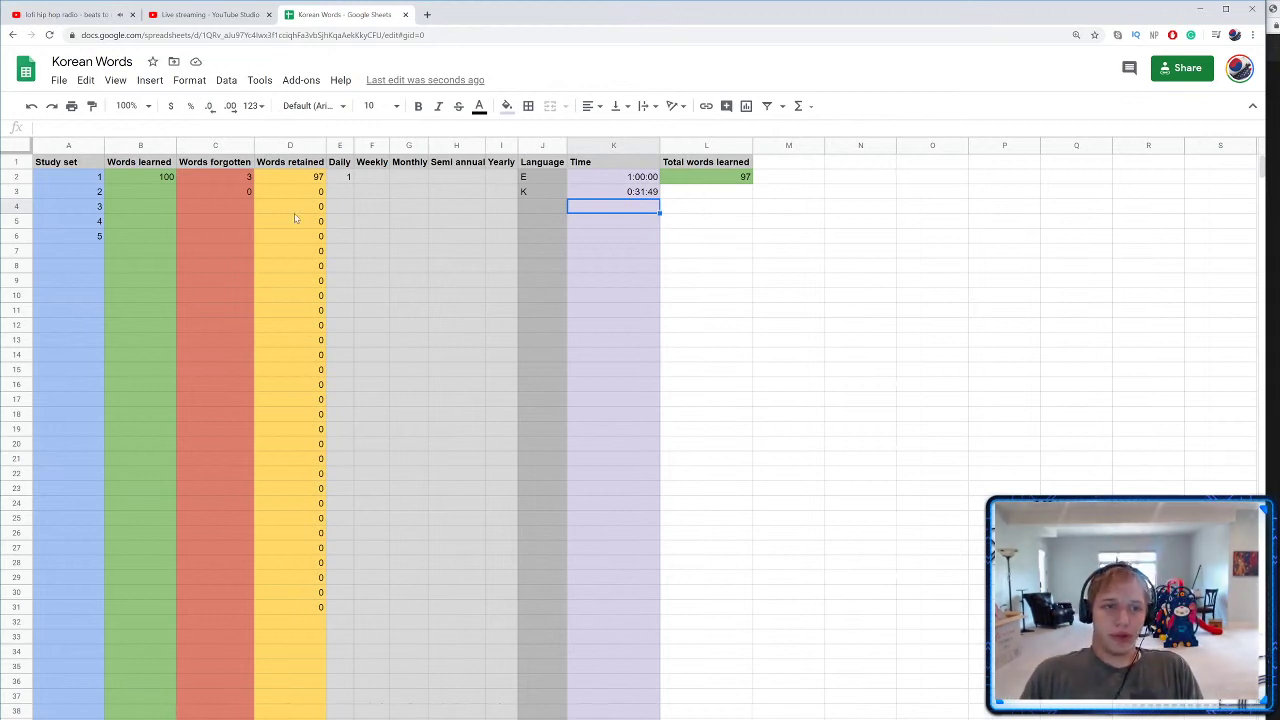
Step: Enter 100 as the Words learned for study set 2 in cell B3
left_click(154, 193)
key("Return")
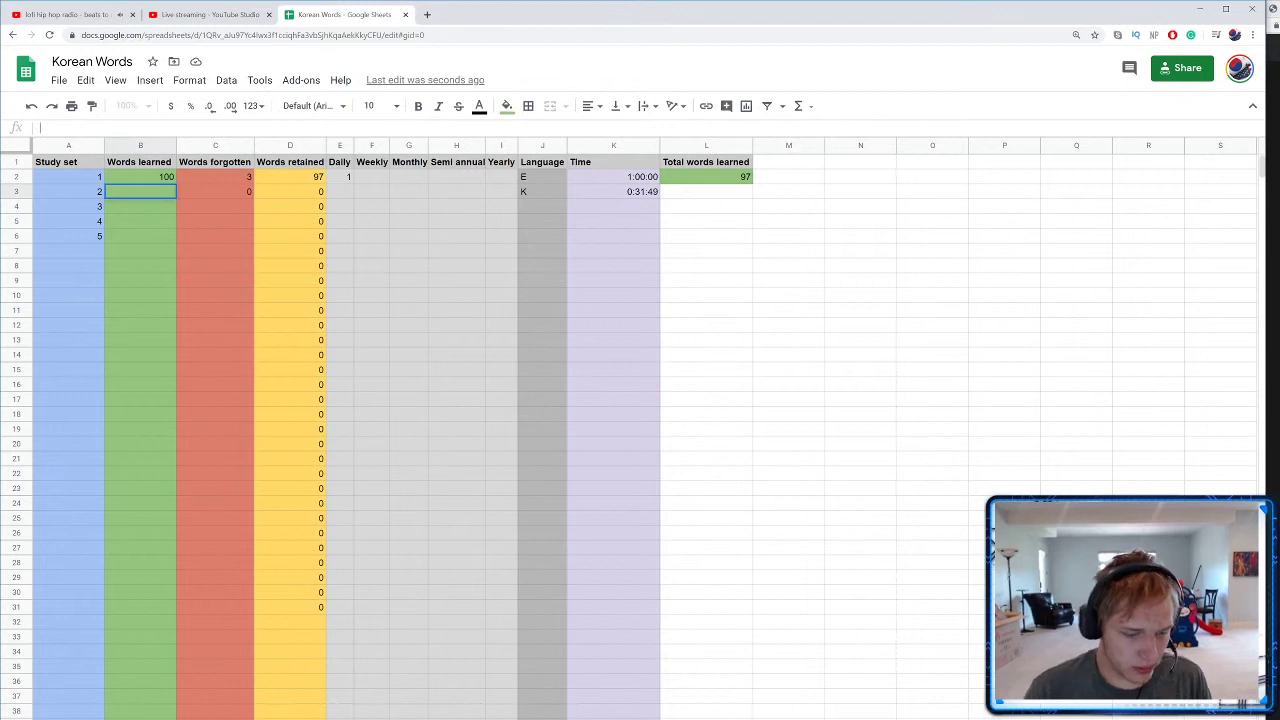
type("100")
key("Return")
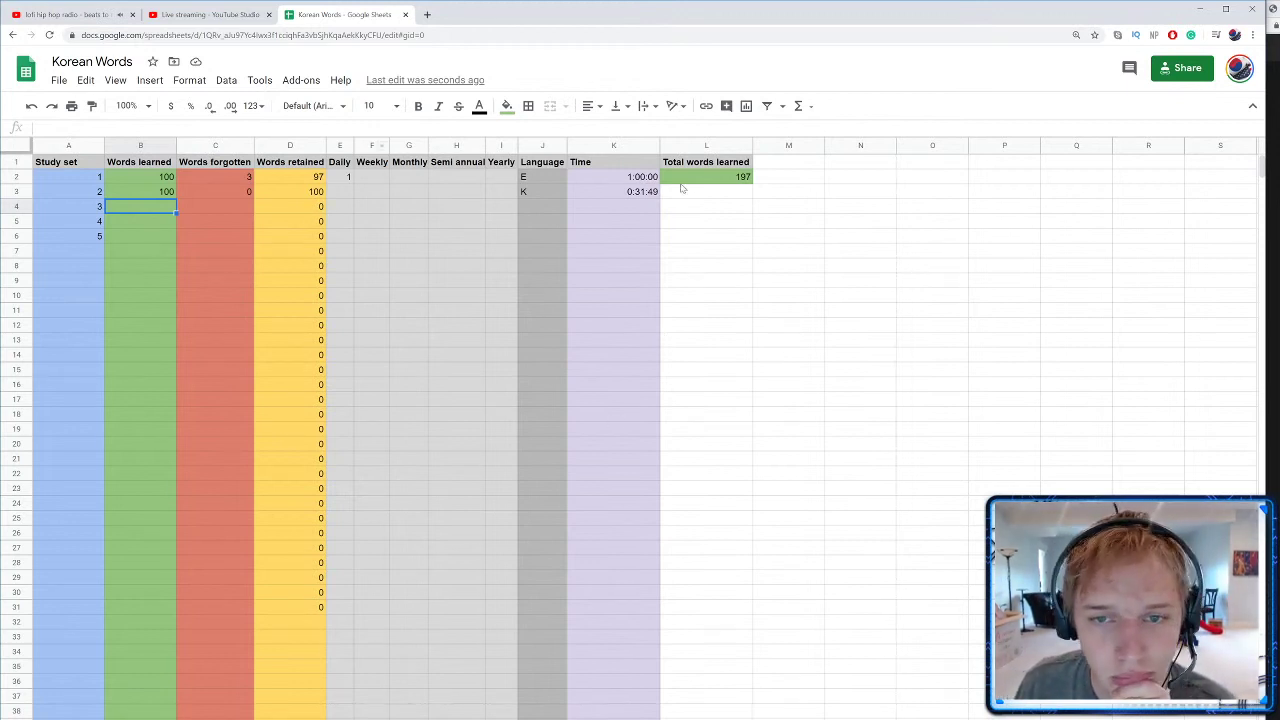
Step: Look through the set 1 and set 2 word lists and the following sheet, ending at the overview
key("ctrl+shift+Page_Down")
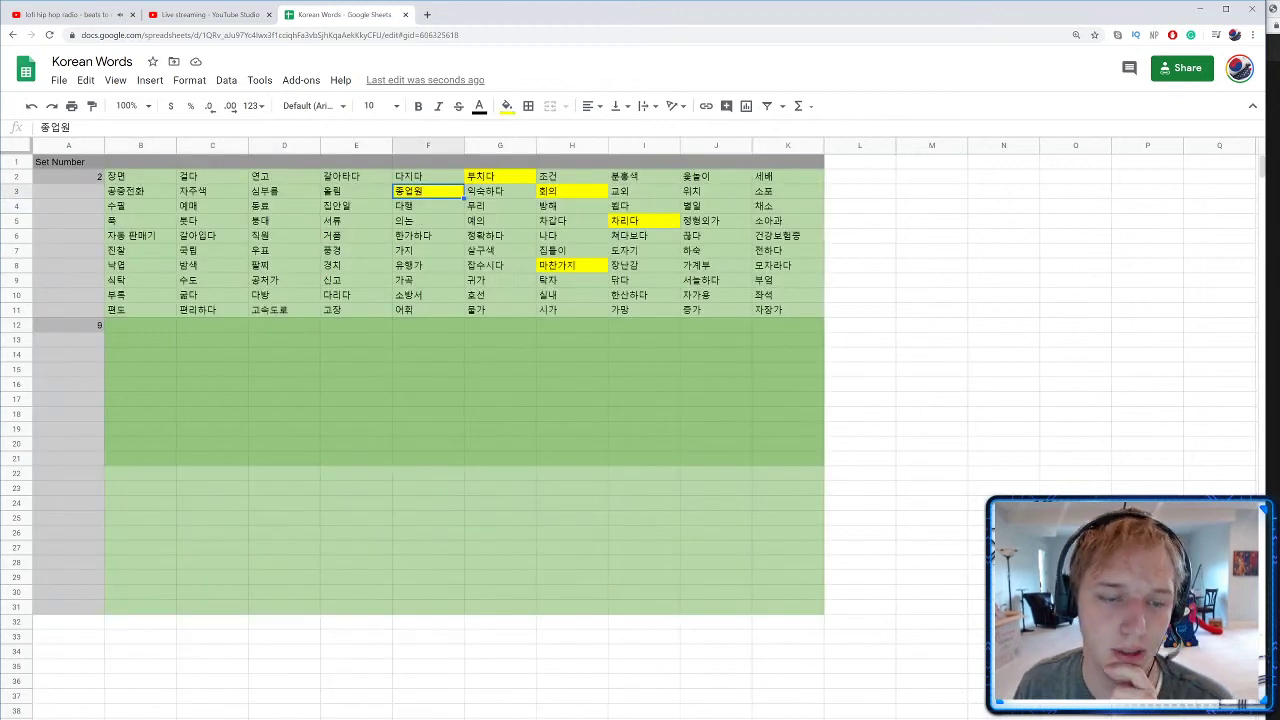
key("ctrl+shift+Page_Up")
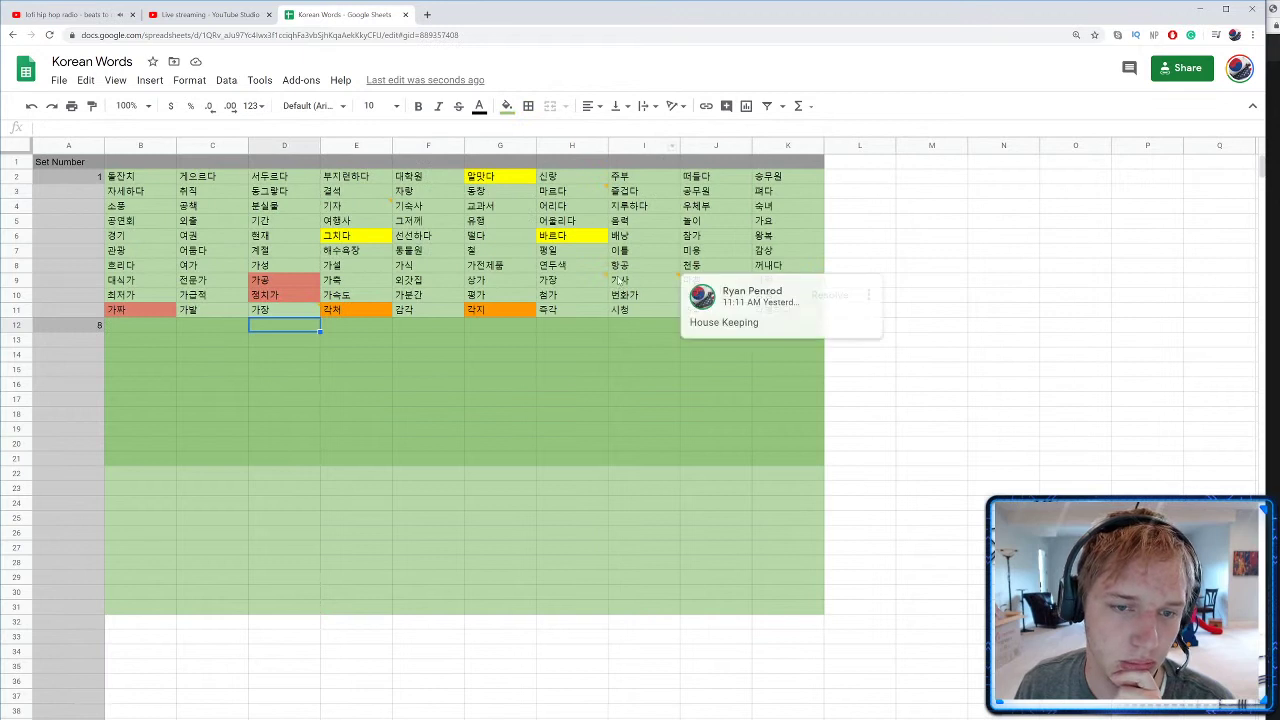
mouse_move(585, 281)
key("ctrl+shift+Page_Down")
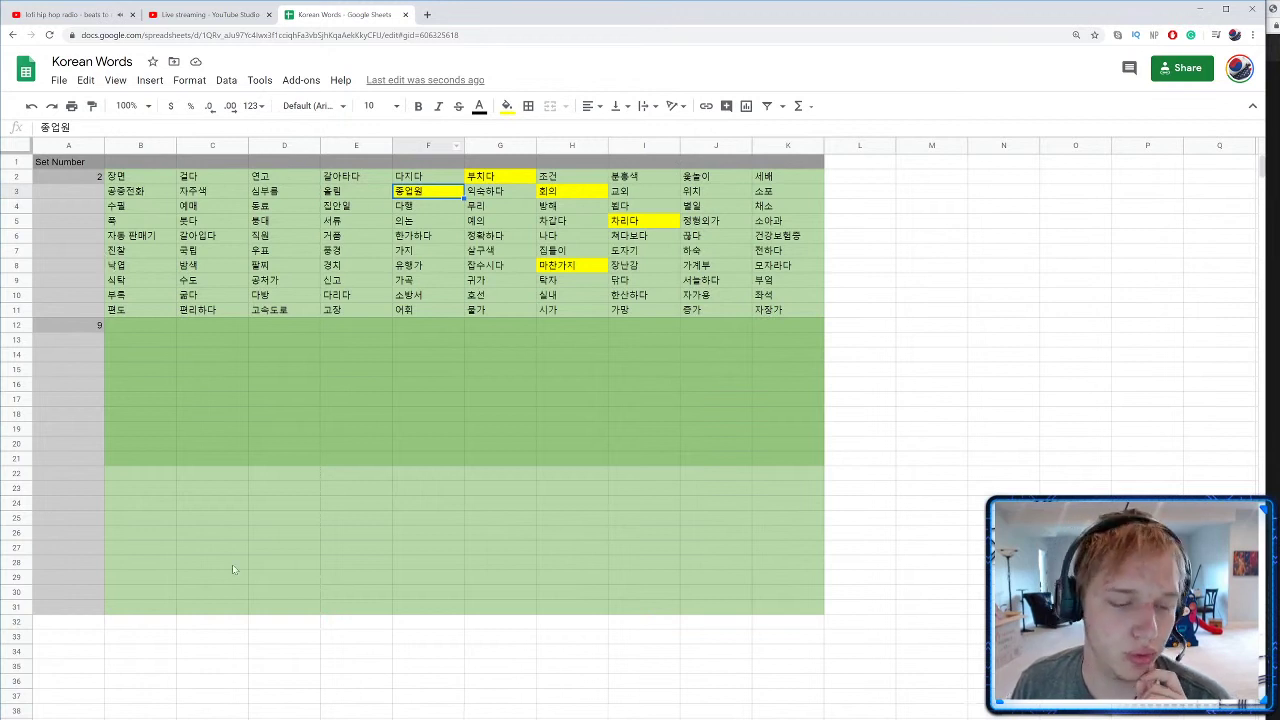
key("ctrl+shift+Page_Down")
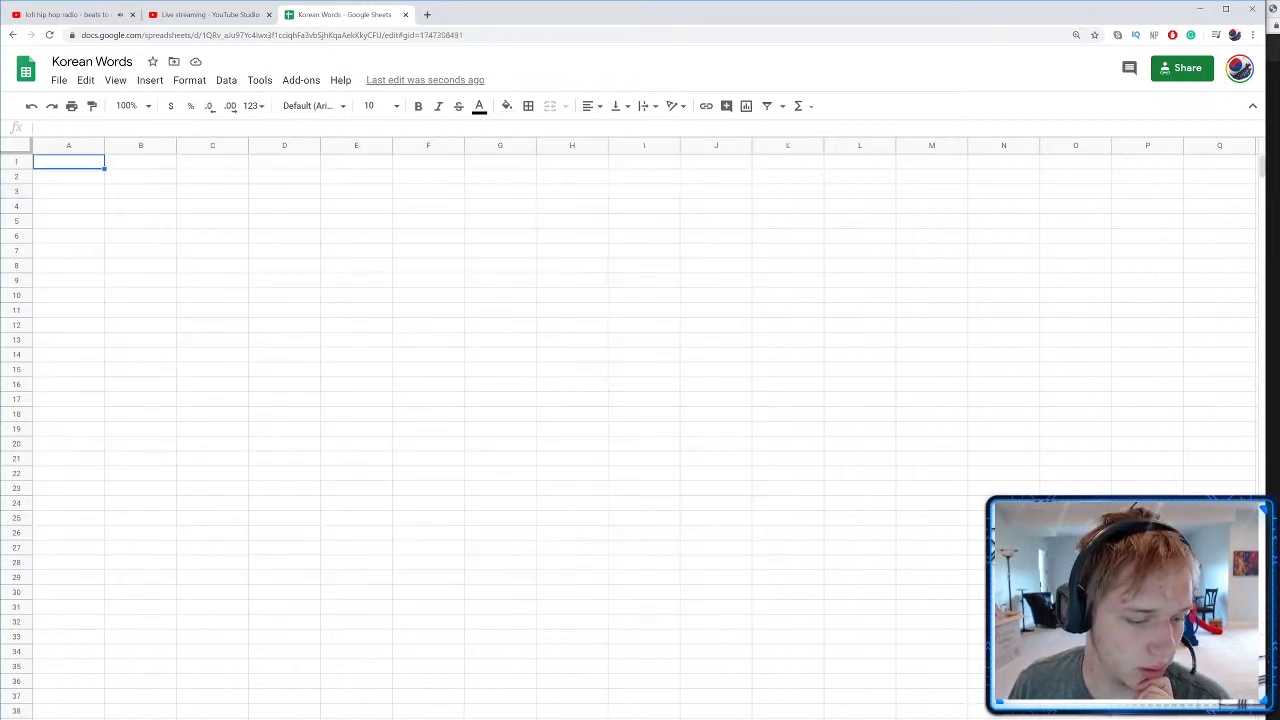
key("ctrl+shift+Page_Up")
key("ctrl+shift+Page_Up")
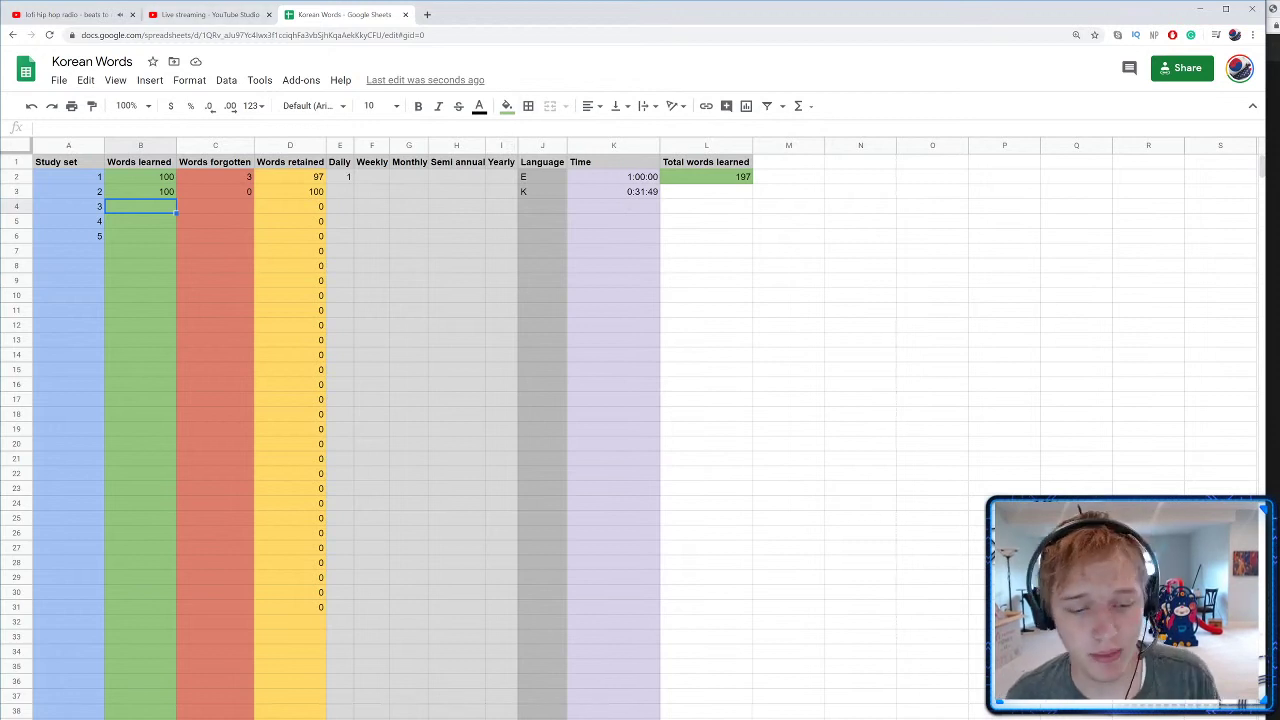
Step: Switch to YouTube Studio and end the "Studying Korean!!! 100 WORDS A DAY!" live stream
key("alt+Tab")
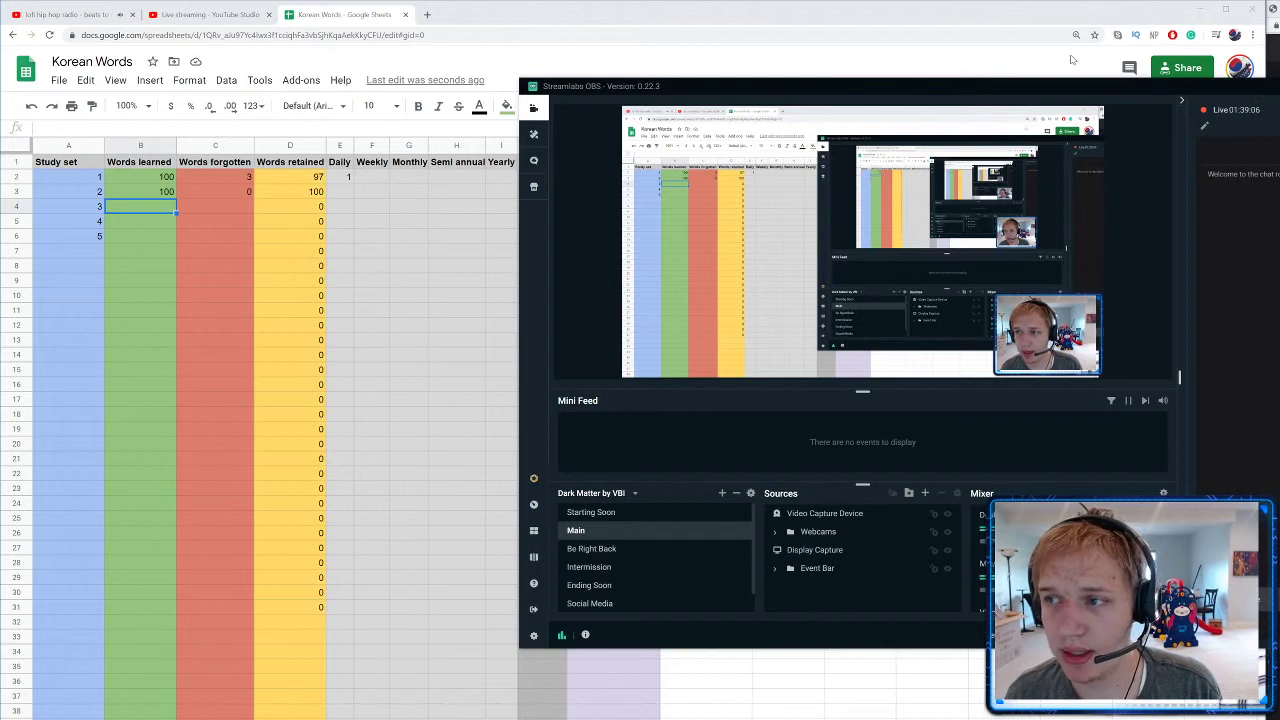
key("alt+Tab")
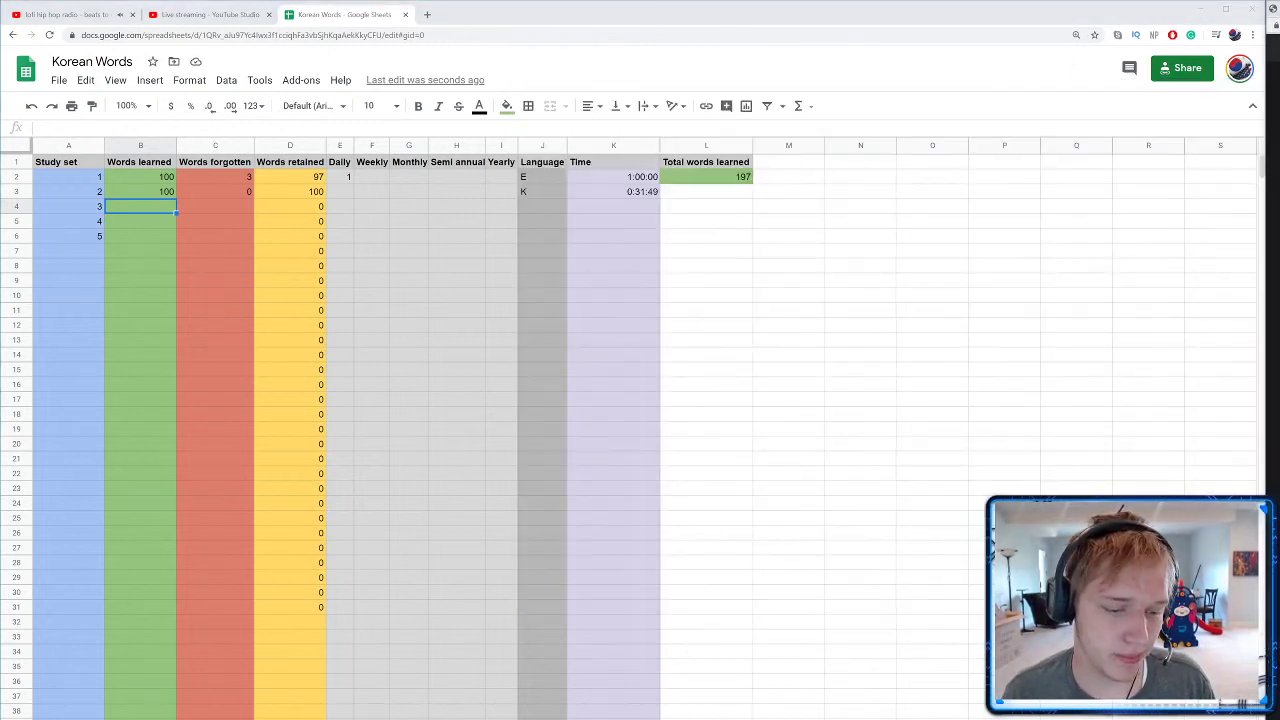
left_click(226, 14)
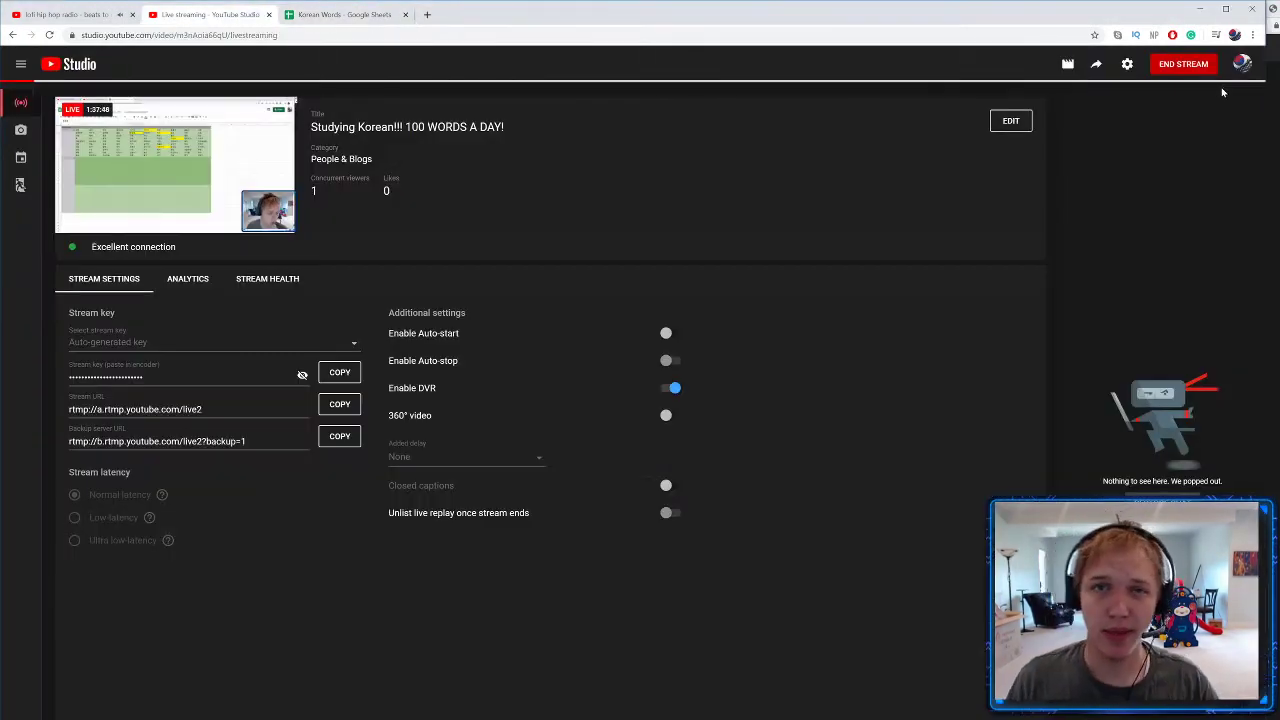
left_click(1163, 70)
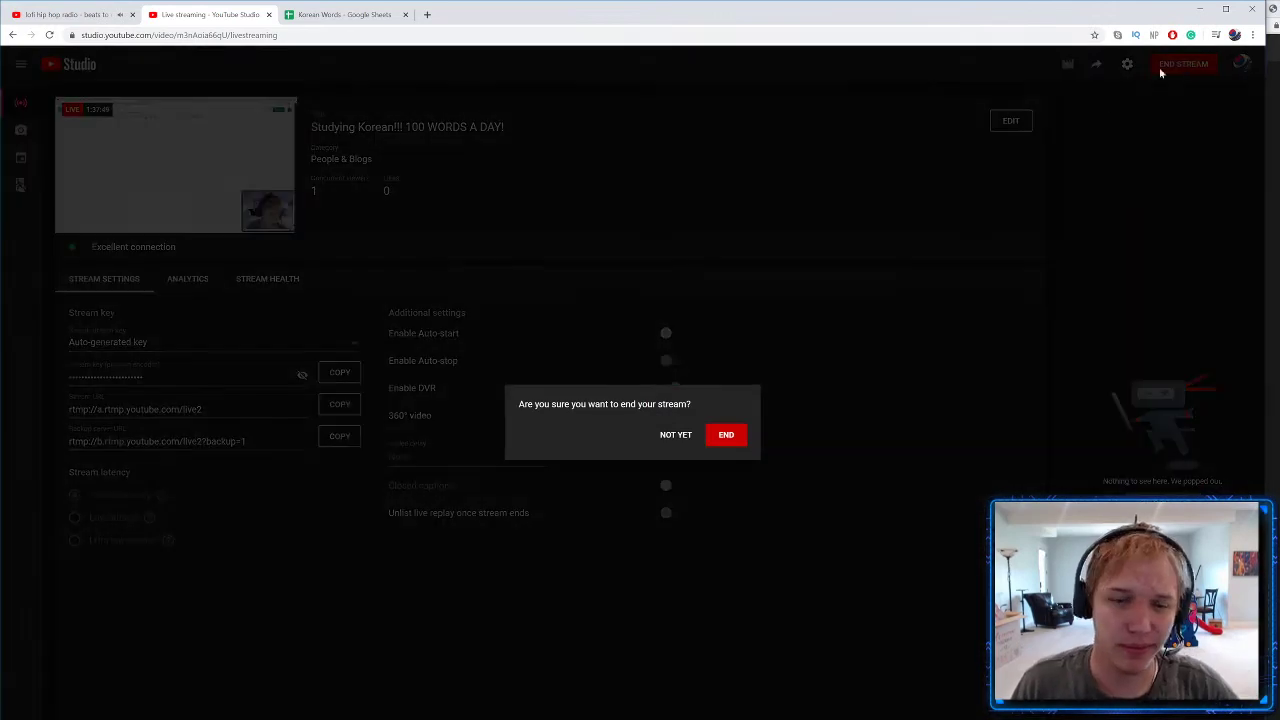
left_click(726, 434)
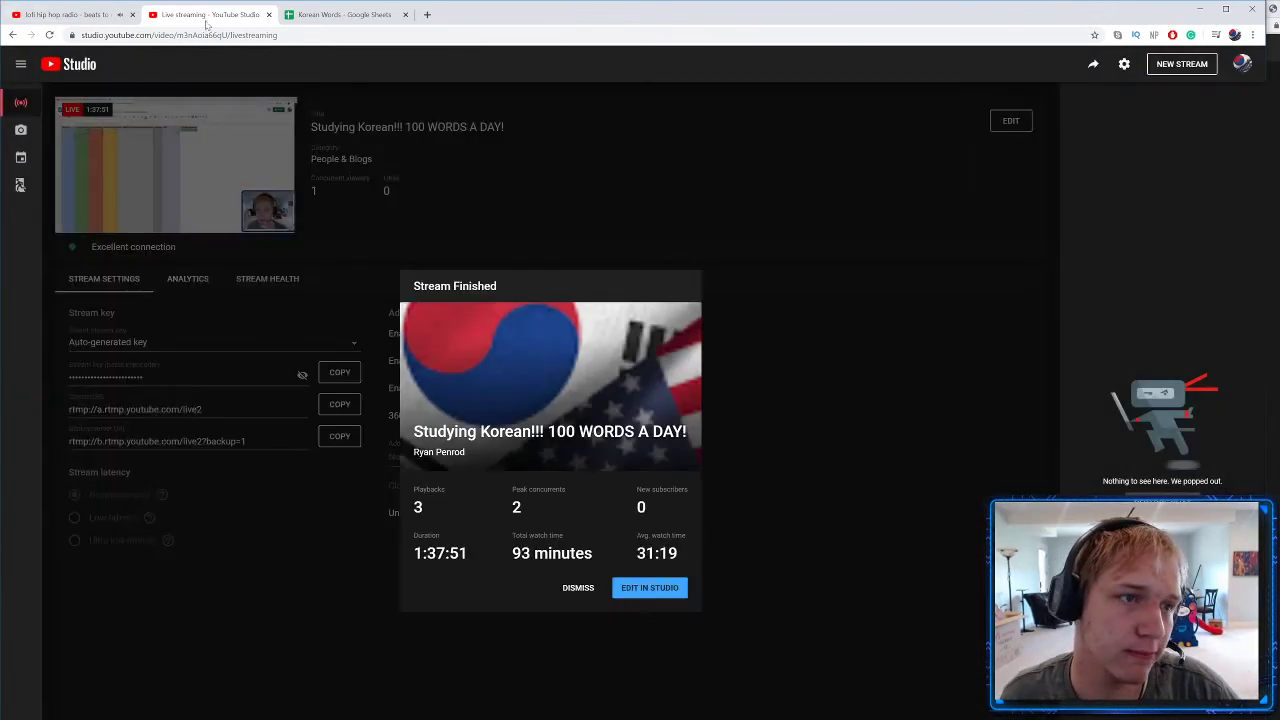